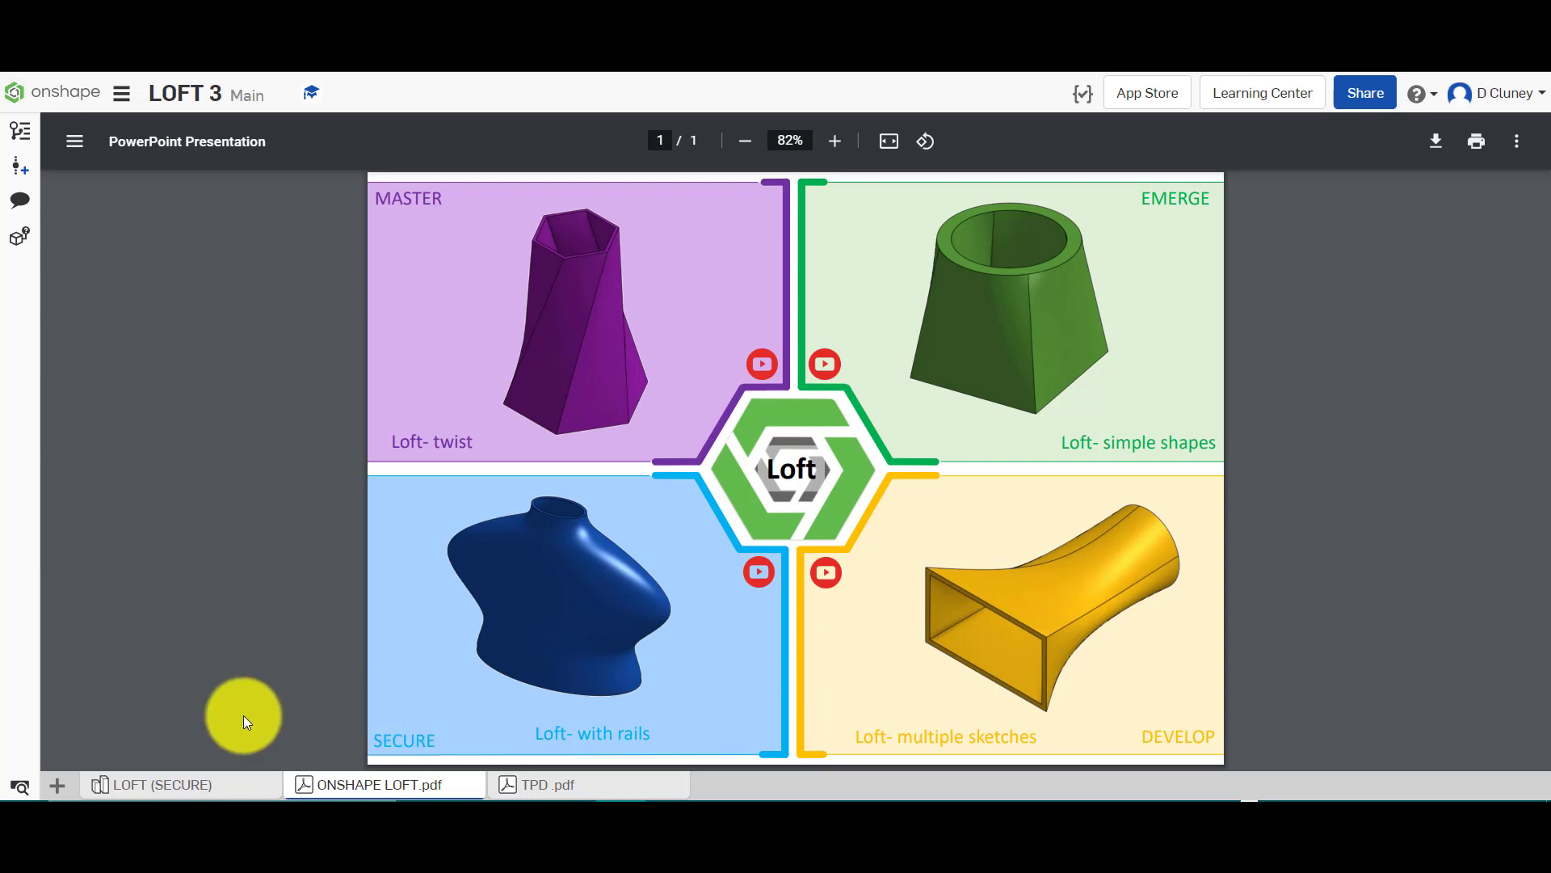
Glance at the TPD .pdf page, then return to the ONSHAPE LOFT.pdf four-loft overview
{"action": "left_click", "coordinate": [570, 789]}
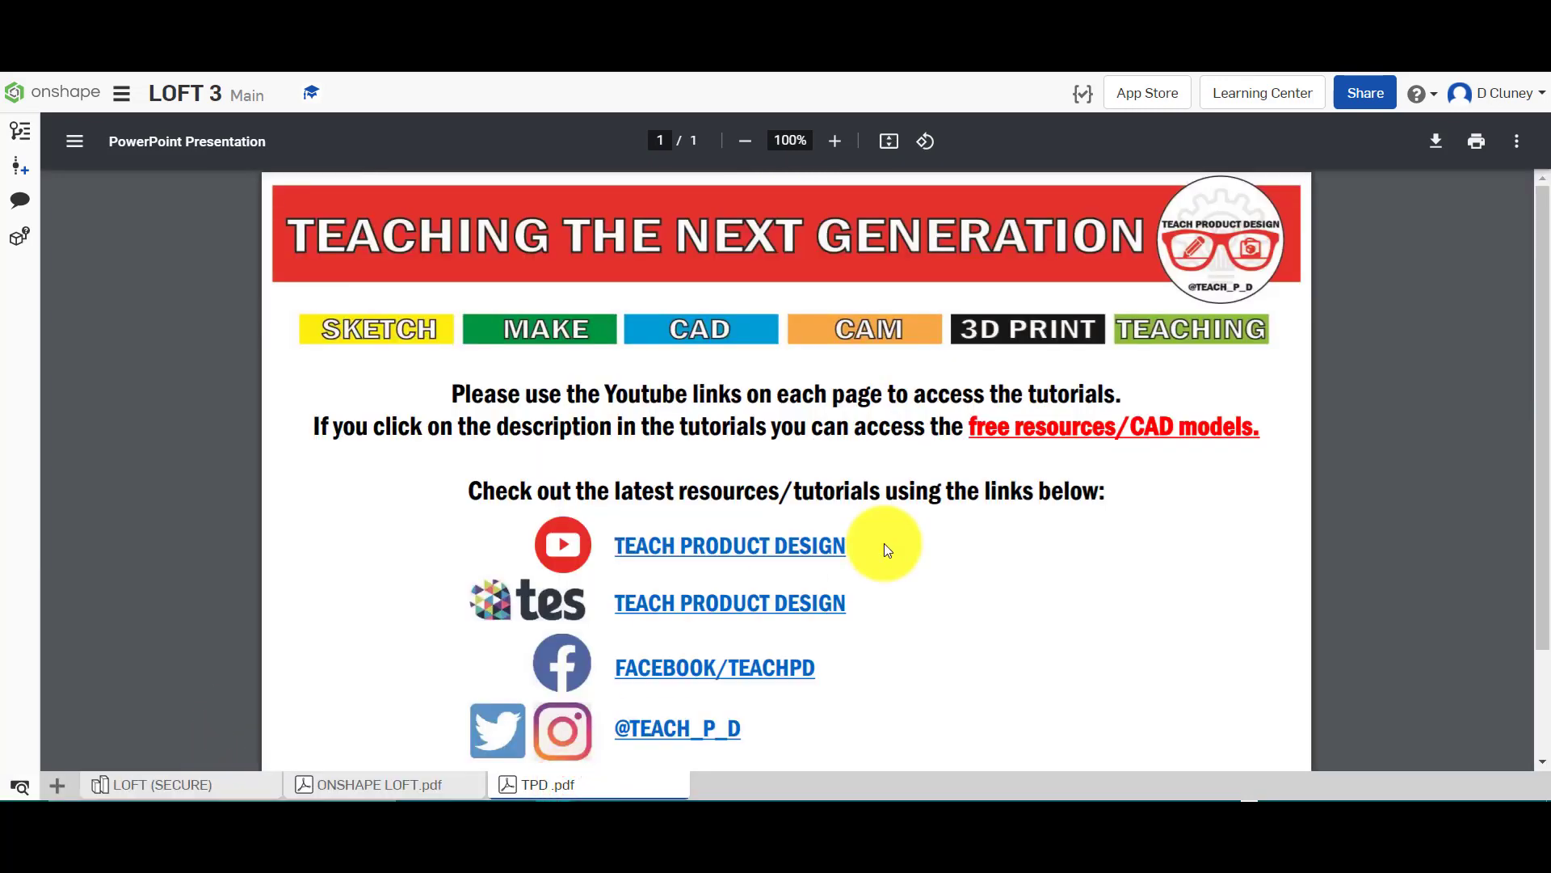
{"action": "left_click", "coordinate": [404, 784]}
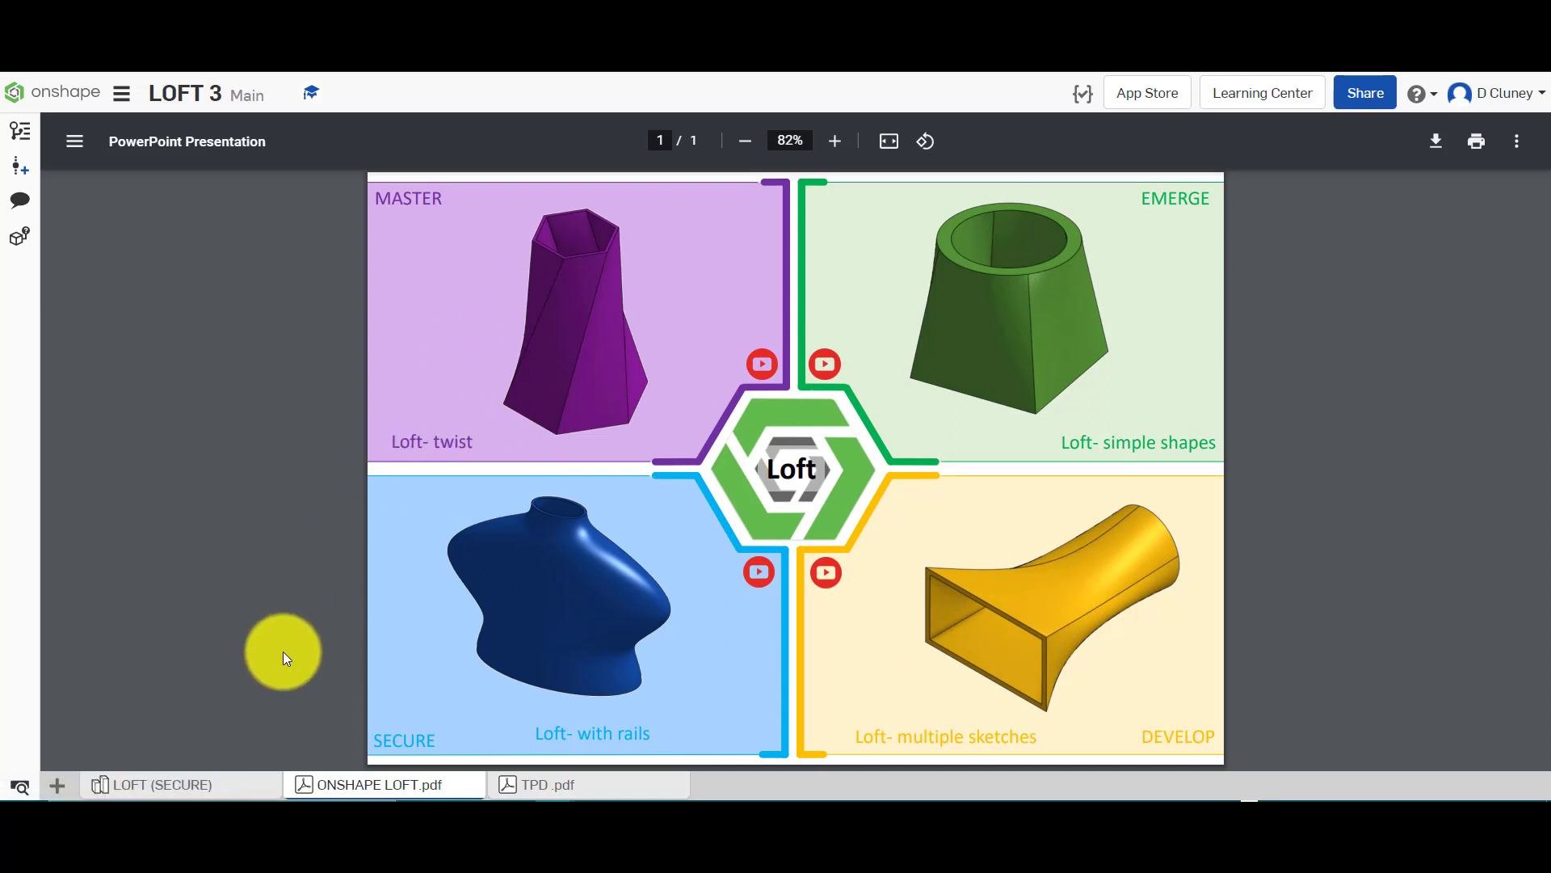
Open the LOFT (SECURE) part studio and zoom and orbit around the hollow torso
{"action": "left_click", "coordinate": [256, 785]}
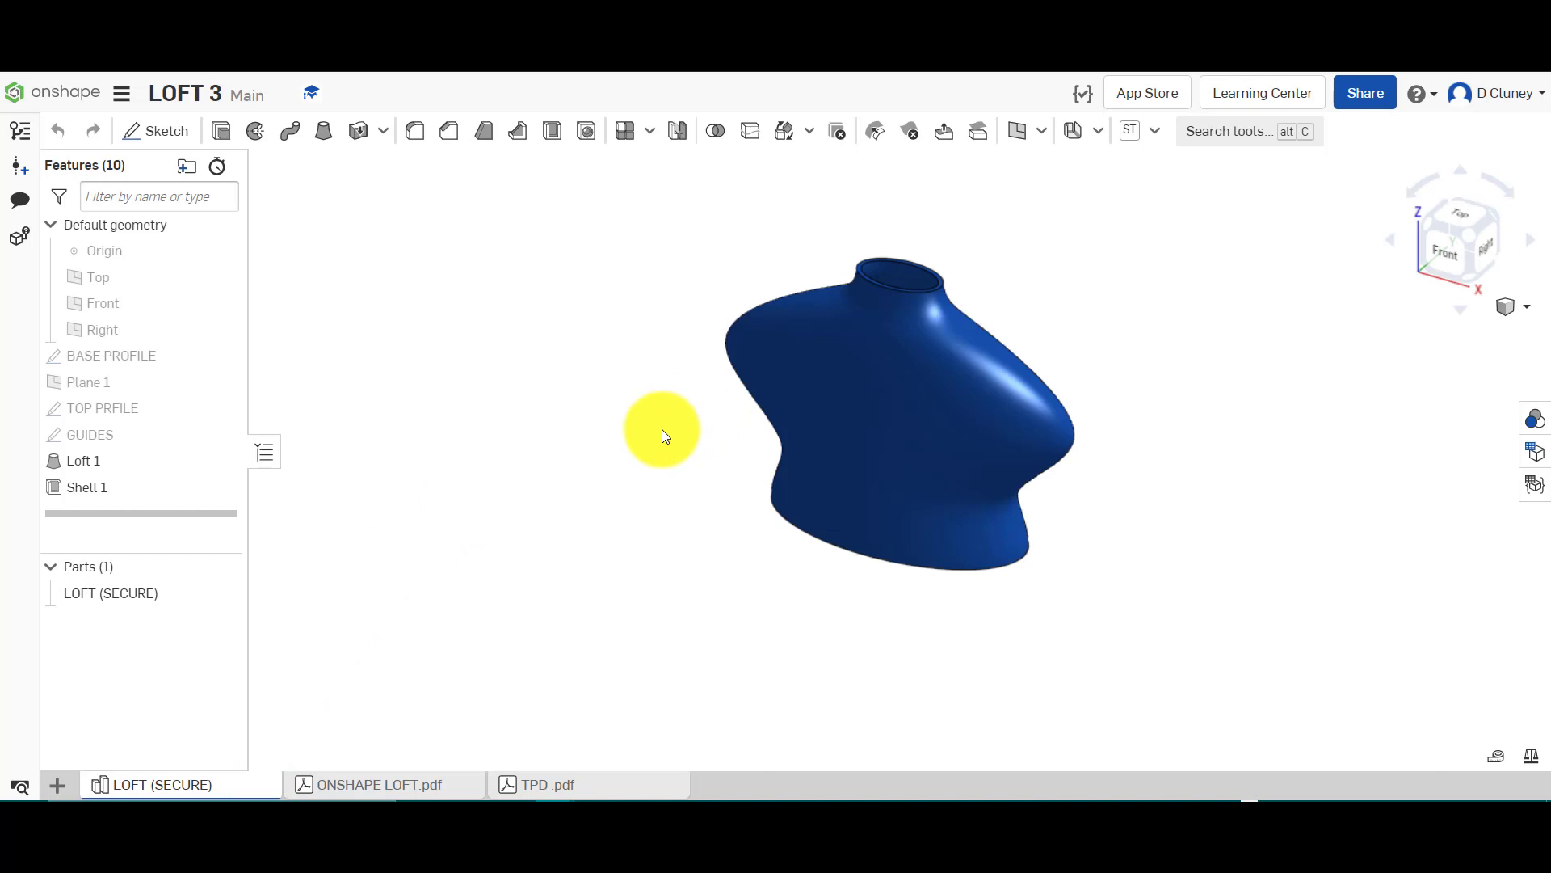
{"action": "scroll", "coordinate": [1035, 370], "scroll_direction": "up", "scroll_amount": 3}
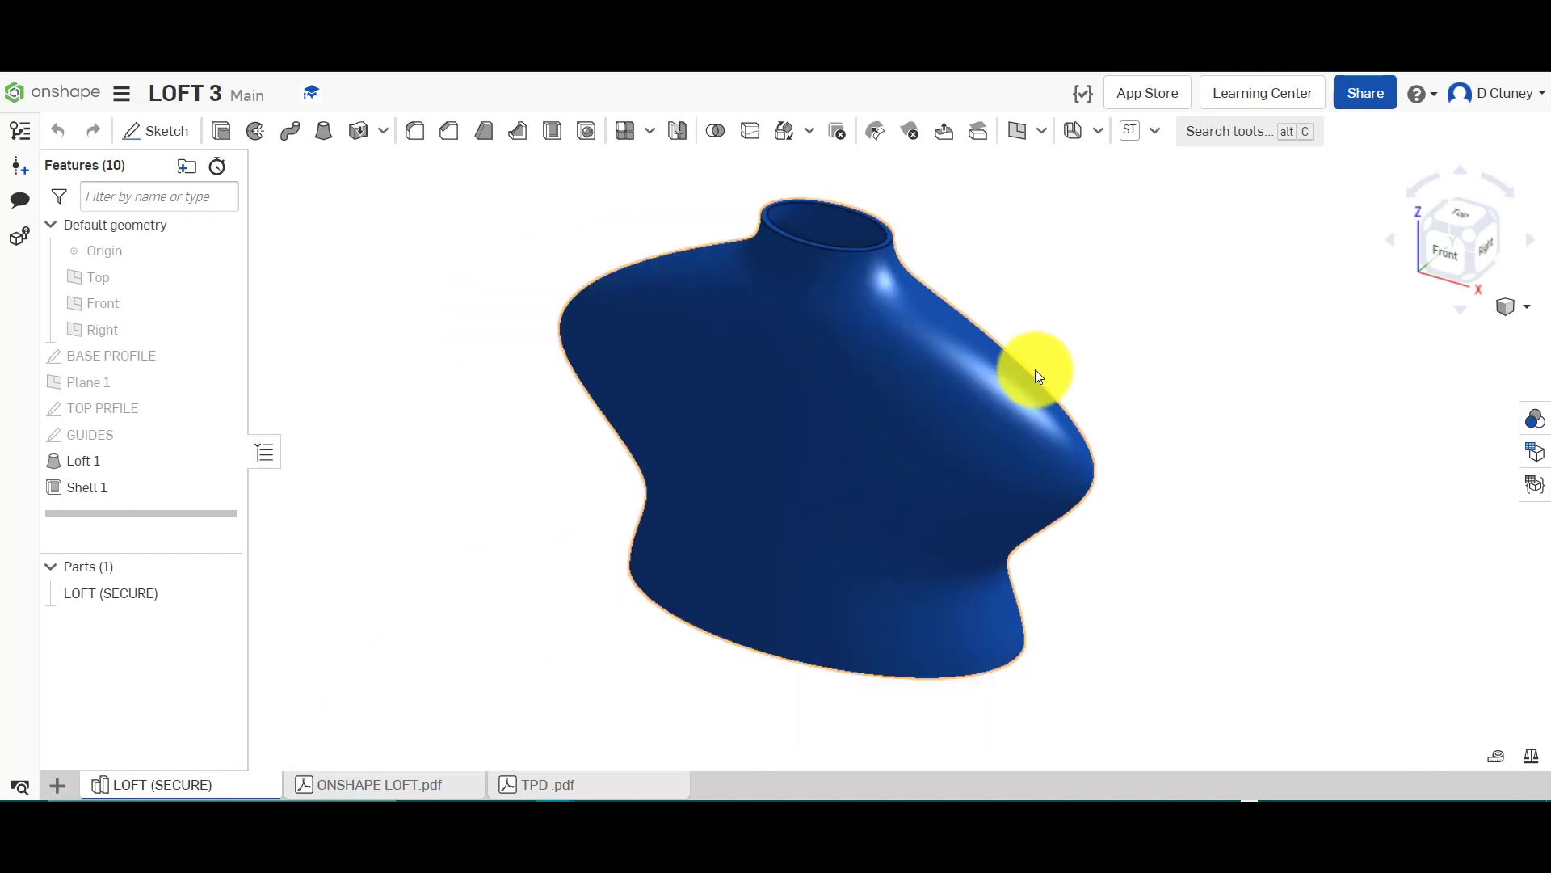
{"action": "right_click_drag", "start_coordinate": [1039, 376], "coordinate": [1089, 405]}
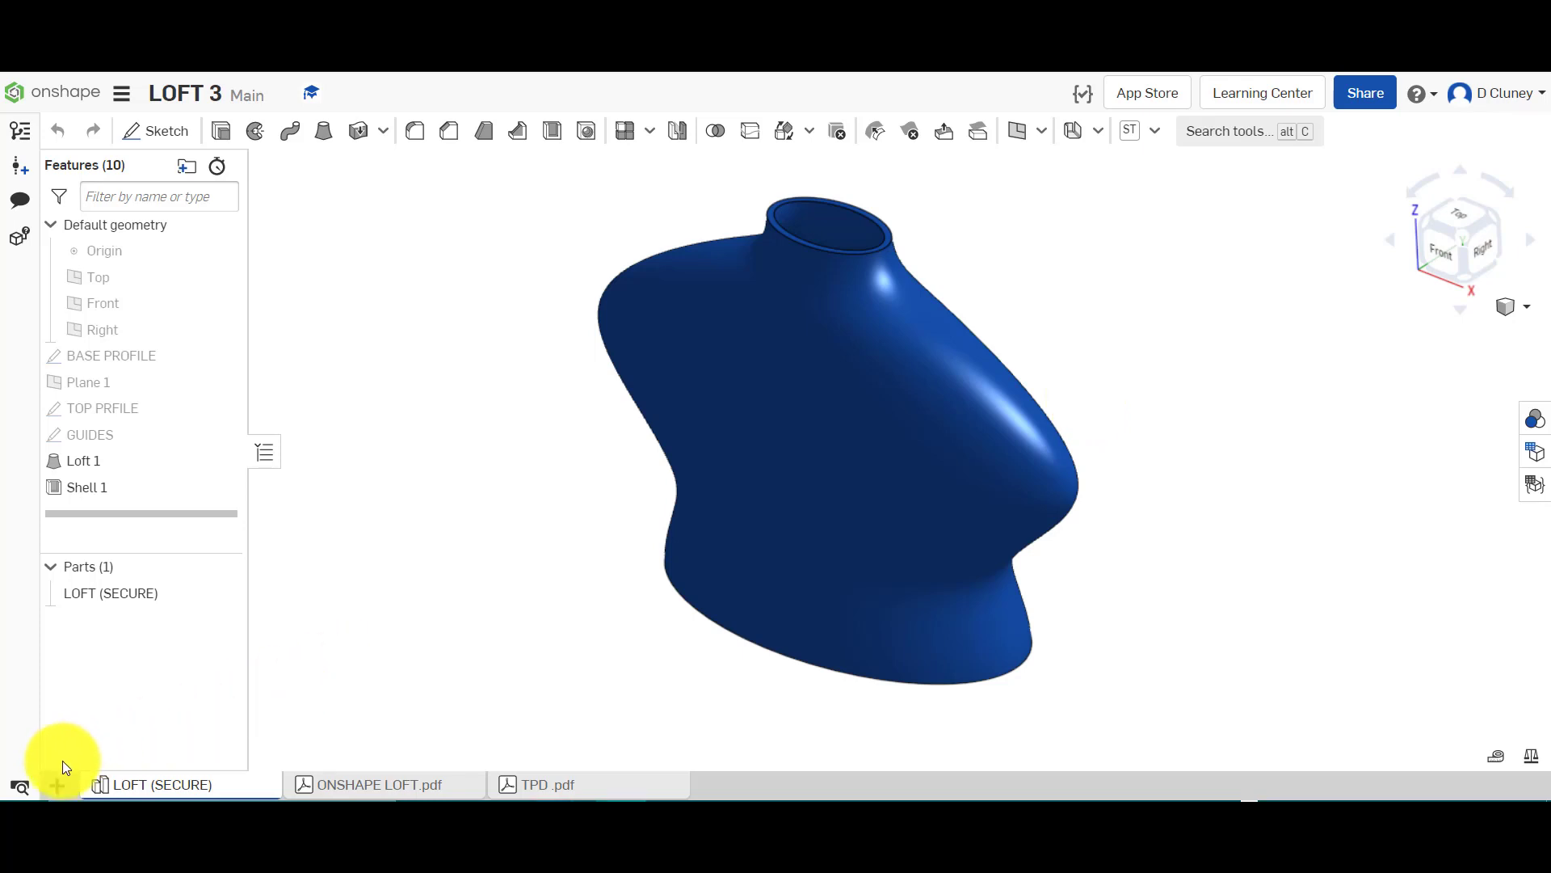
Create a new Part Studio and rename it TUTORIAL
{"action": "left_click", "coordinate": [58, 786]}
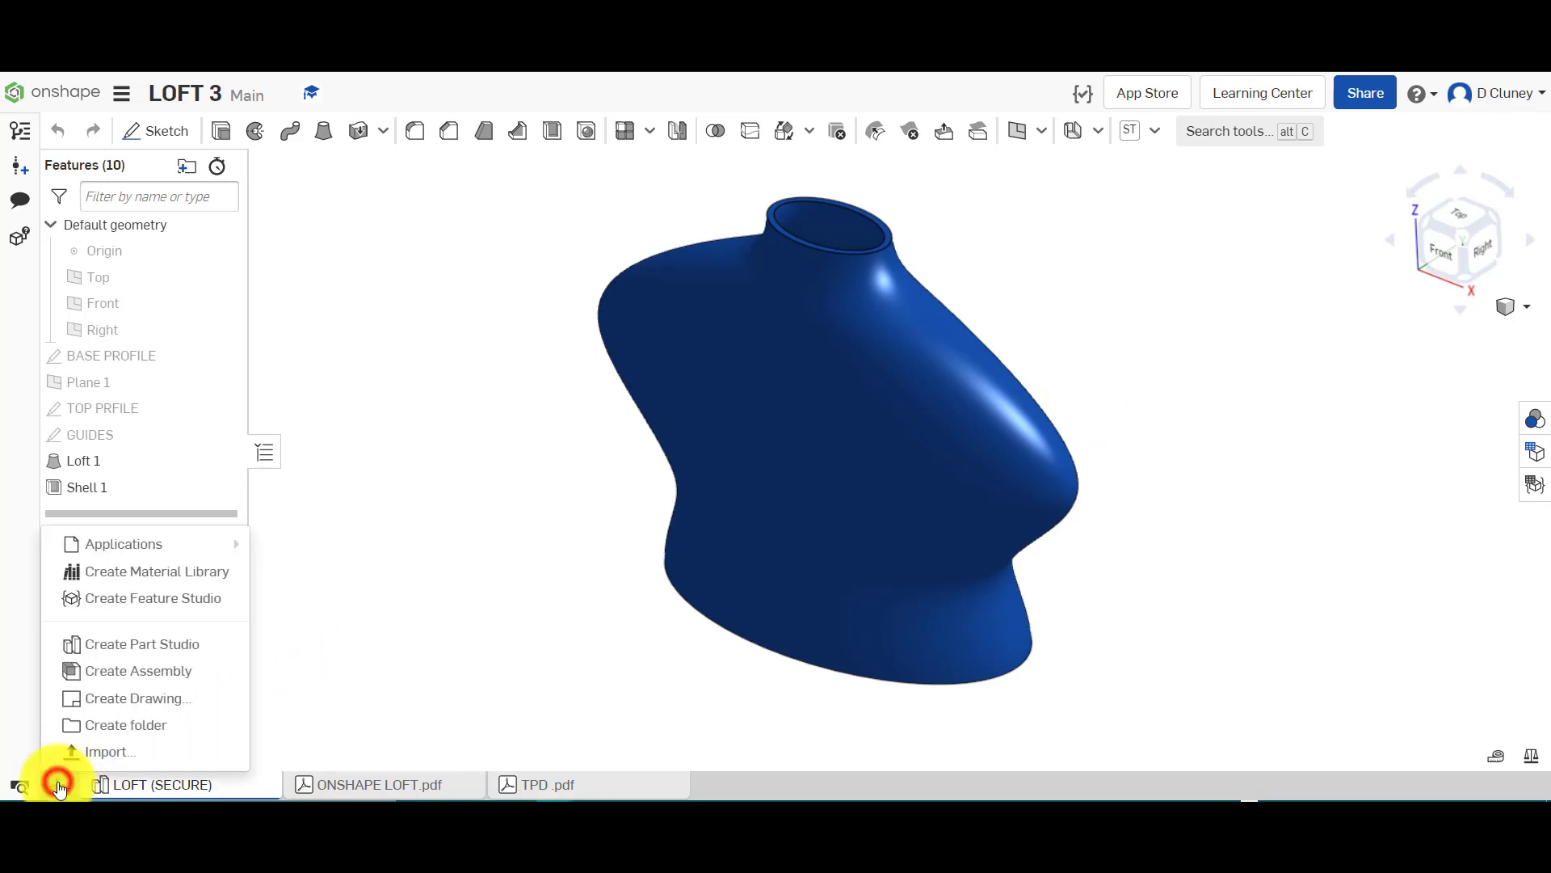
{"action": "left_click", "coordinate": [172, 656]}
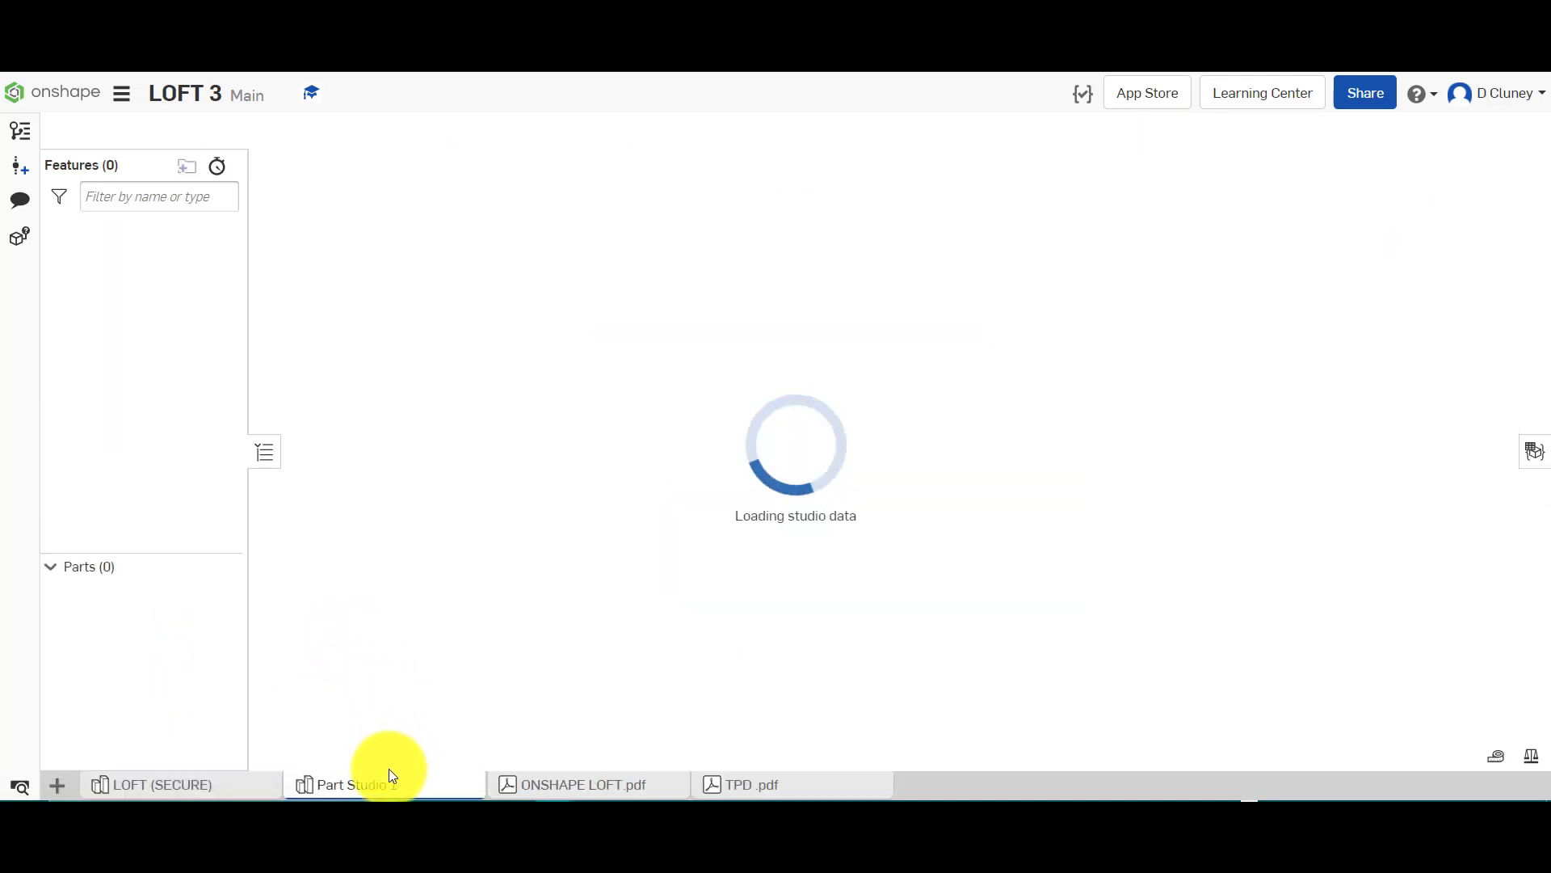
{"action": "right_click", "coordinate": [394, 783]}
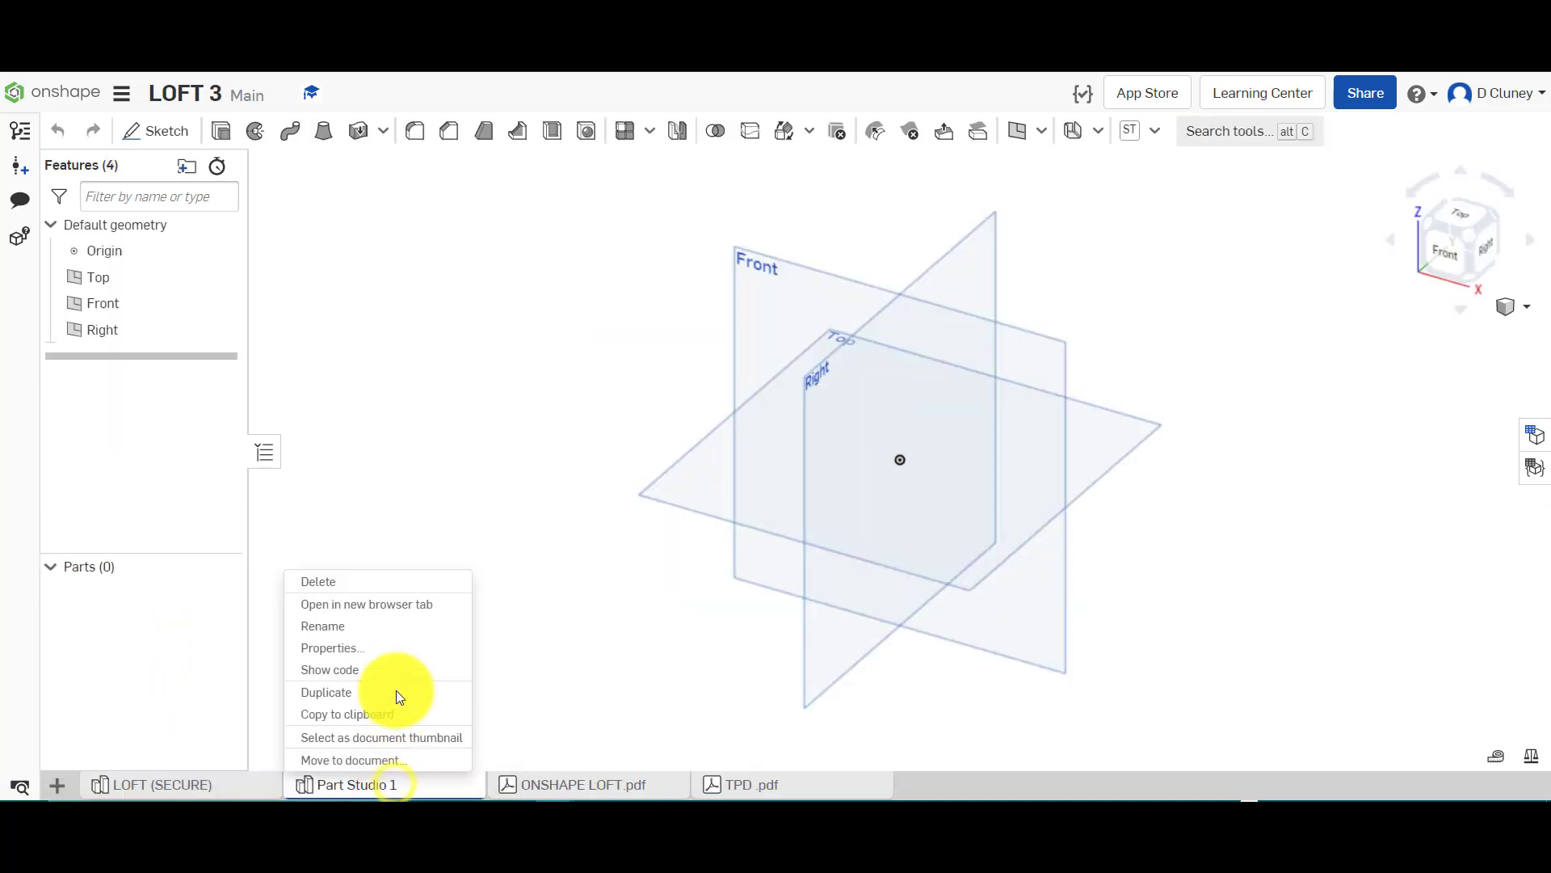
{"action": "left_click", "coordinate": [395, 622]}
{"action": "type", "text": "TU"}
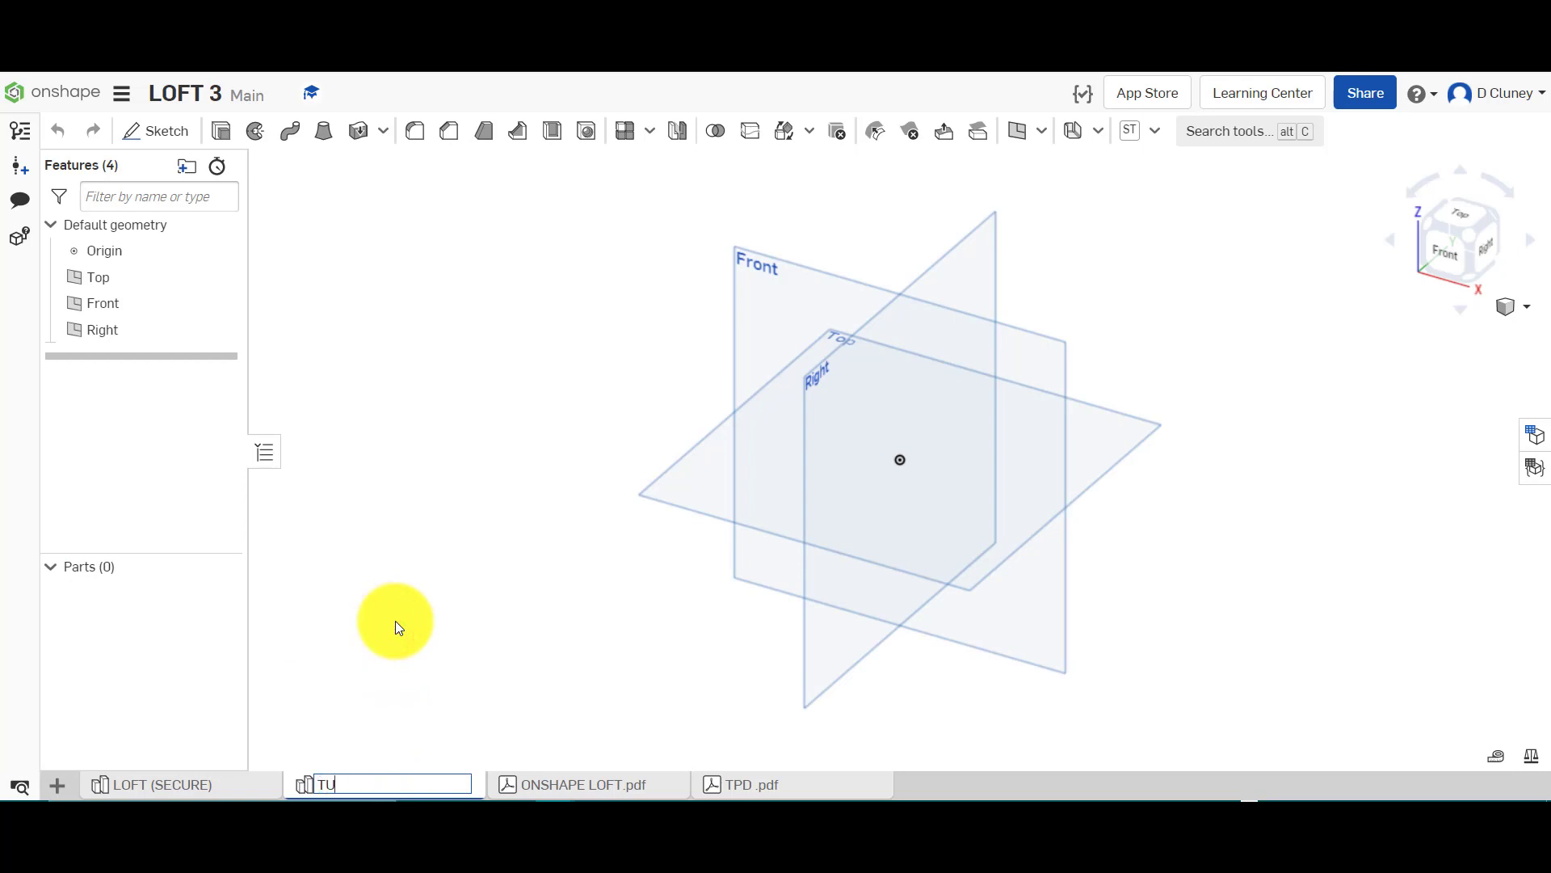
{"action": "type", "text": "TORIAL"}
{"action": "left_click", "coordinate": [396, 621]}
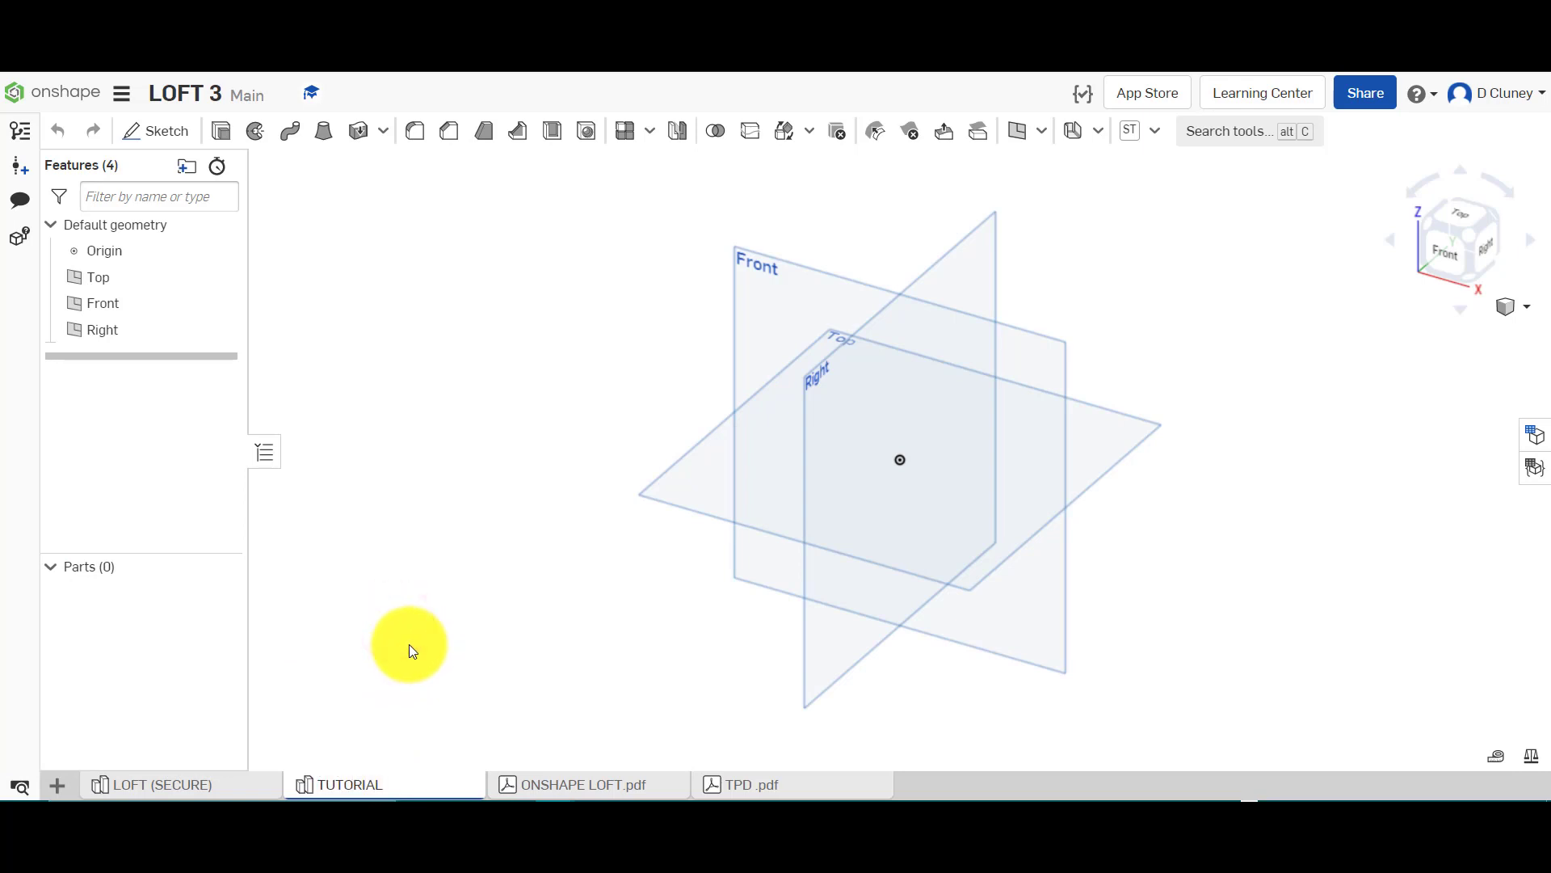
Inspect the reference BASE PROFILE ellipse (150 by 80) from Top, then return to TUTORIAL
{"action": "left_click", "coordinate": [226, 788]}
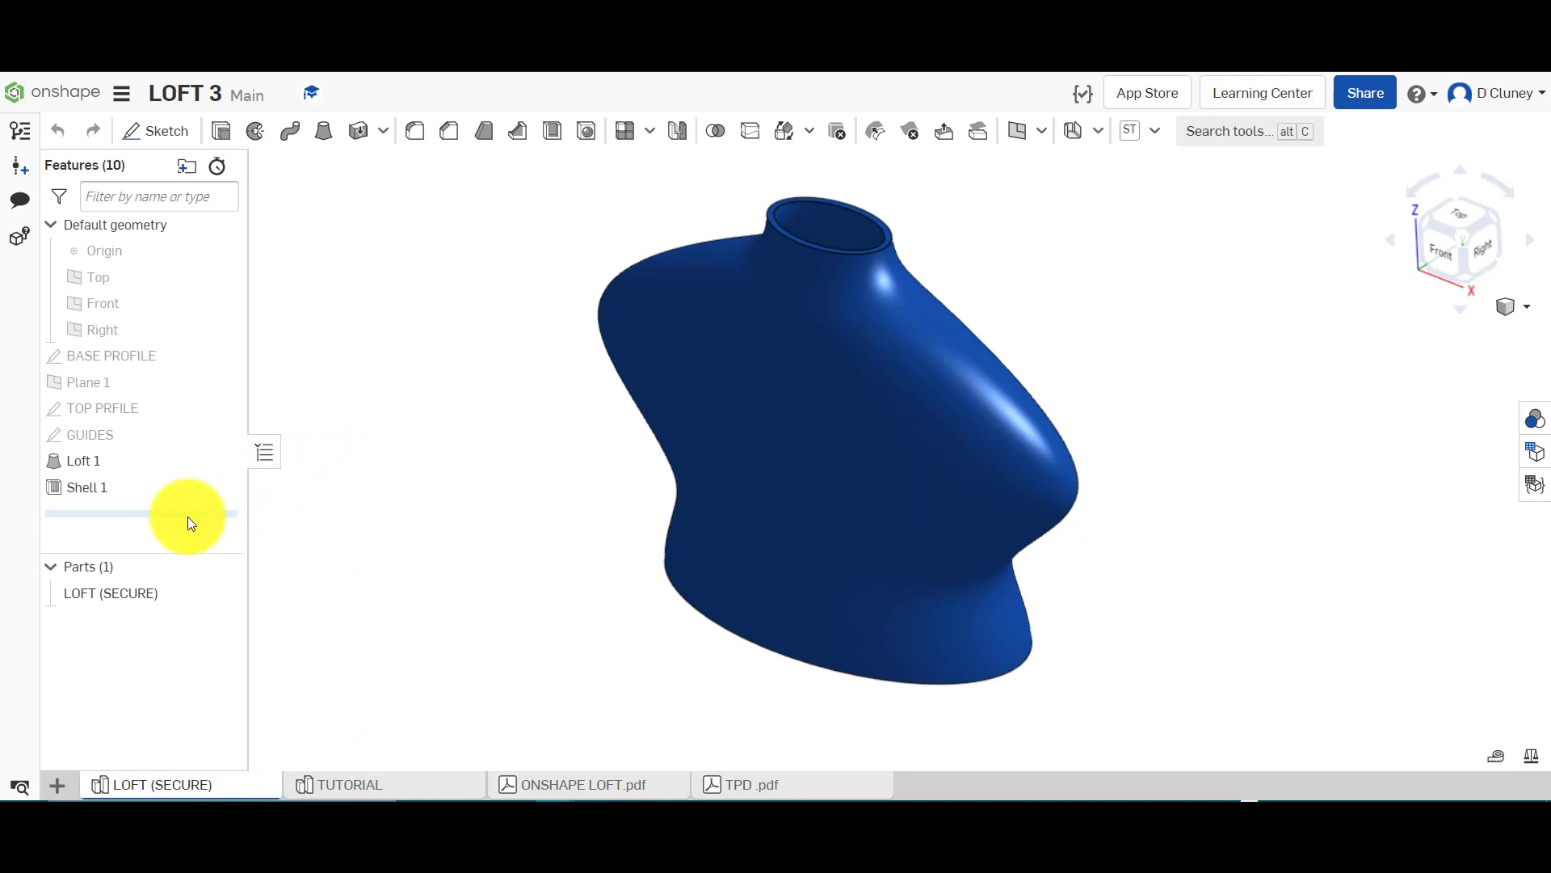
{"action": "right_click", "coordinate": [147, 355]}
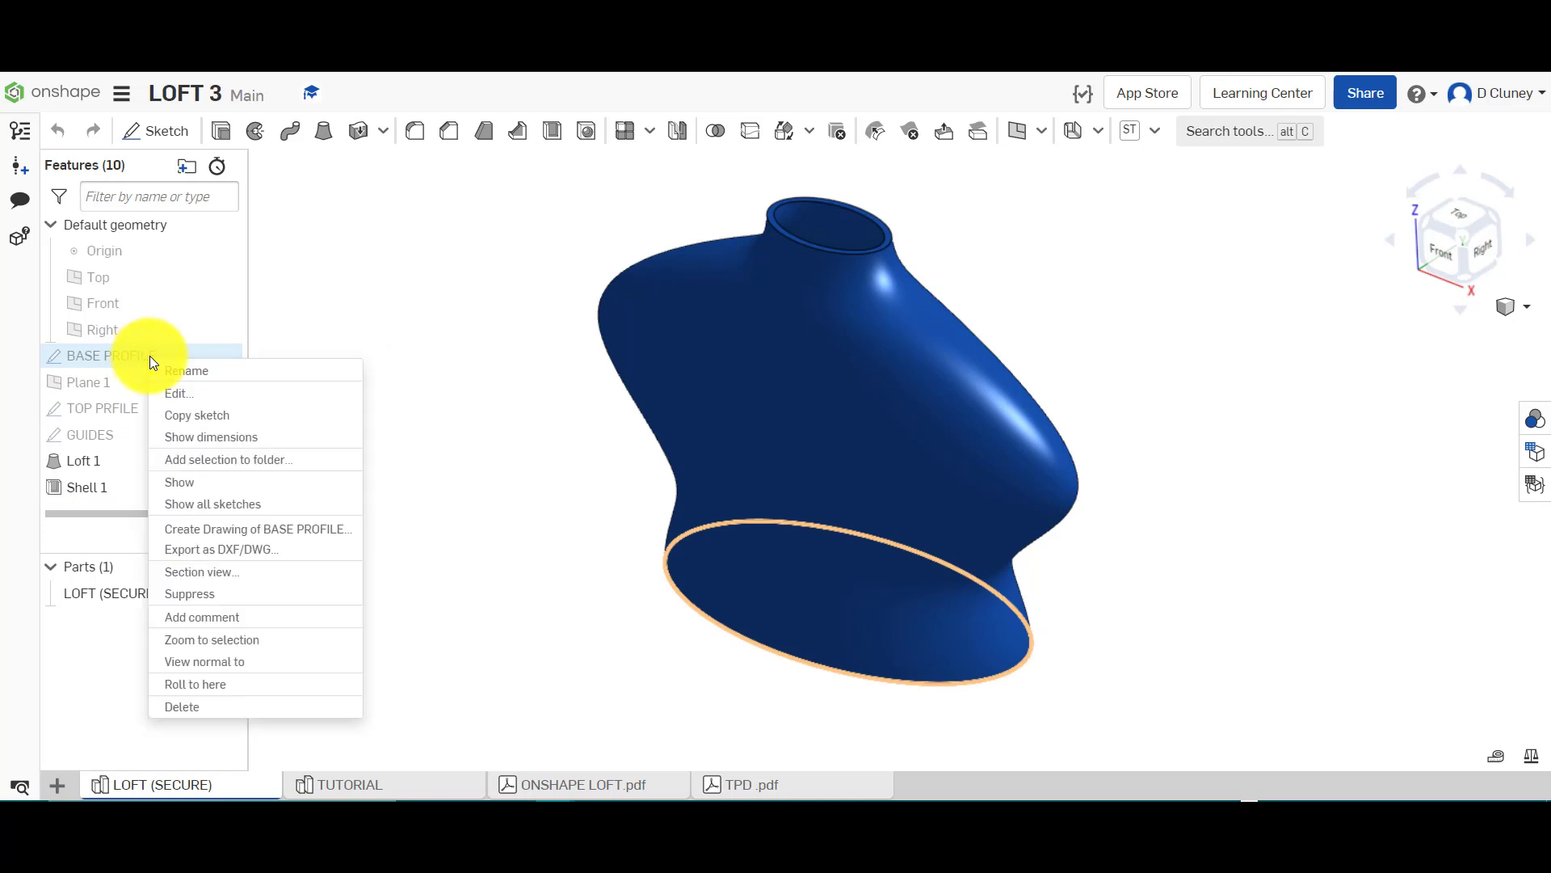
{"action": "left_click", "coordinate": [200, 394]}
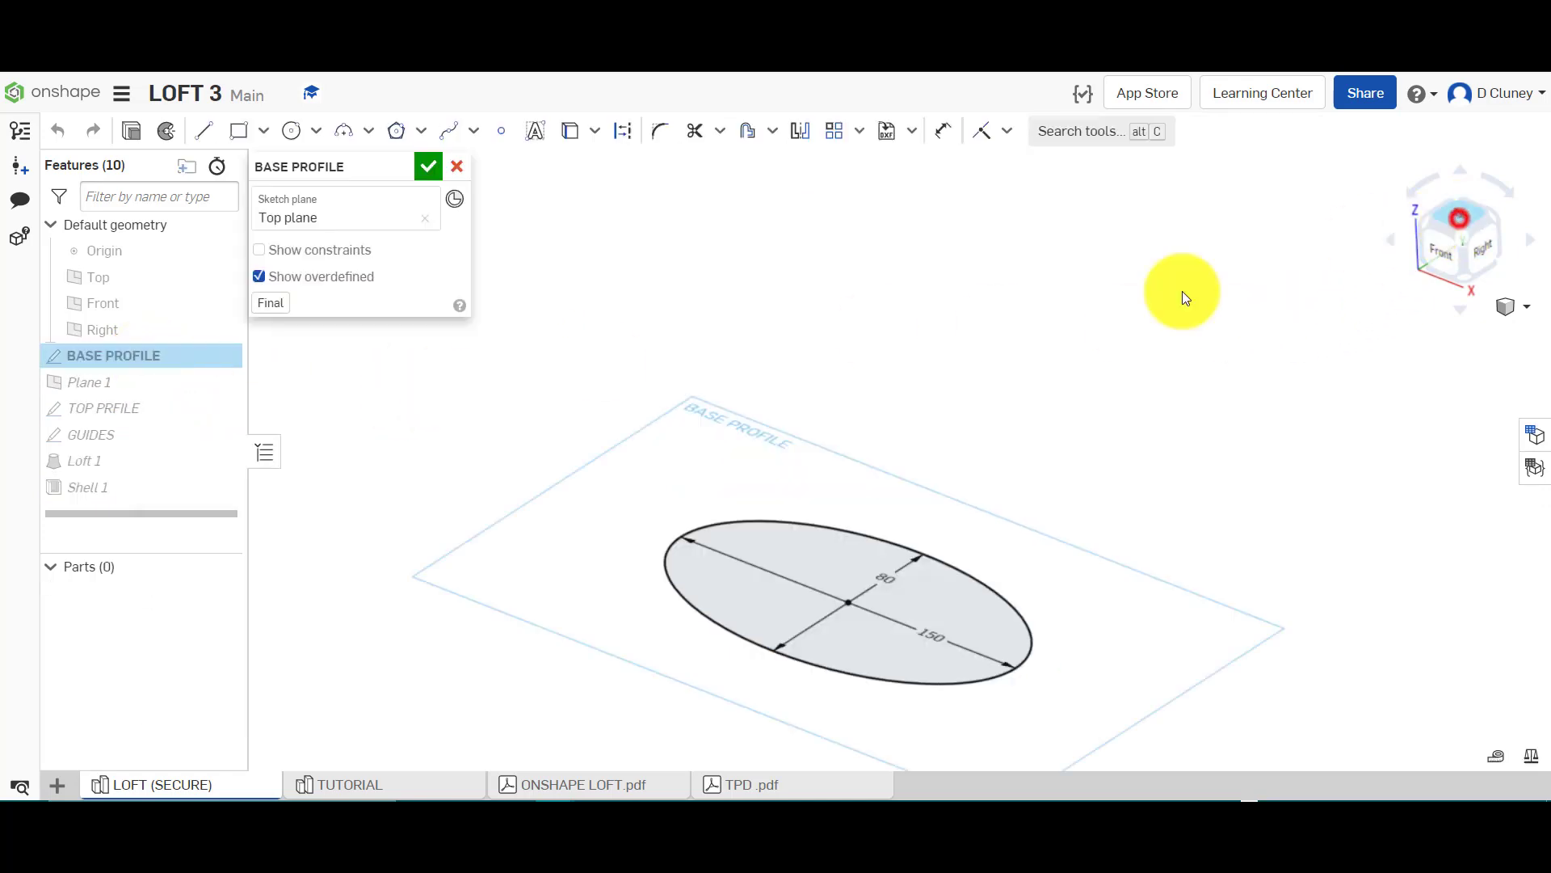
{"action": "left_click", "coordinate": [1460, 218]}
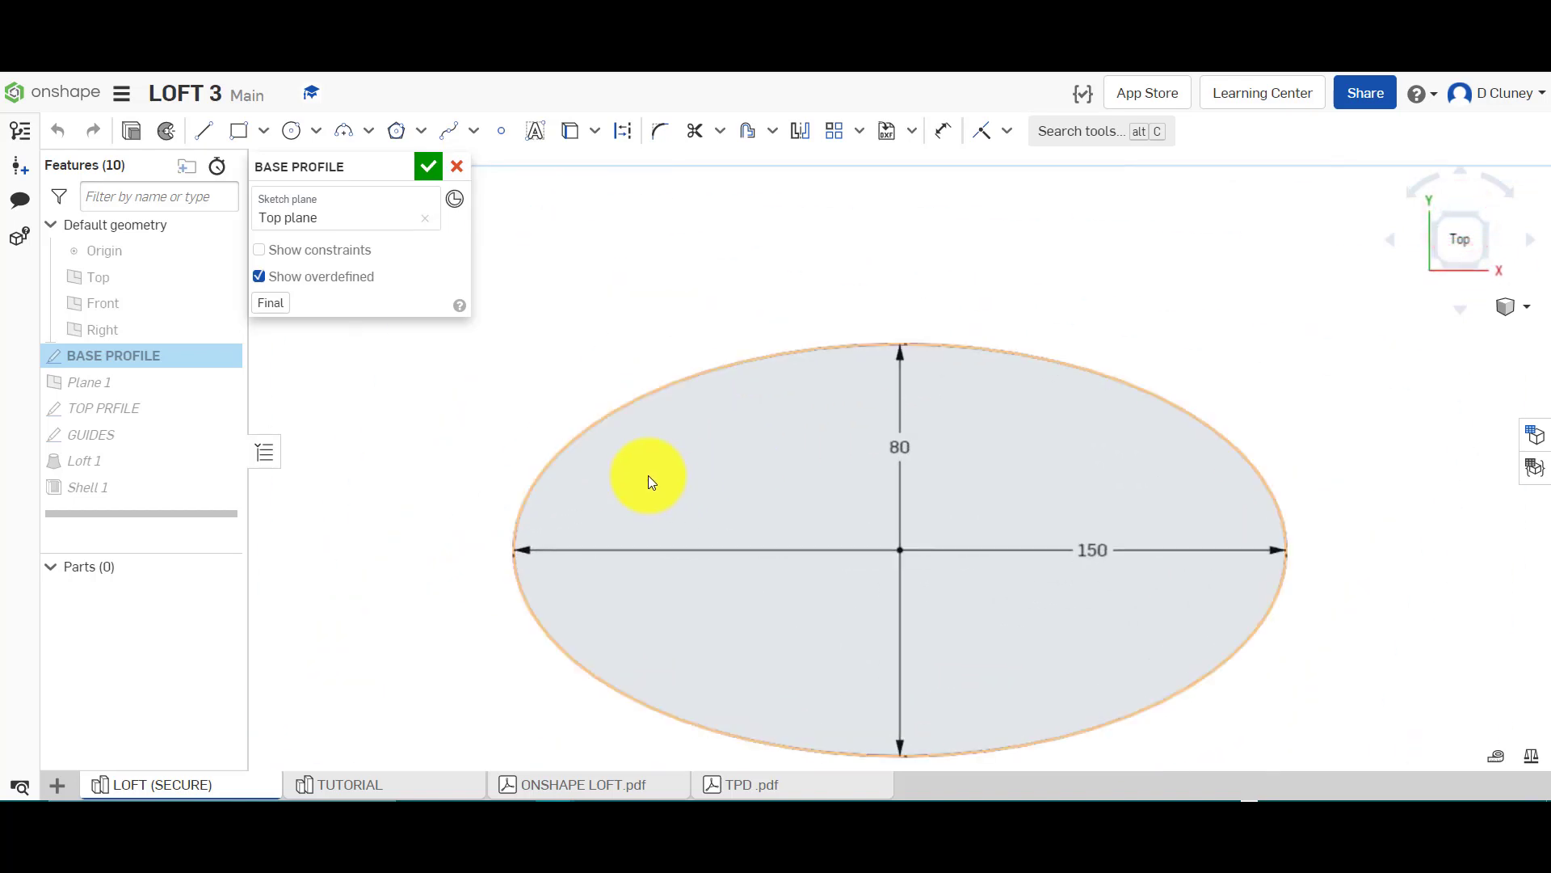
{"action": "left_click", "coordinate": [361, 785]}
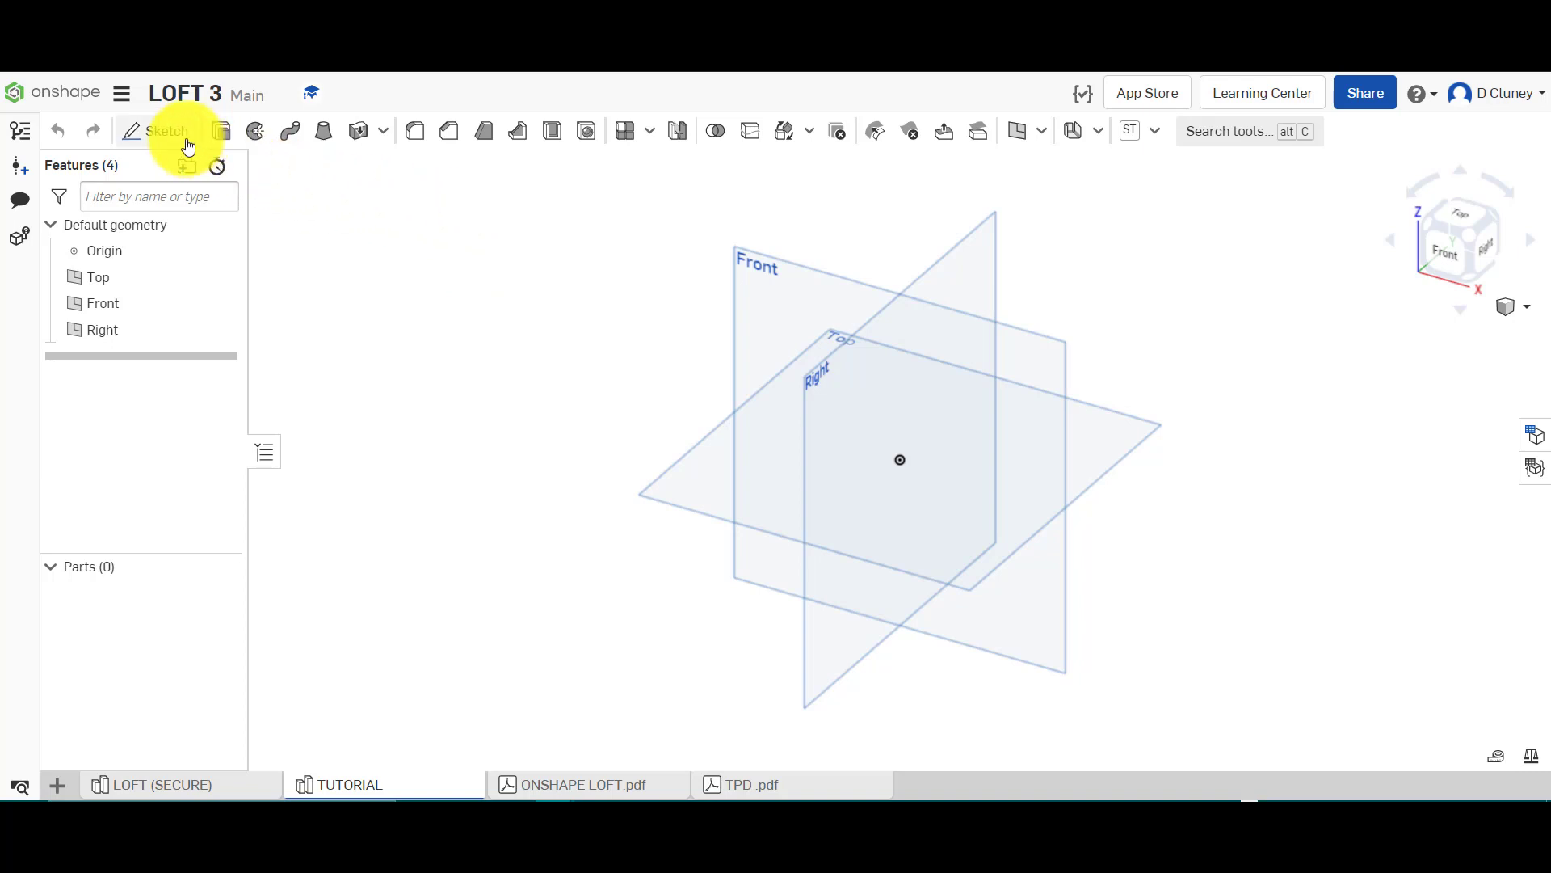
Draw an ellipse centred on the origin in a new Top-plane sketch
{"action": "left_click", "coordinate": [153, 130]}
{"action": "left_click", "coordinate": [1121, 438]}
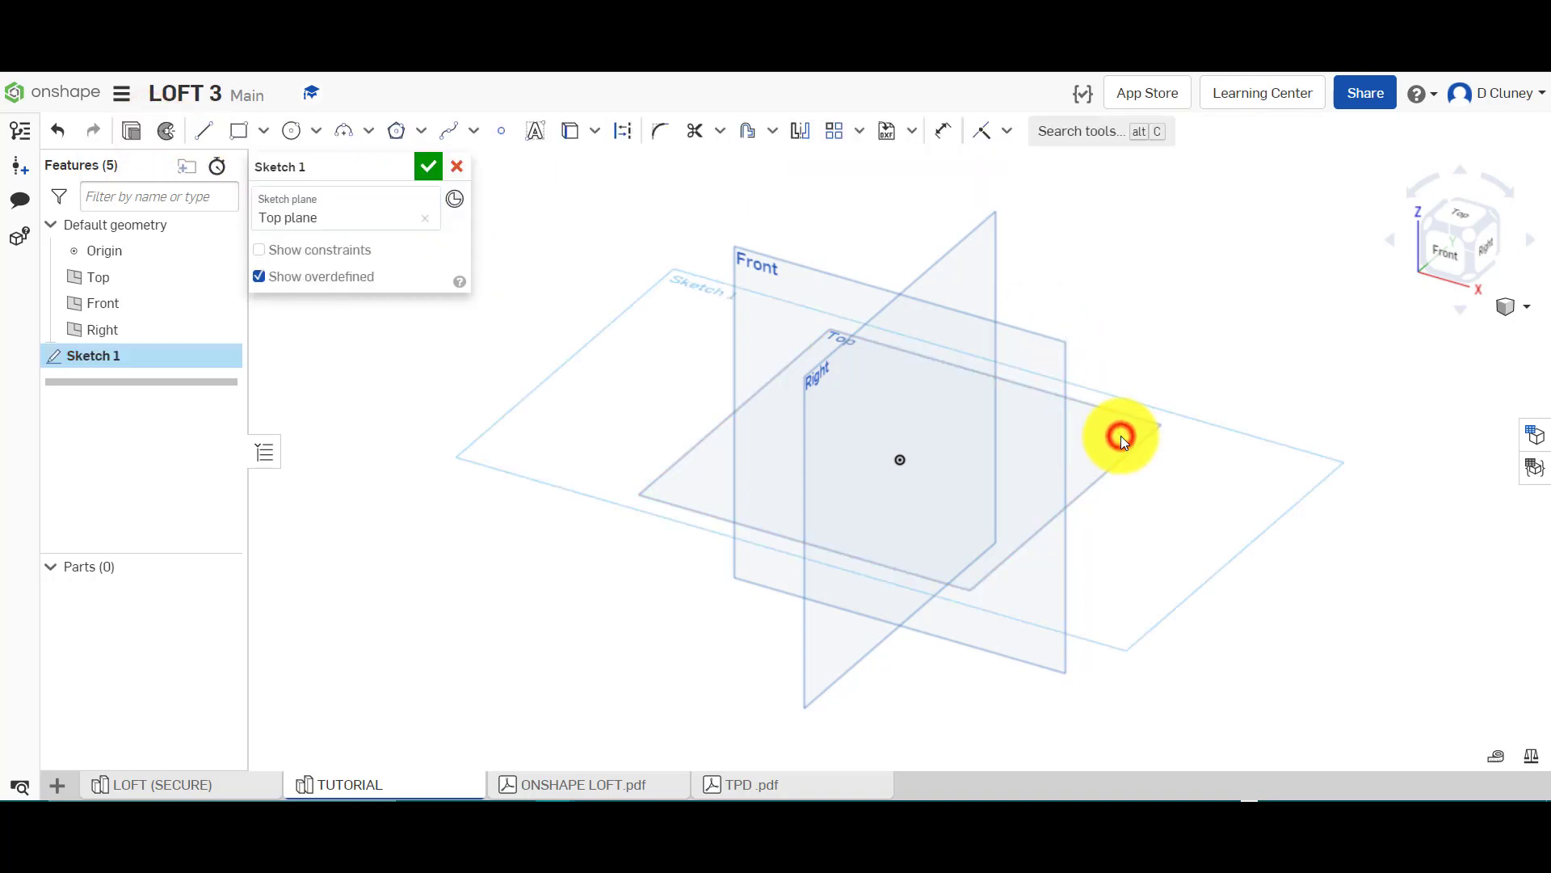
{"action": "key", "text": "n"}
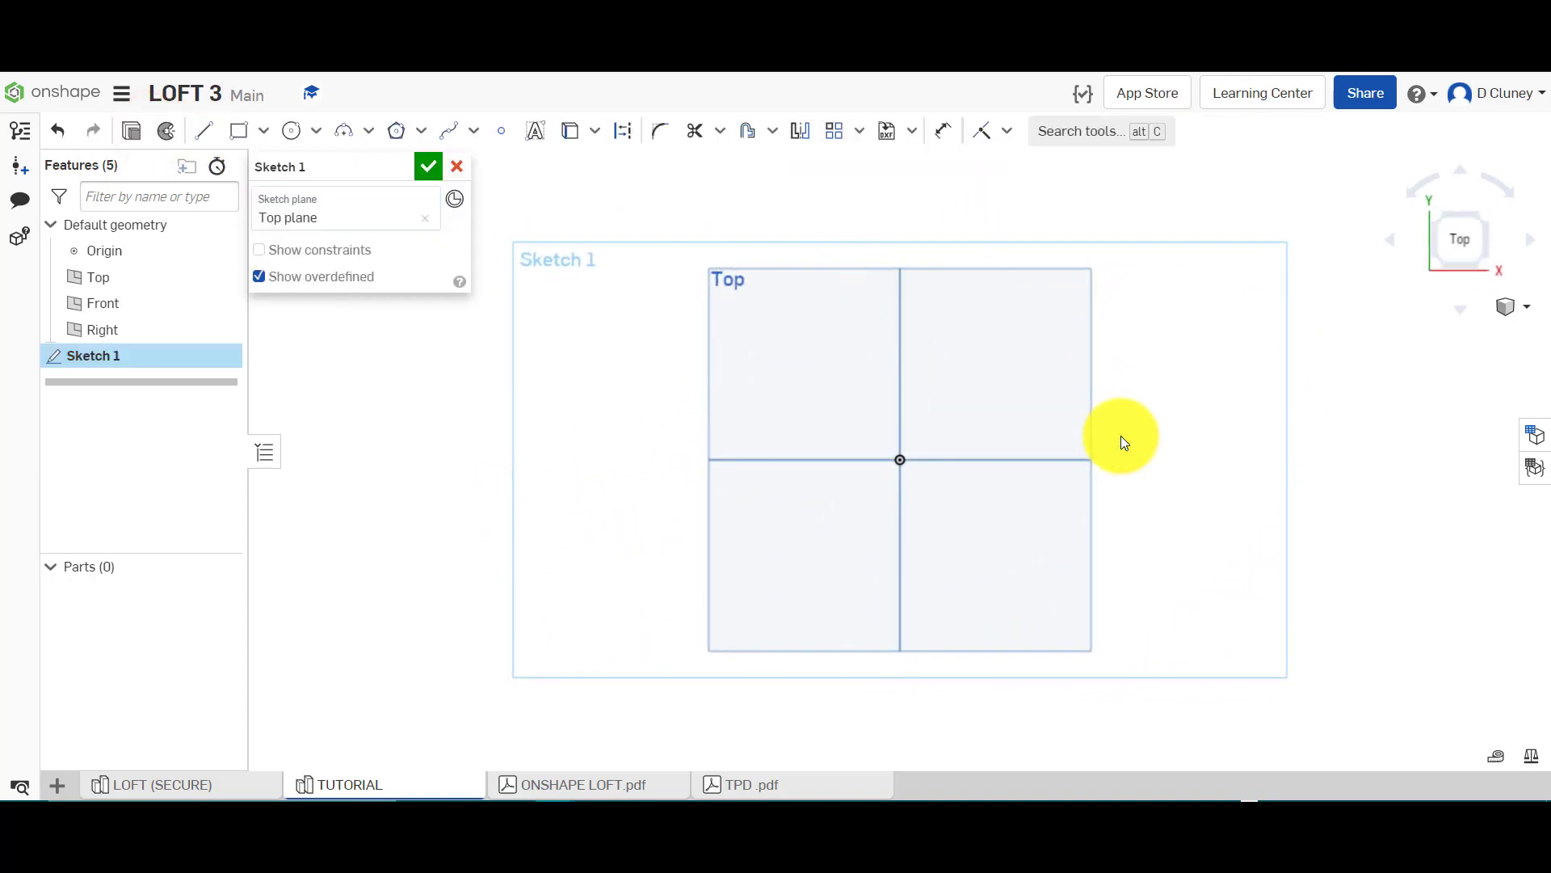
{"action": "left_click", "coordinate": [315, 132]}
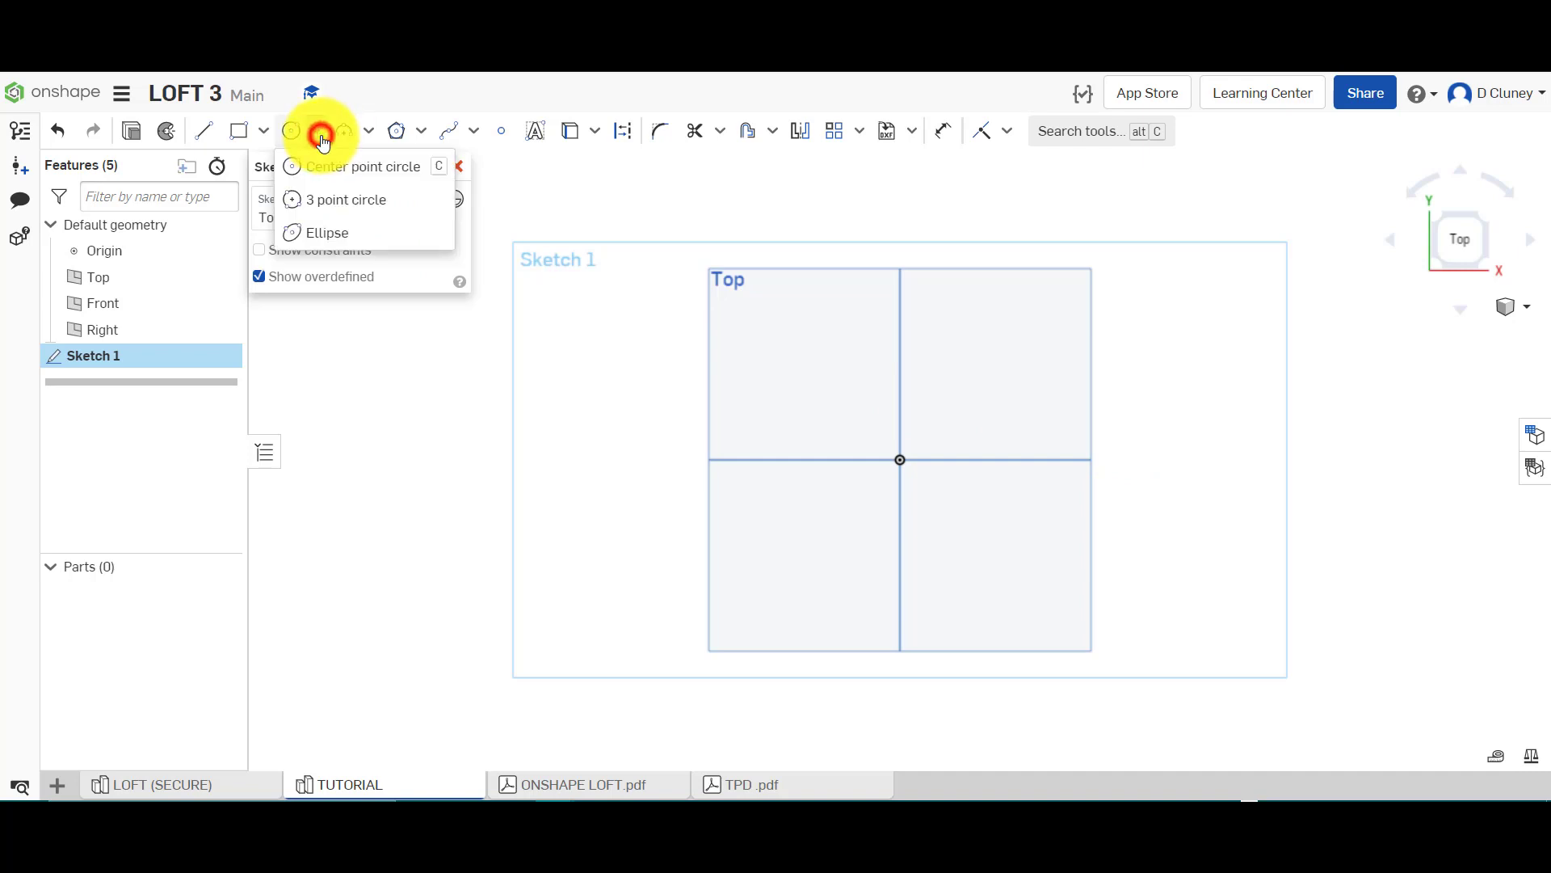
{"action": "left_click", "coordinate": [336, 235]}
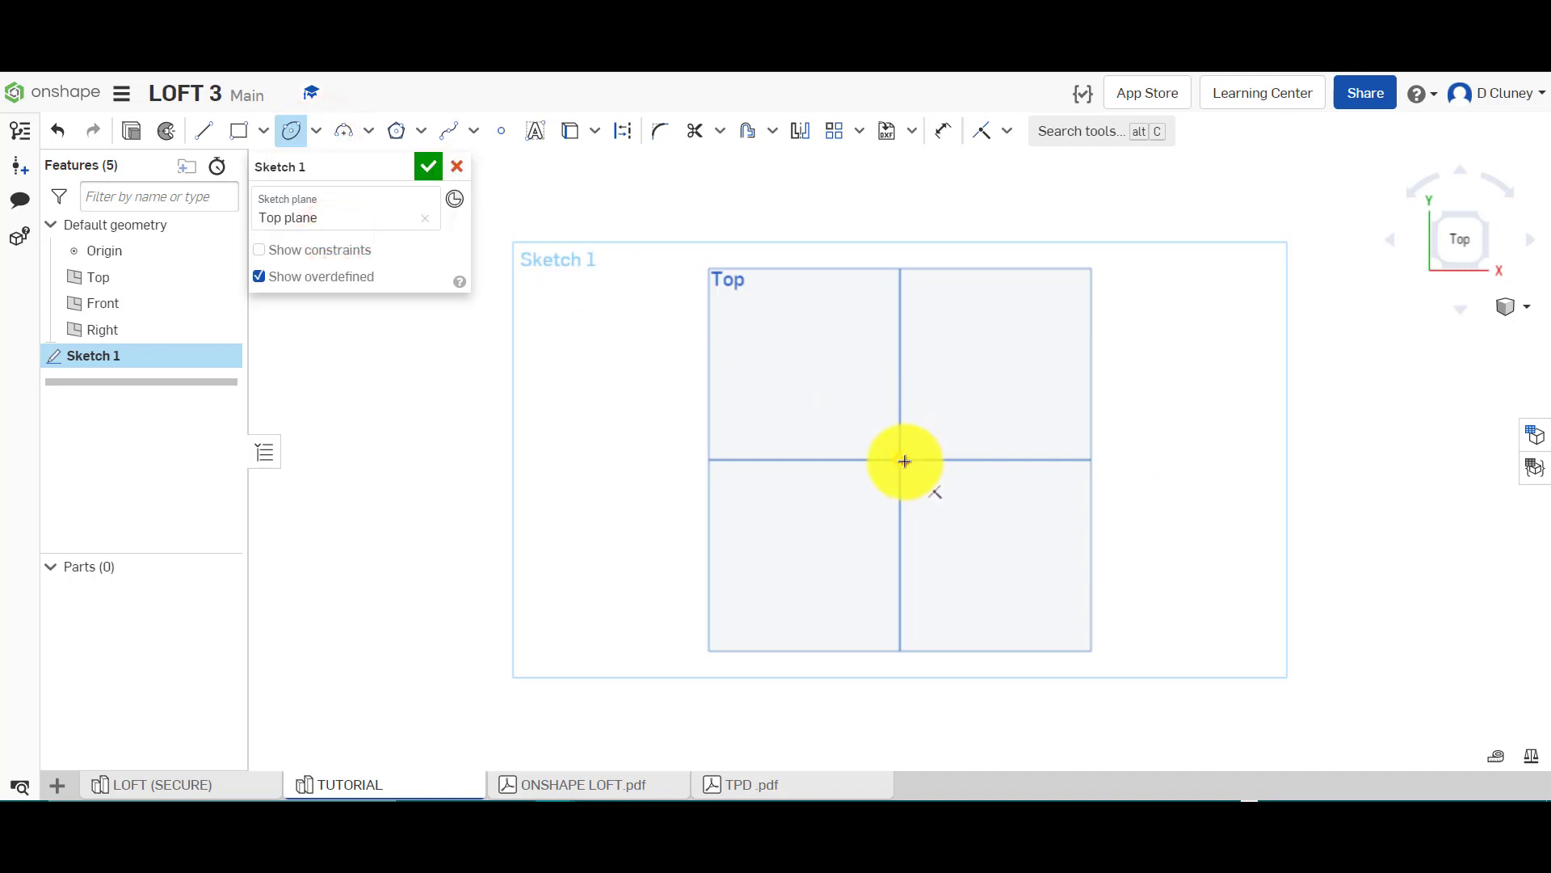
{"action": "left_click", "coordinate": [900, 460]}
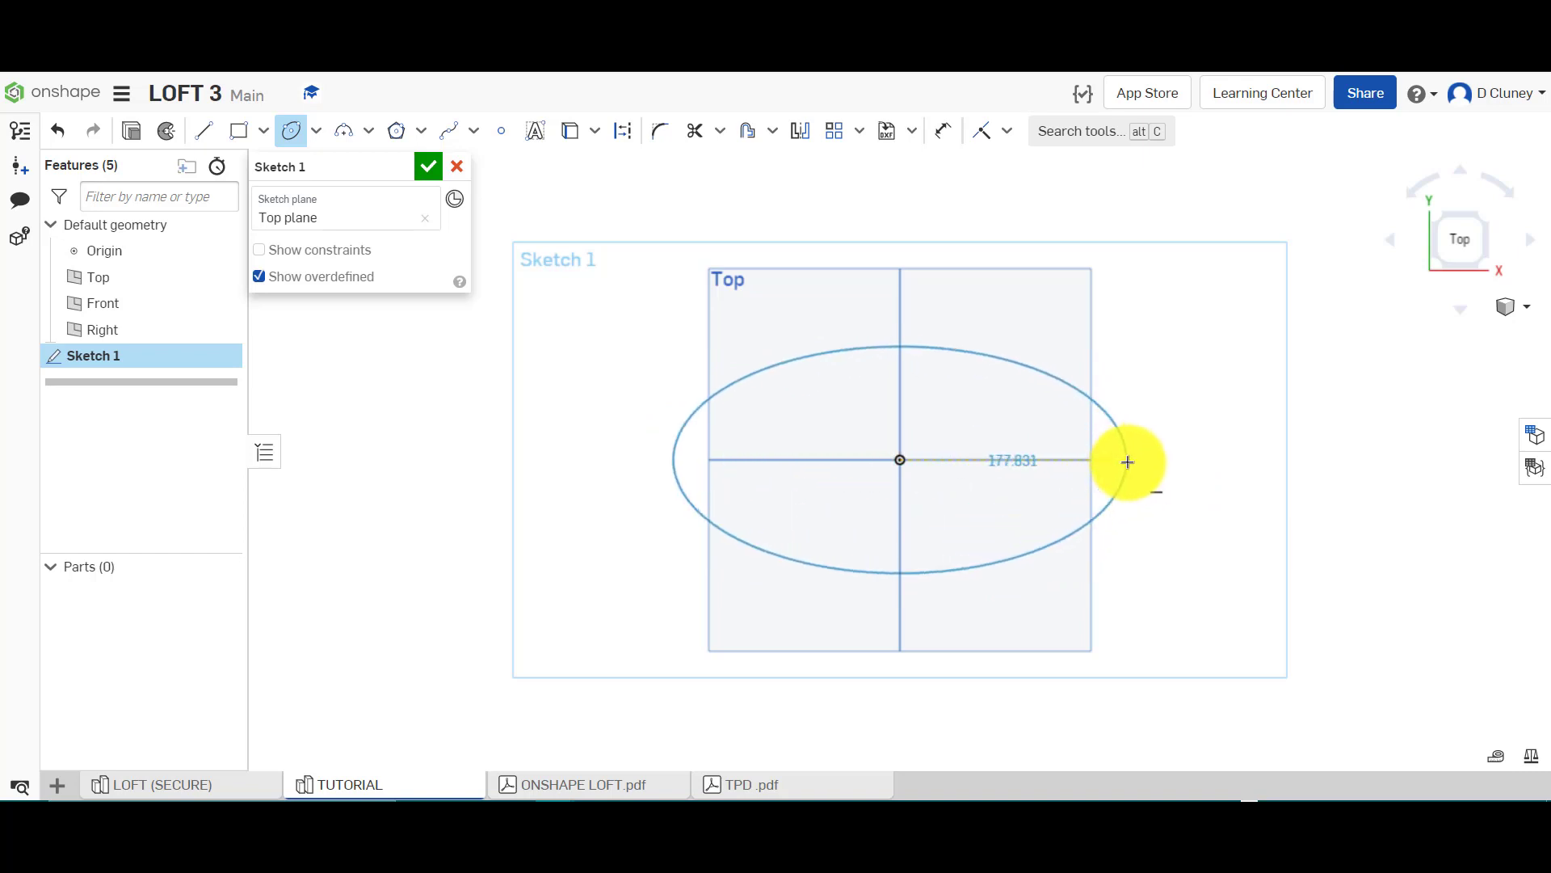
{"action": "left_click", "coordinate": [1147, 461]}
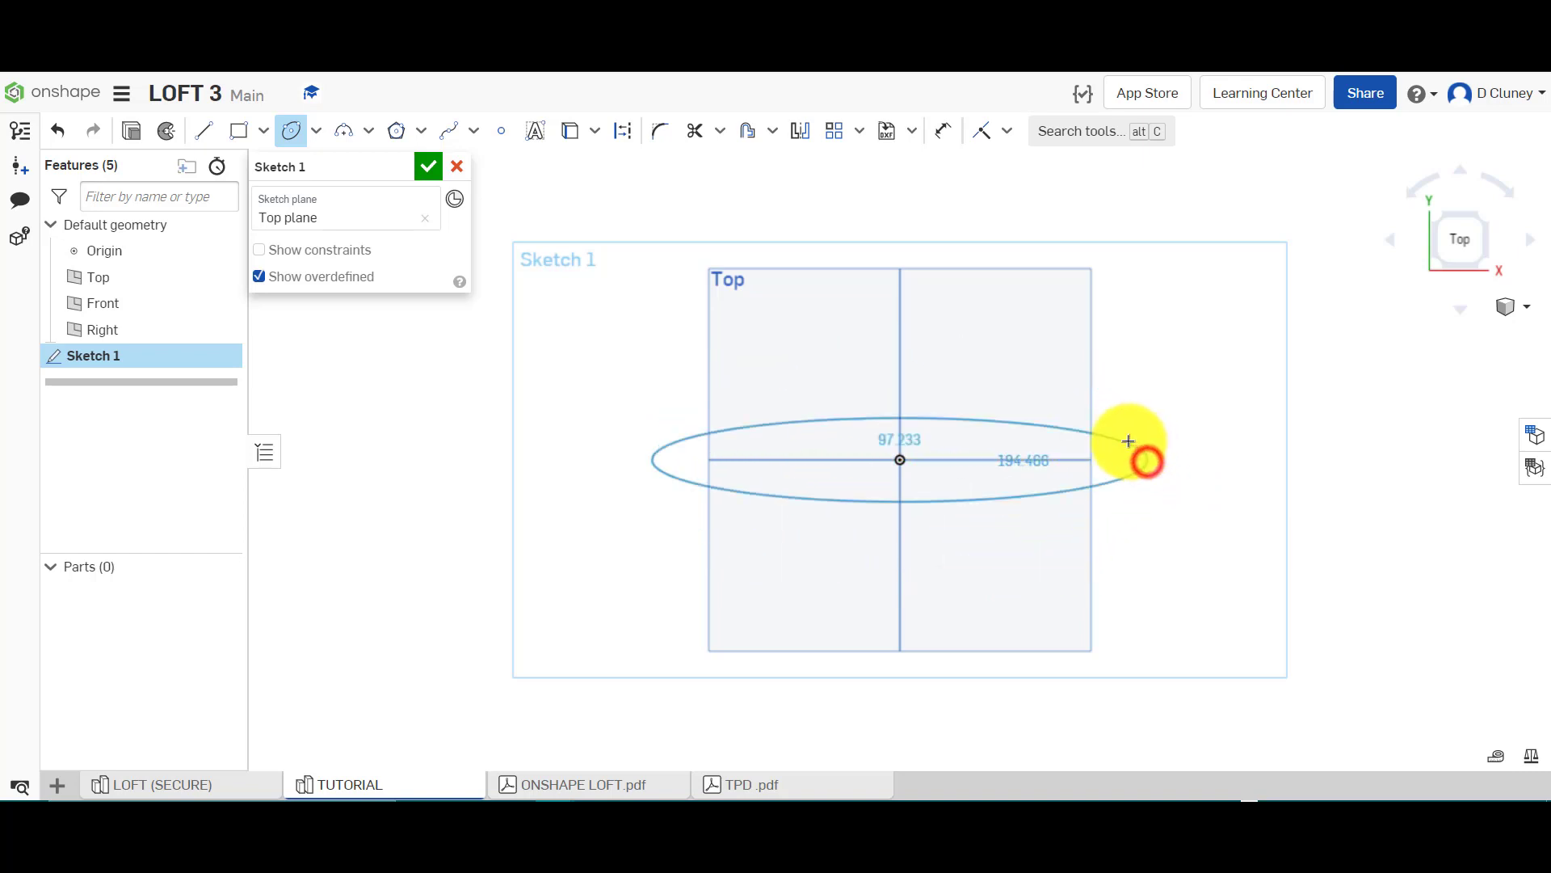
{"action": "left_click", "coordinate": [1003, 411]}
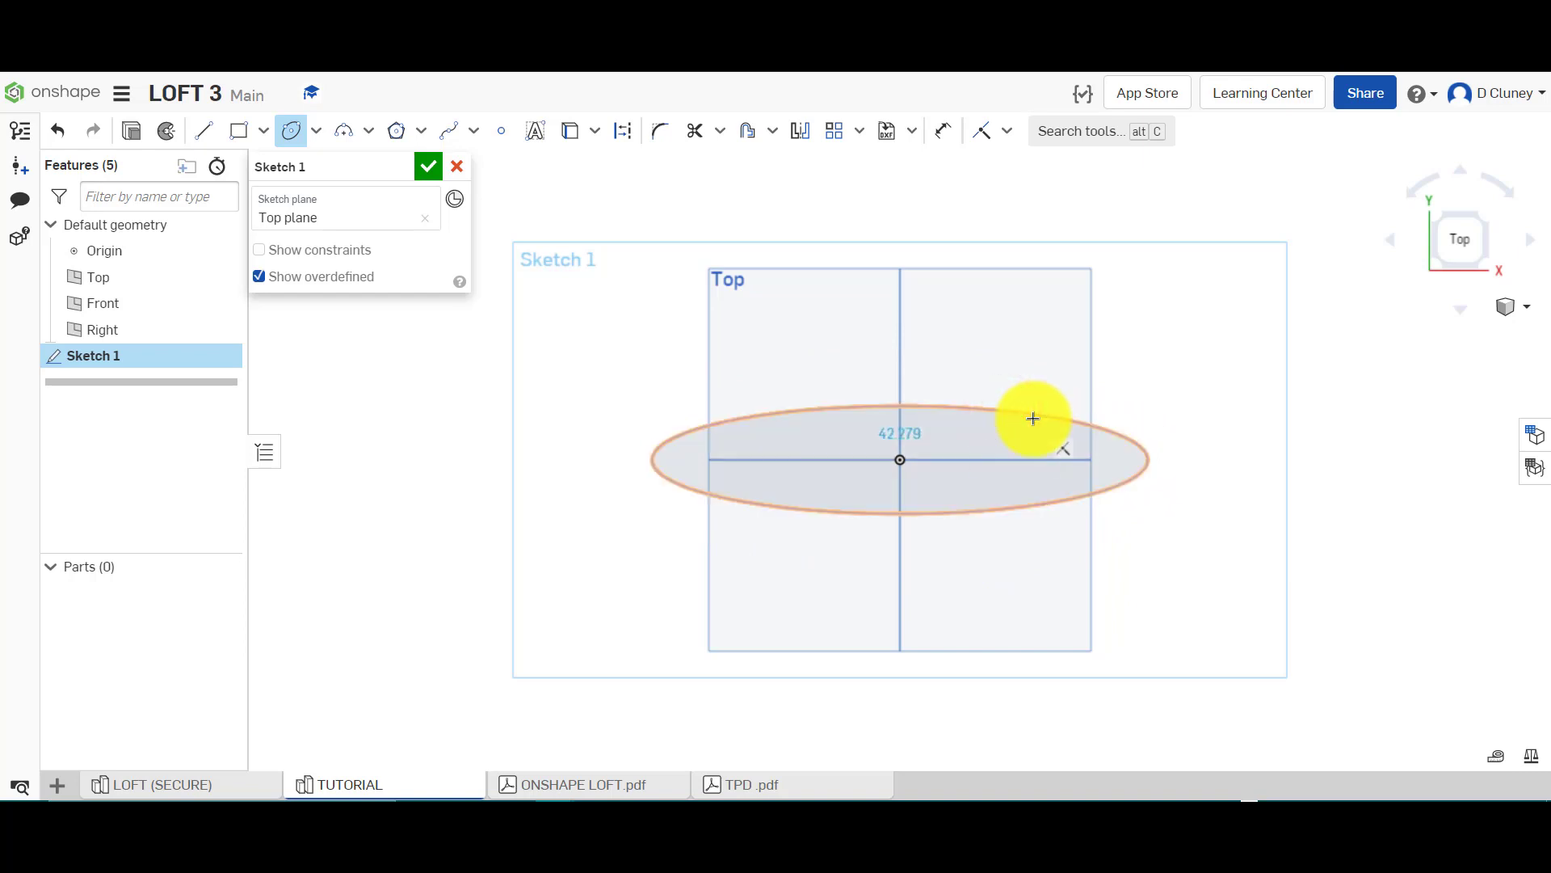
Dimension the ellipse 200 wide by 100 high
{"action": "left_click", "coordinate": [1033, 418]}
{"action": "type", "text": "200"}
{"action": "key", "text": "Tab"}
{"action": "type", "text": "100"}
{"action": "key", "text": "Return"}
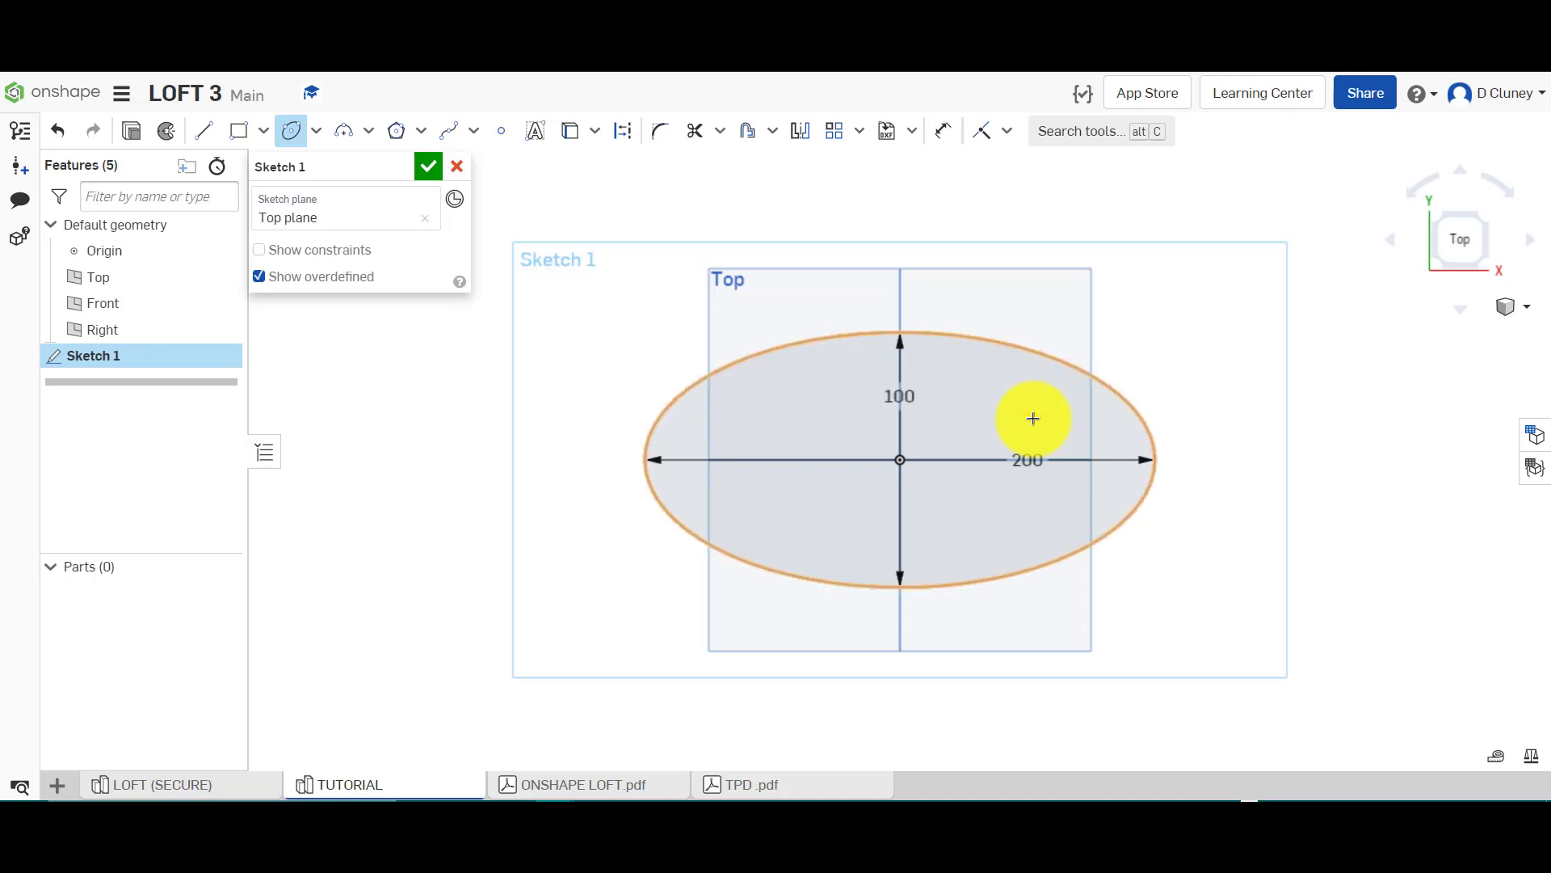
Compare with the reference sketch and correct the ellipse to 150 wide by 80 high
{"action": "left_click", "coordinate": [226, 782]}
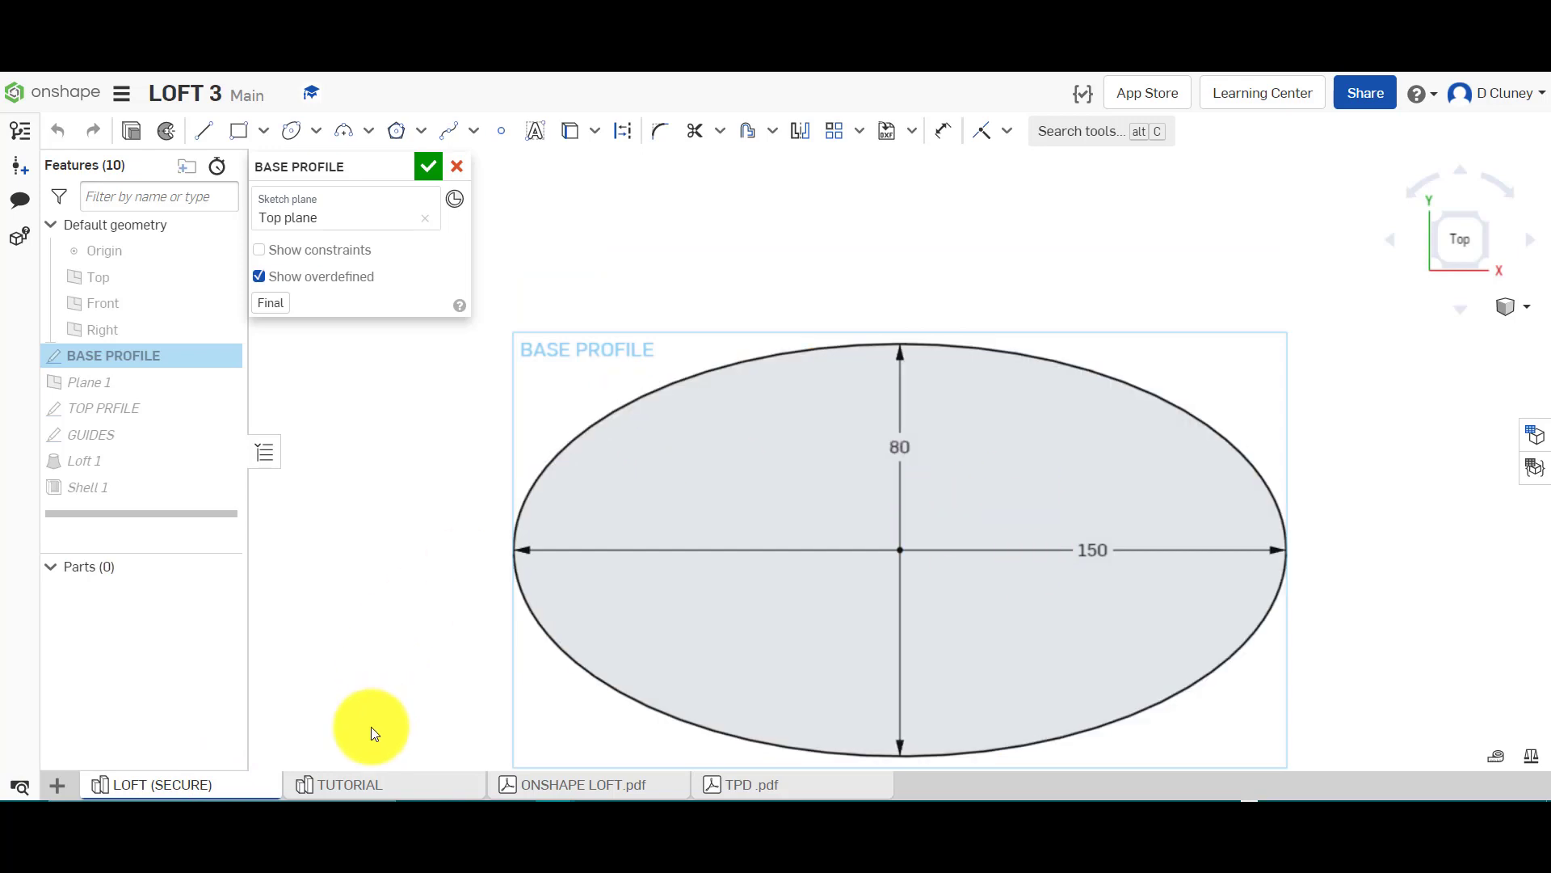
{"action": "left_click", "coordinate": [356, 783]}
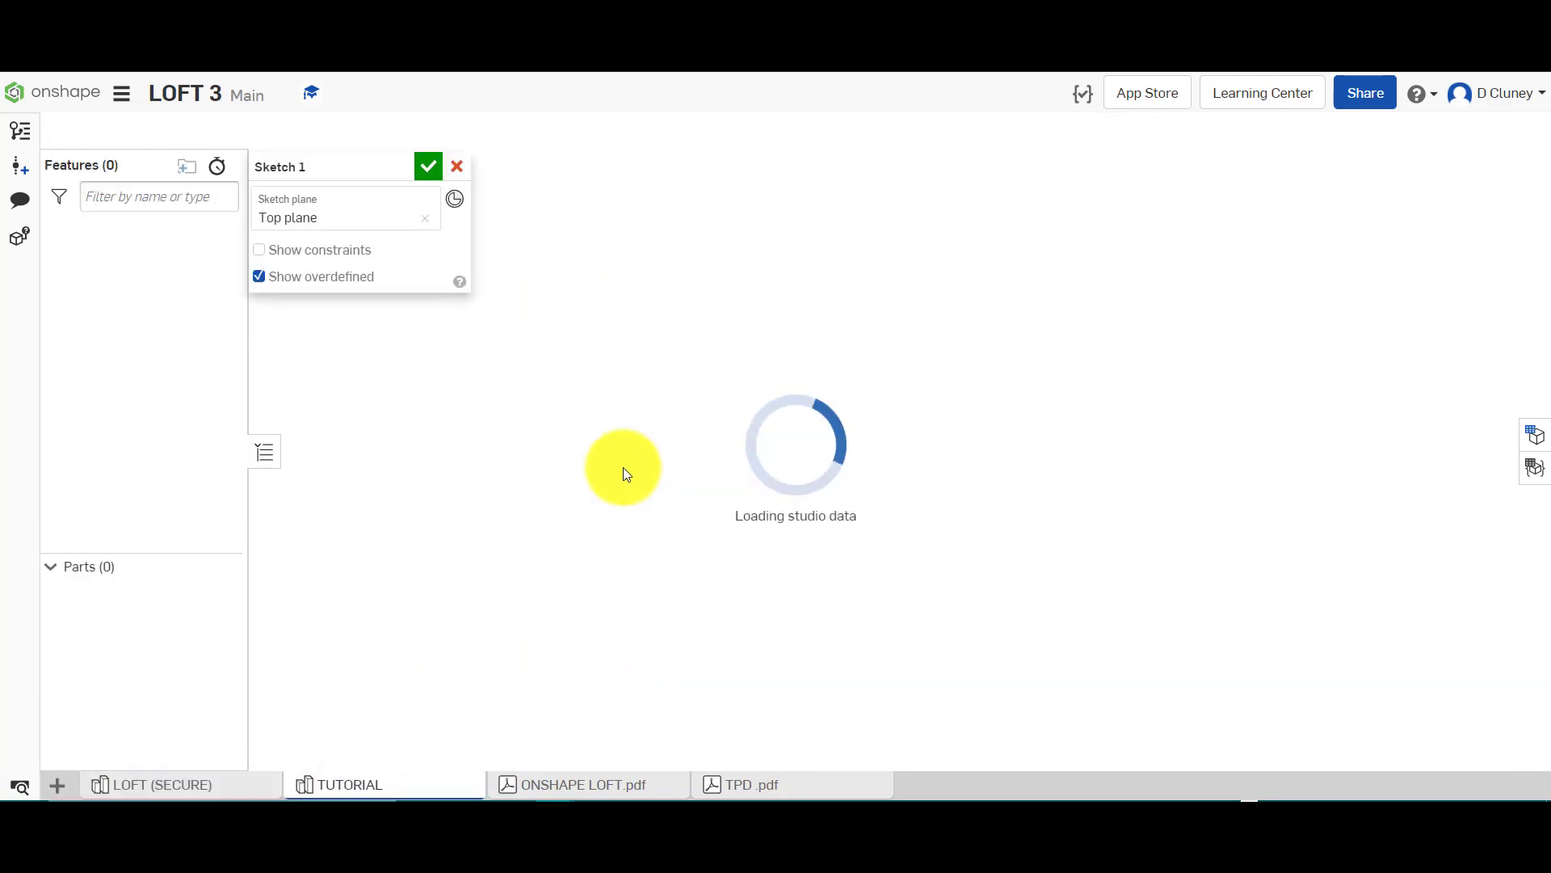
{"action": "left_click", "coordinate": [900, 395]}
{"action": "left_click", "coordinate": [903, 396]}
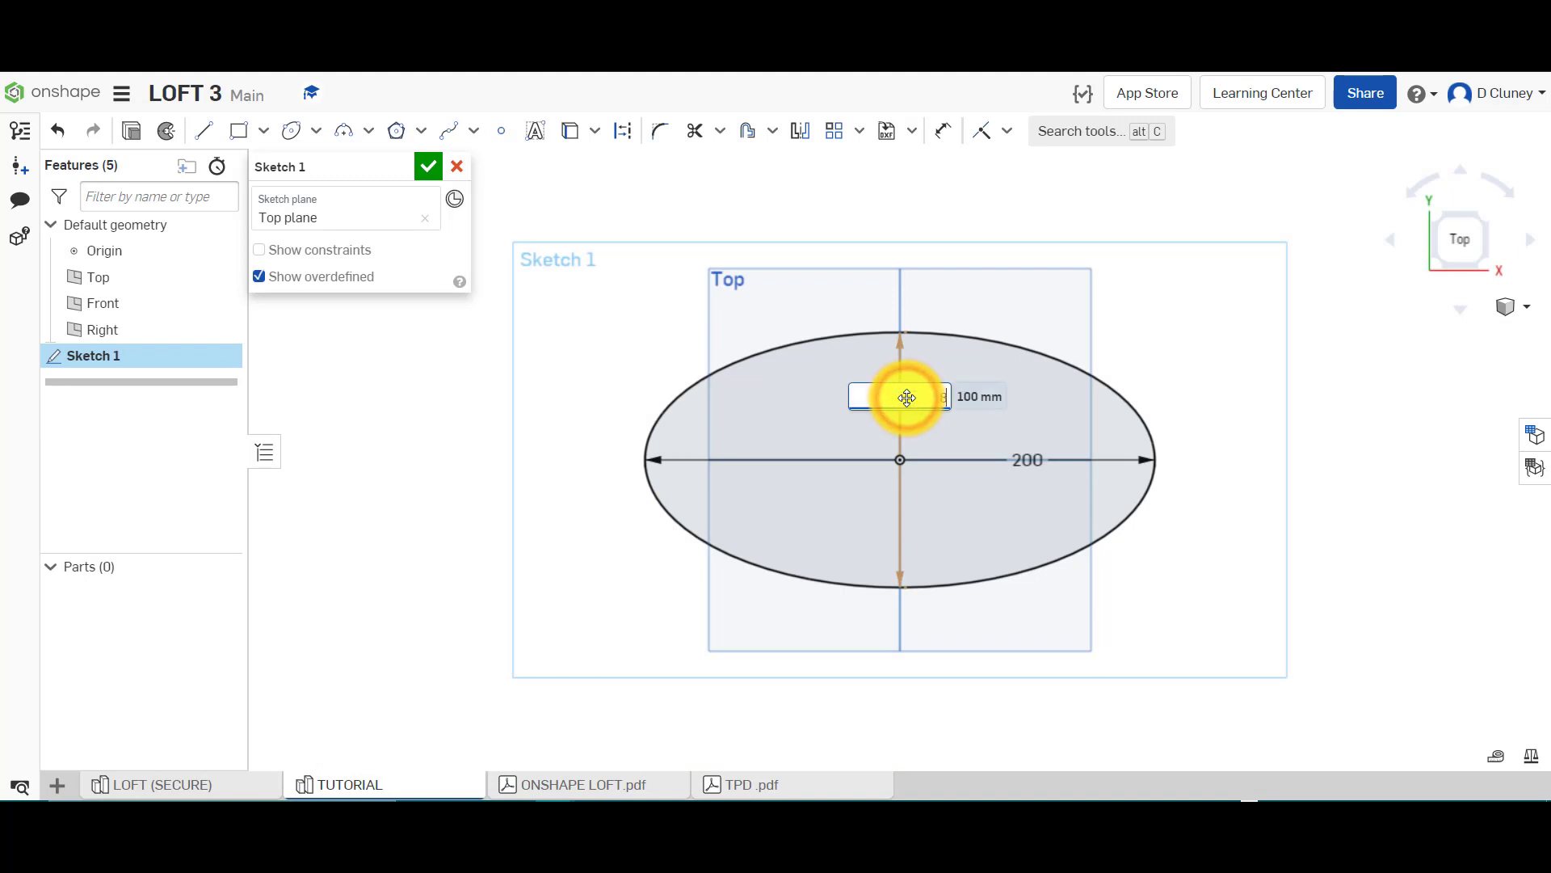
{"action": "type", "text": "80"}
{"action": "key", "text": "Return"}
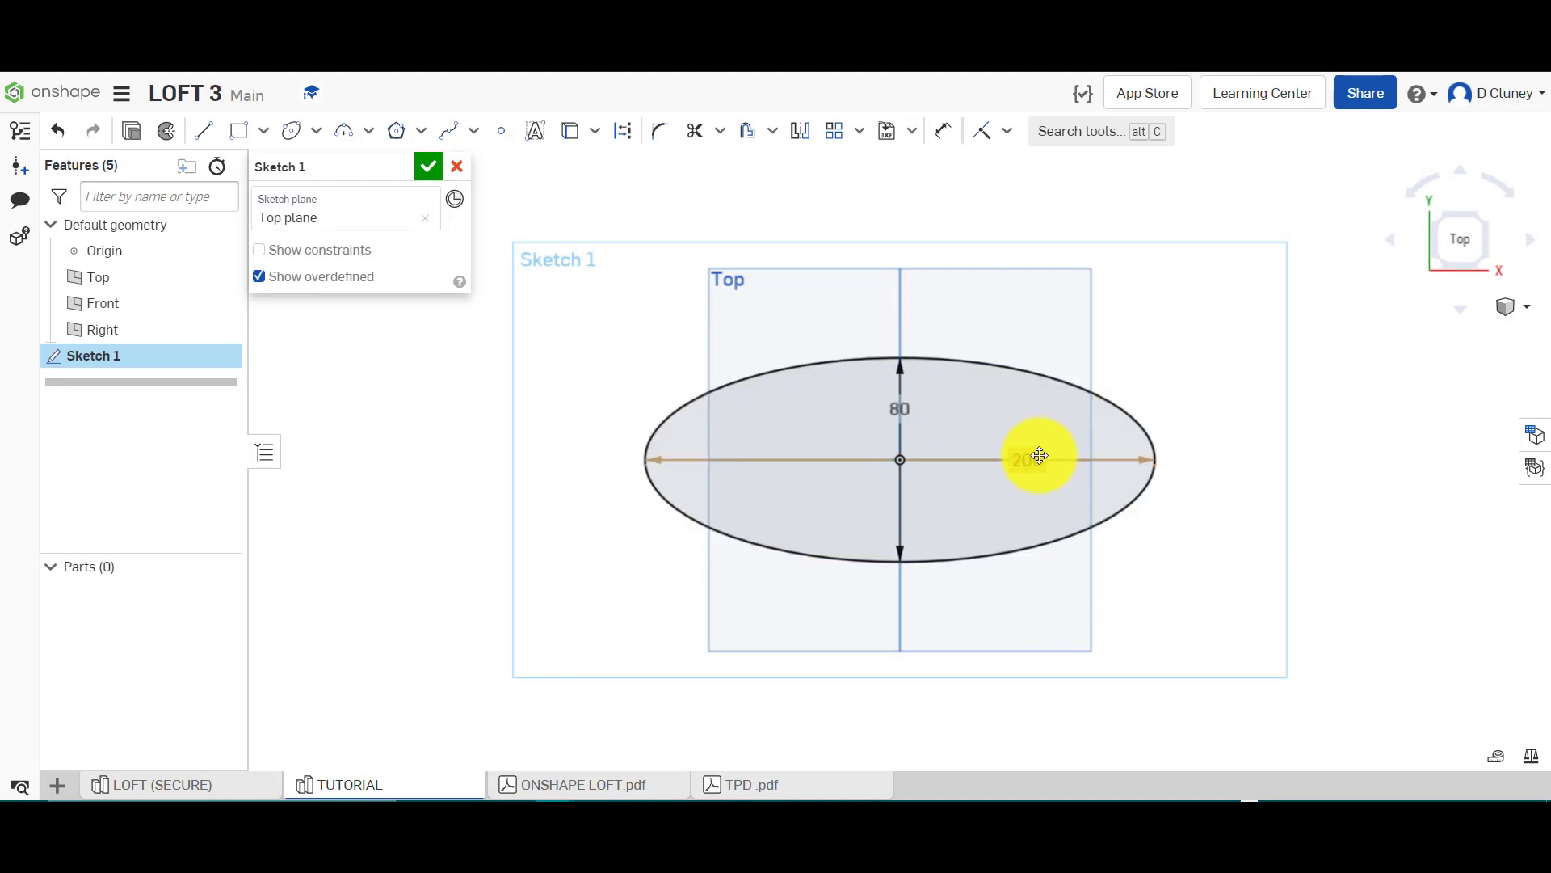
{"action": "double_click", "coordinate": [1040, 458]}
{"action": "type", "text": "150"}
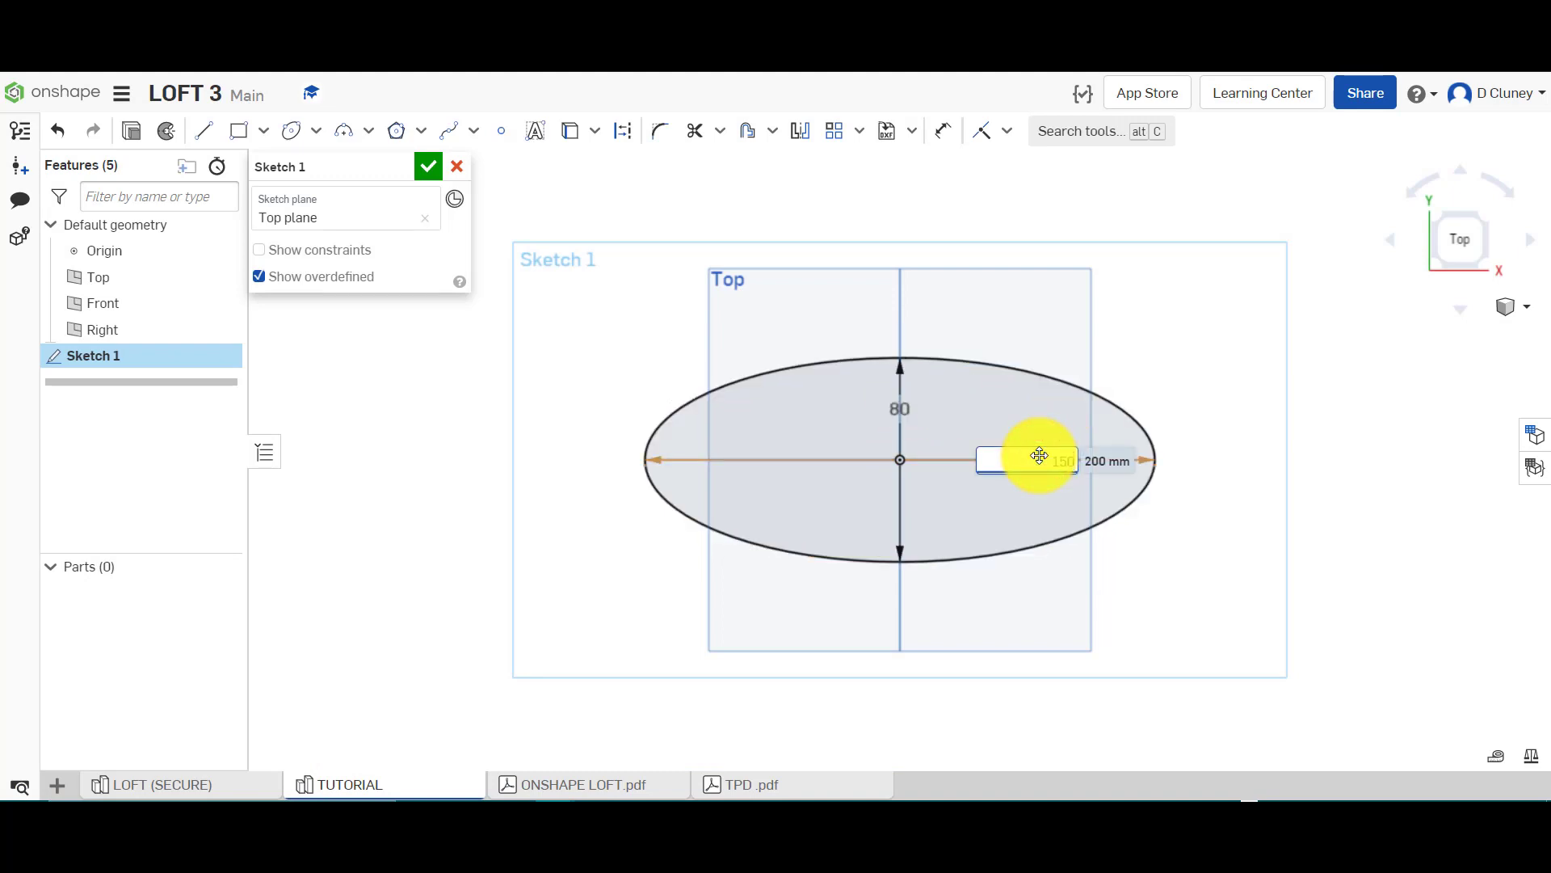
{"action": "key", "text": "Return"}
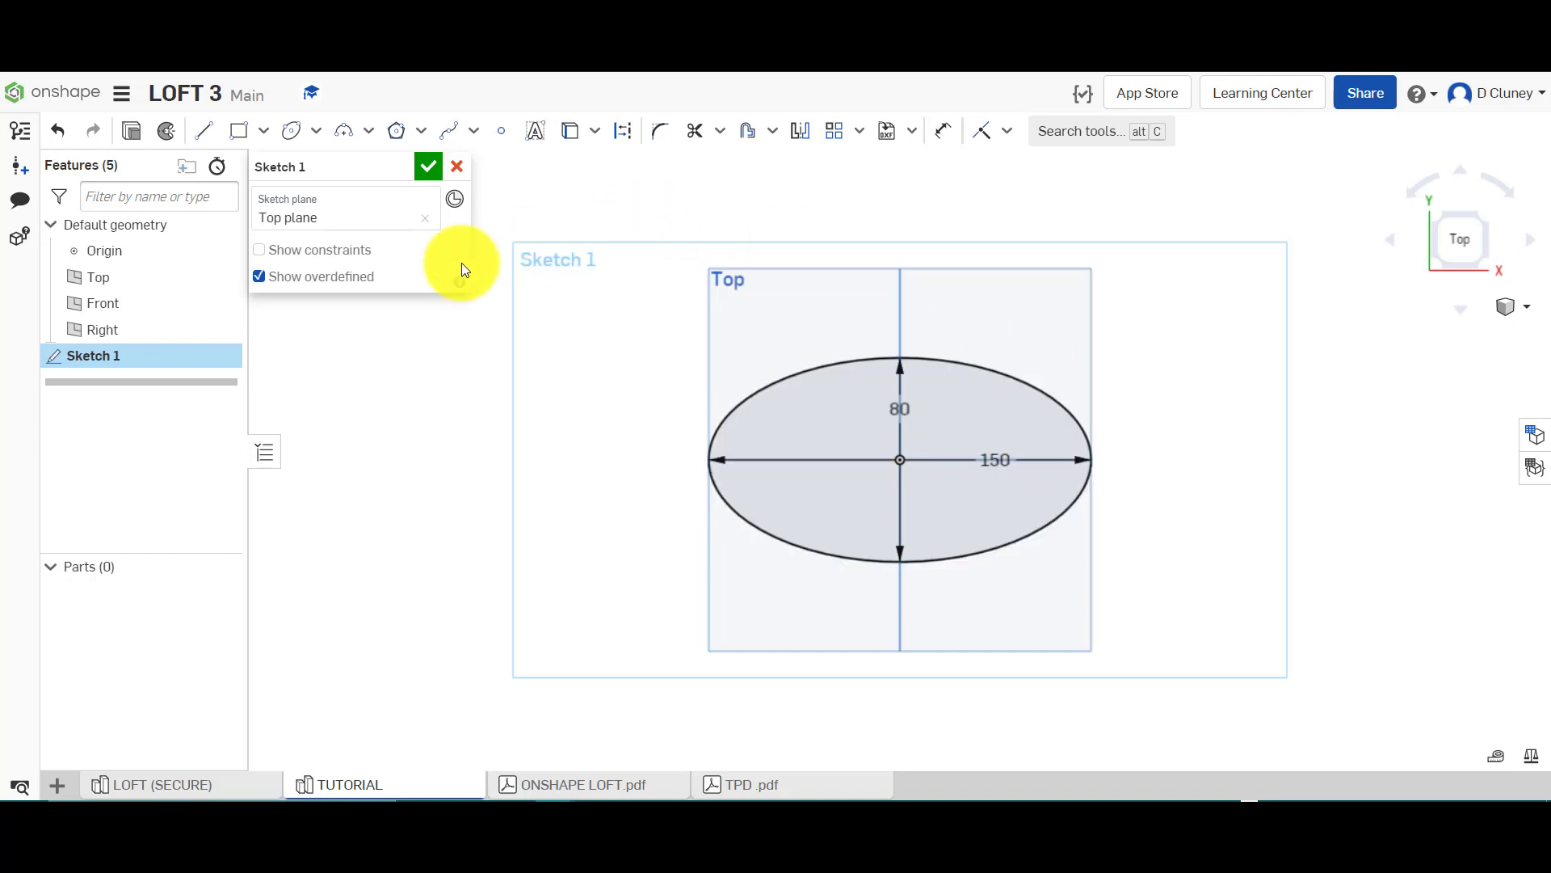
Name the sketch BASE PROFILE and close it
{"action": "left_click", "coordinate": [399, 168]}
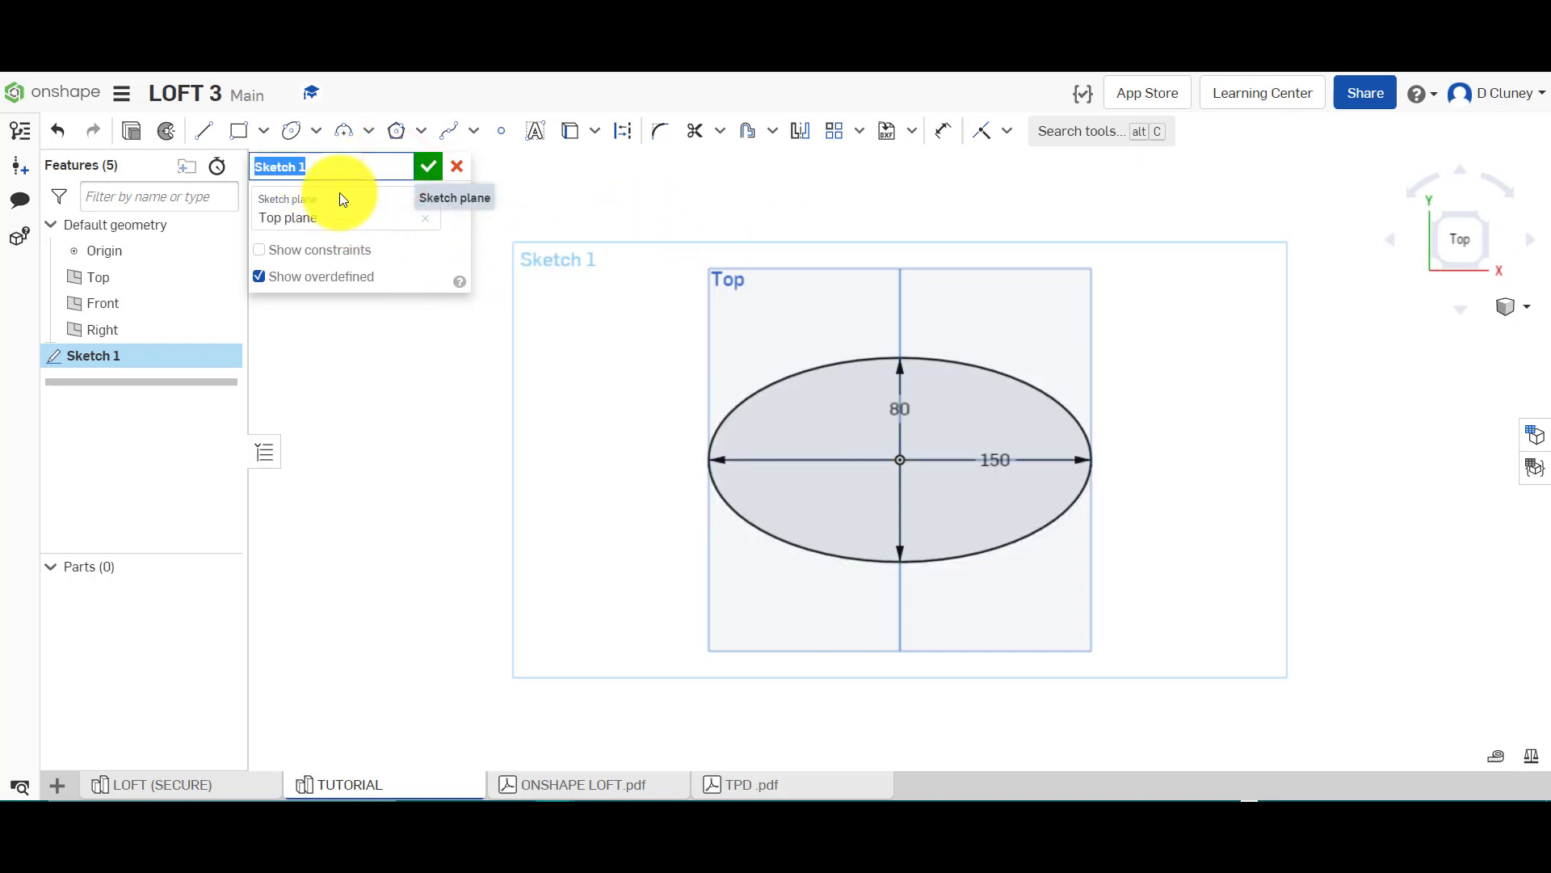
{"action": "type", "text": "BASE PROFILE"}
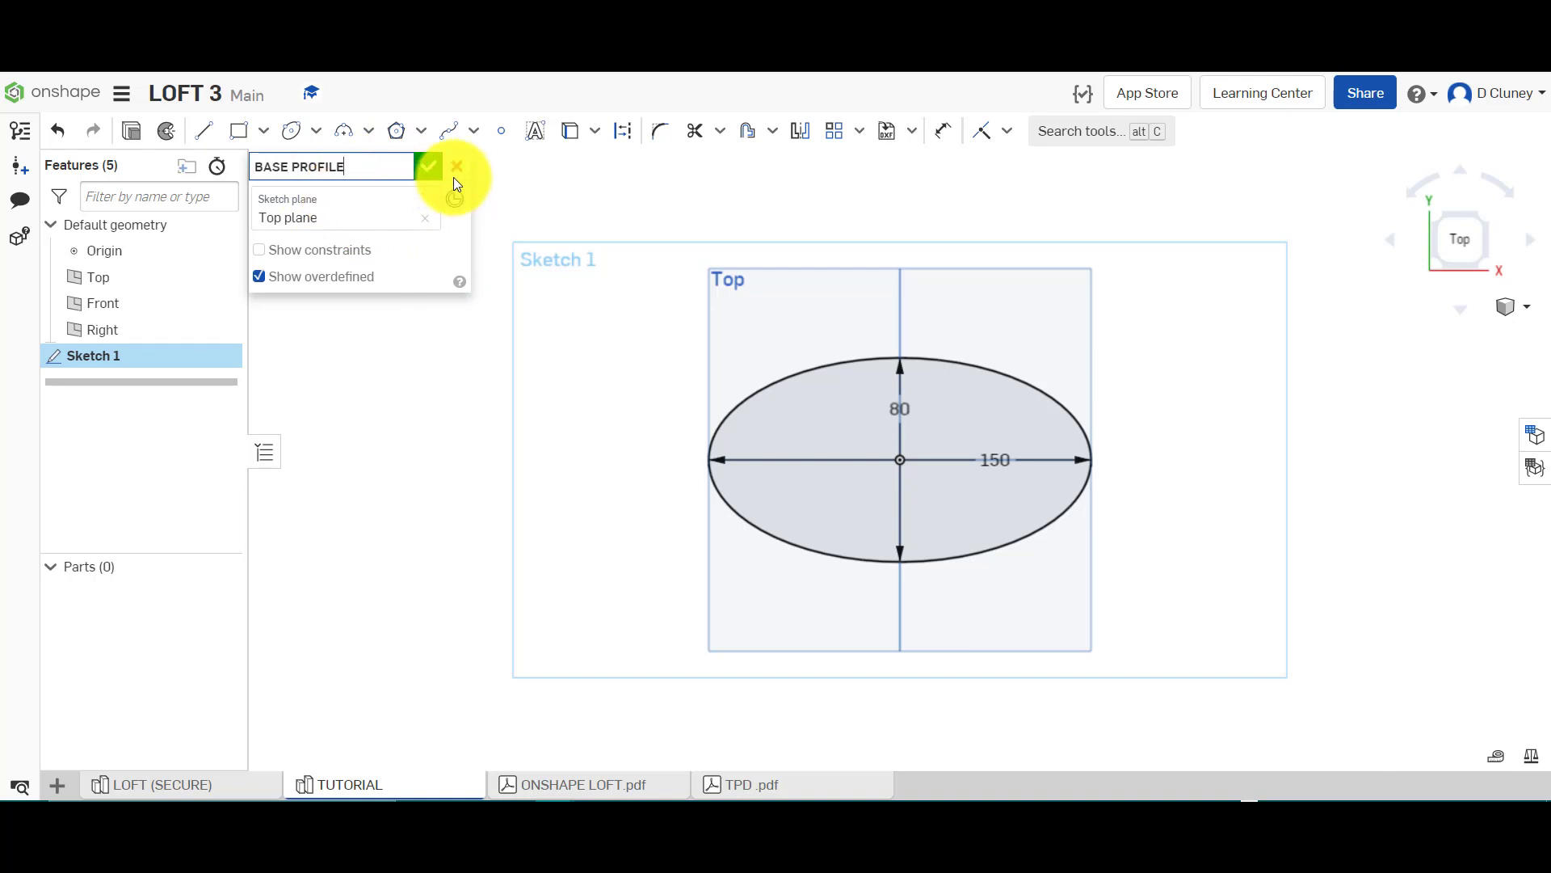
{"action": "left_click", "coordinate": [428, 166]}
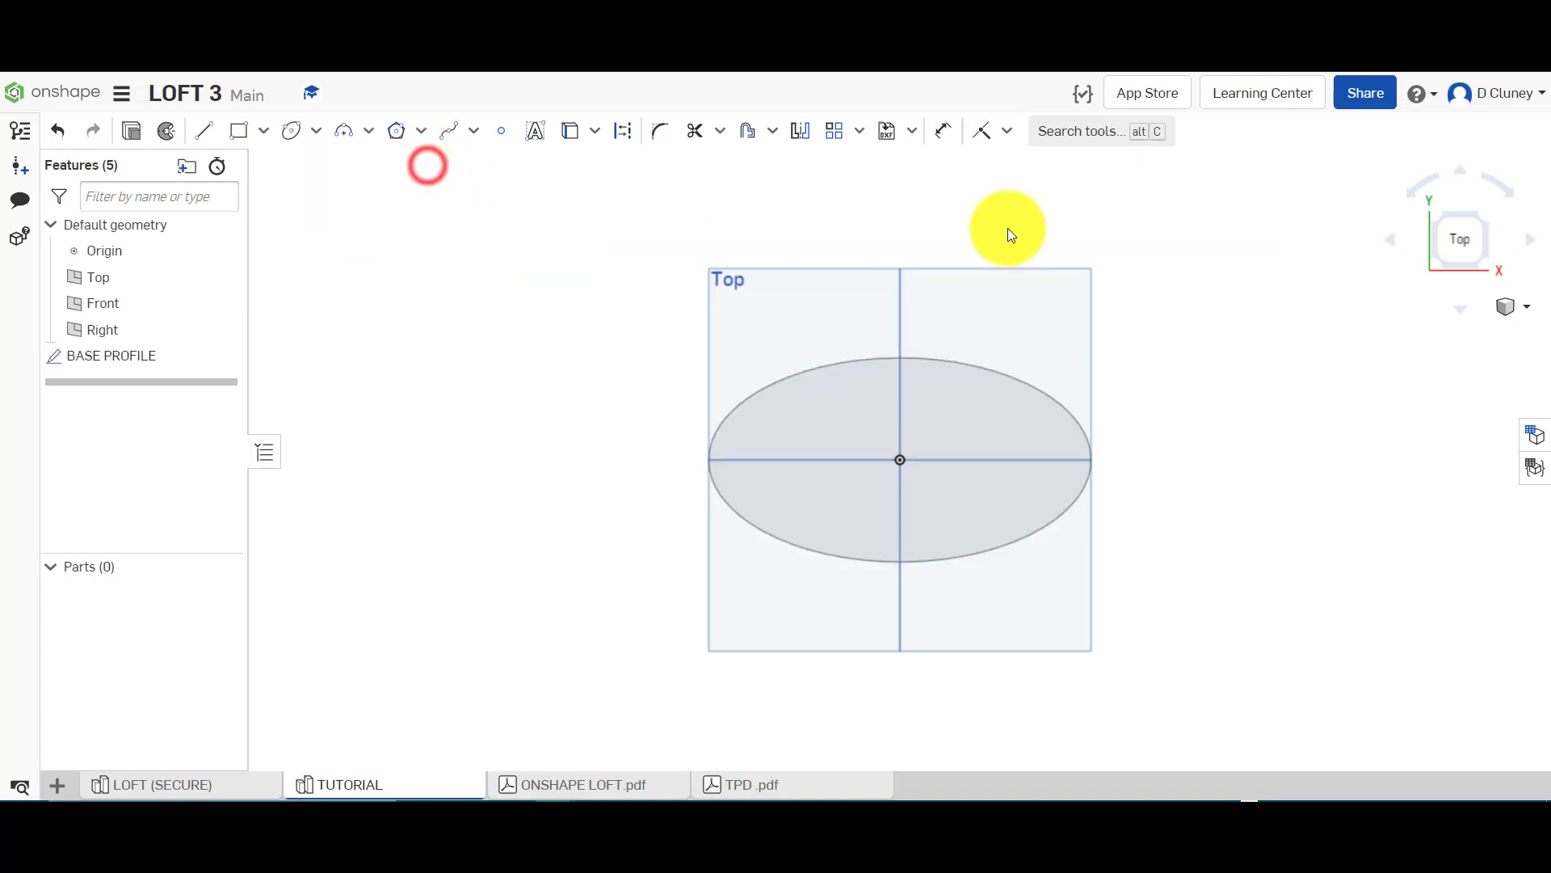
{"action": "left_click", "coordinate": [1486, 221]}
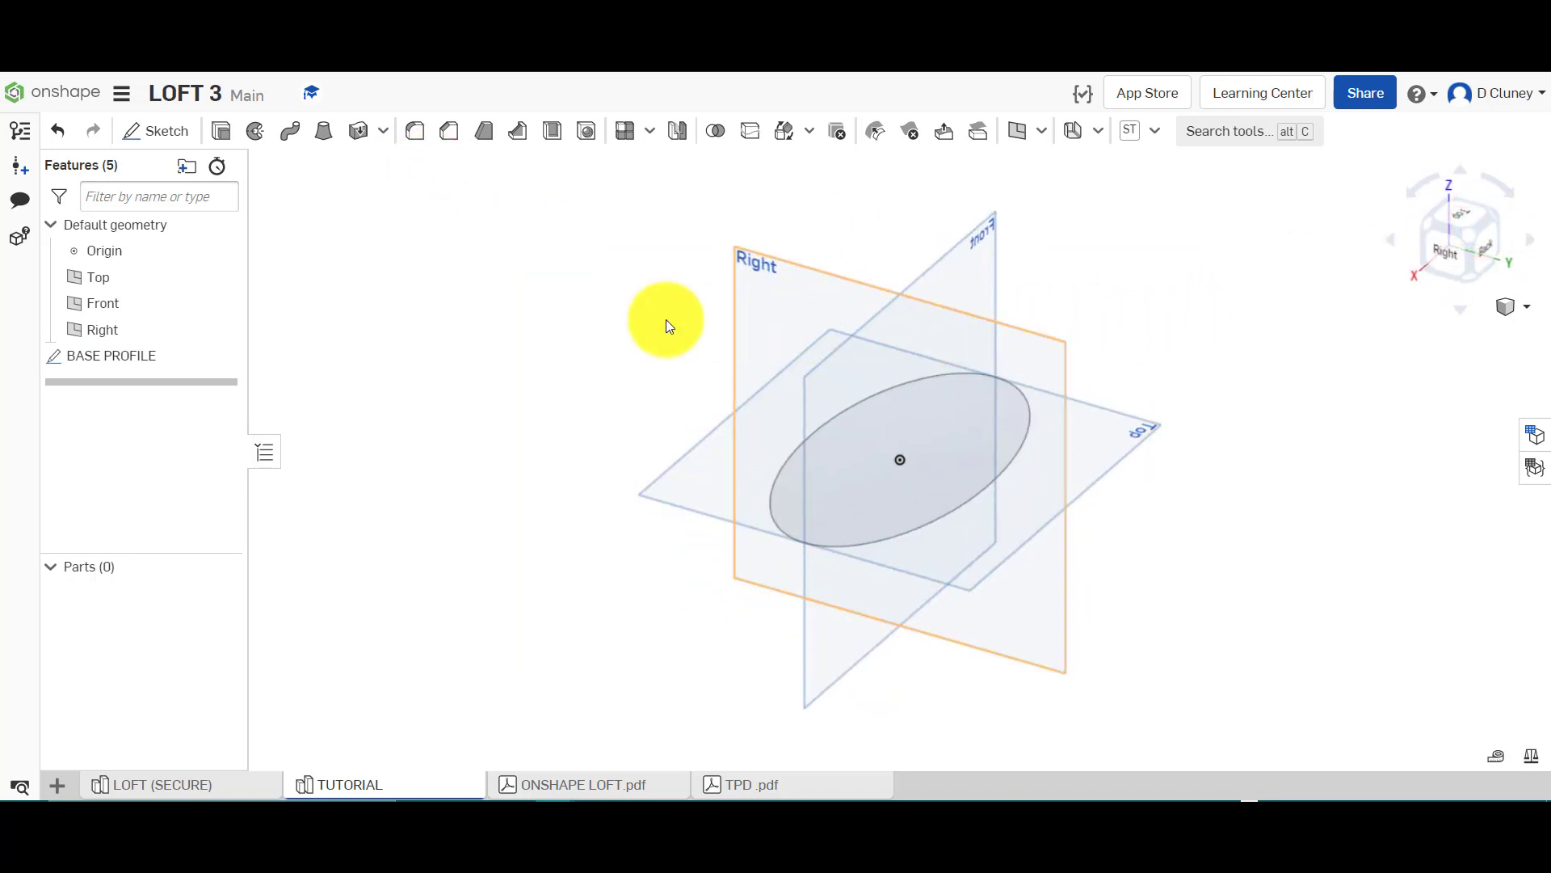
{"action": "left_click", "coordinate": [210, 784]}
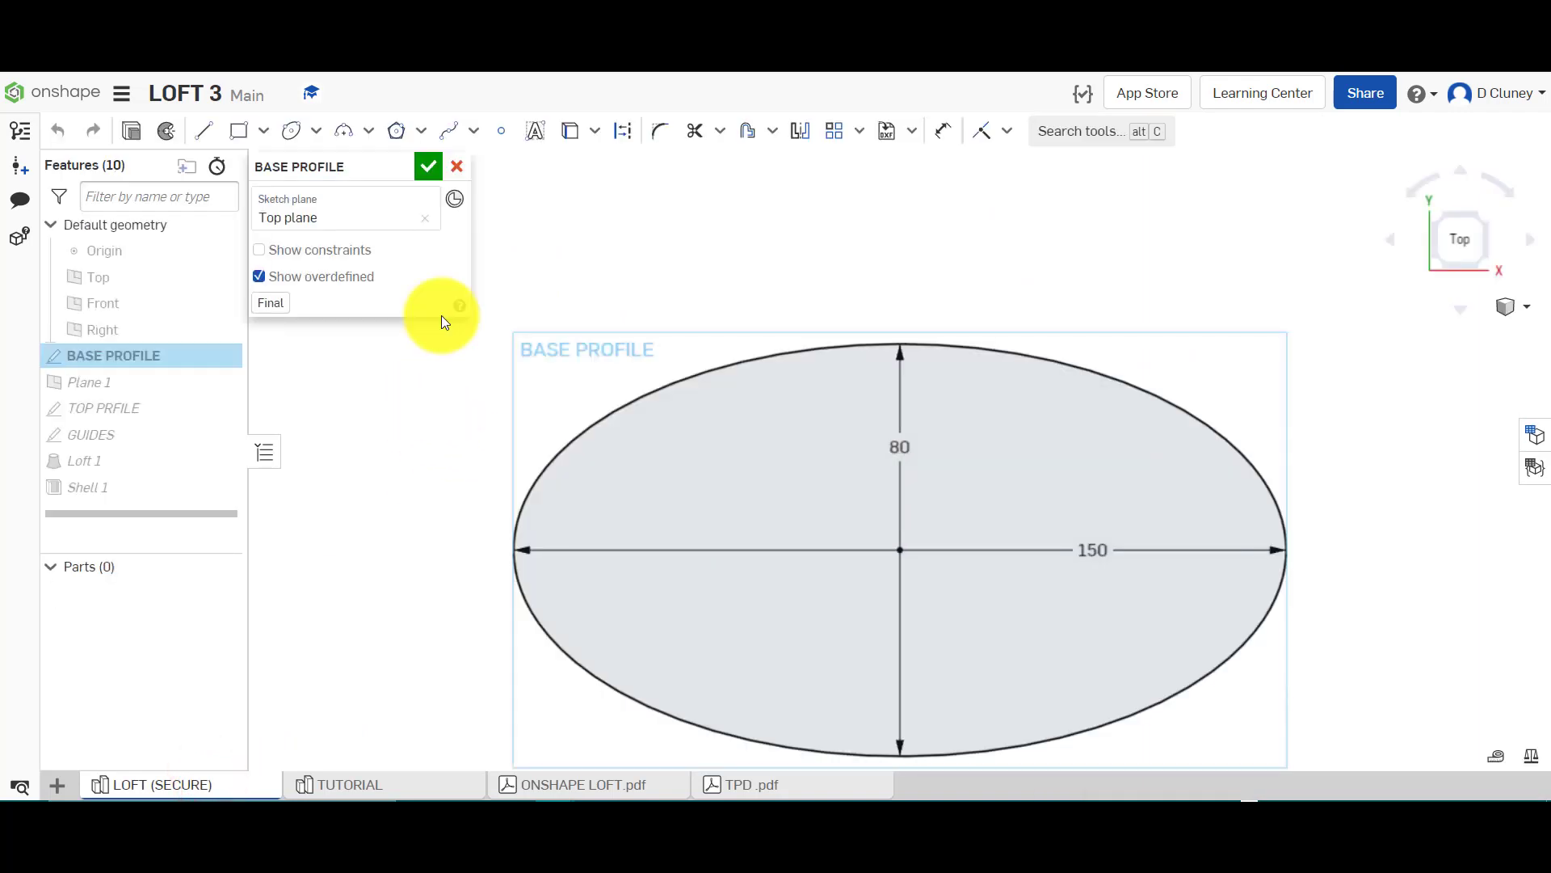
{"action": "left_click", "coordinate": [426, 169]}
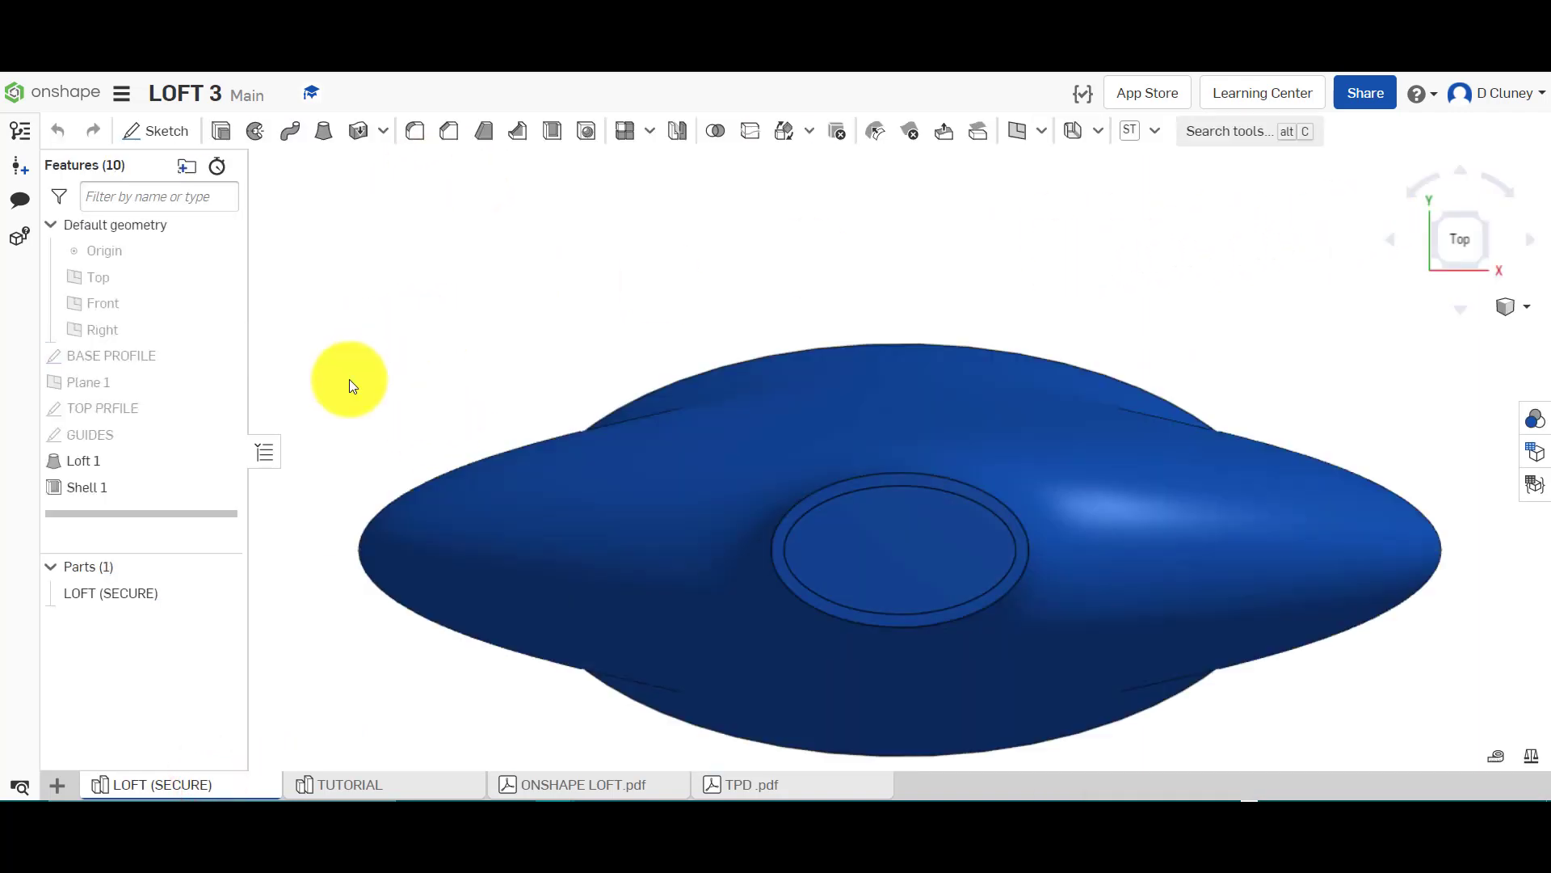
{"action": "left_click", "coordinate": [1480, 215]}
{"action": "right_click", "coordinate": [1141, 361]}
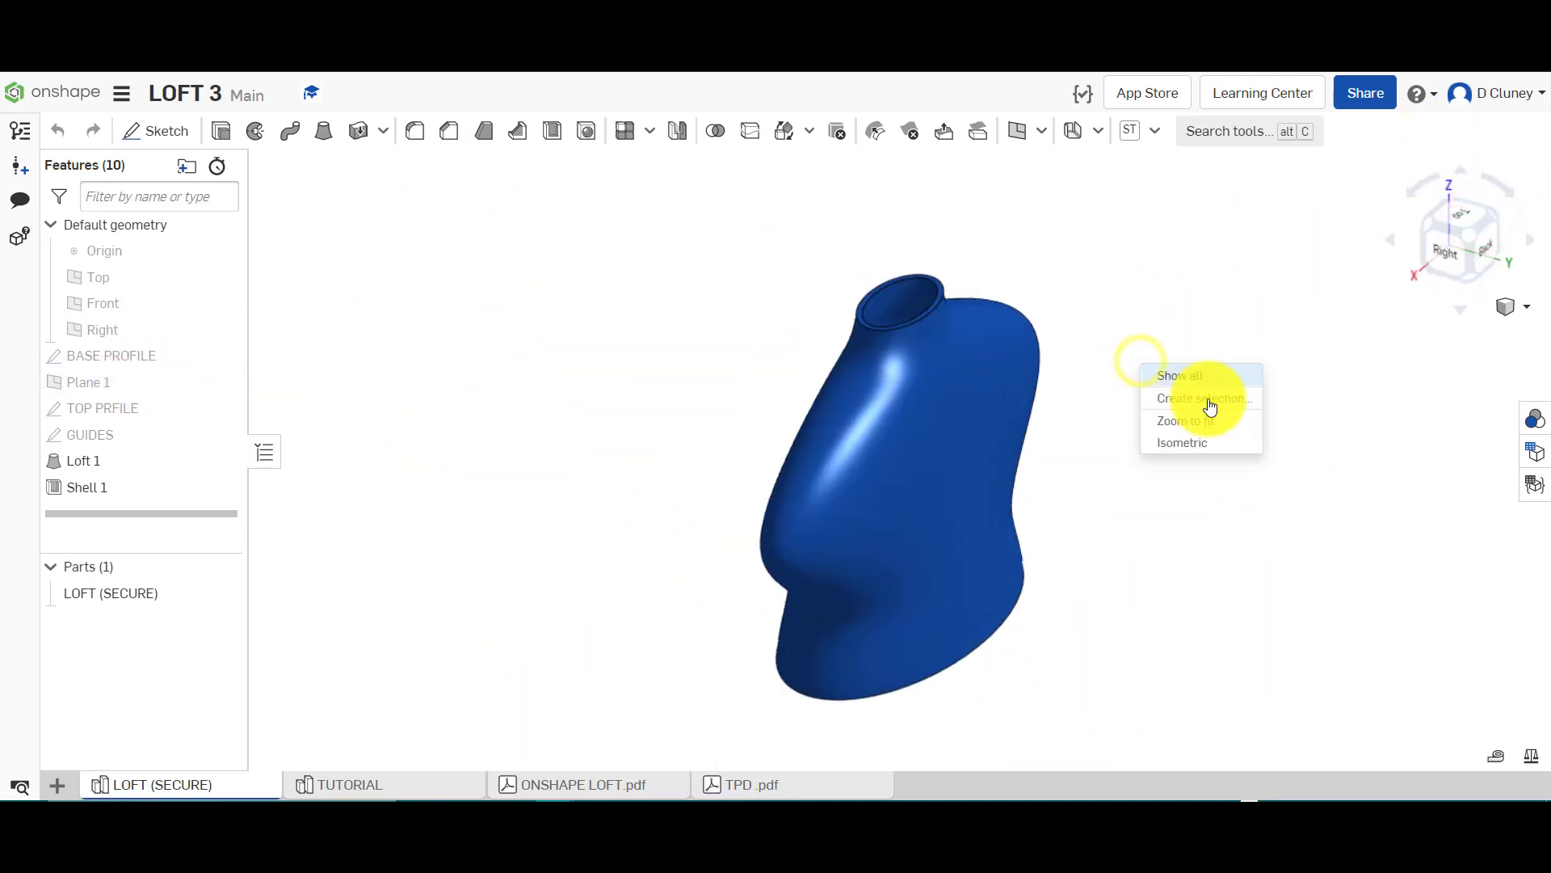
{"action": "left_click", "coordinate": [1204, 443]}
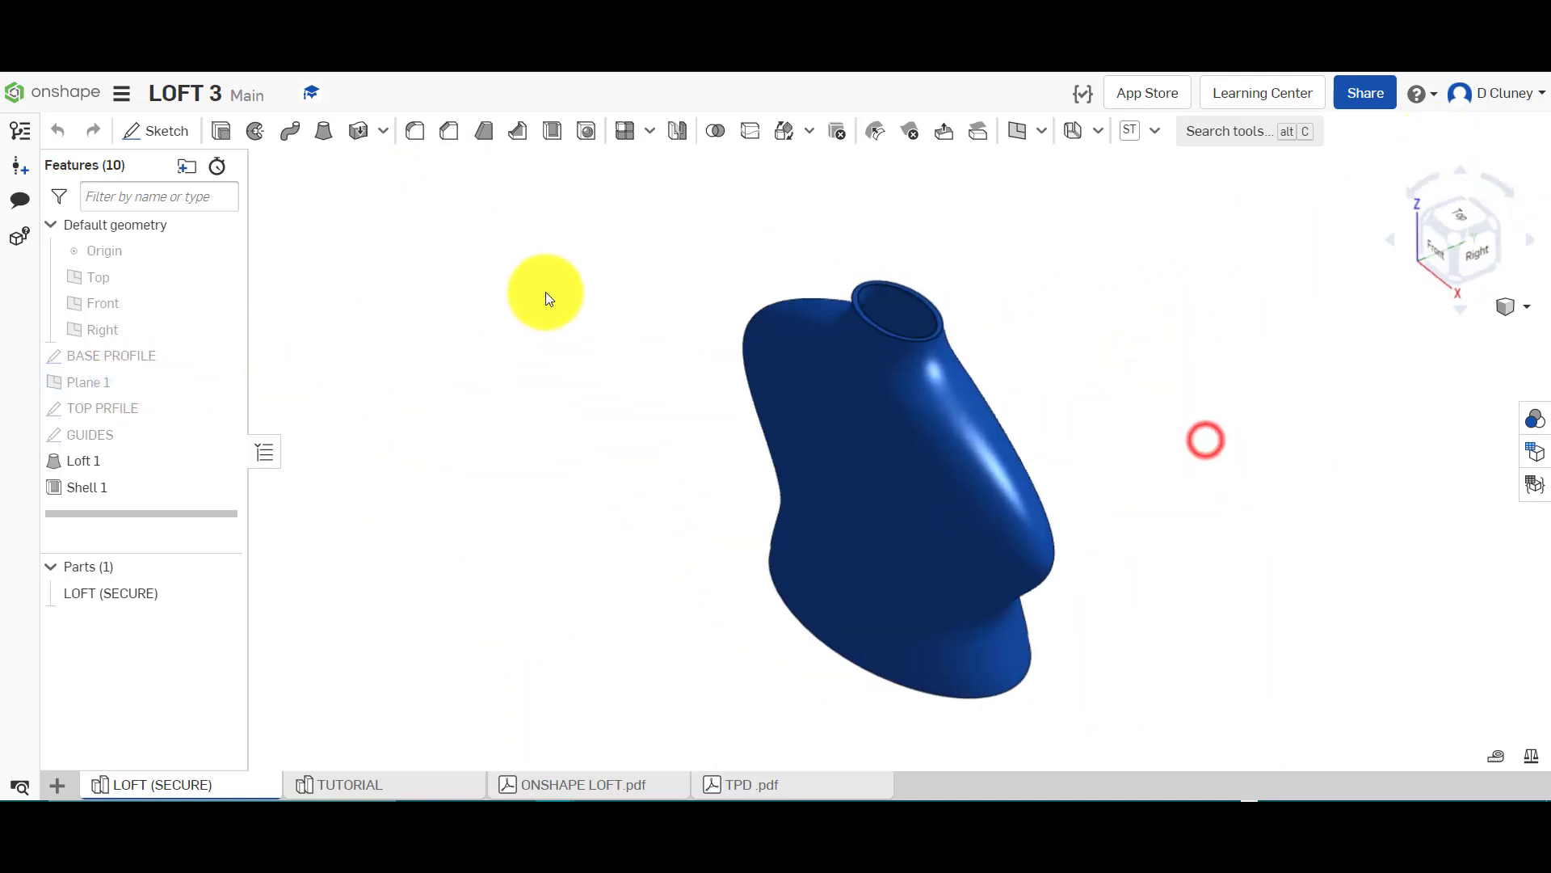
{"action": "right_click", "coordinate": [147, 381]}
{"action": "left_click", "coordinate": [220, 412]}
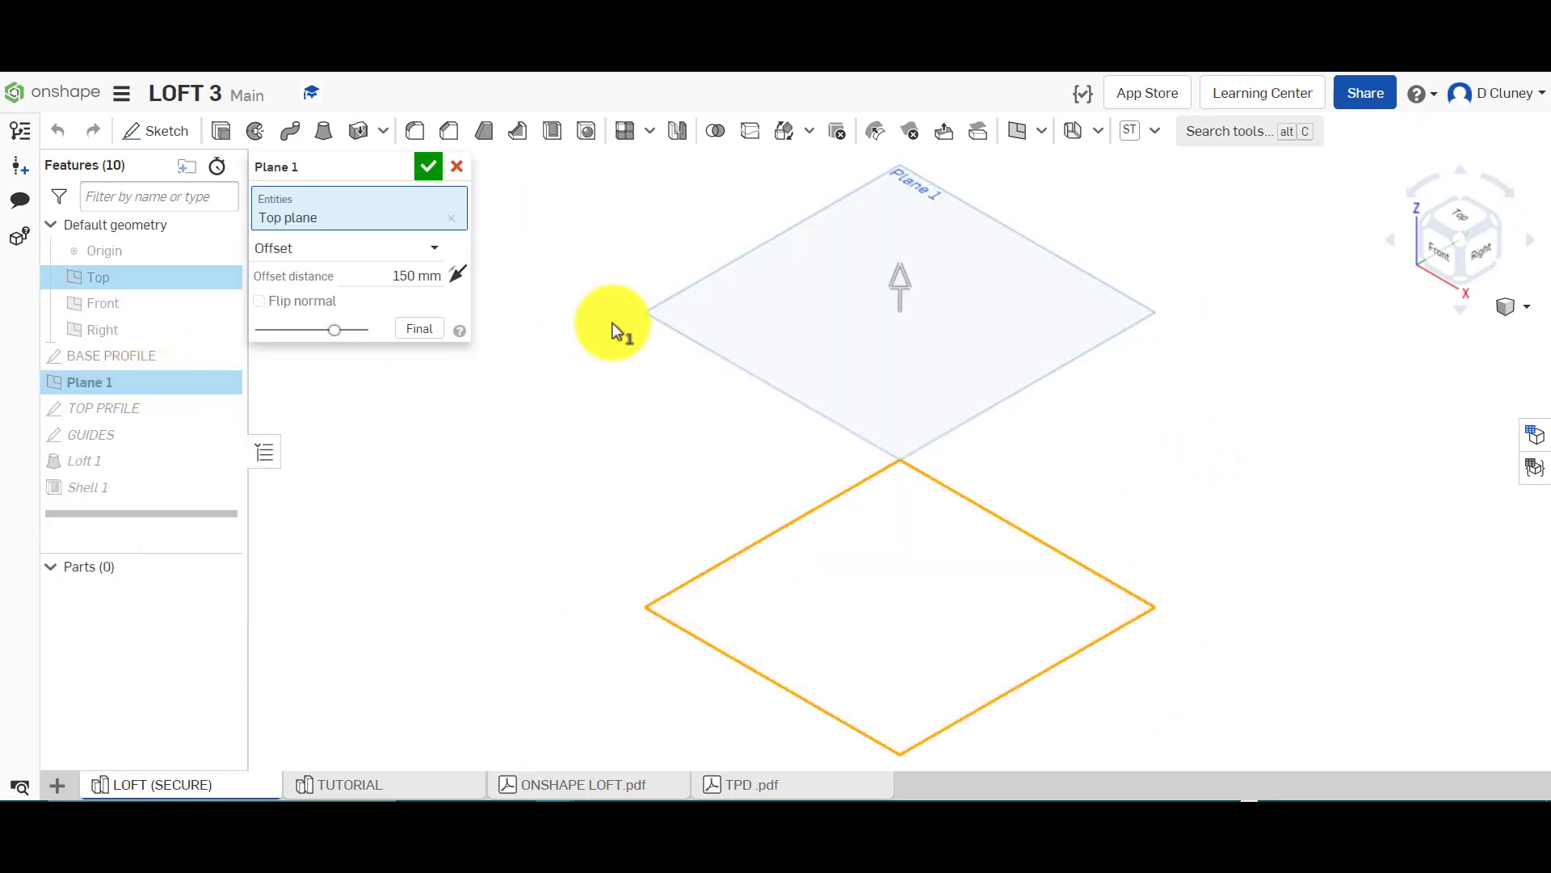
{"action": "left_click", "coordinate": [459, 168]}
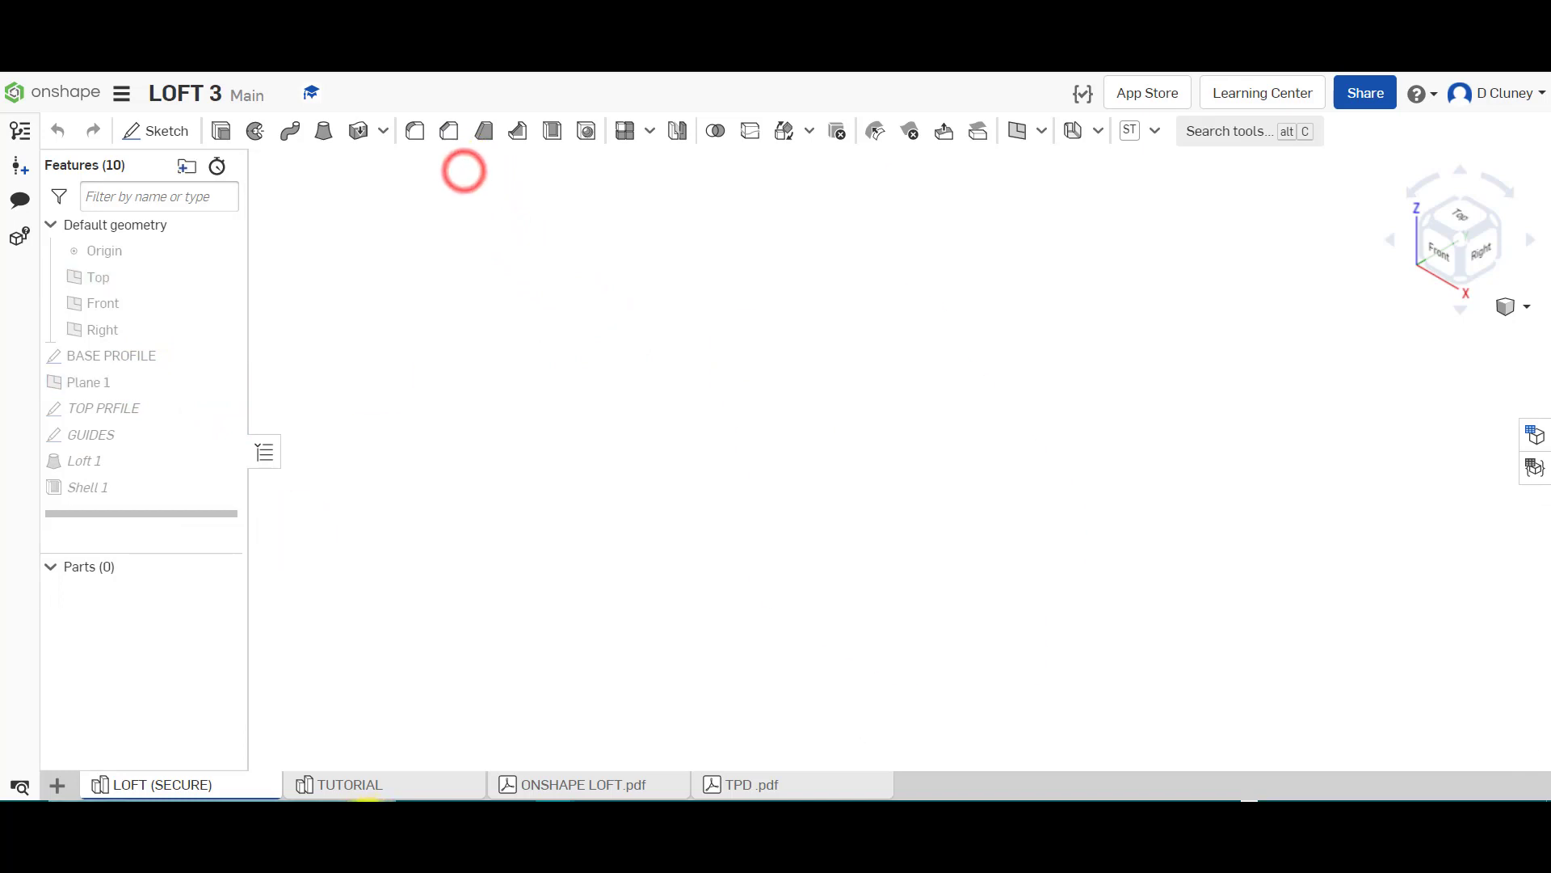
{"action": "left_click", "coordinate": [374, 786]}
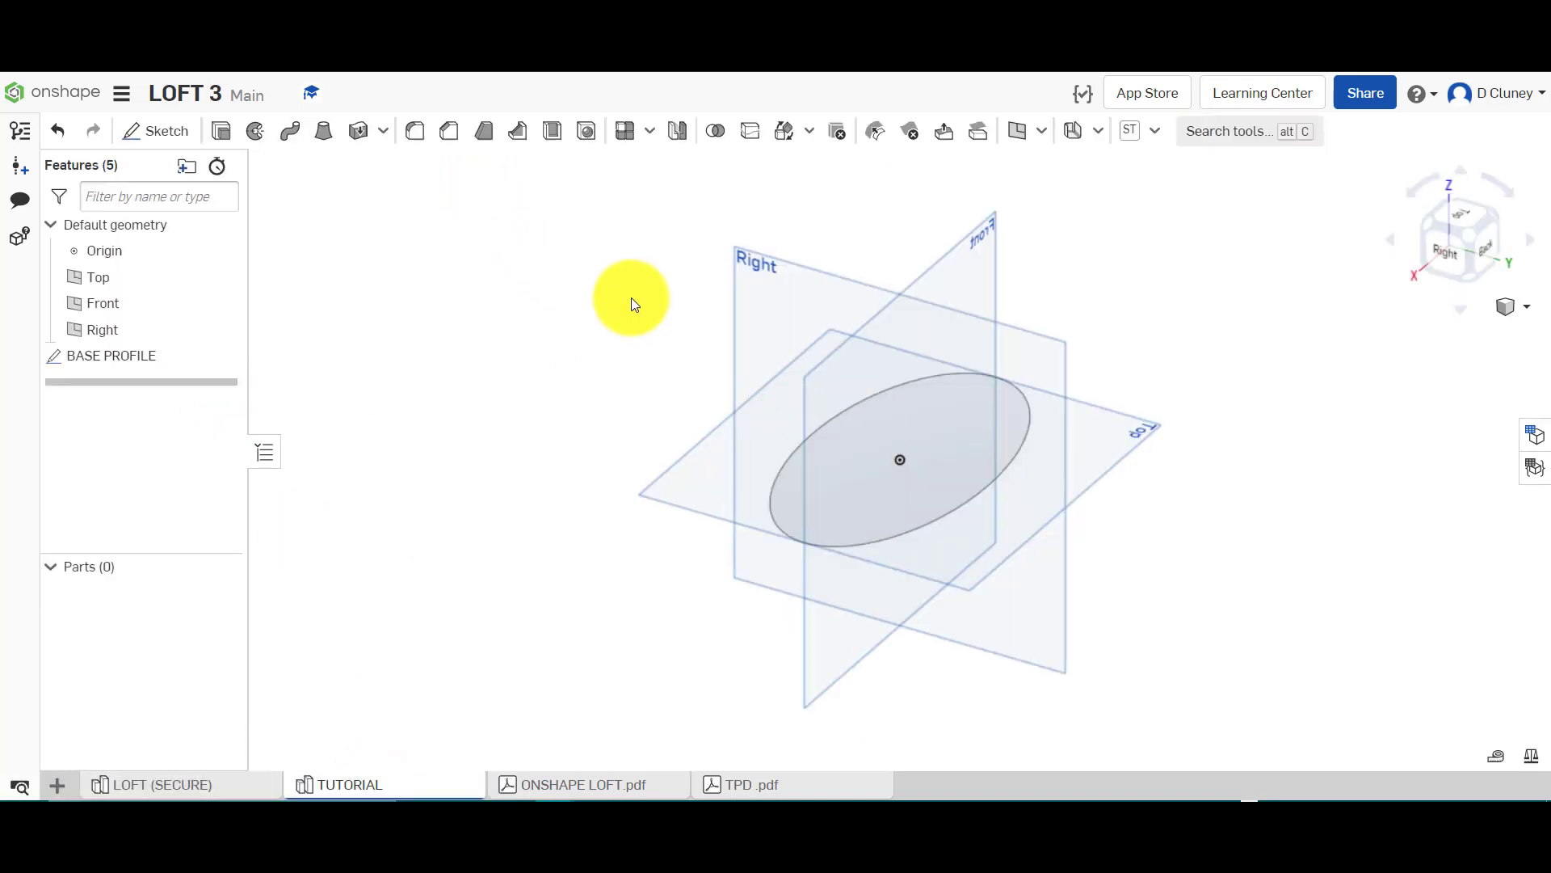
Create a plane offset 150 mm above the Top plane
{"action": "left_click", "coordinate": [707, 431]}
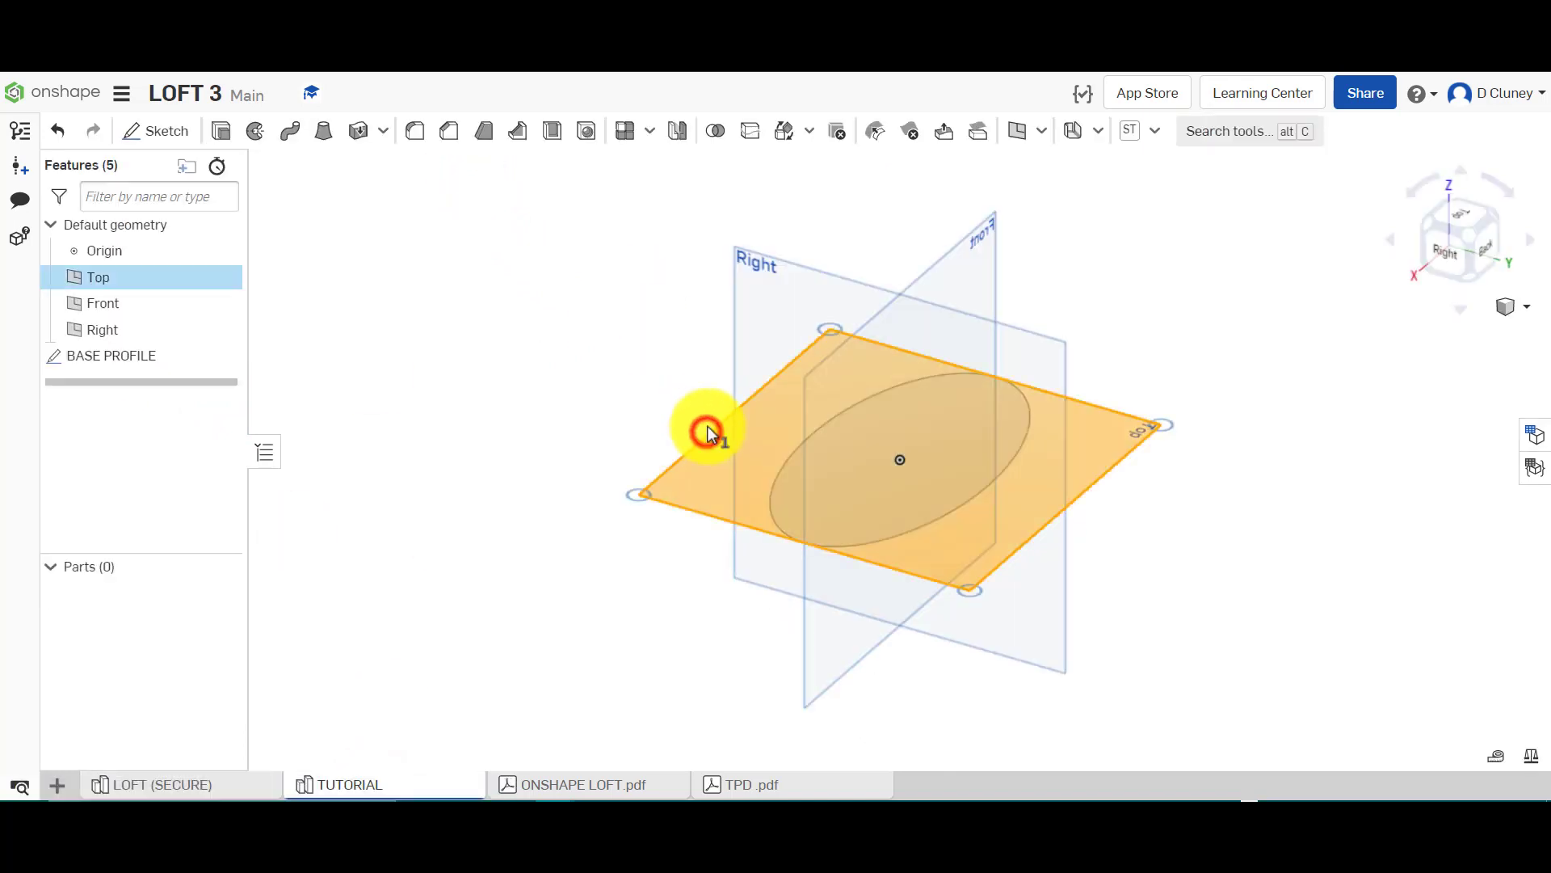
{"action": "left_click", "coordinate": [1028, 133]}
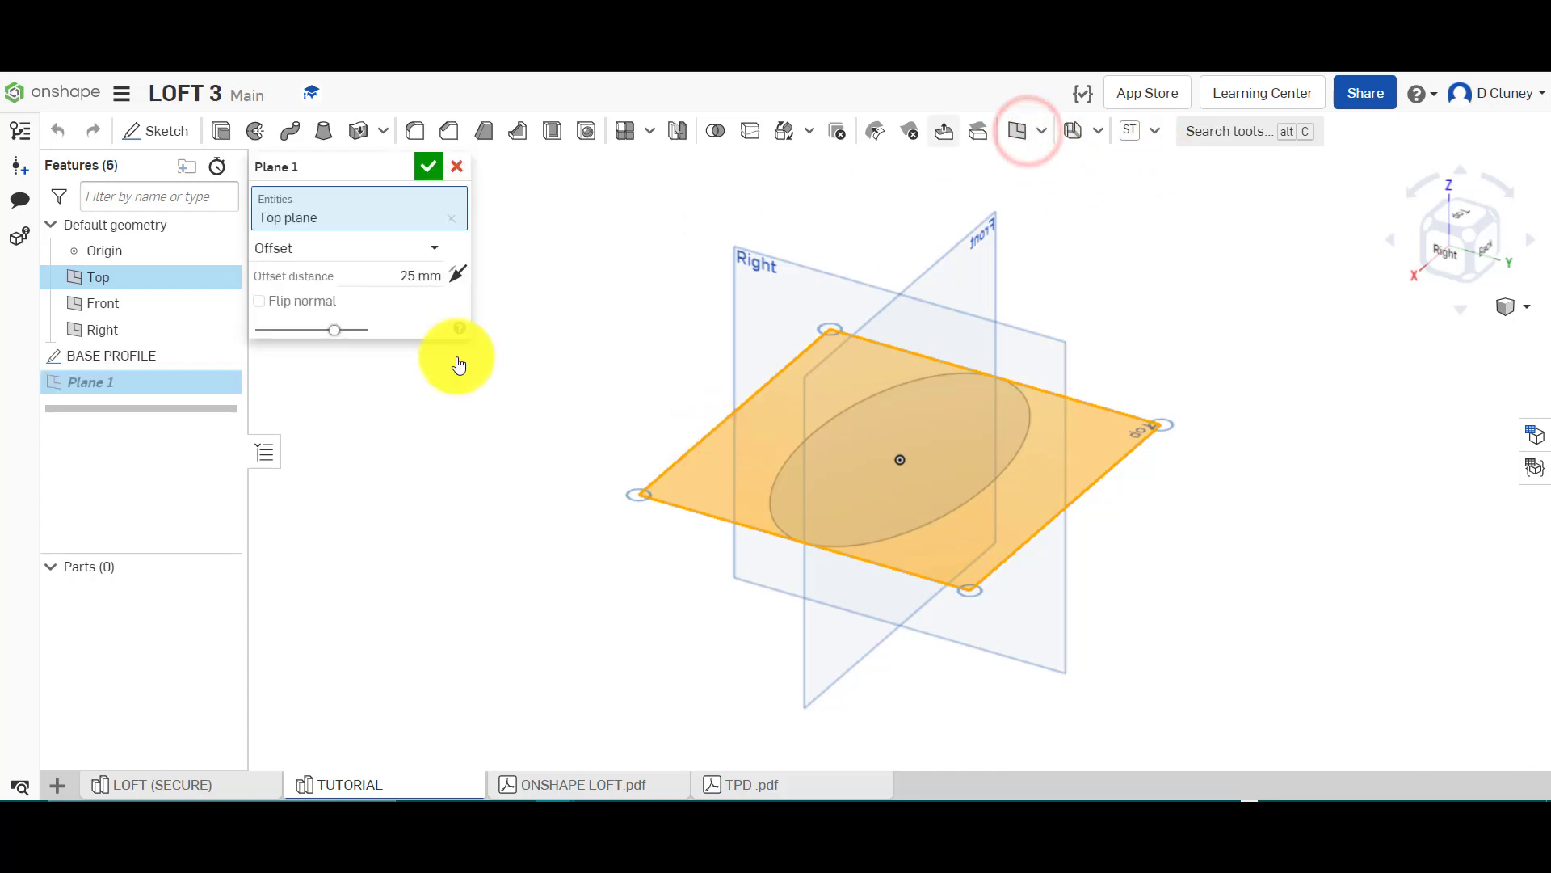
{"action": "double_click", "coordinate": [430, 276]}
{"action": "type", "text": "150"}
{"action": "left_click", "coordinate": [460, 275]}
{"action": "left_click", "coordinate": [460, 276]}
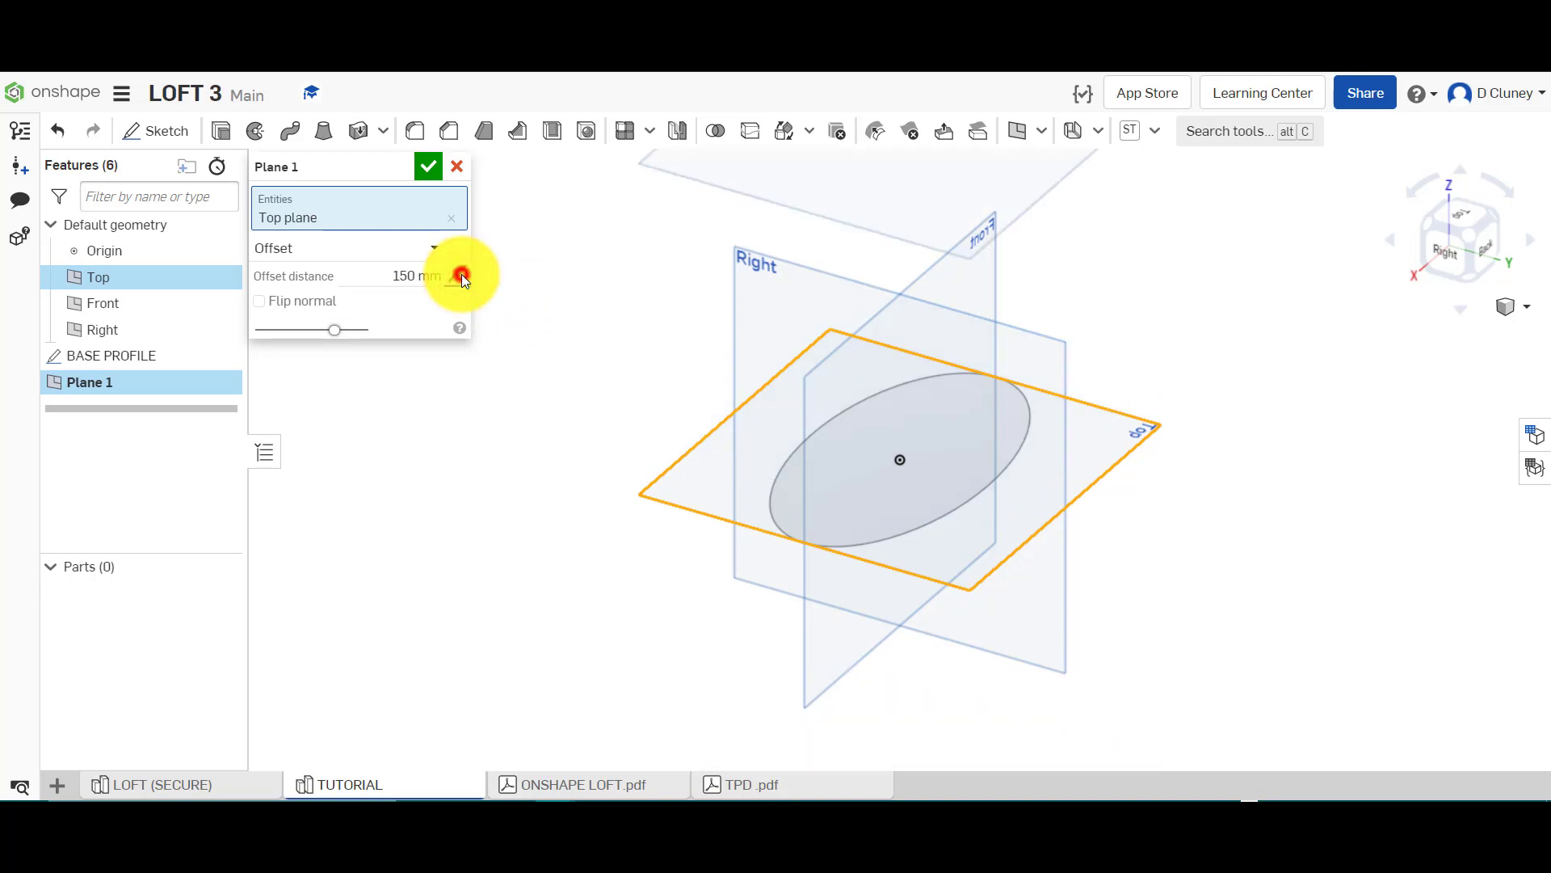
{"action": "left_click", "coordinate": [461, 276]}
{"action": "left_click", "coordinate": [461, 275]}
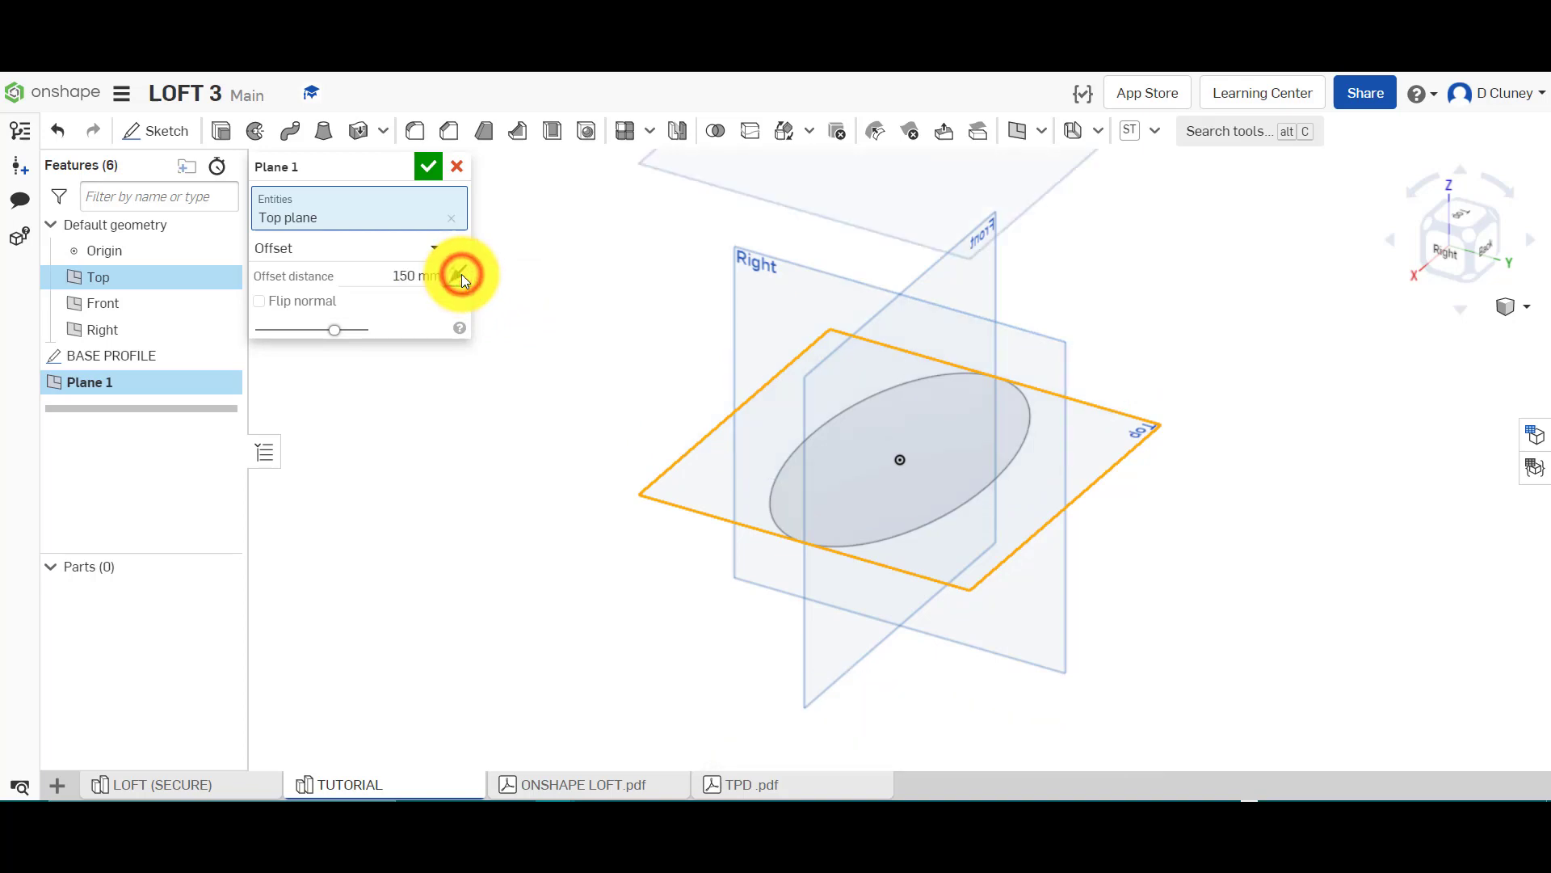
Name the plane TOP PROFILE PLANE and confirm it
{"action": "left_click", "coordinate": [400, 169]}
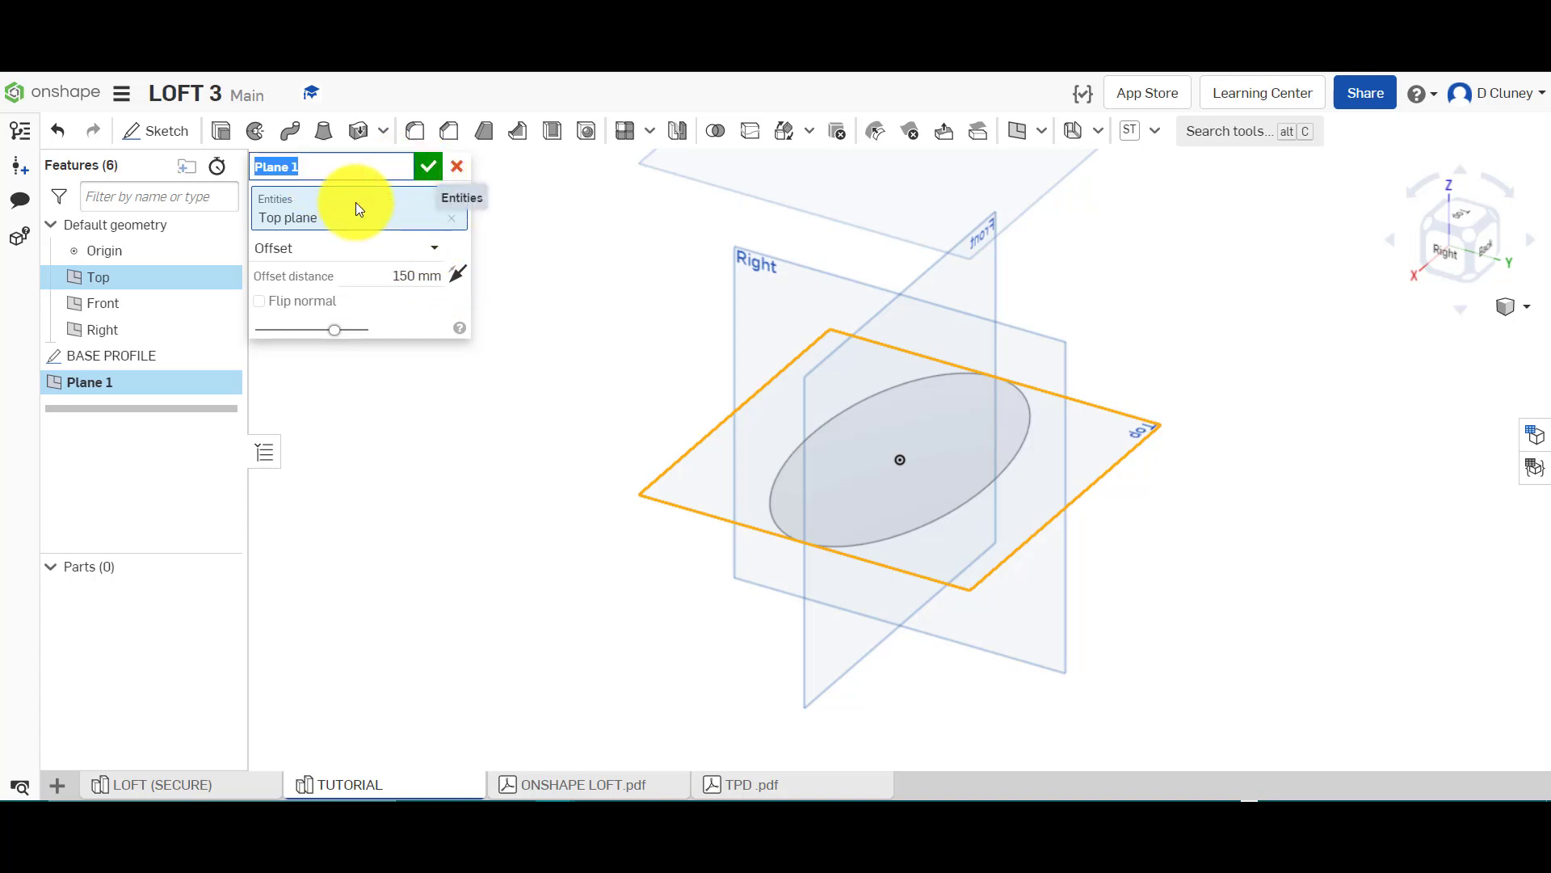
{"action": "type", "text": "TOP PROFILE PLANE"}
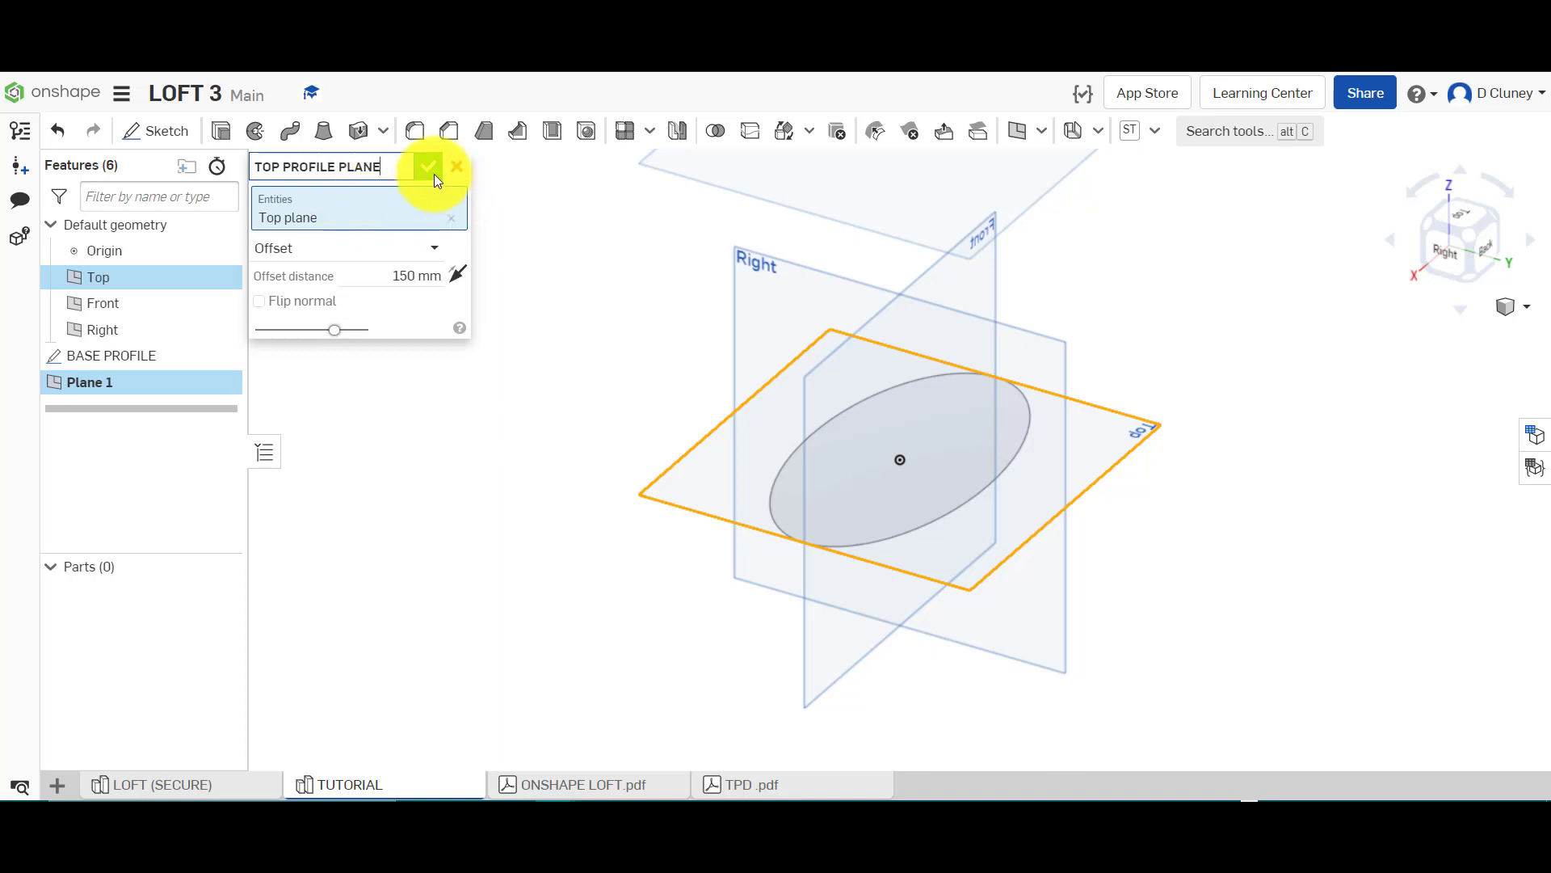
{"action": "left_click", "coordinate": [428, 168]}
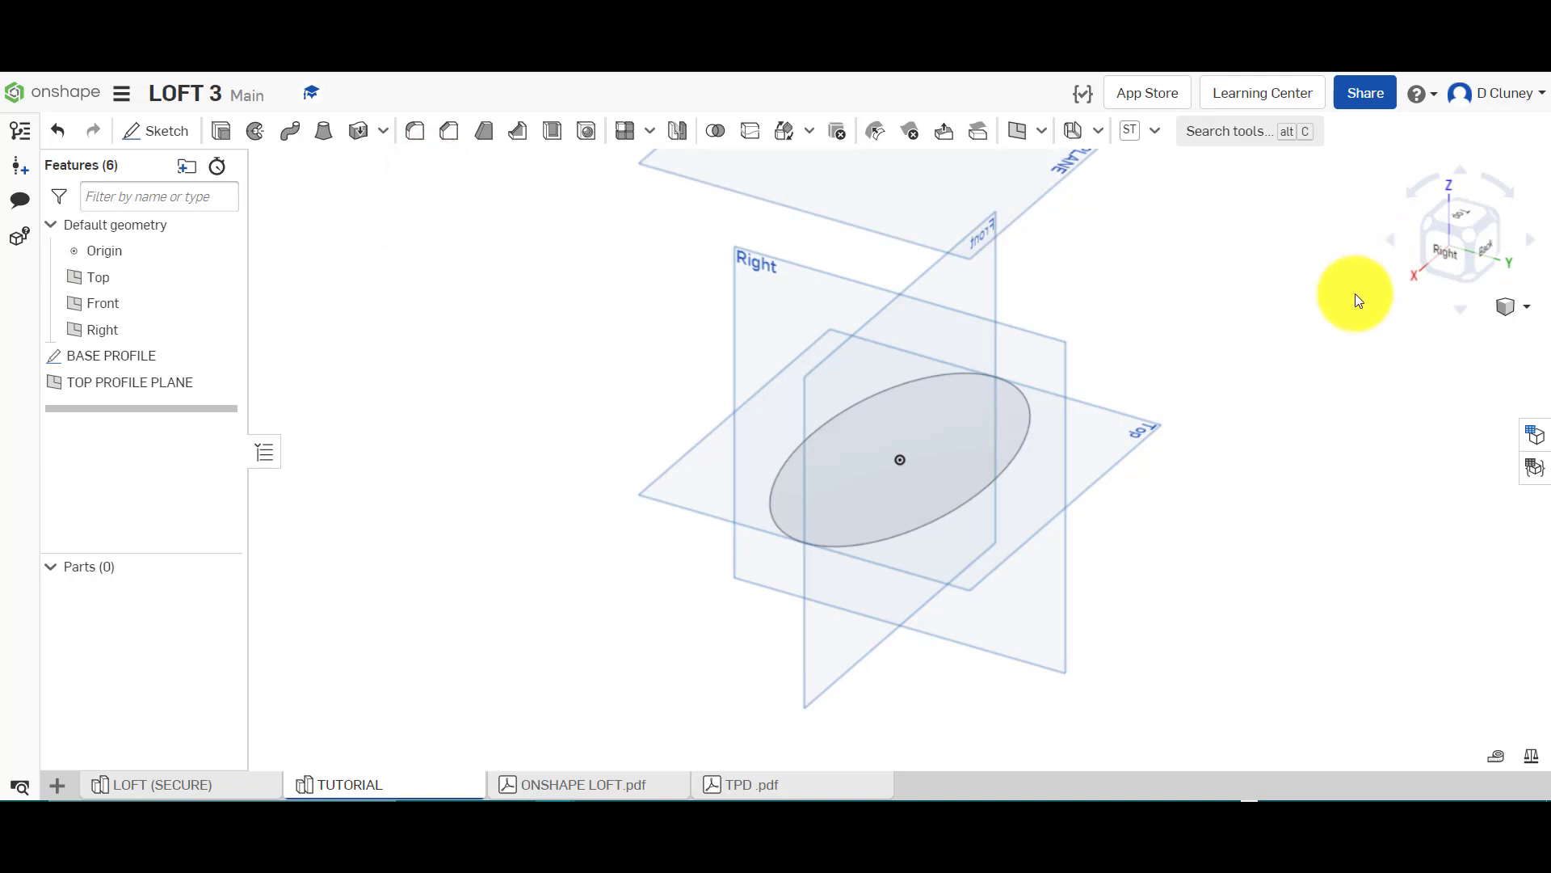
Fit the view, then check the reference TOP PRFILE sketch is a 50 by 30 ellipse
{"action": "key", "text": "f"}
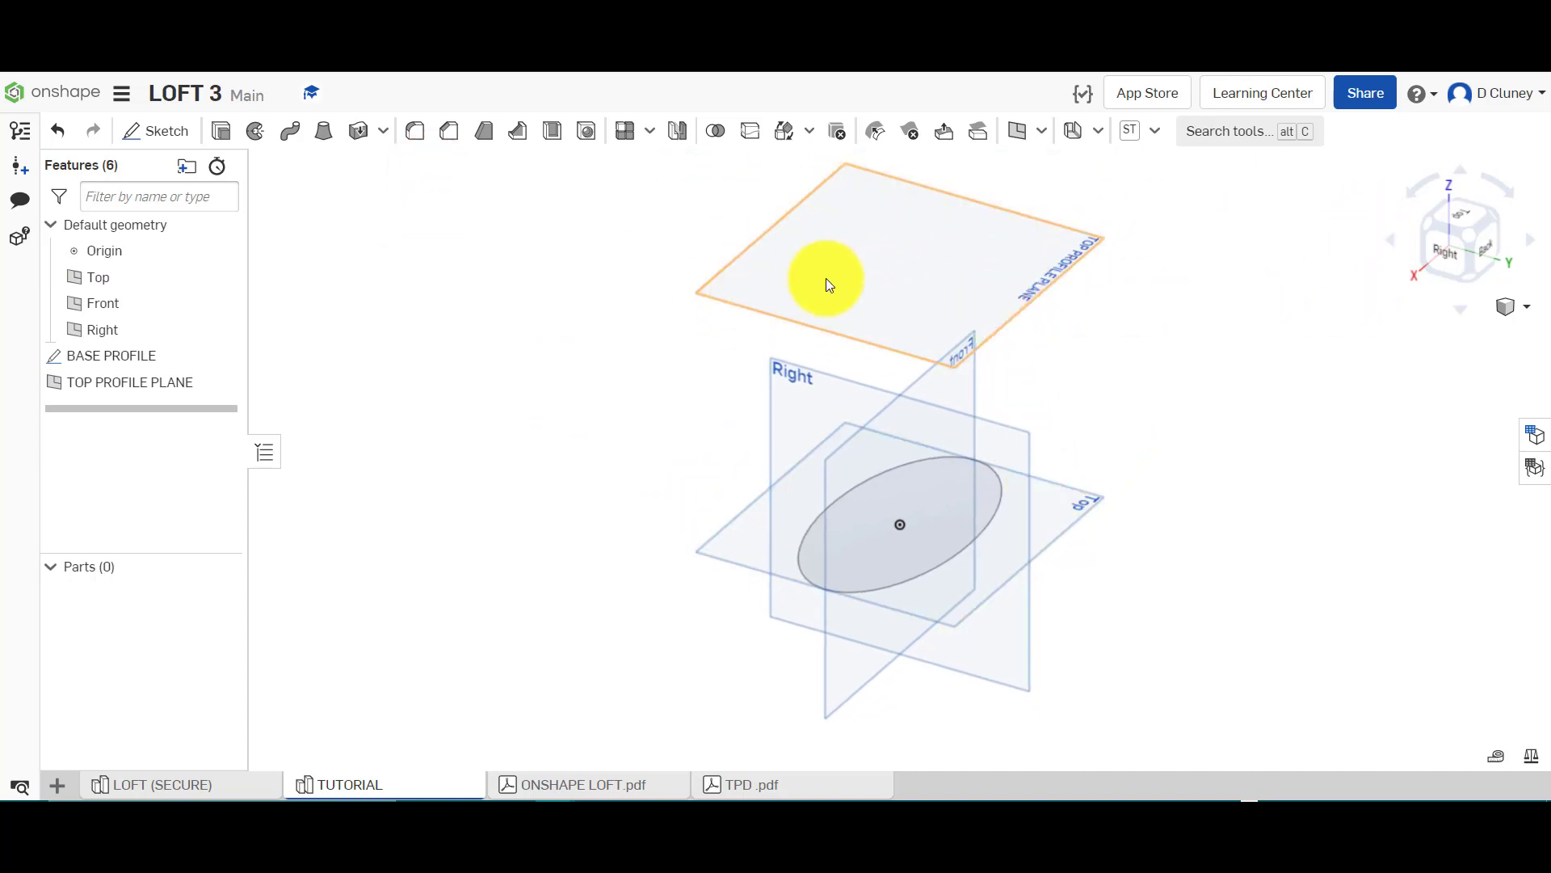
{"action": "left_click", "coordinate": [211, 784]}
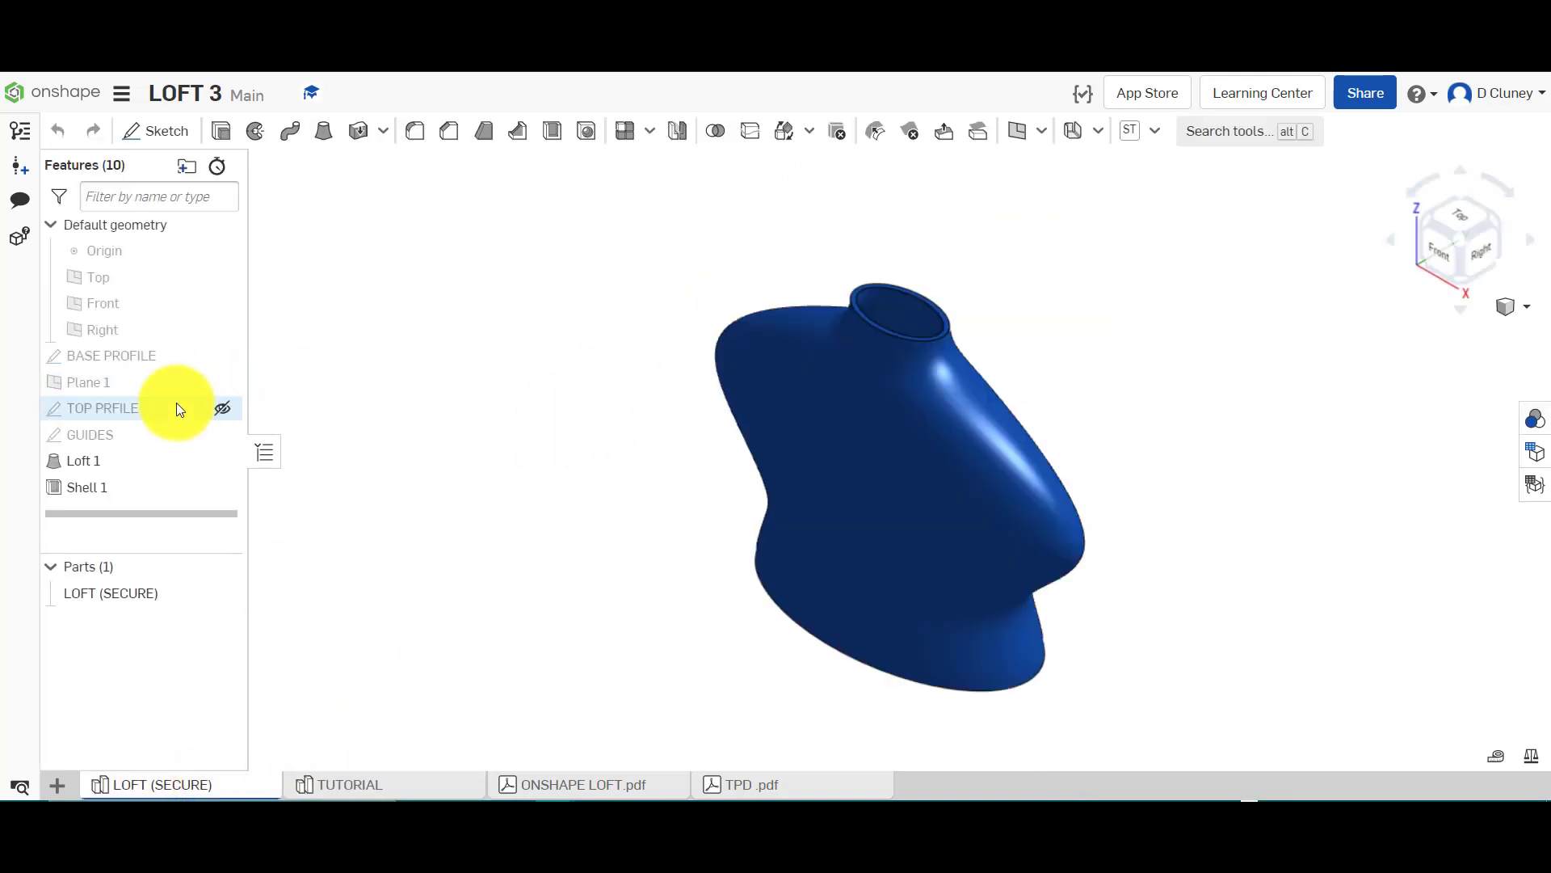
{"action": "left_click", "coordinate": [451, 317]}
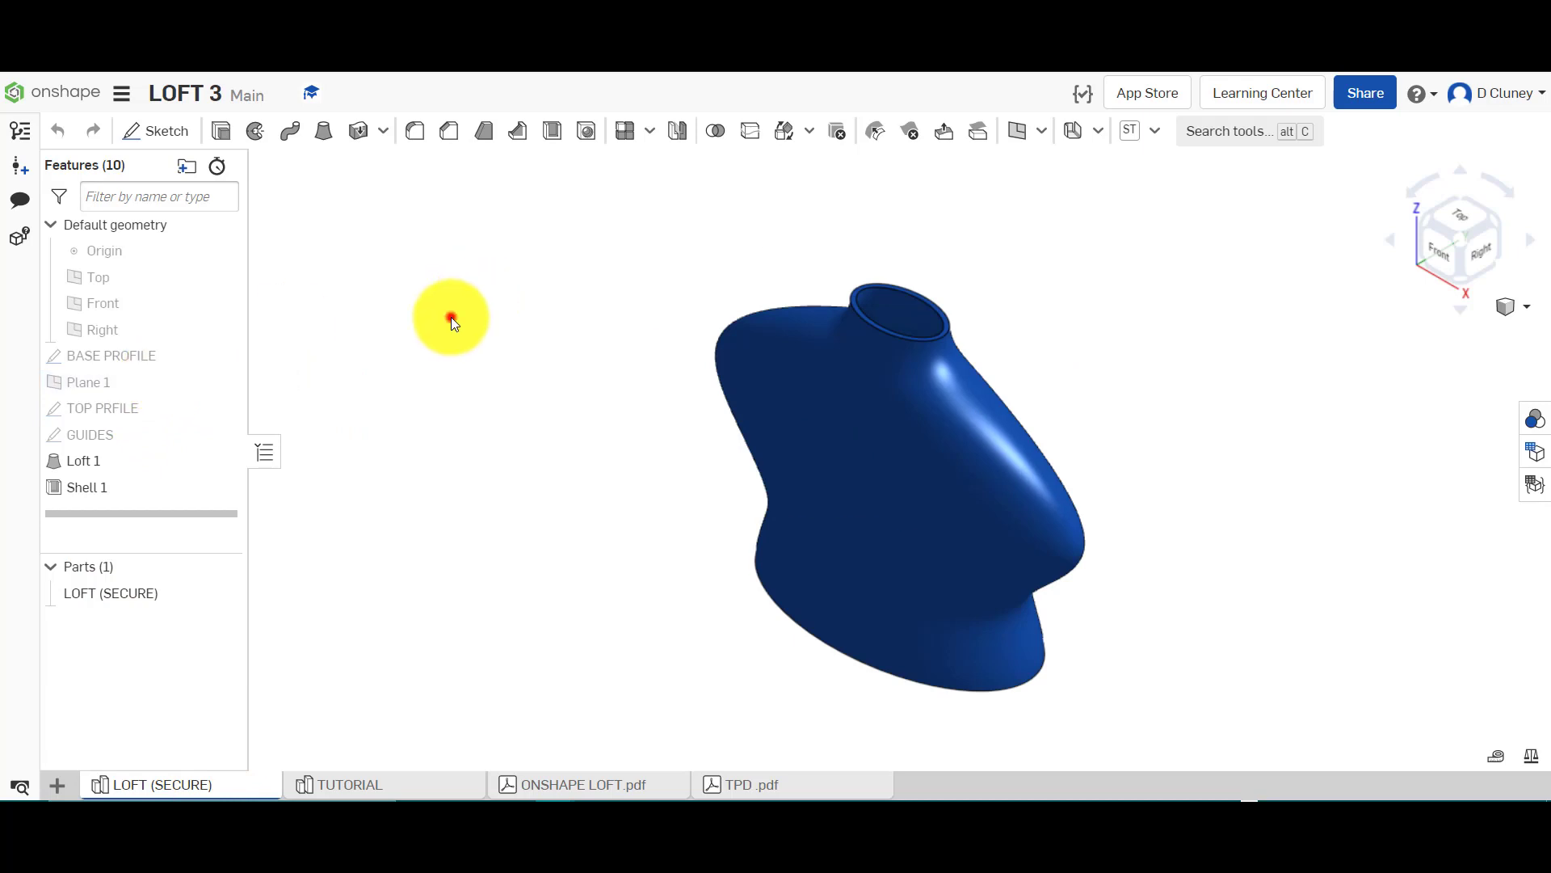
{"action": "right_click", "coordinate": [121, 408]}
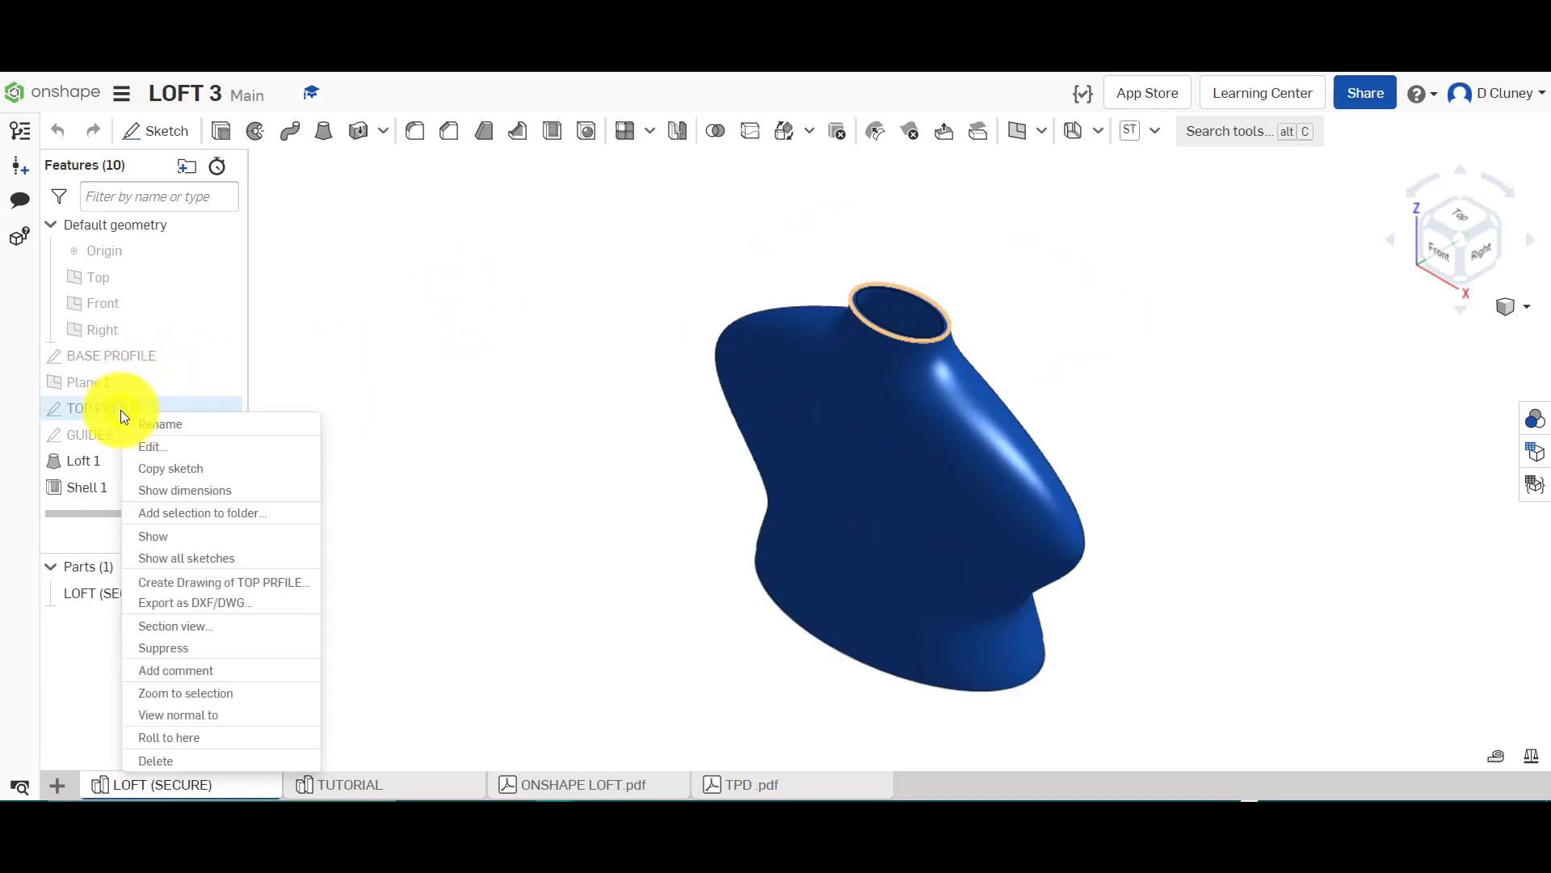
{"action": "left_click", "coordinate": [162, 444]}
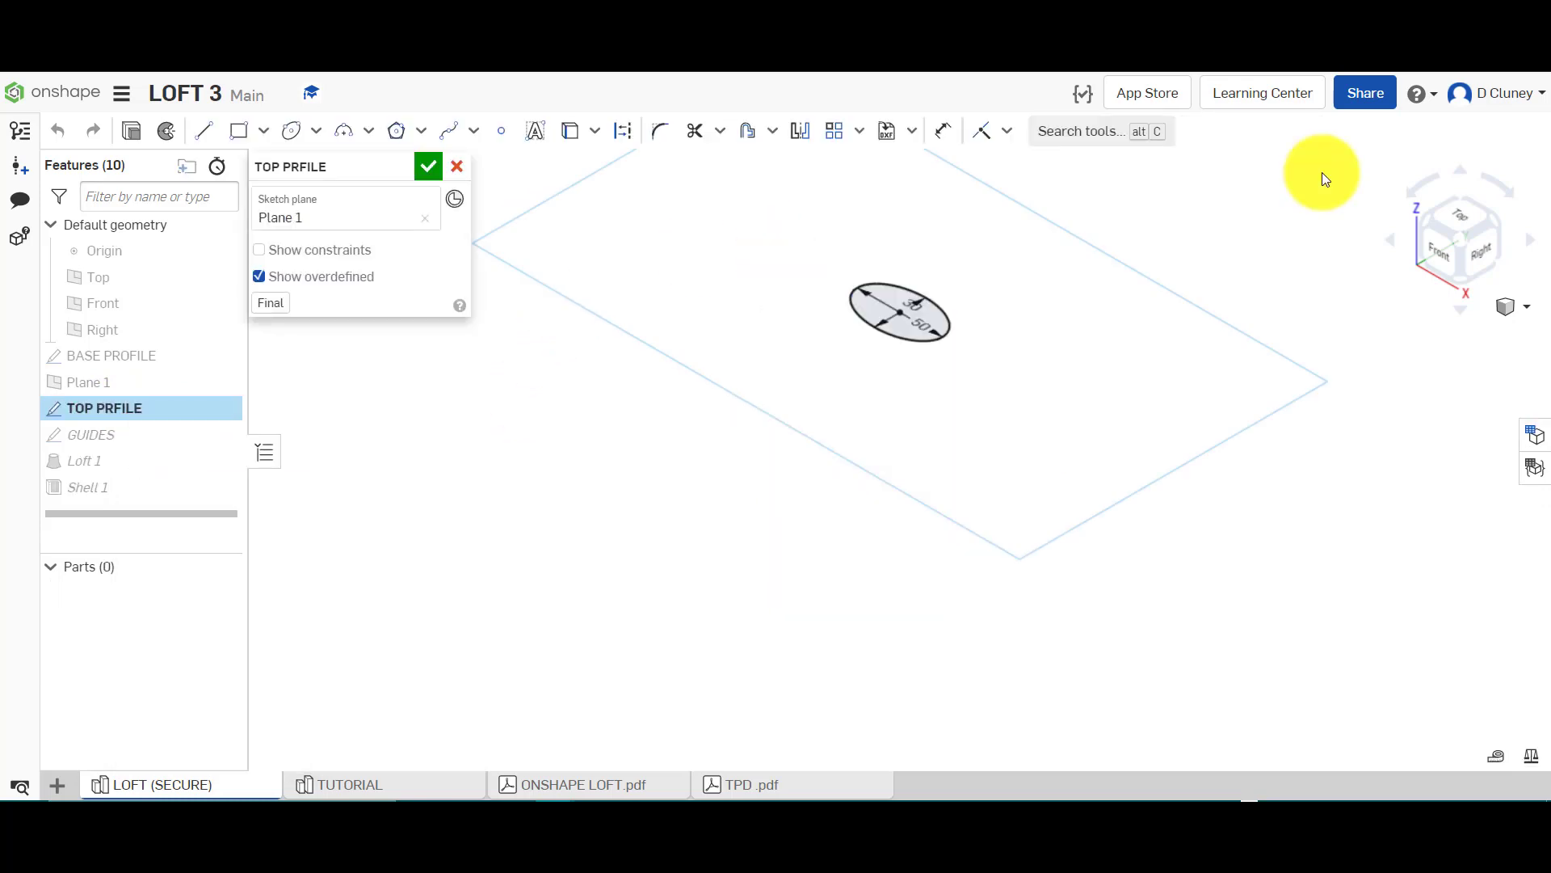
{"action": "key", "text": "n"}
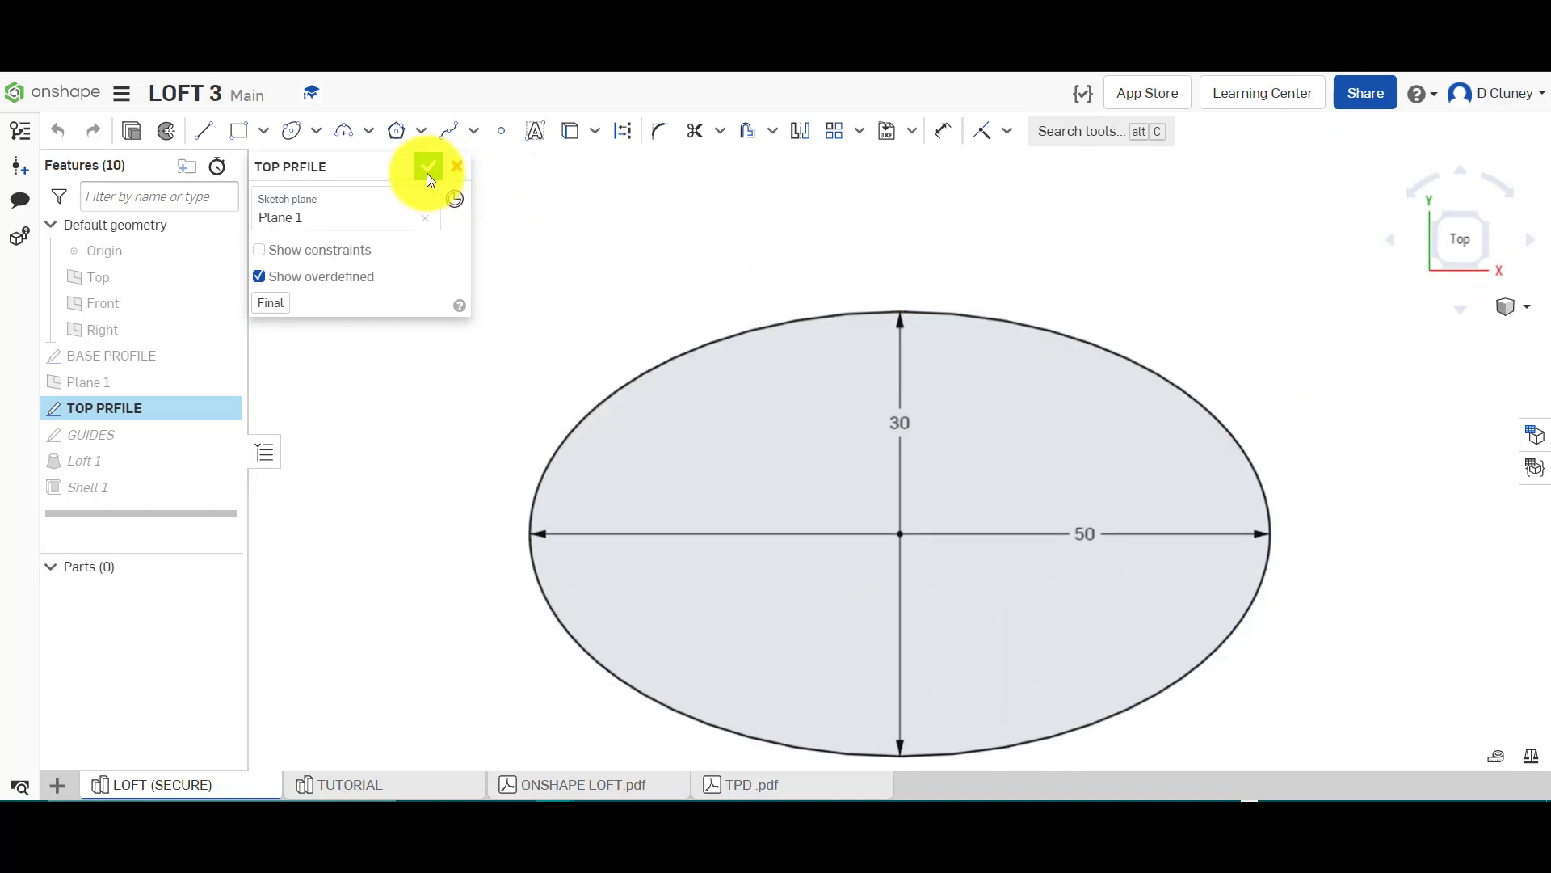
{"action": "left_click", "coordinate": [426, 170]}
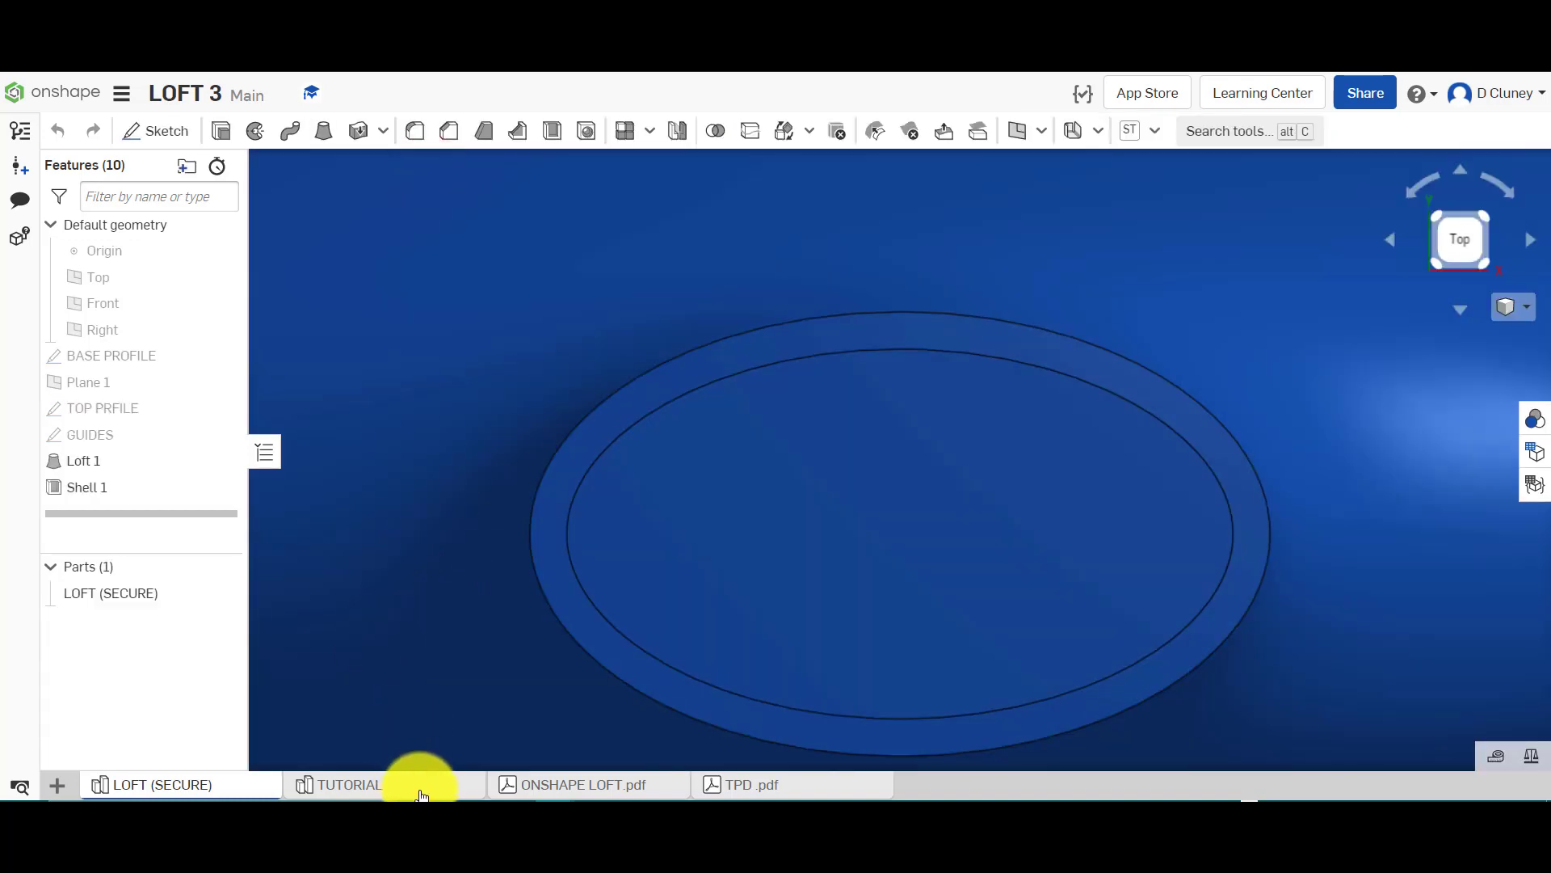
In TUTORIAL, draw a 50 by 30 ellipse centred on the origin on TOP PROFILE PLANE
{"action": "left_click", "coordinate": [421, 790]}
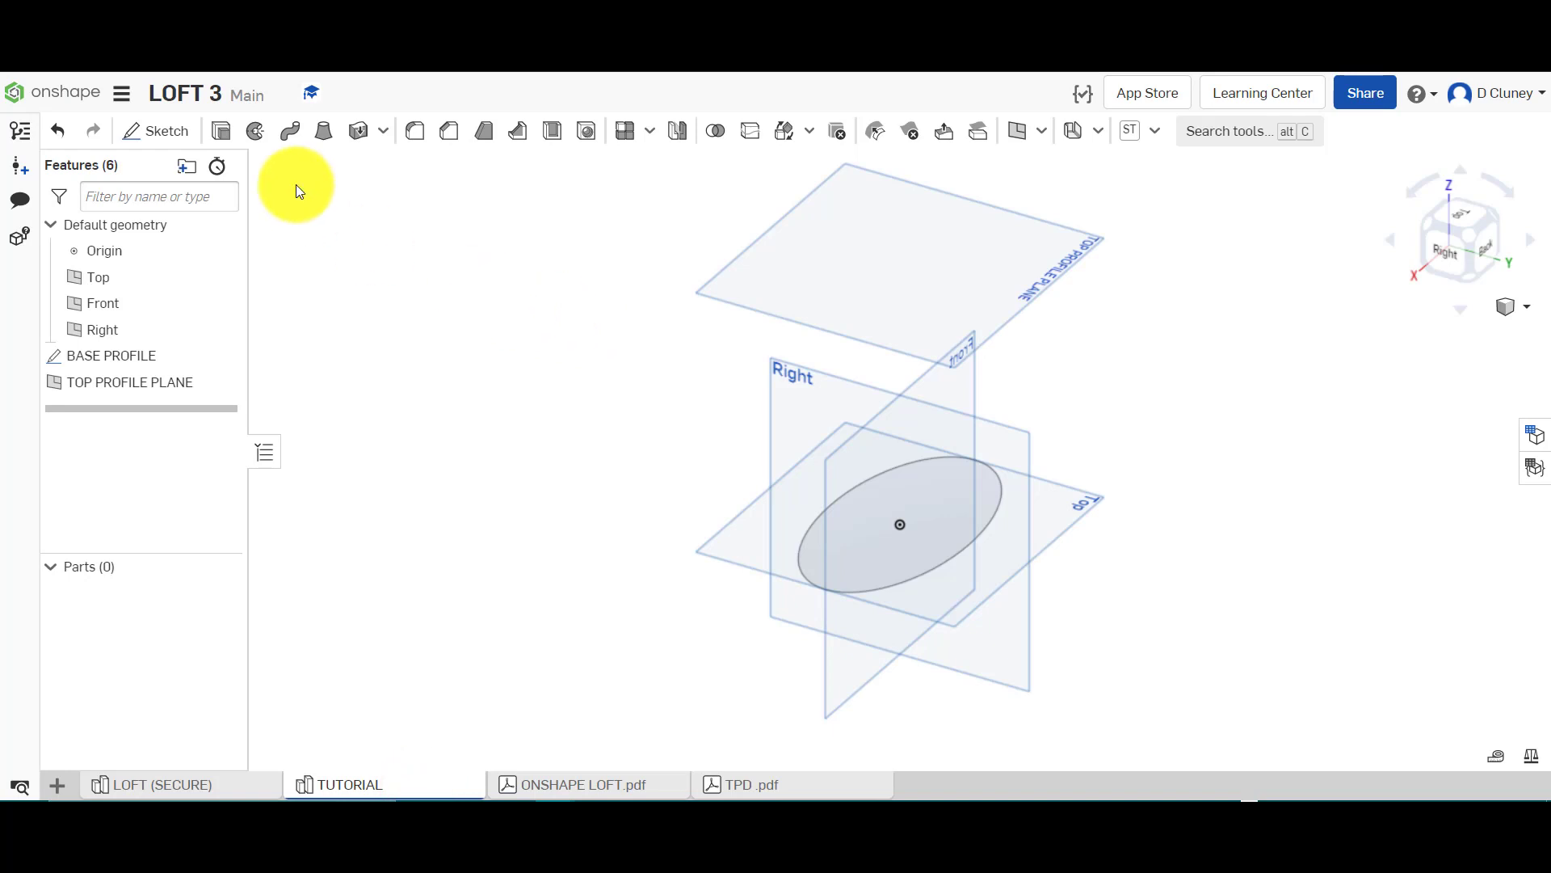
{"action": "left_click", "coordinate": [155, 131]}
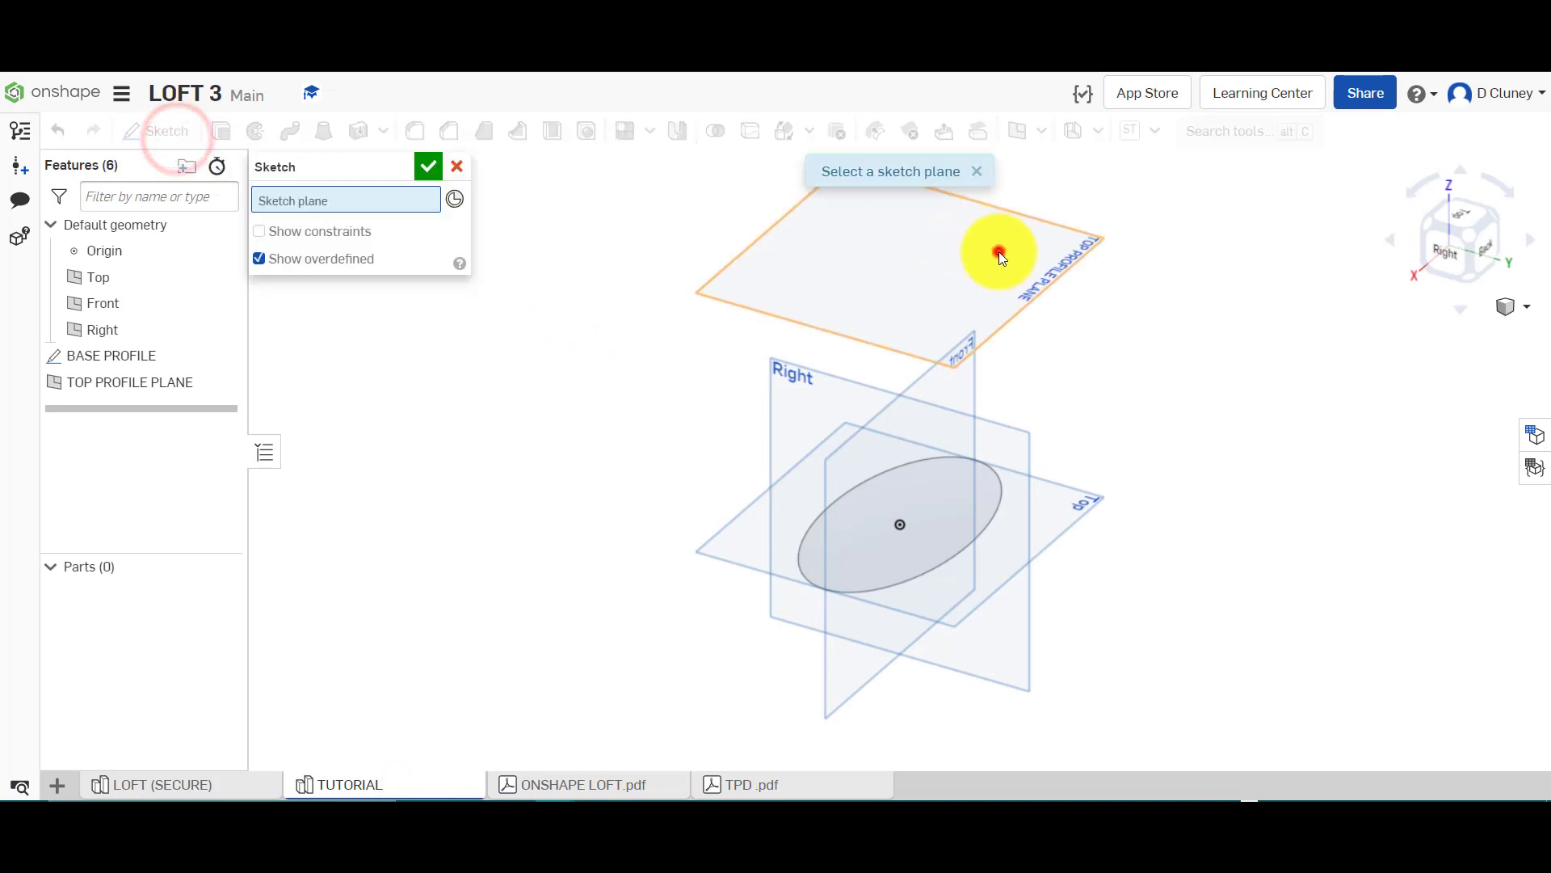
{"action": "left_click", "coordinate": [999, 250]}
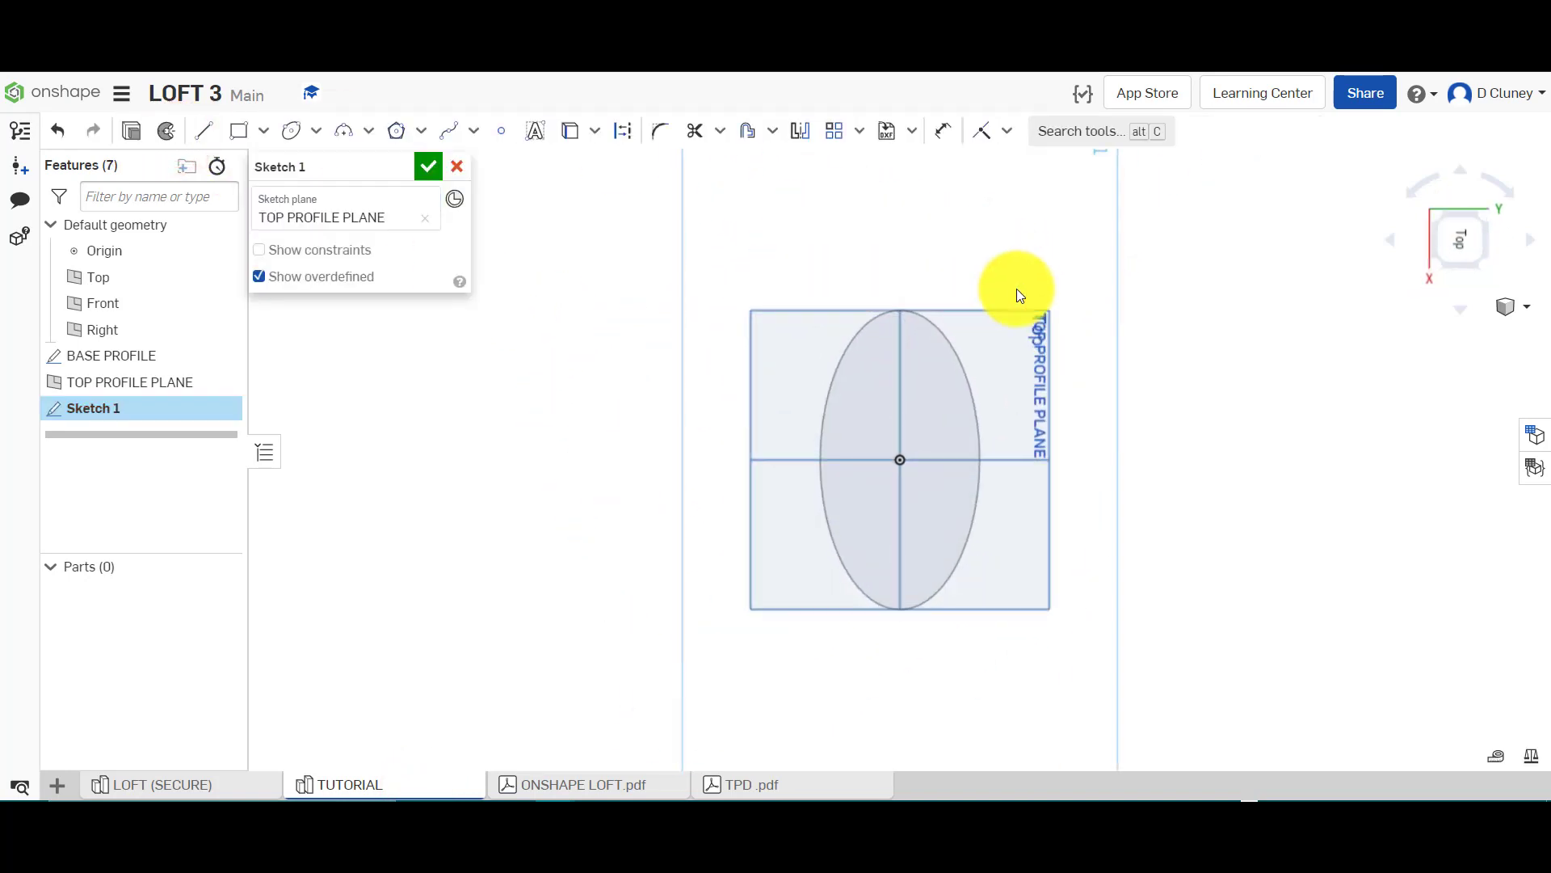
{"action": "left_click", "coordinate": [293, 131]}
{"action": "left_click", "coordinate": [903, 459]}
{"action": "left_click", "coordinate": [901, 366]}
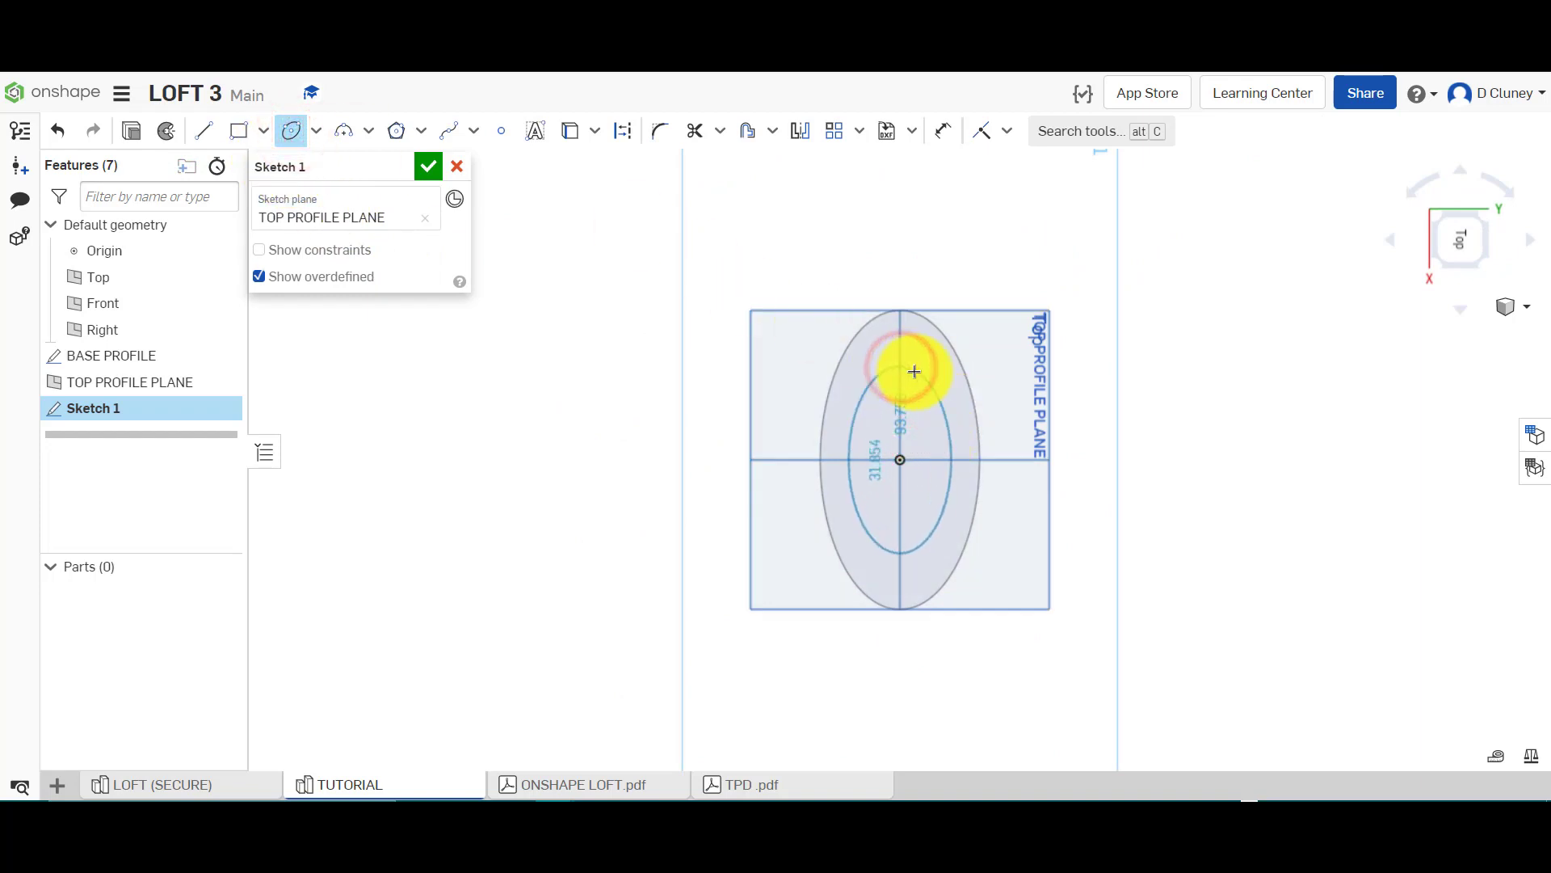
{"action": "left_click", "coordinate": [914, 372]}
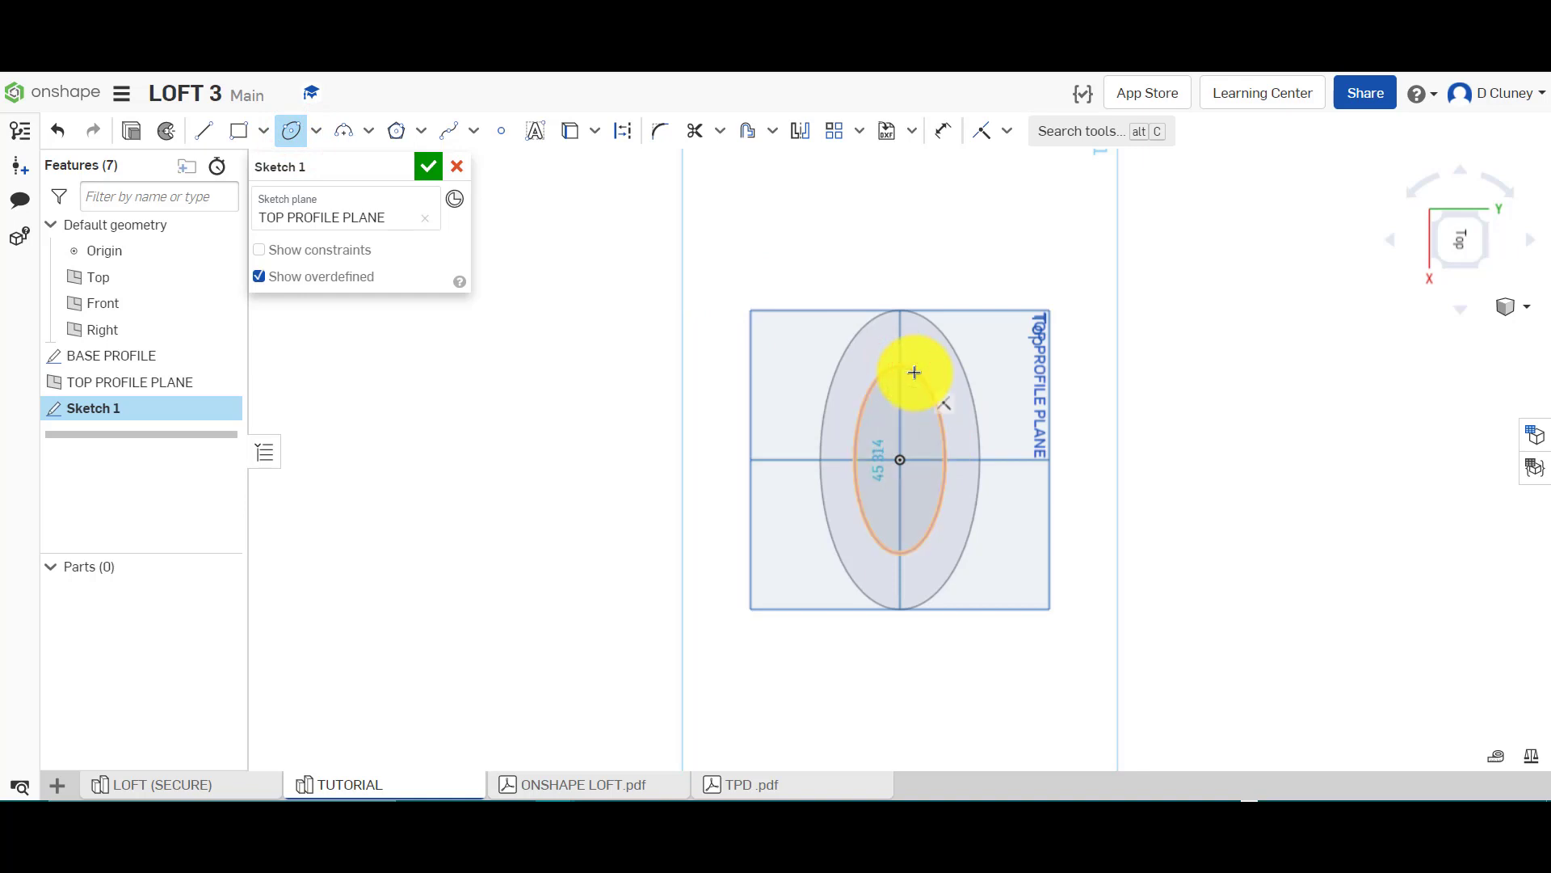
{"action": "type", "text": "50"}
{"action": "key", "text": "Return"}
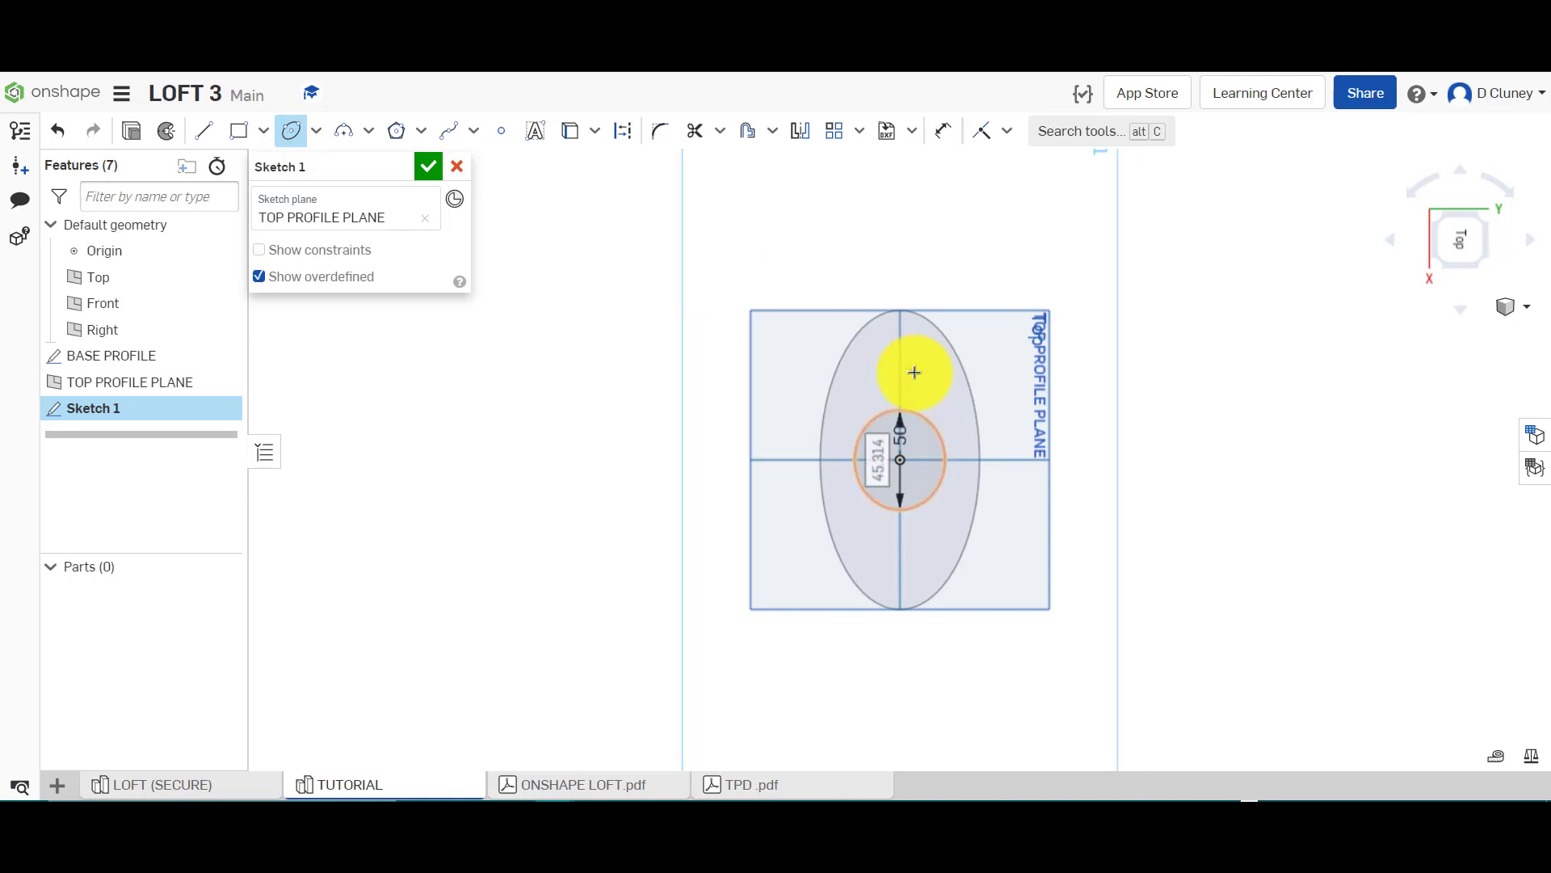
{"action": "key", "text": "Tab"}
{"action": "key", "text": "Return"}
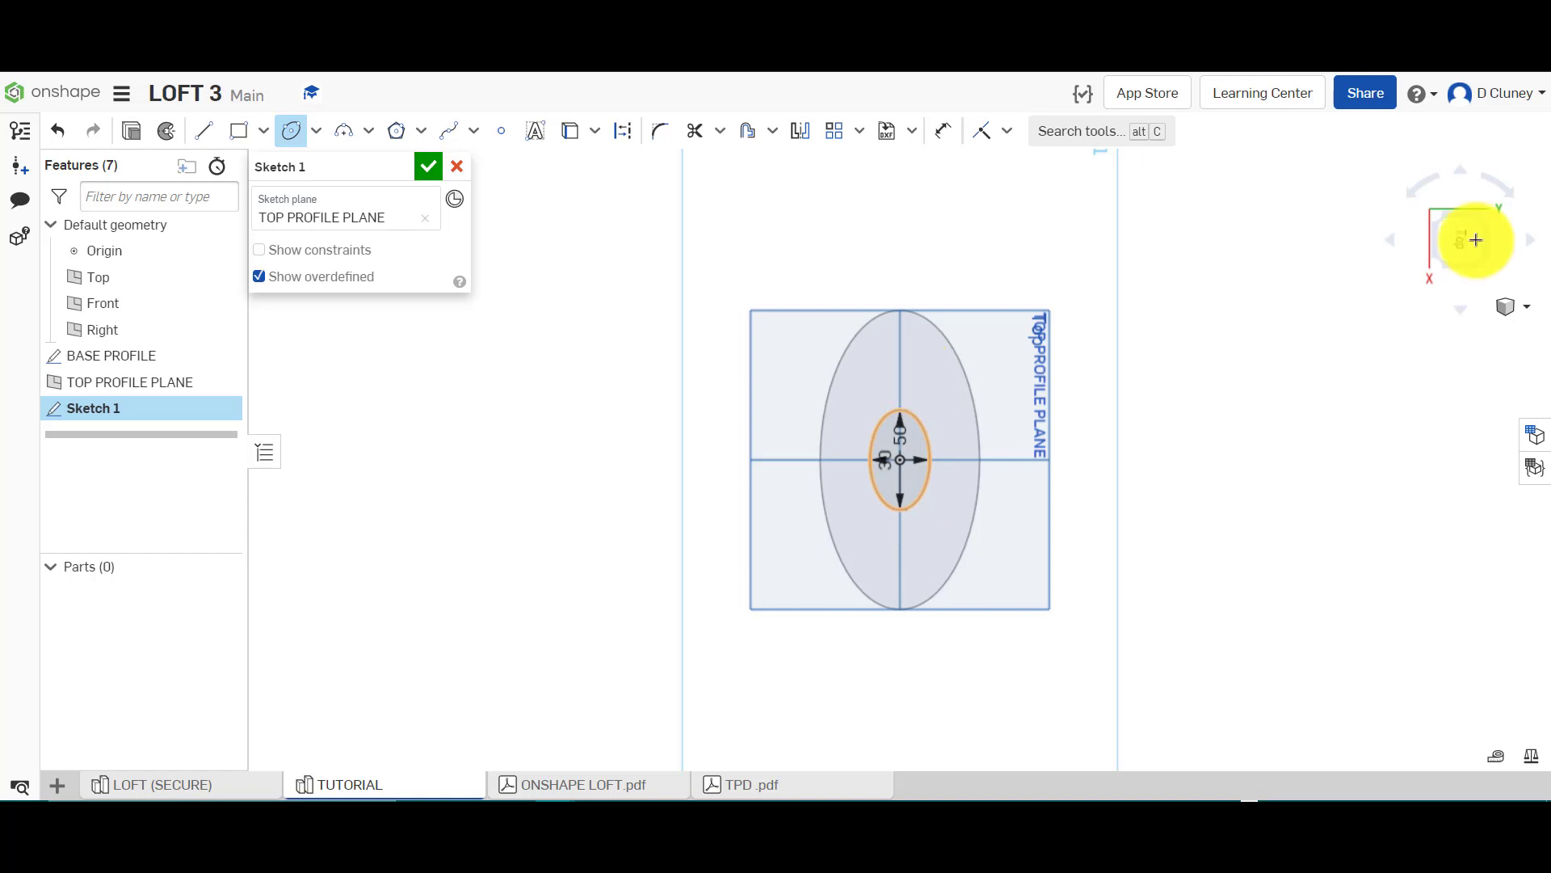
Name the sketch TOP PROFILE and close it
{"action": "left_click", "coordinate": [1489, 218]}
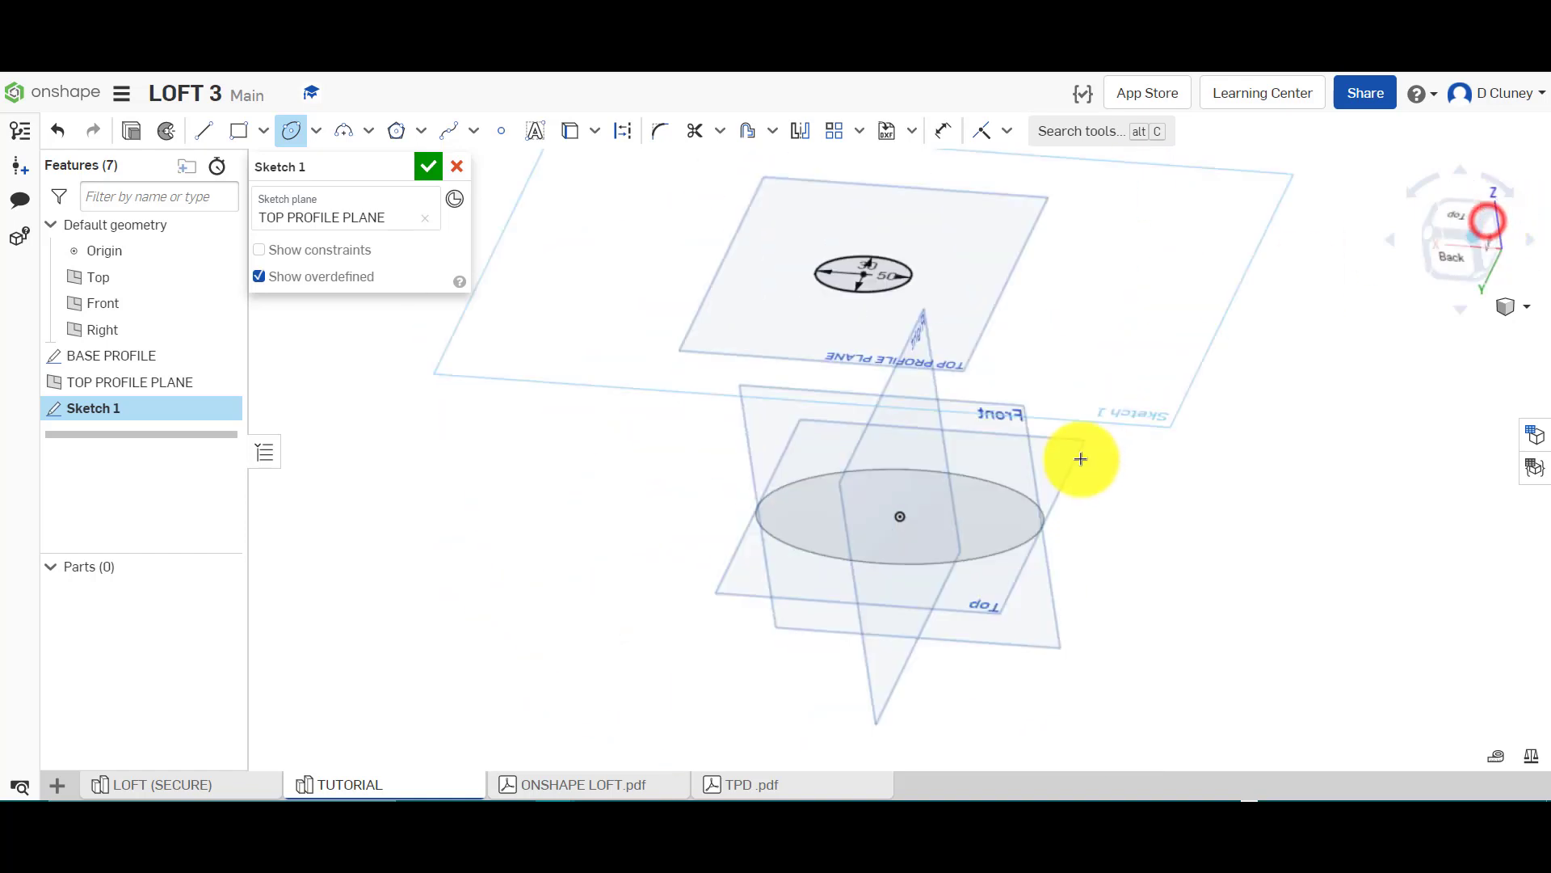
{"action": "left_click", "coordinate": [400, 166]}
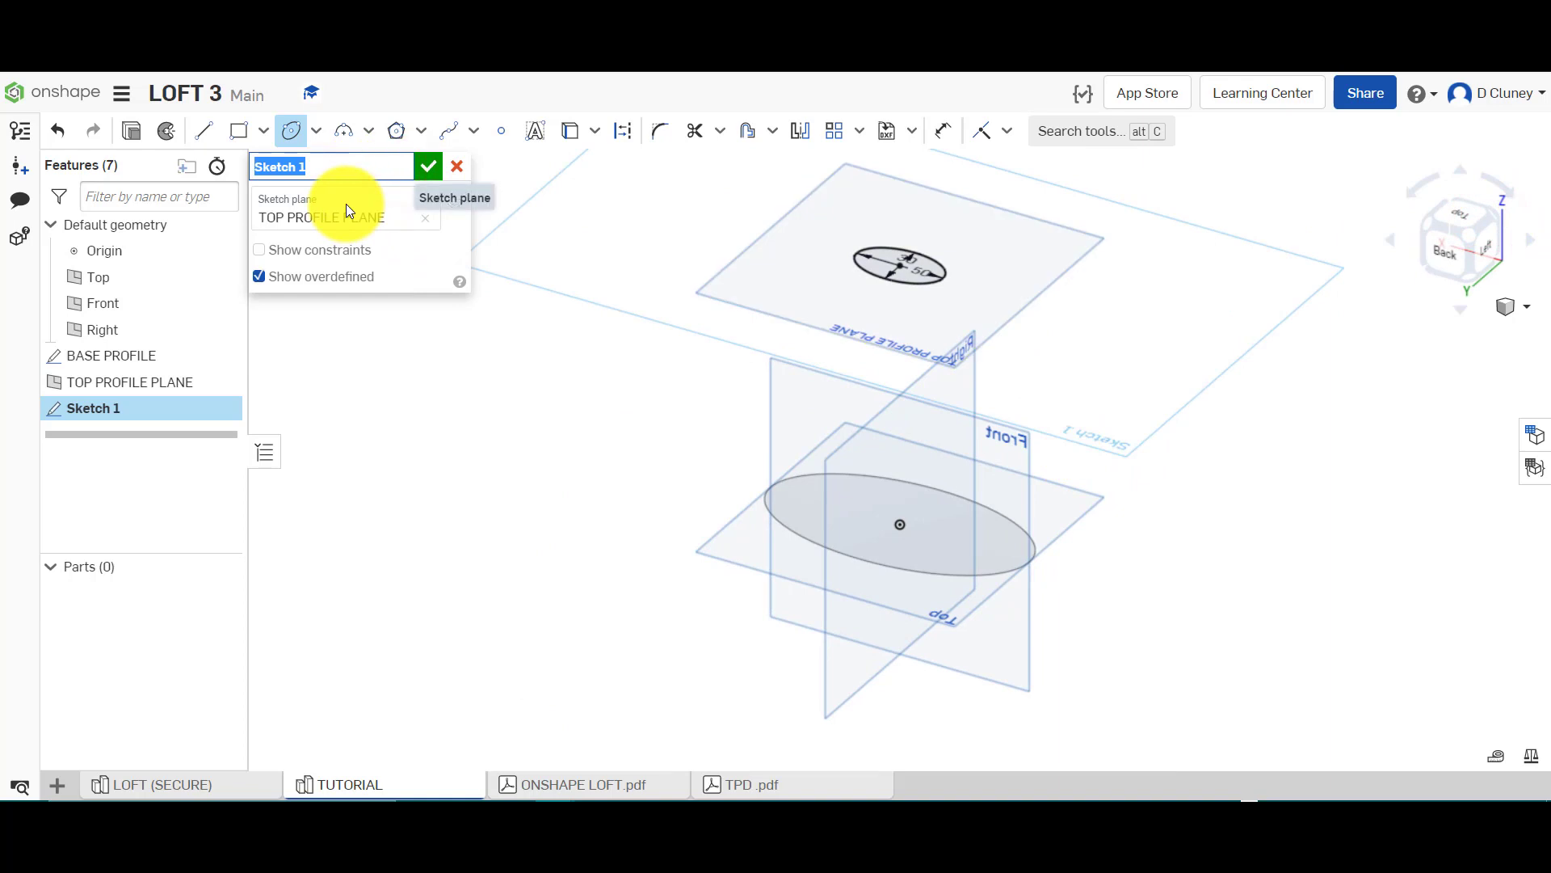
{"action": "type", "text": "TOP PROFILE"}
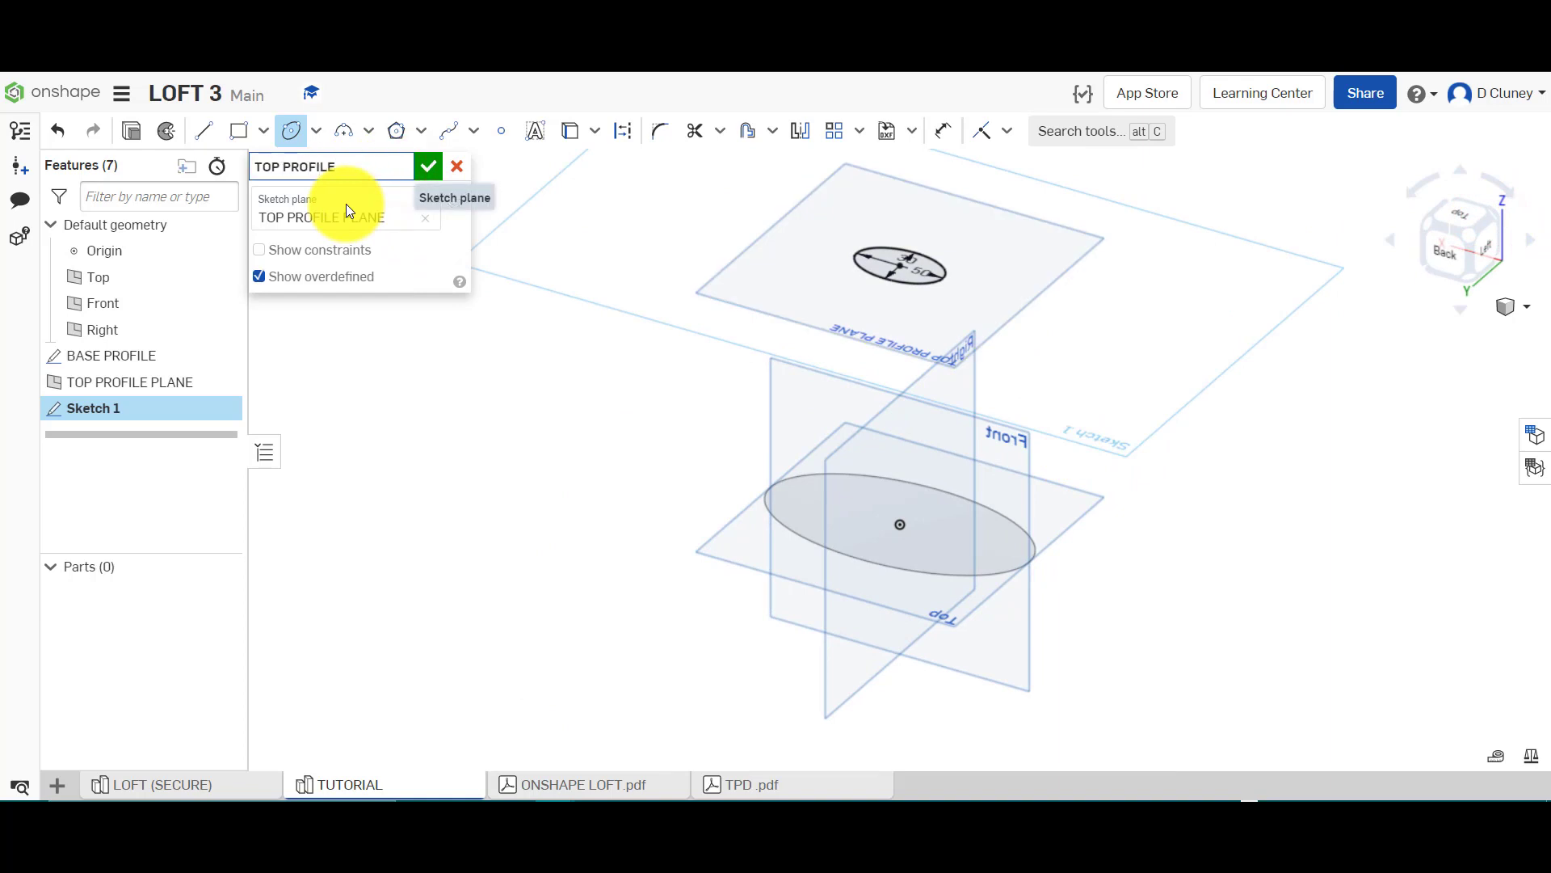
{"action": "left_click", "coordinate": [434, 171]}
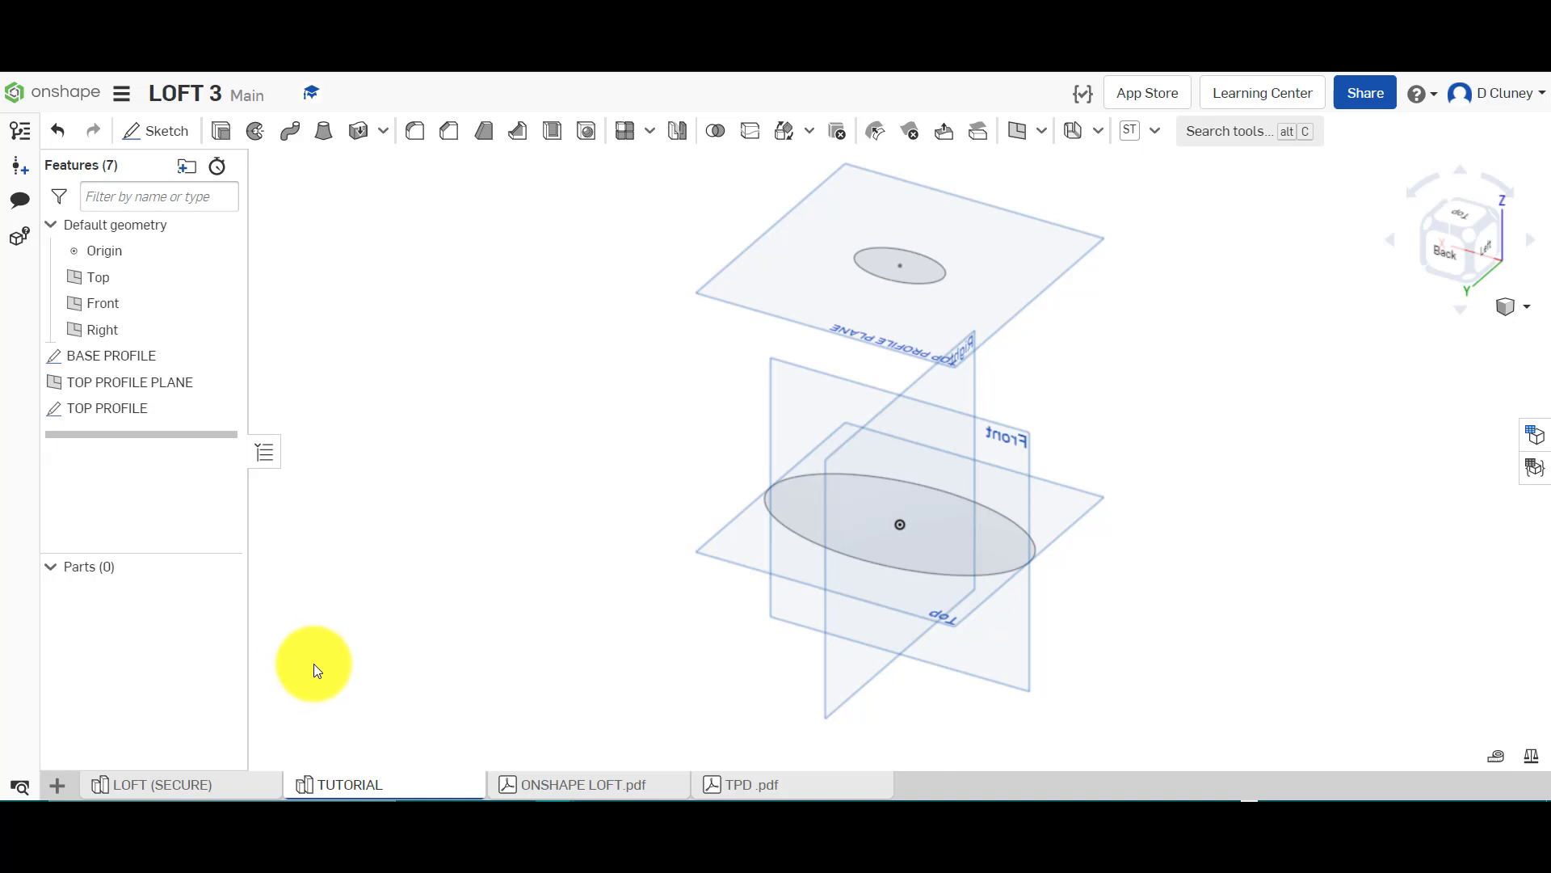
{"action": "left_click", "coordinate": [243, 786]}
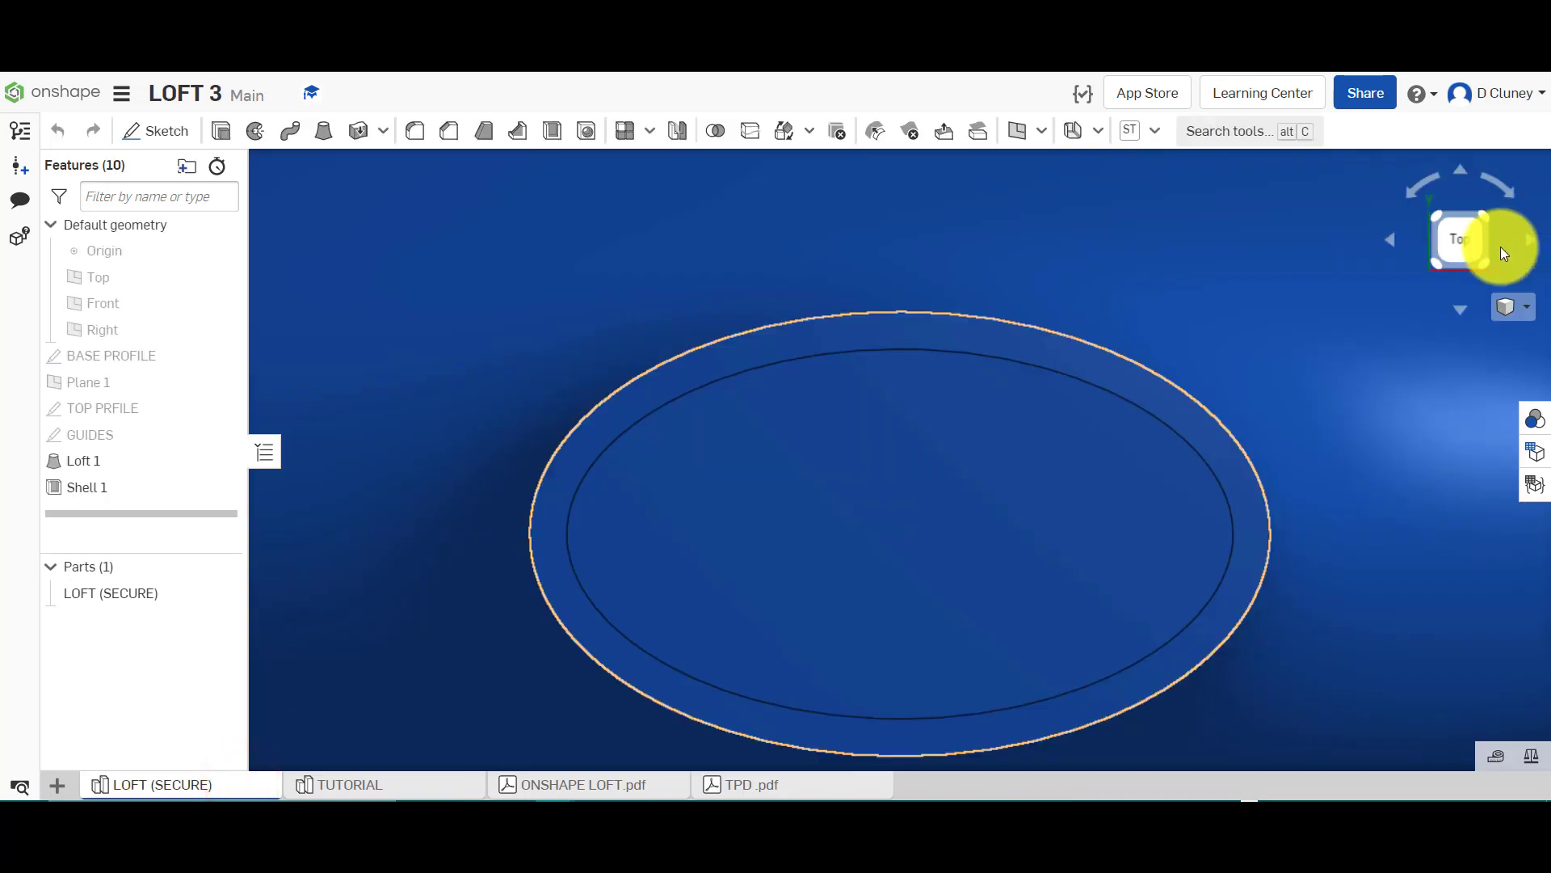
{"action": "left_click", "coordinate": [1485, 219]}
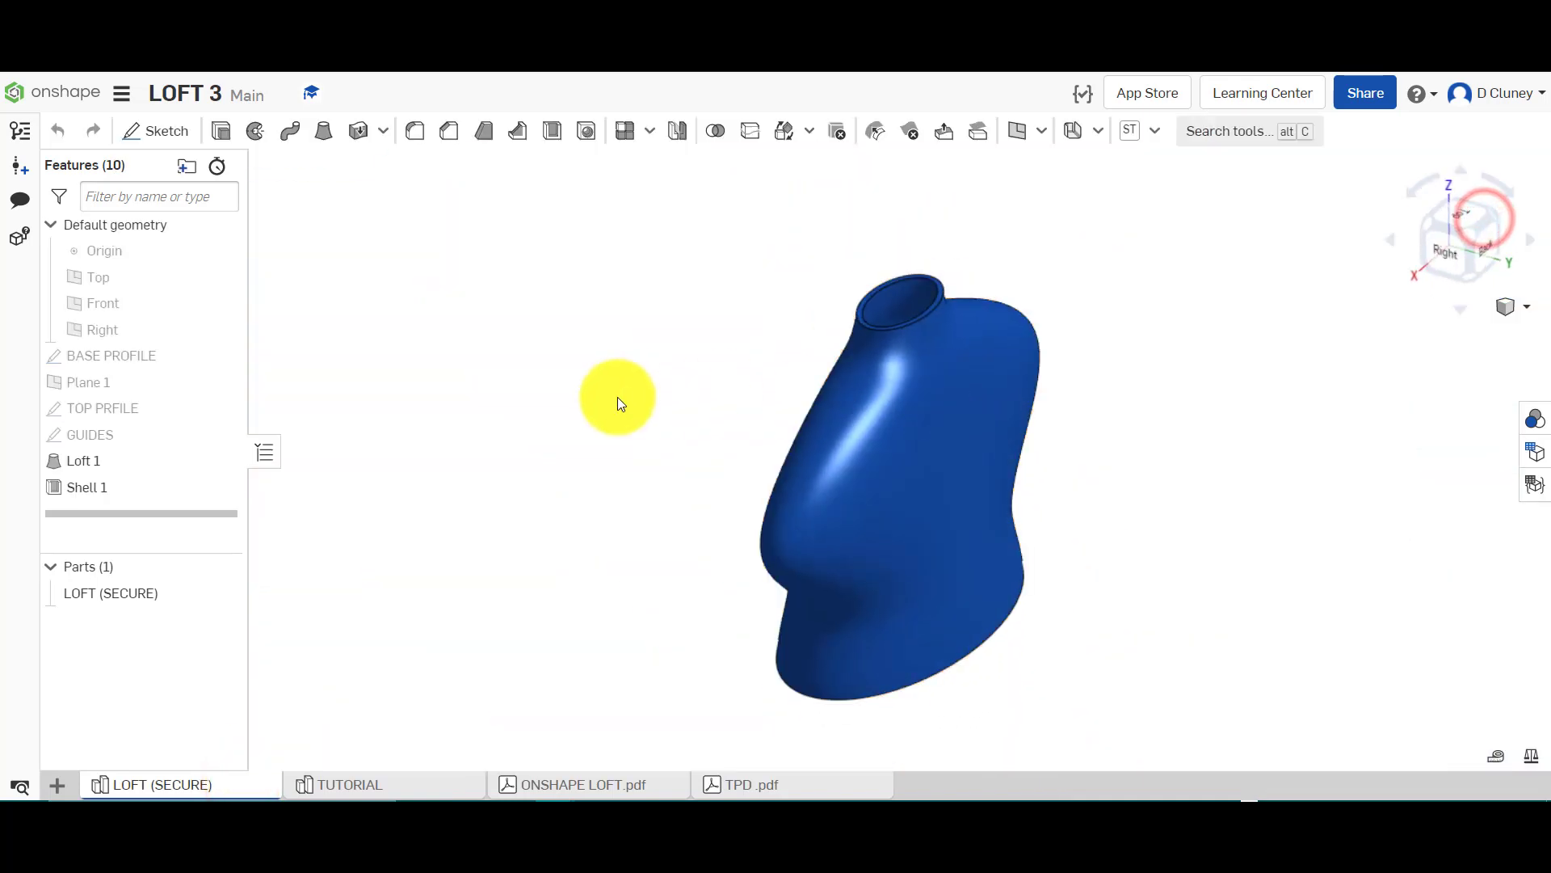
{"action": "right_click", "coordinate": [158, 439]}
{"action": "left_click", "coordinate": [193, 475]}
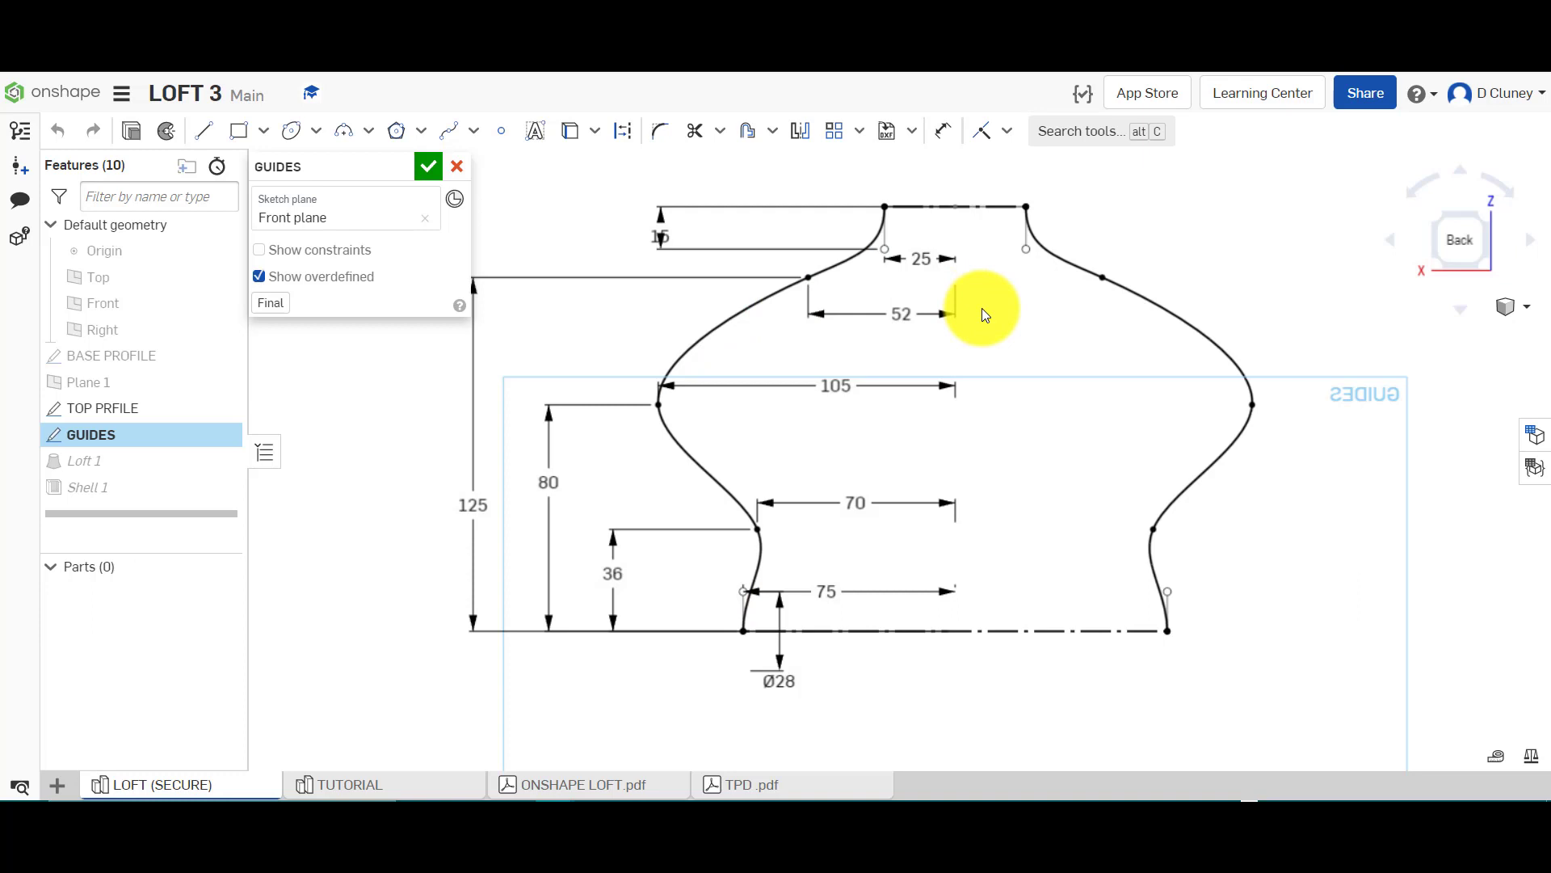
{"action": "left_click", "coordinate": [886, 209]}
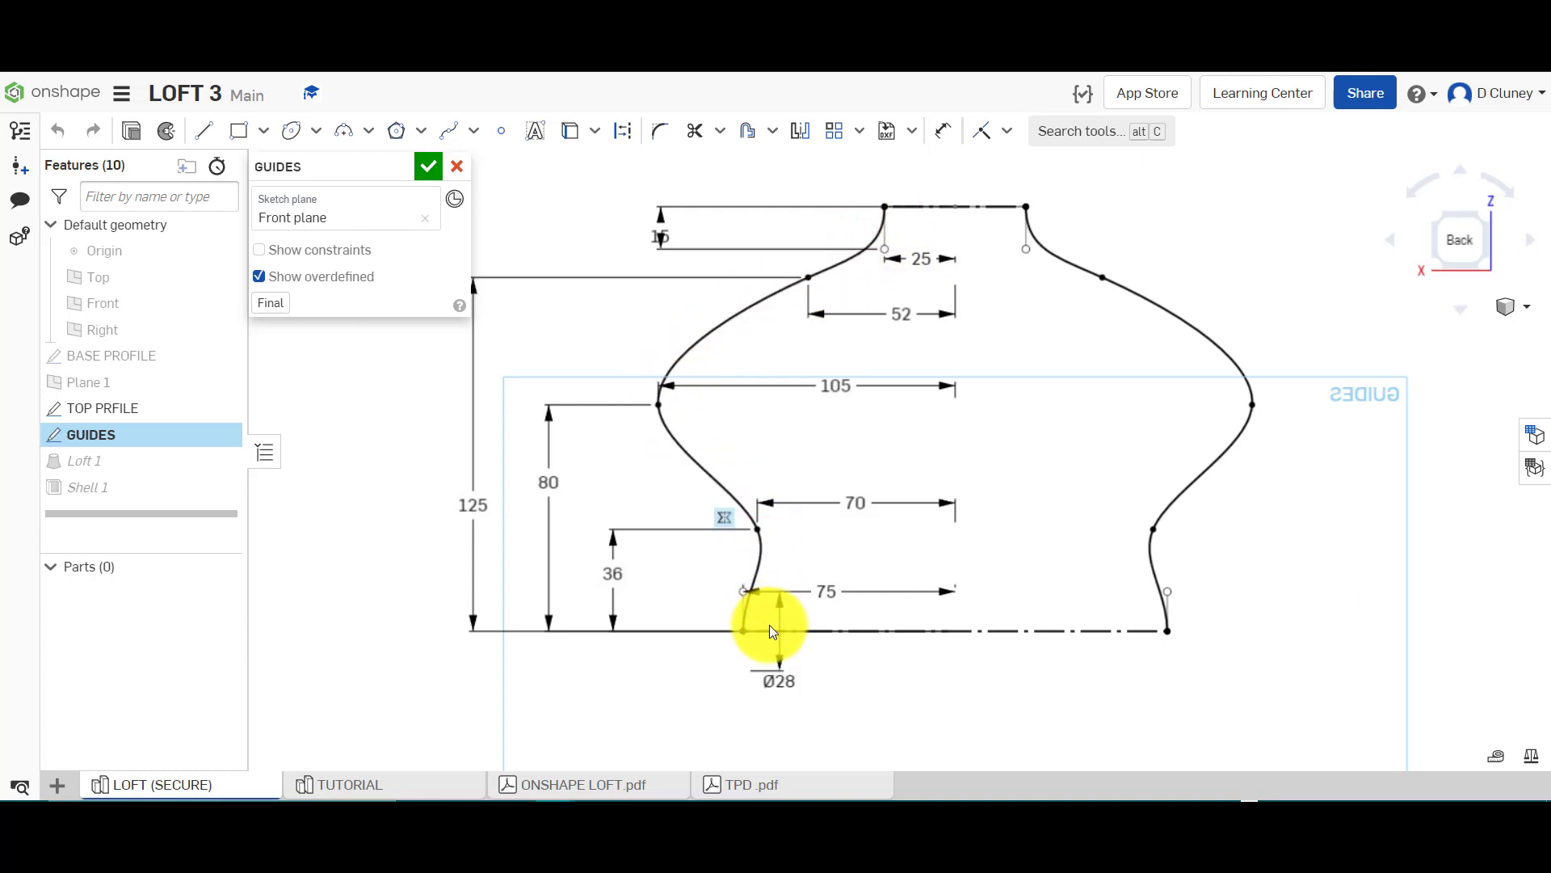
{"action": "left_click", "coordinate": [363, 787]}
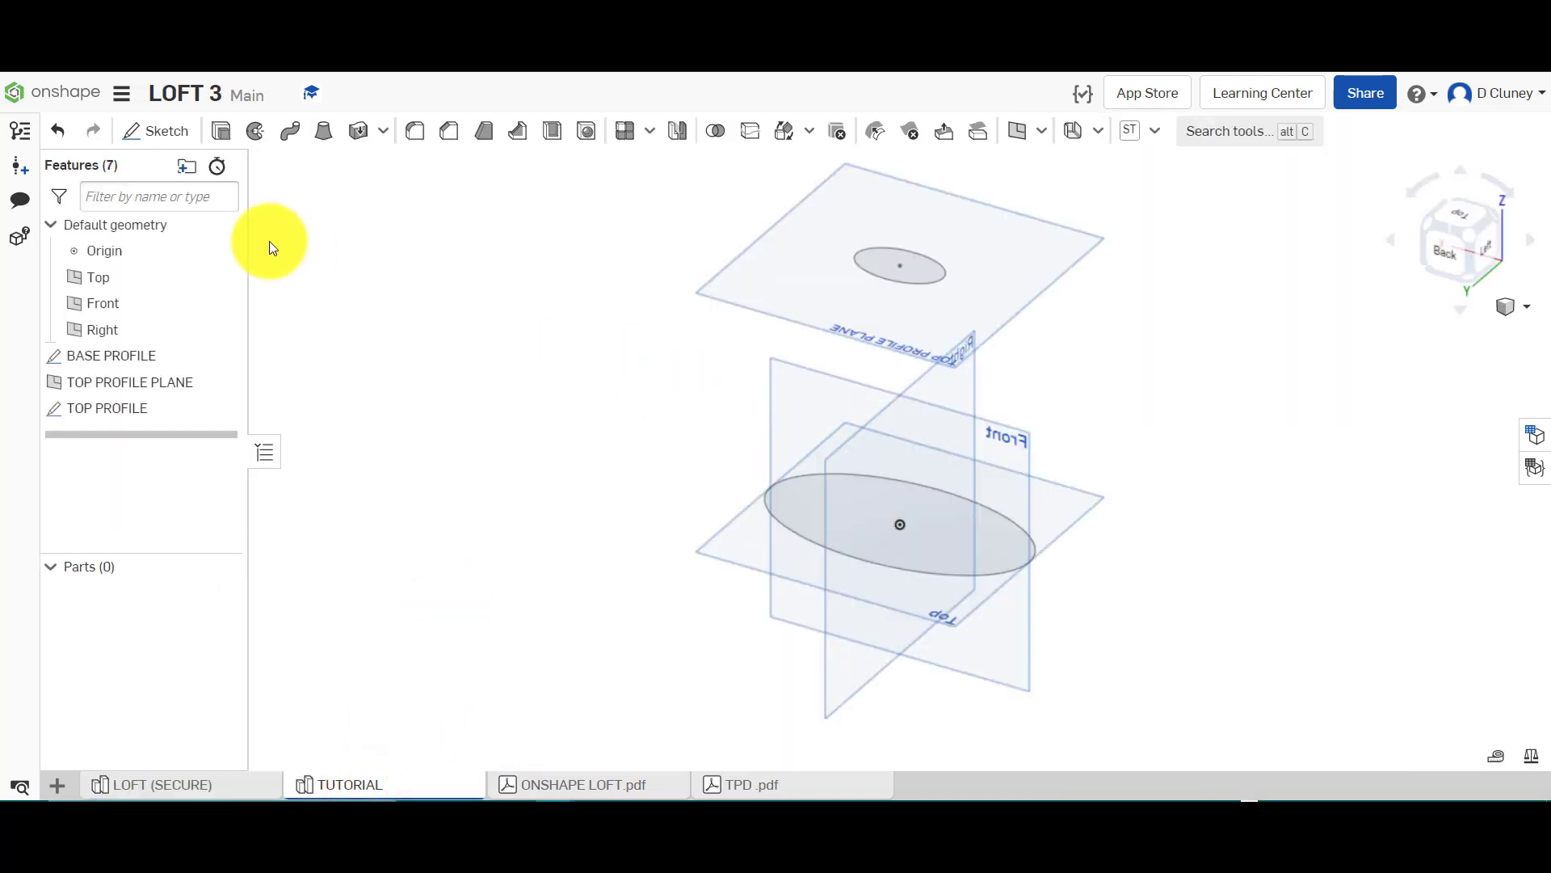
Start a Front-plane sketch and project the top and base profile ellipses into it
{"action": "left_click", "coordinate": [165, 130]}
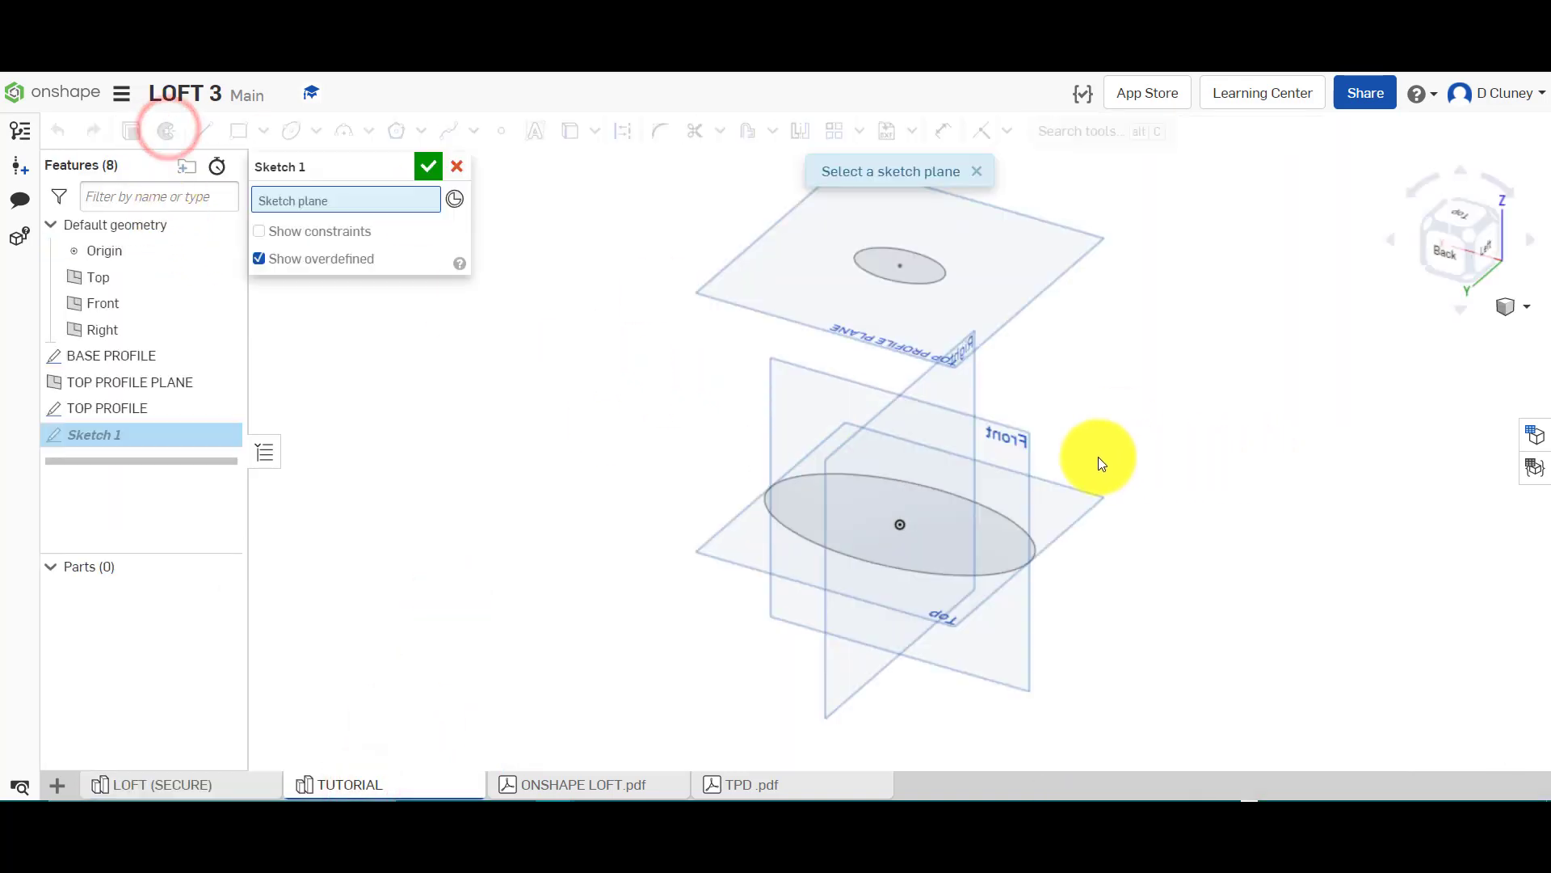
{"action": "right_click_drag", "start_coordinate": [1135, 423], "coordinate": [997, 463]}
{"action": "left_click", "coordinate": [1052, 483]}
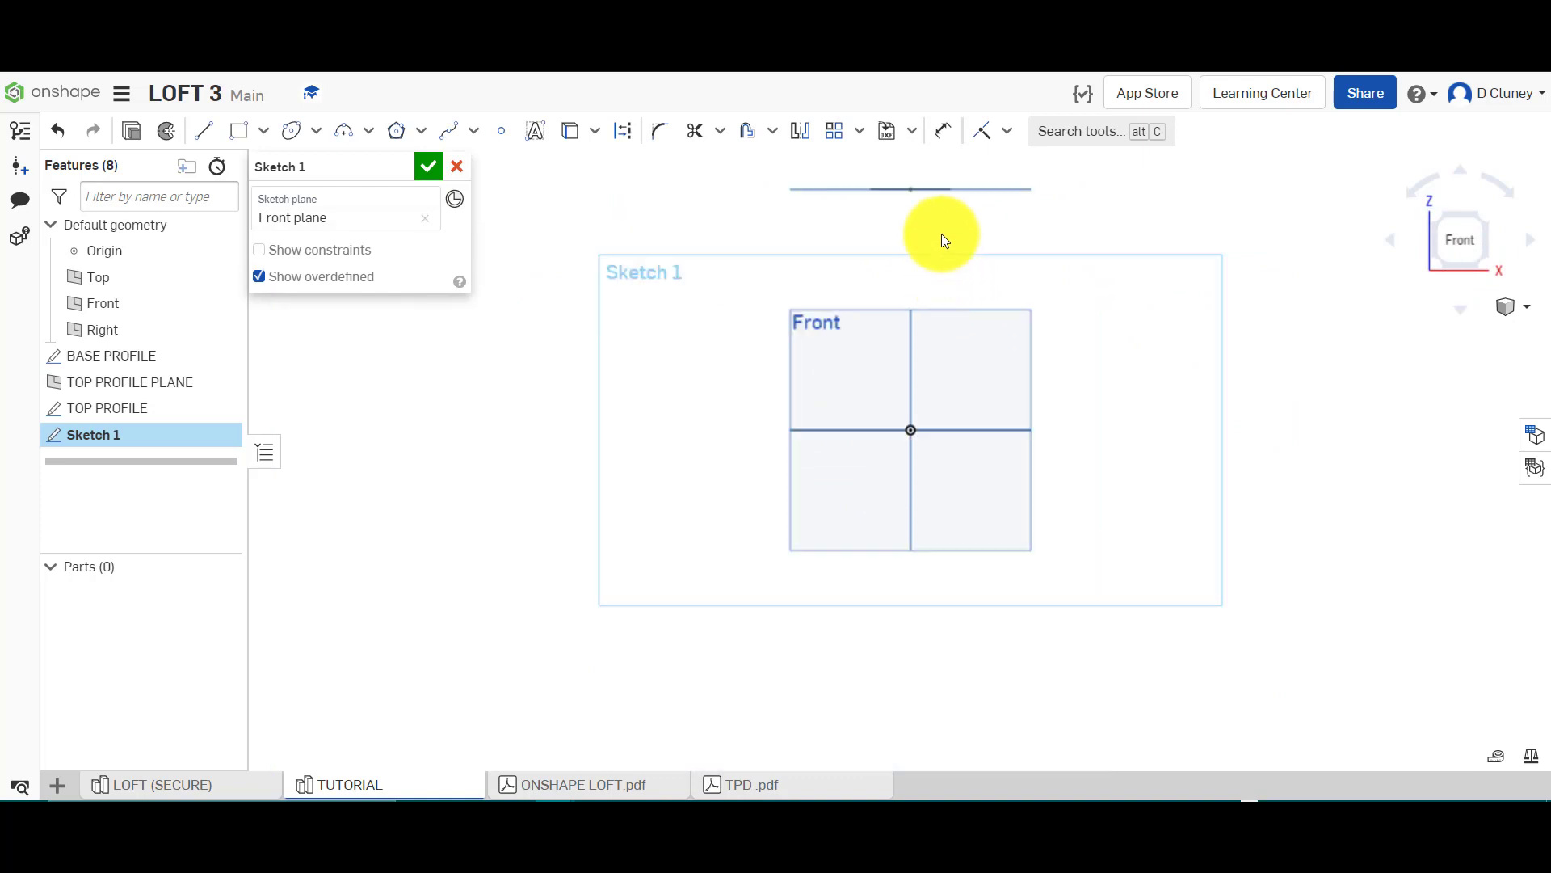
{"action": "scroll", "coordinate": [942, 222], "scroll_direction": "up", "scroll_amount": 2}
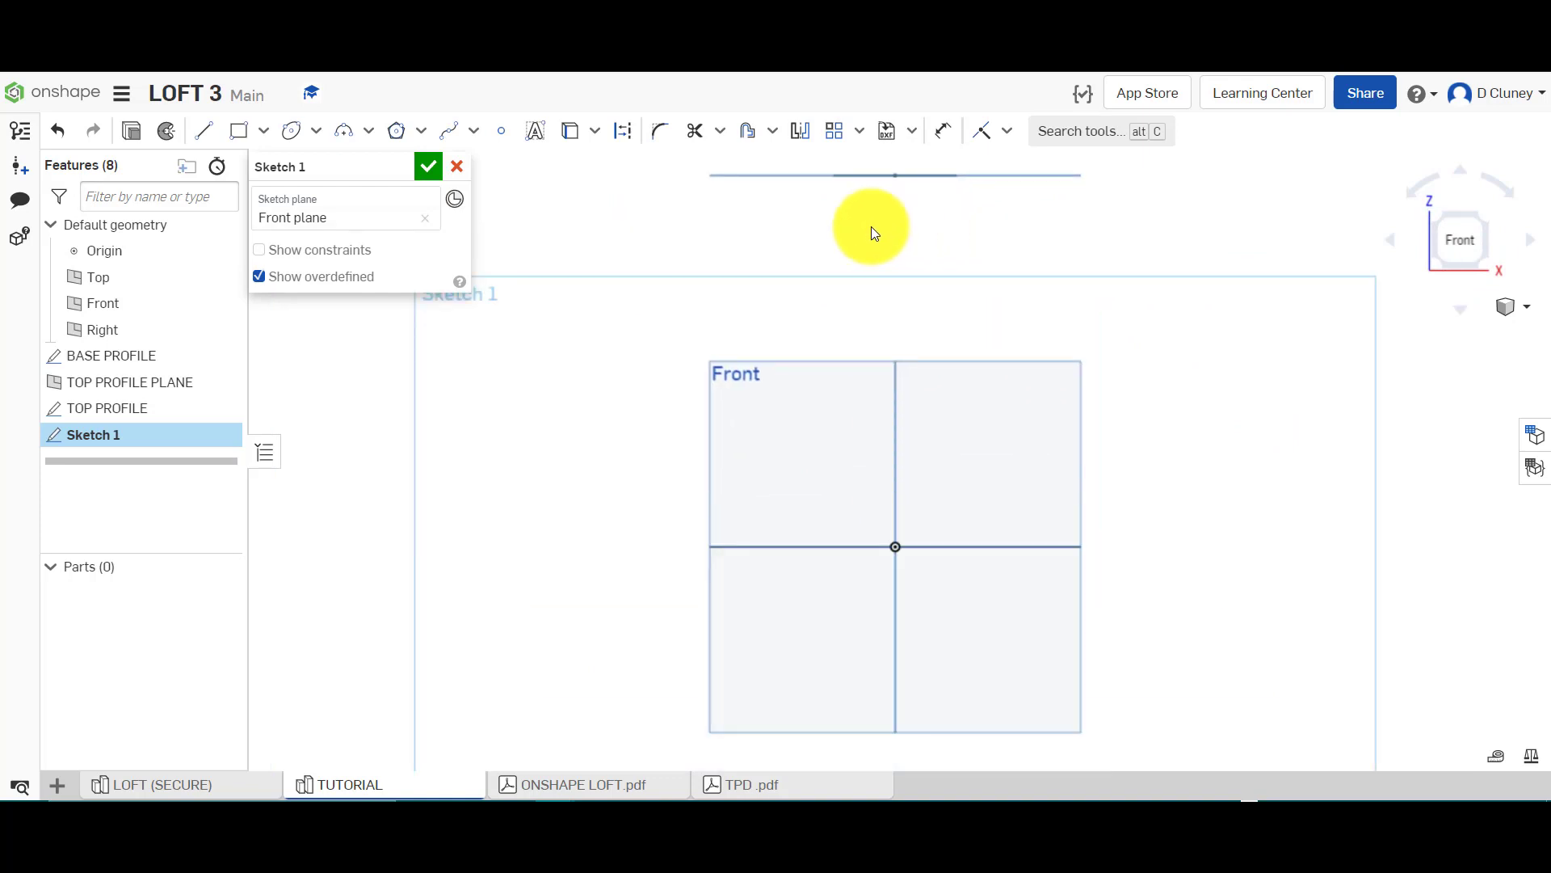
{"action": "mouse_move", "coordinate": [844, 228]}
{"action": "right_mouse_down"}
{"action": "mouse_move", "coordinate": [841, 247]}
{"action": "mouse_move", "coordinate": [822, 237]}
{"action": "right_mouse_up"}
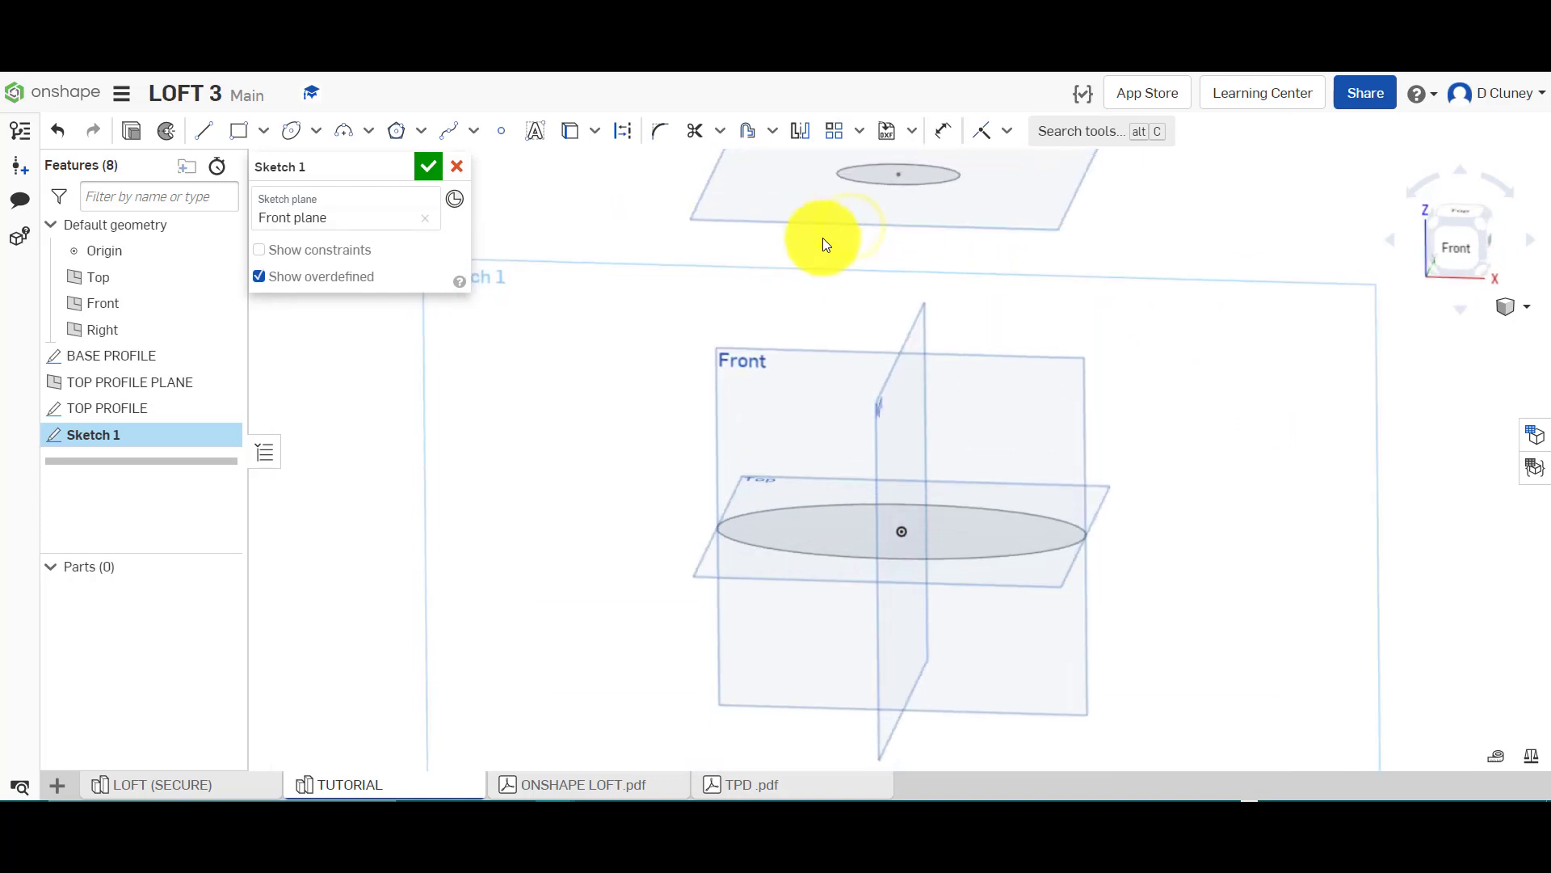
{"action": "left_click", "coordinate": [596, 132]}
{"action": "left_click", "coordinate": [606, 170]}
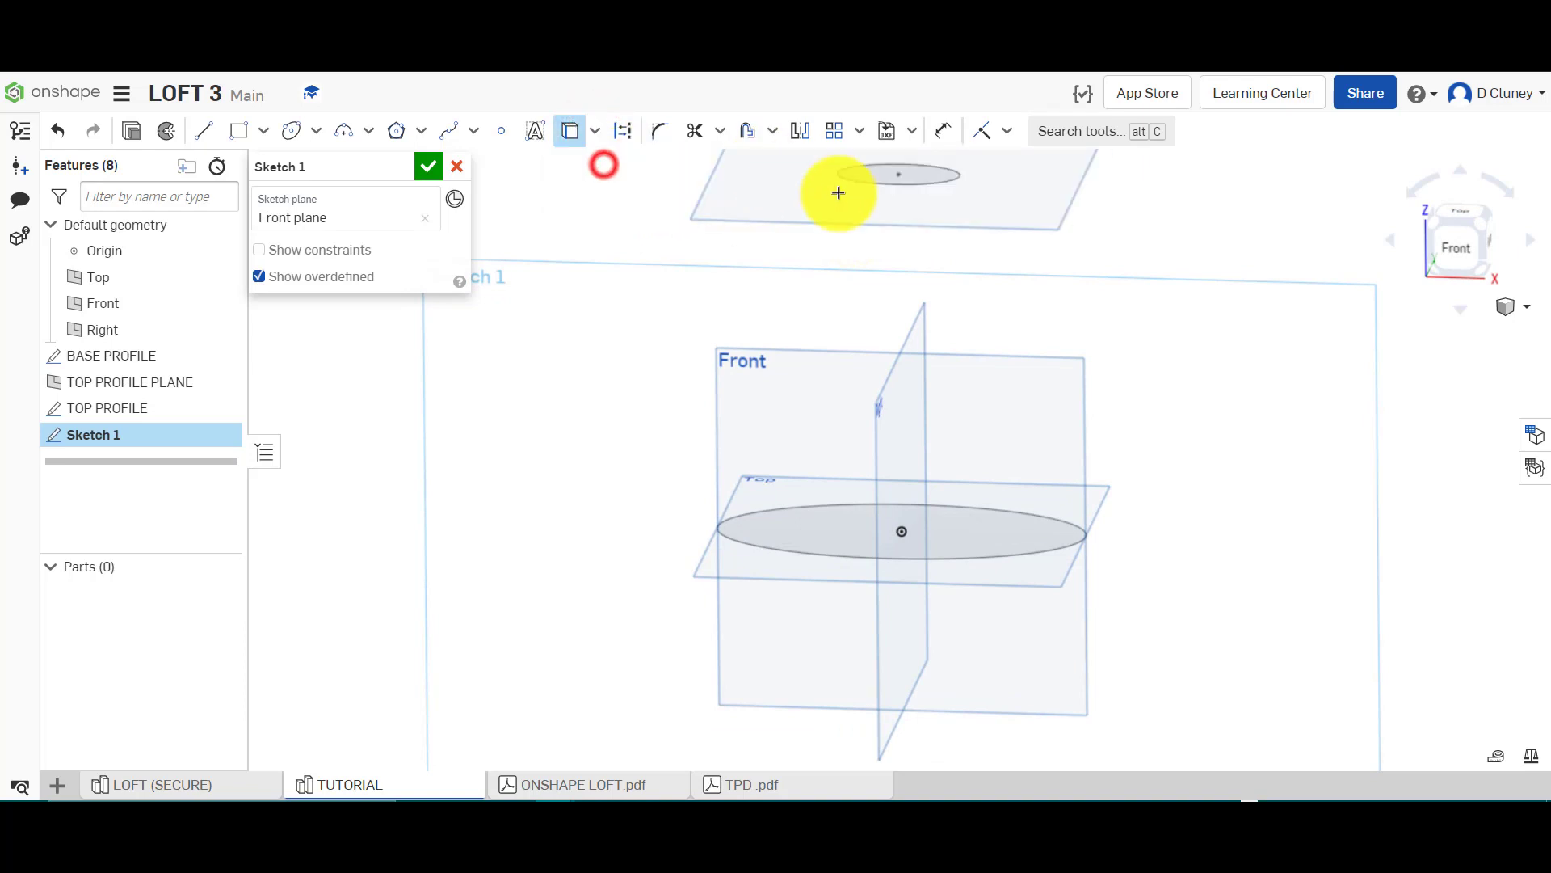
{"action": "left_click", "coordinate": [891, 187]}
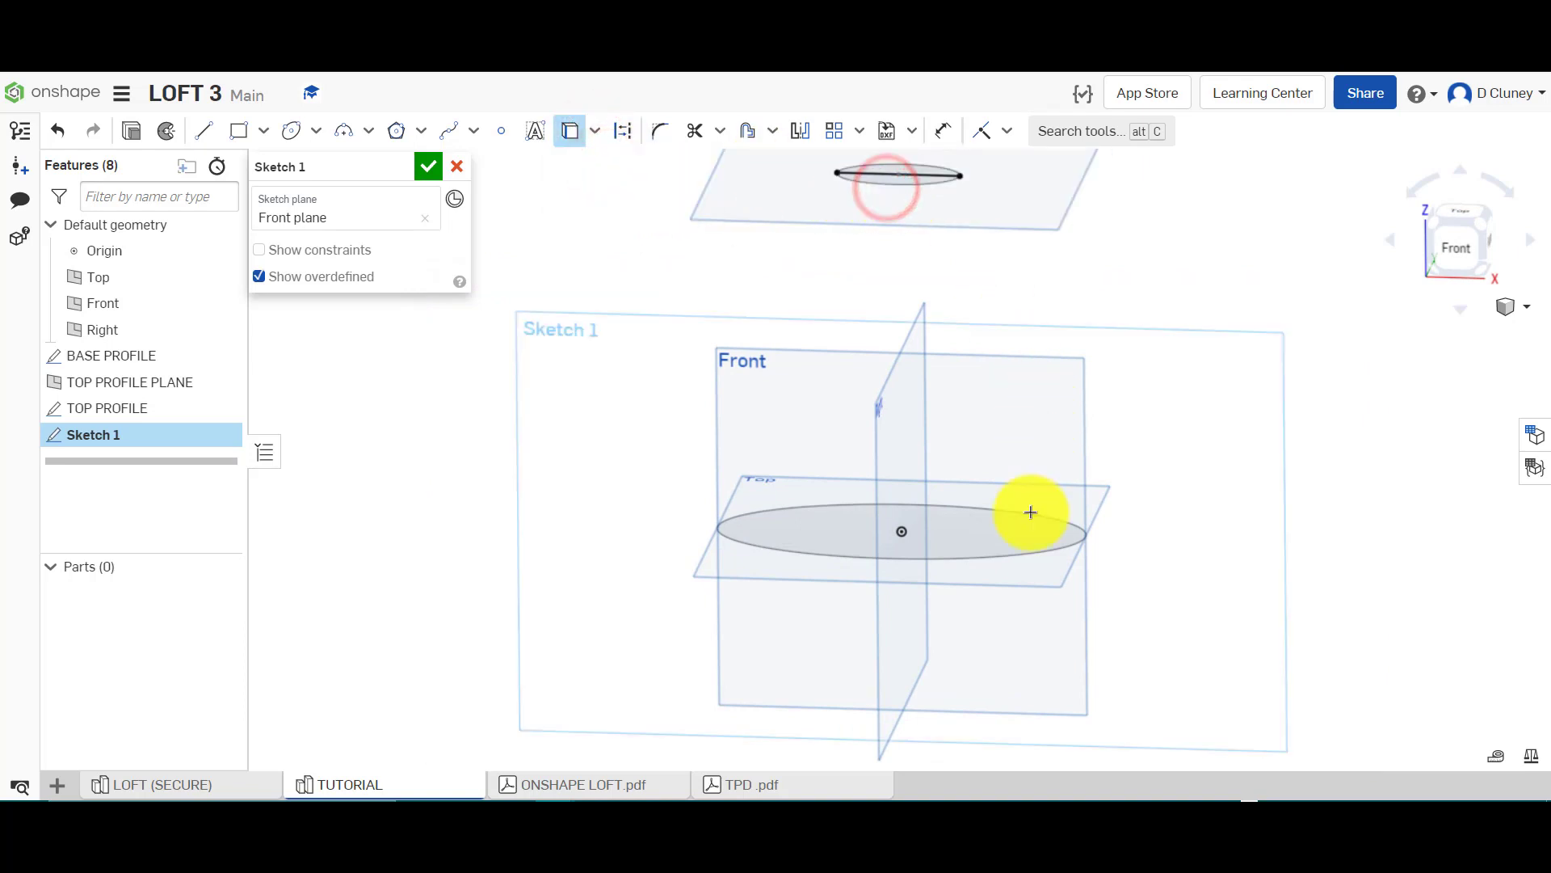
{"action": "left_click", "coordinate": [1034, 548]}
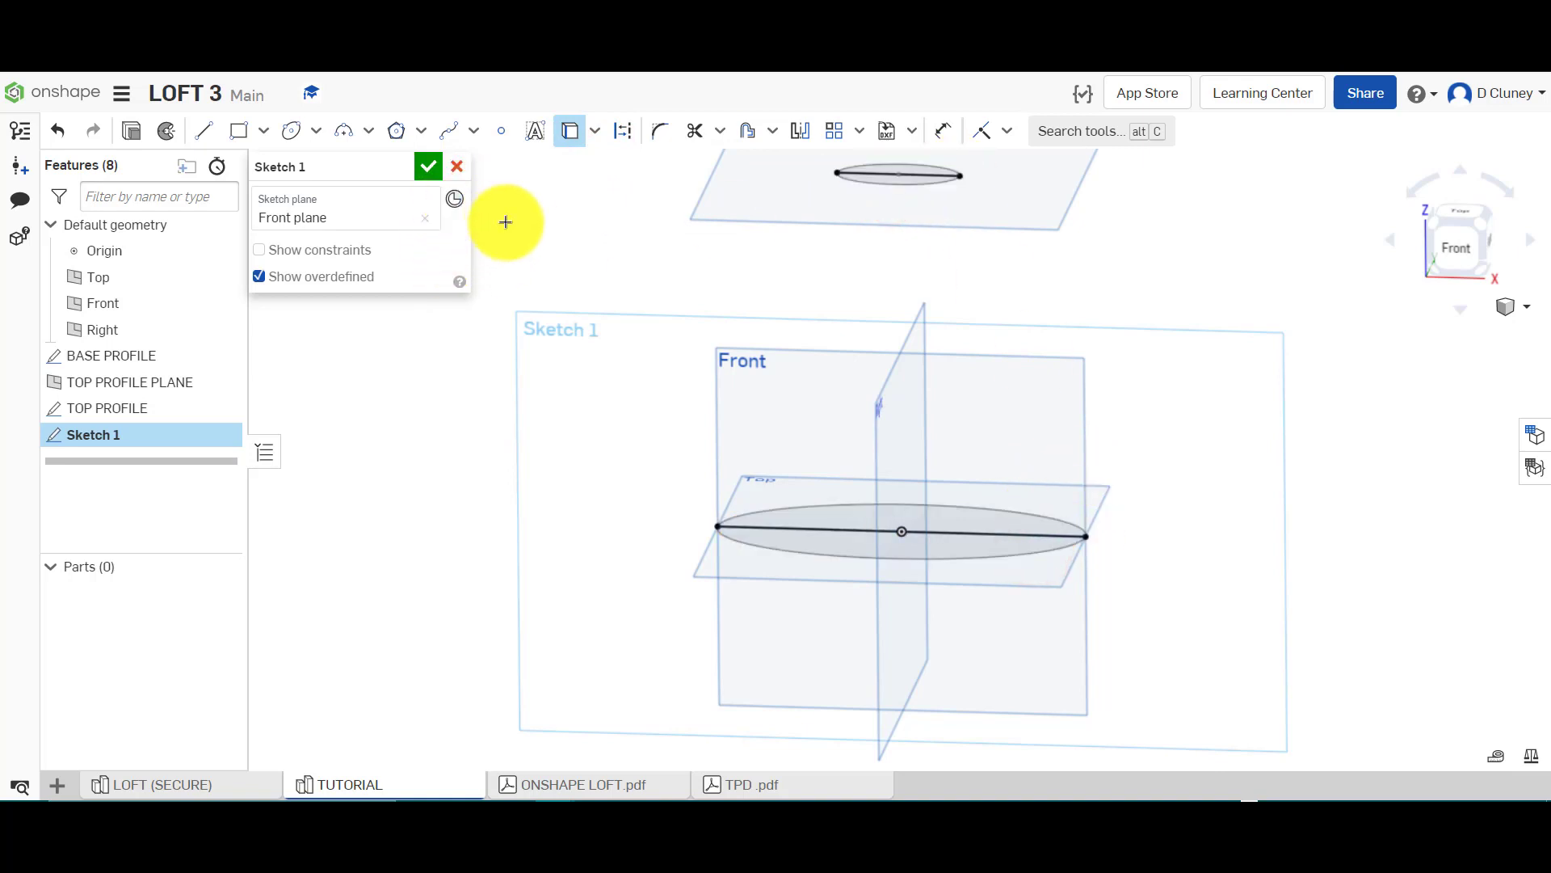
{"action": "left_click", "coordinate": [570, 134]}
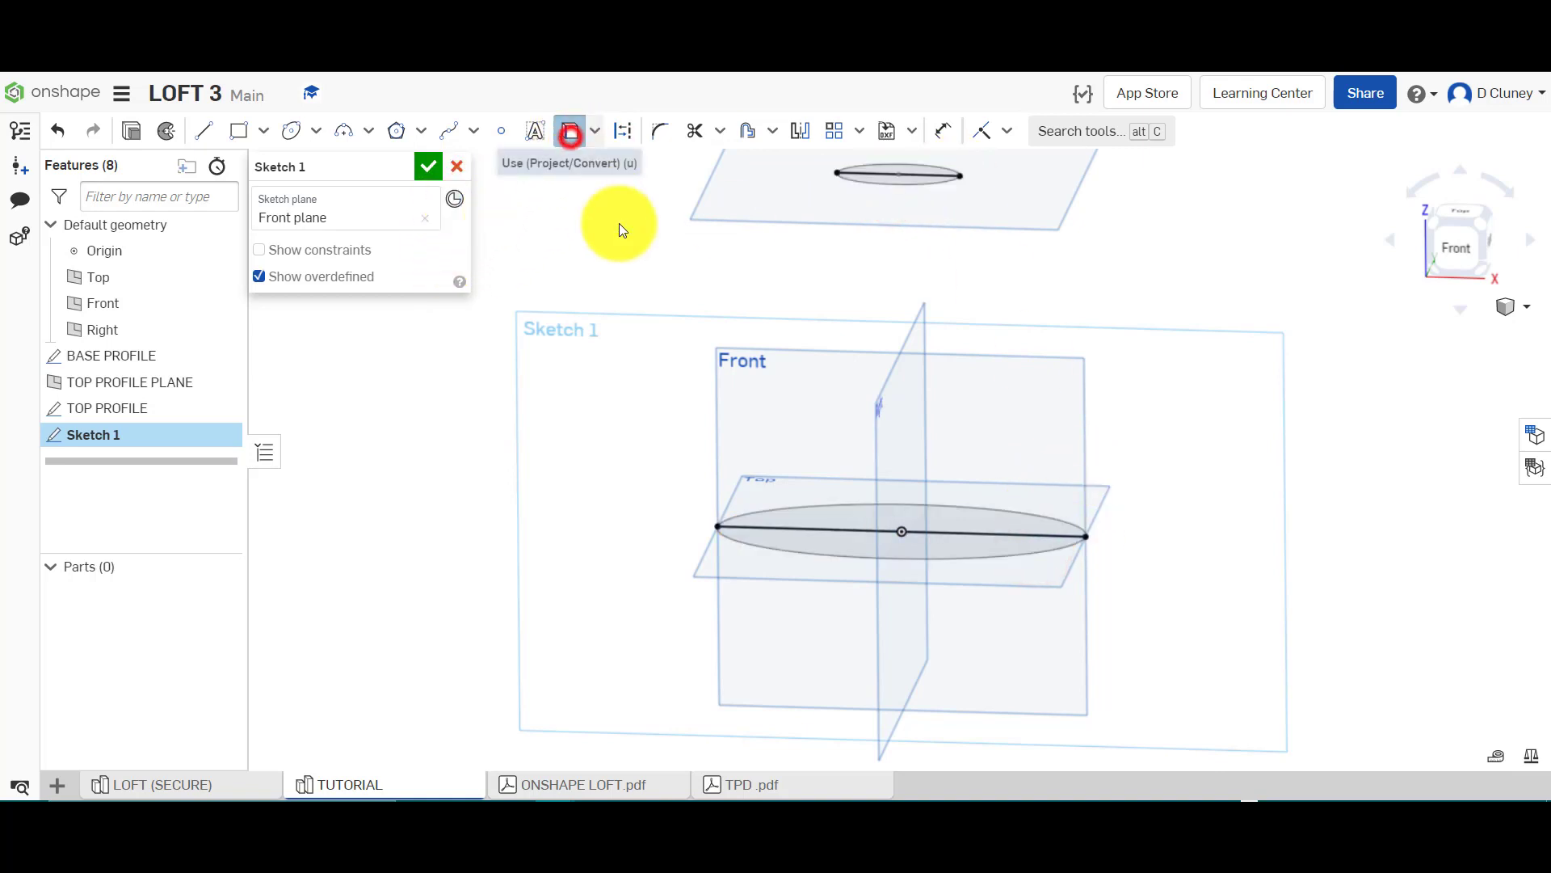
Convert the projected top and base lines to construction geometry
{"action": "left_click", "coordinate": [623, 131]}
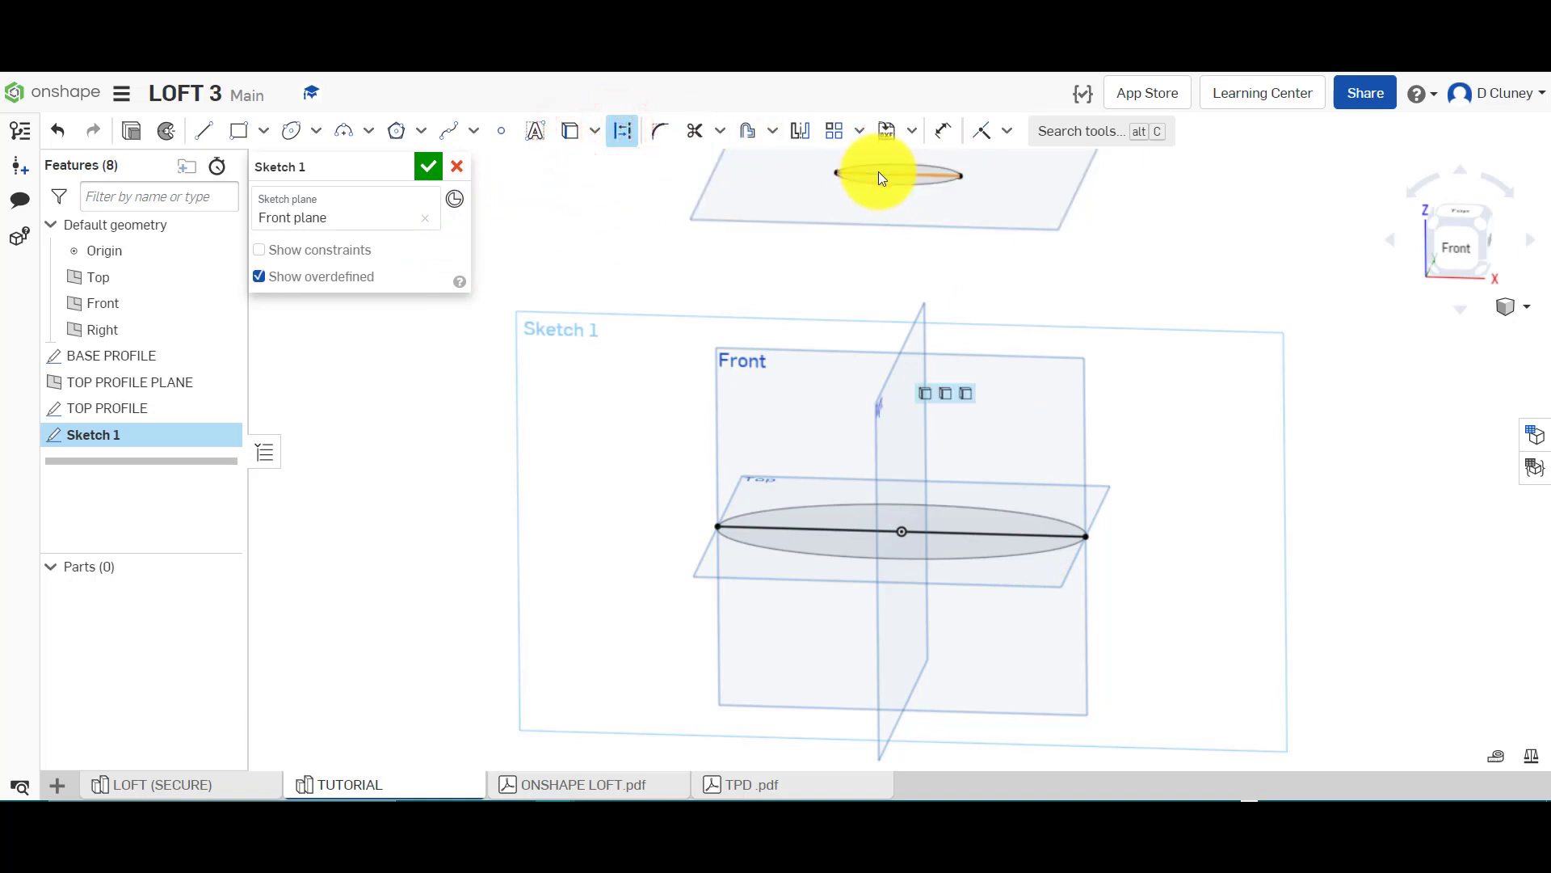
{"action": "left_click", "coordinate": [880, 173]}
{"action": "left_click", "coordinate": [627, 133]}
{"action": "left_click", "coordinate": [652, 234]}
{"action": "left_click", "coordinate": [817, 525]}
{"action": "left_click", "coordinate": [623, 131]}
{"action": "left_click", "coordinate": [648, 269]}
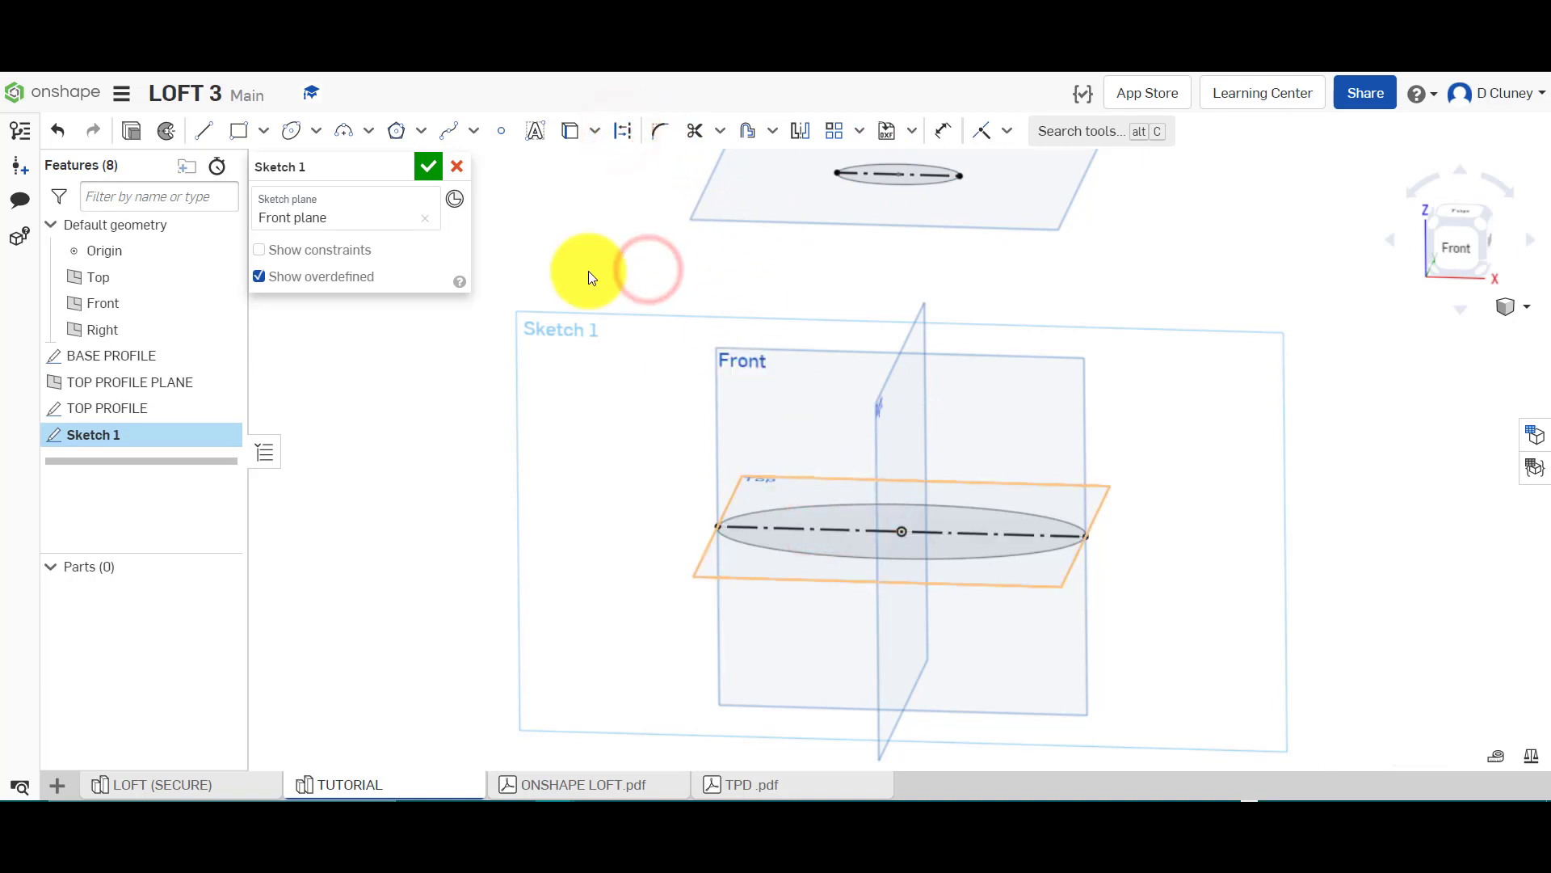
{"action": "key", "text": "n"}
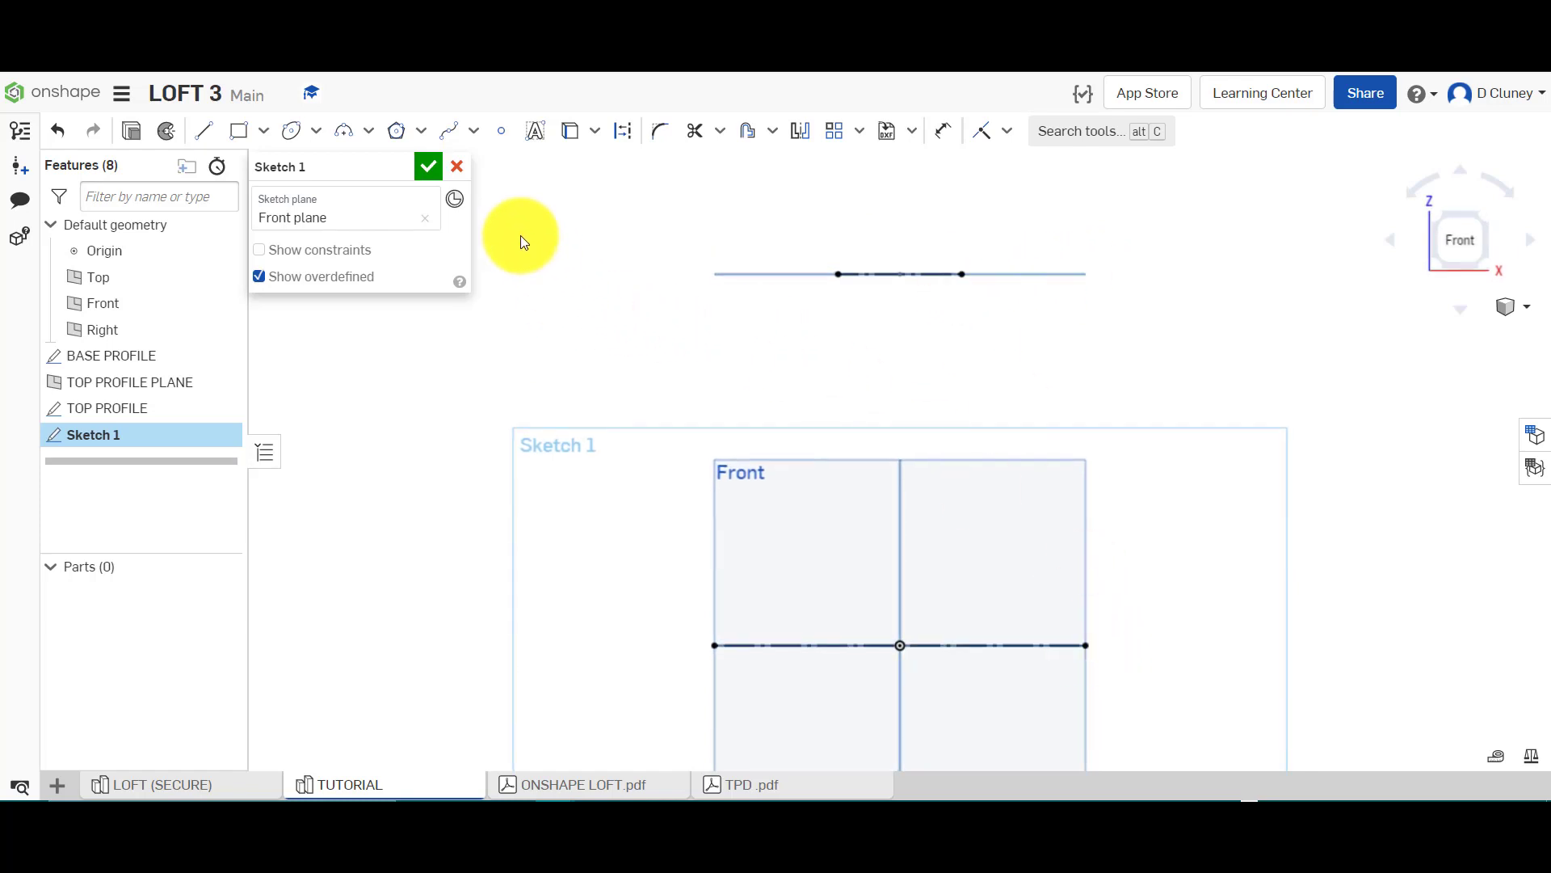
Draw a curving guide spline from the top profile line to the base line's left end
{"action": "left_click", "coordinate": [455, 129]}
{"action": "left_click", "coordinate": [838, 274]}
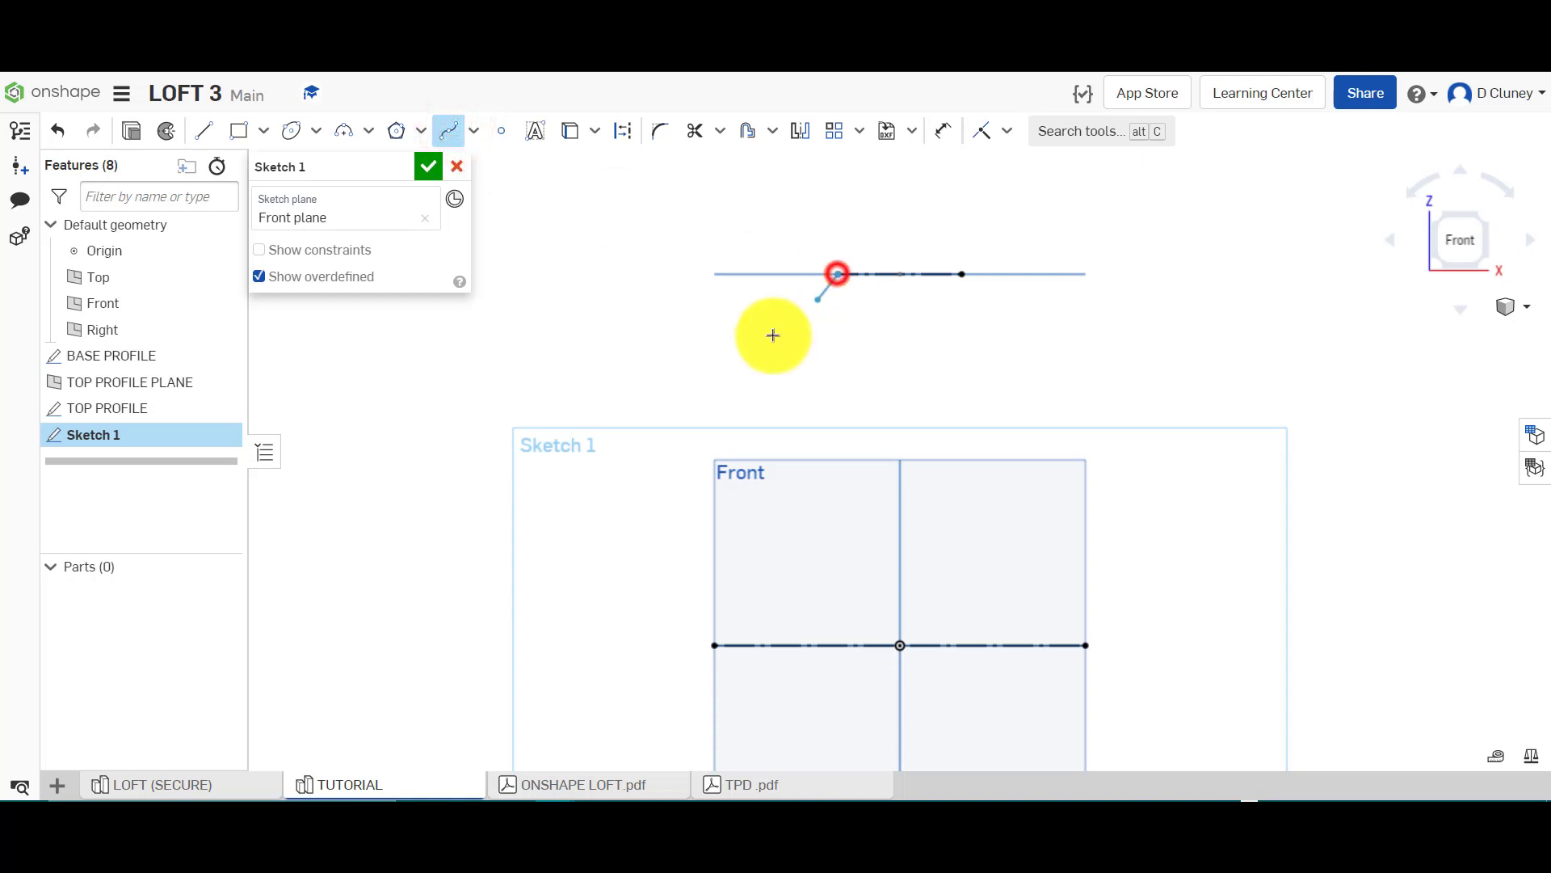
{"action": "left_click", "coordinate": [747, 332]}
{"action": "left_click", "coordinate": [770, 509]}
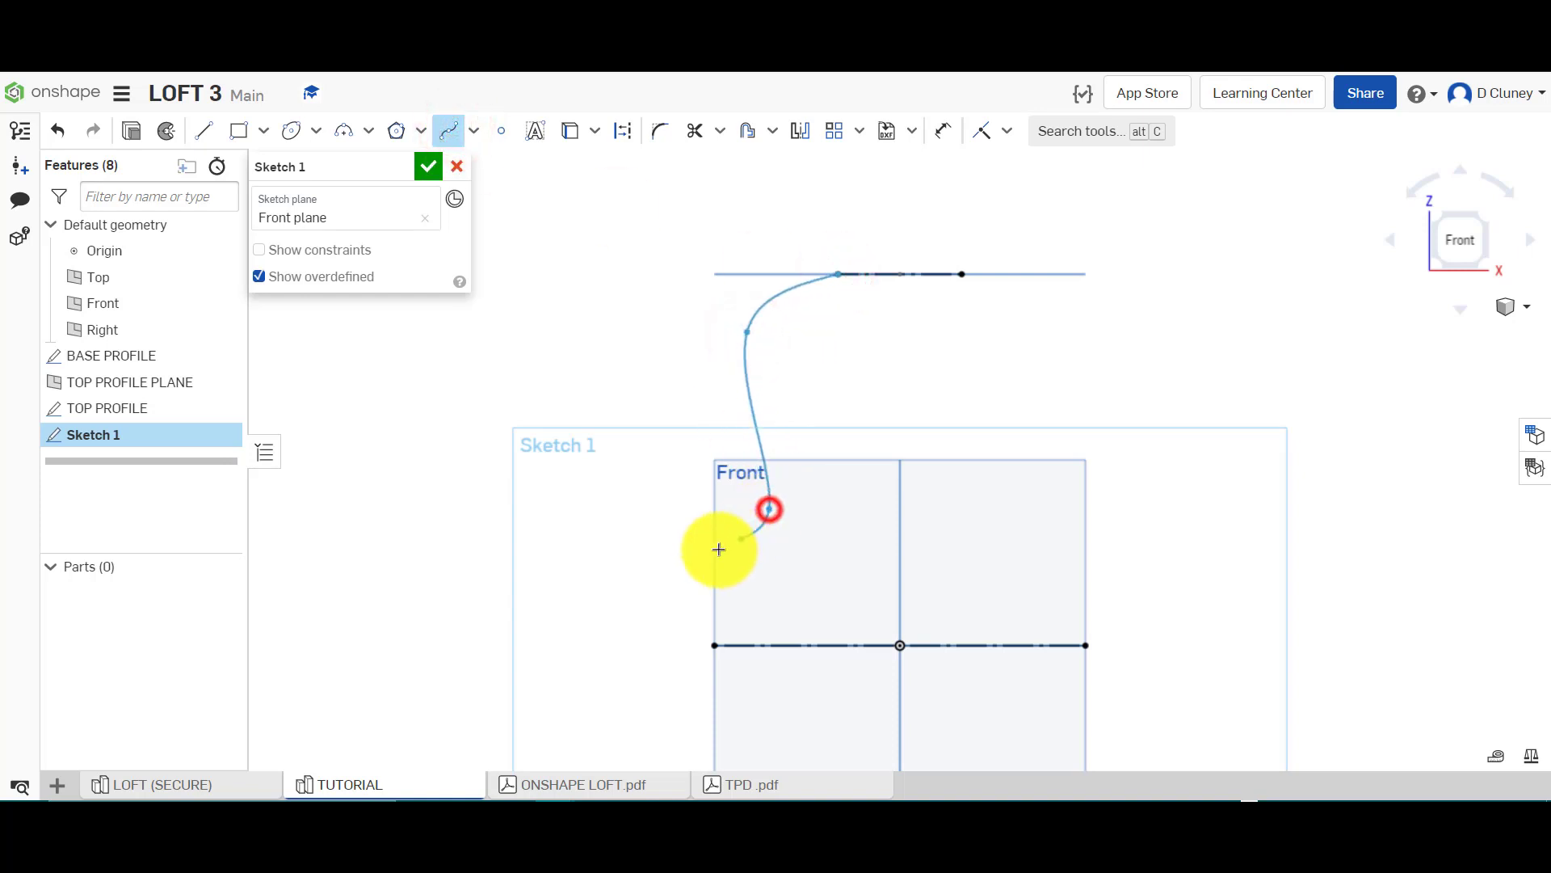
{"action": "left_click", "coordinate": [685, 572]}
{"action": "left_click", "coordinate": [714, 645]}
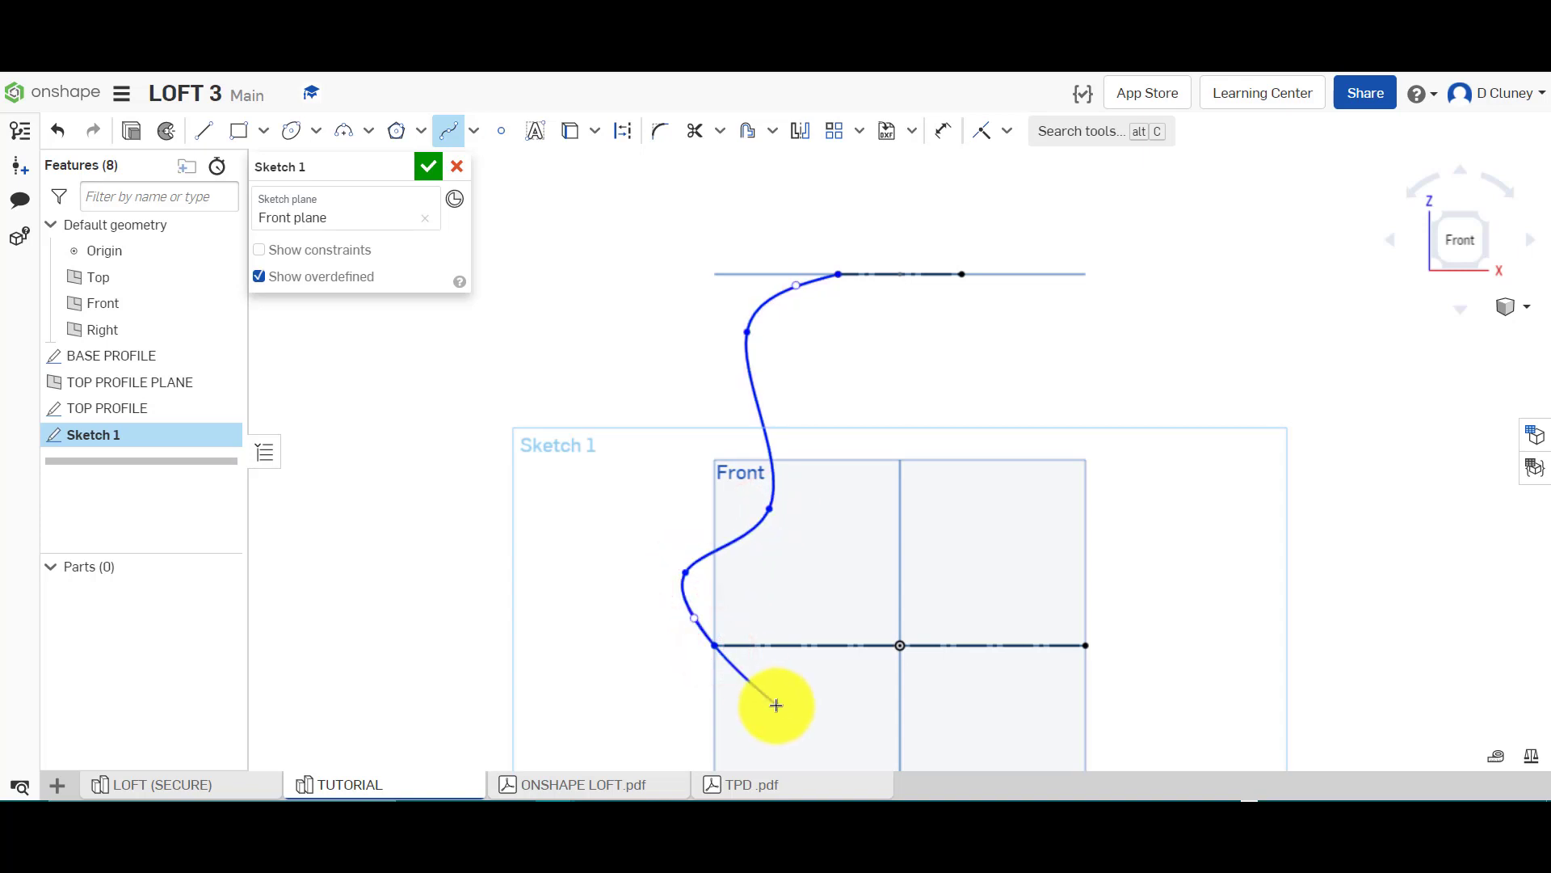
{"action": "left_click", "coordinate": [709, 643]}
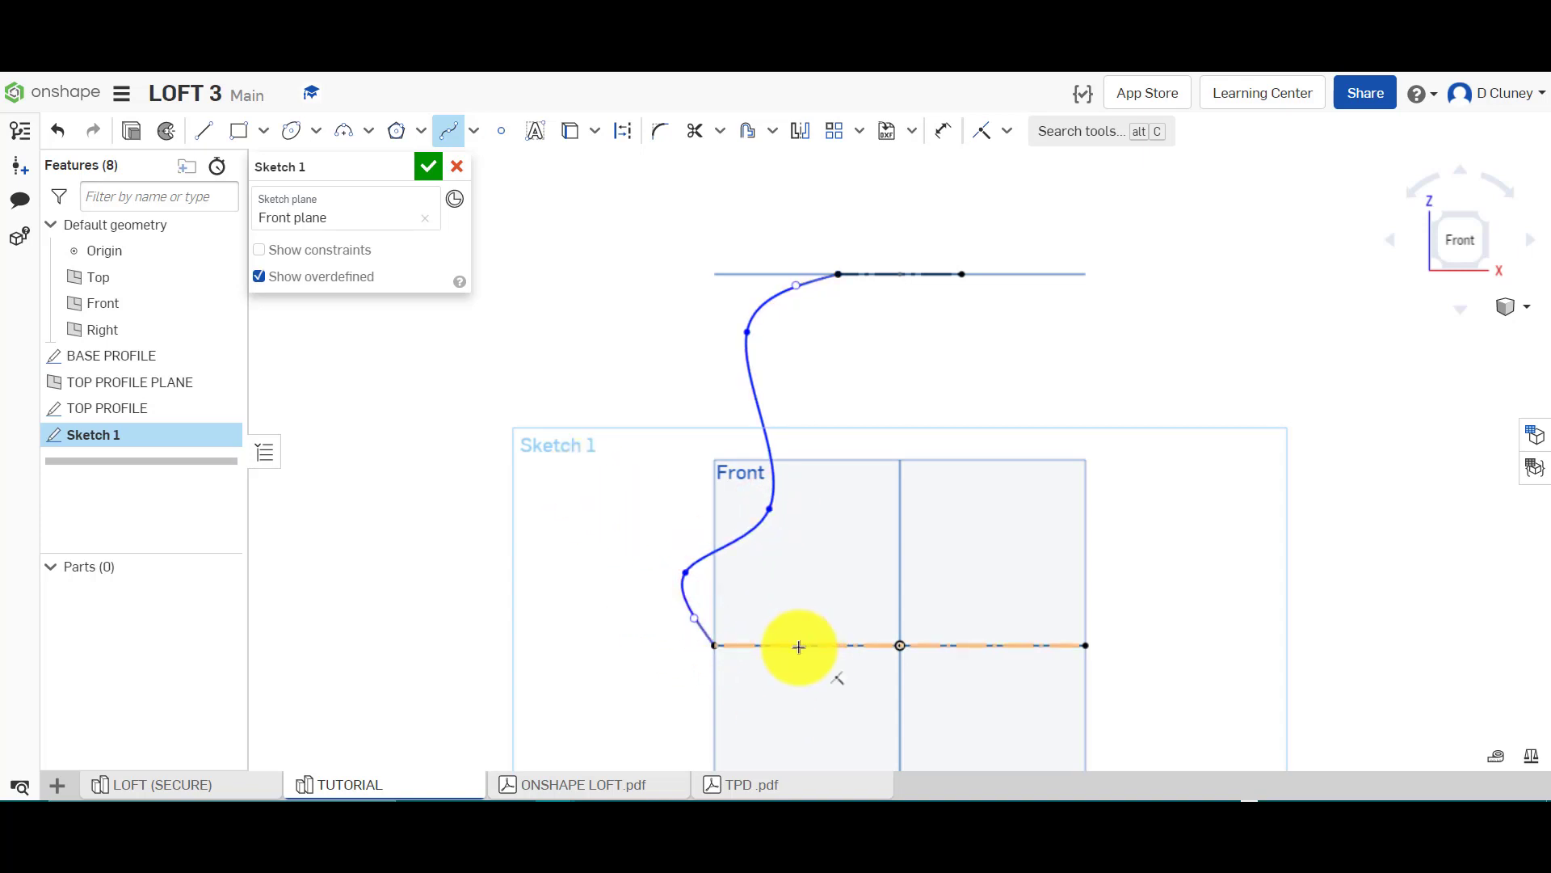
Reshape the spline by moving a point, then bring up the LOFT (SECURE) reference's GUIDES sketch
{"action": "scroll", "coordinate": [755, 618], "scroll_direction": "up", "scroll_amount": 2}
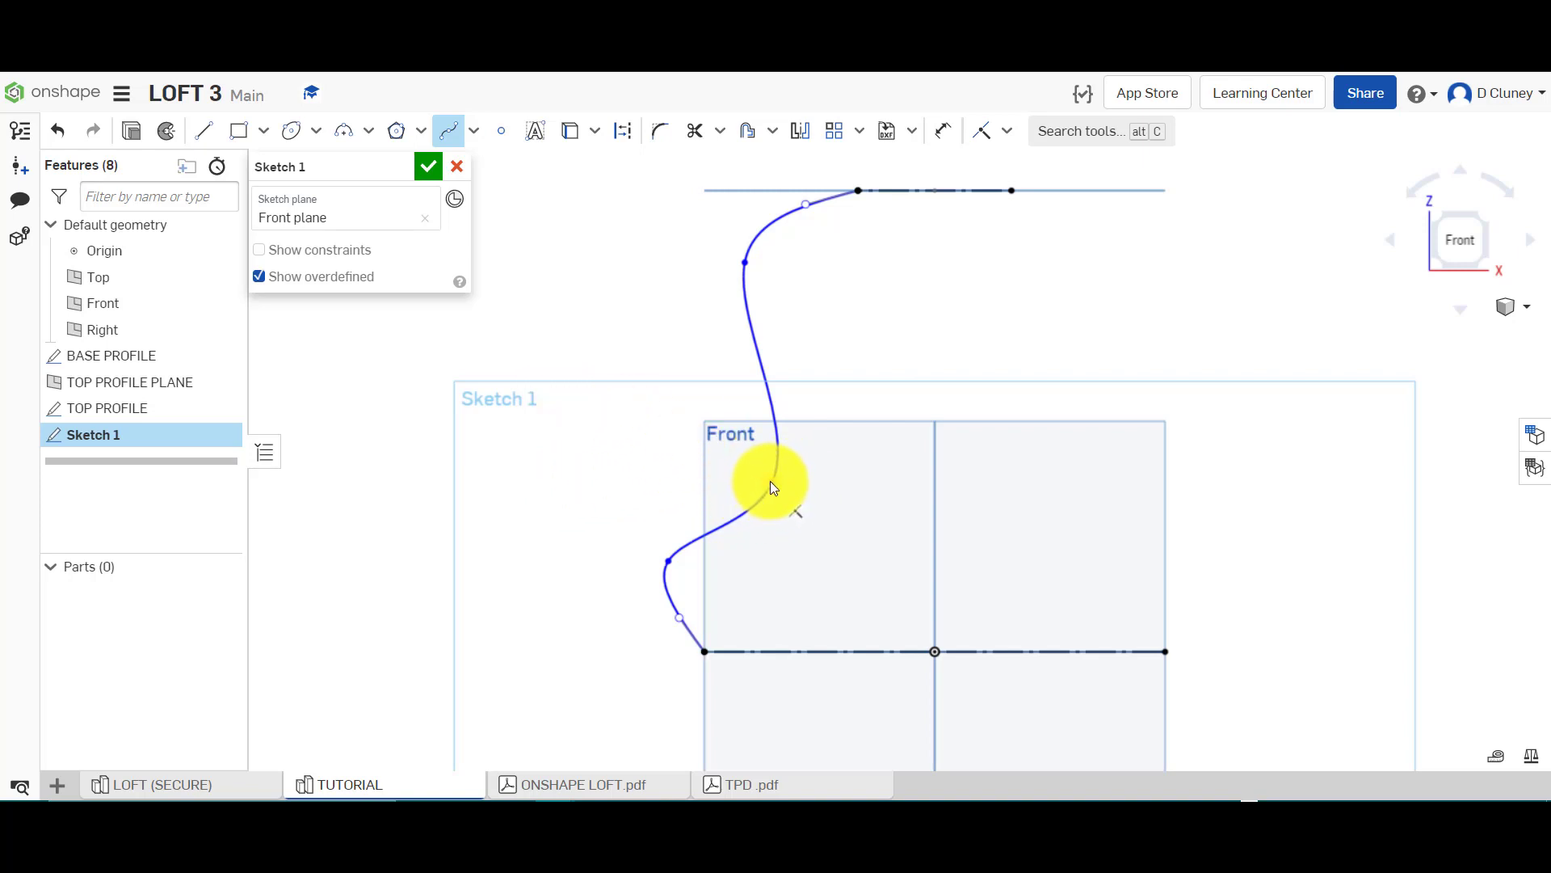
{"action": "mouse_move", "coordinate": [775, 480]}
{"action": "left_mouse_down"}
{"action": "mouse_move", "coordinate": [642, 420]}
{"action": "mouse_move", "coordinate": [791, 478]}
{"action": "left_mouse_up"}
{"action": "left_click", "coordinate": [476, 131]}
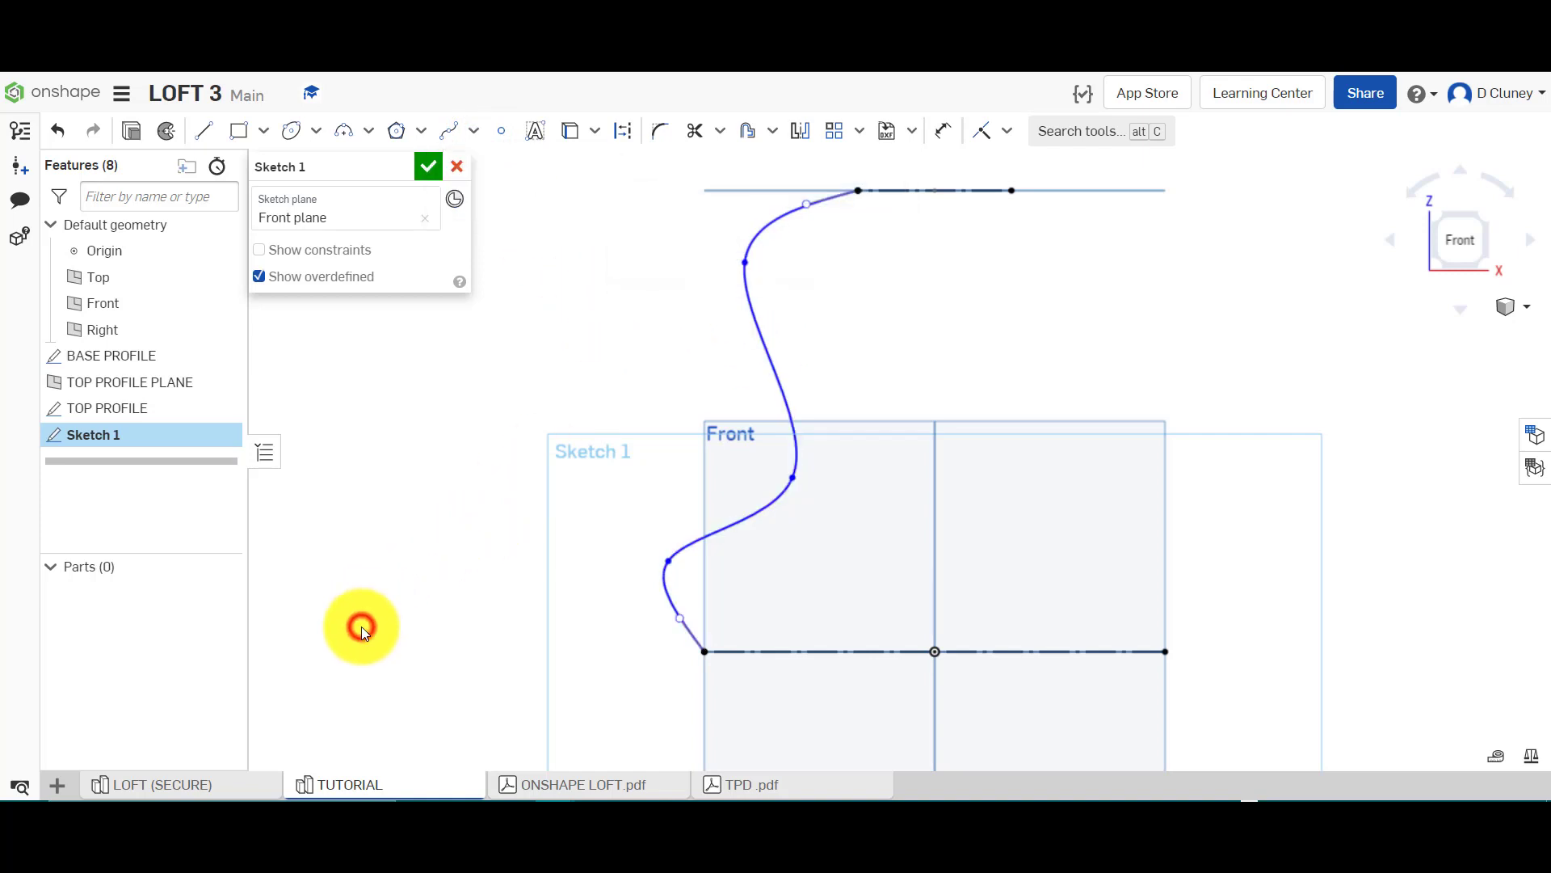
{"action": "left_click", "coordinate": [223, 786]}
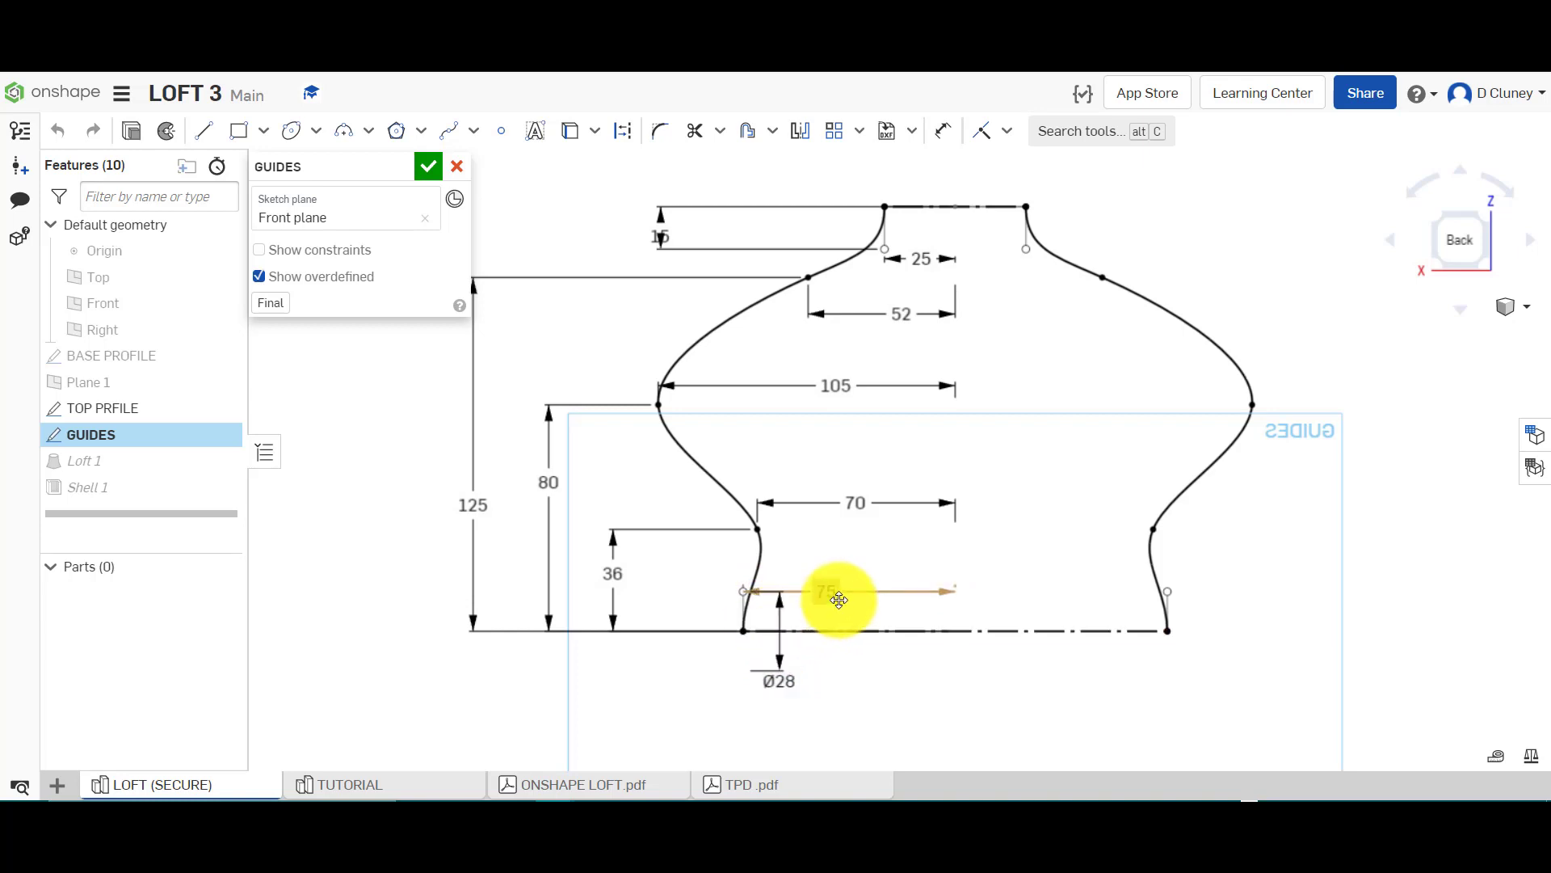
Dimension the guide spline's lower point 75 from the vertical centre line
{"action": "left_click", "coordinate": [361, 788]}
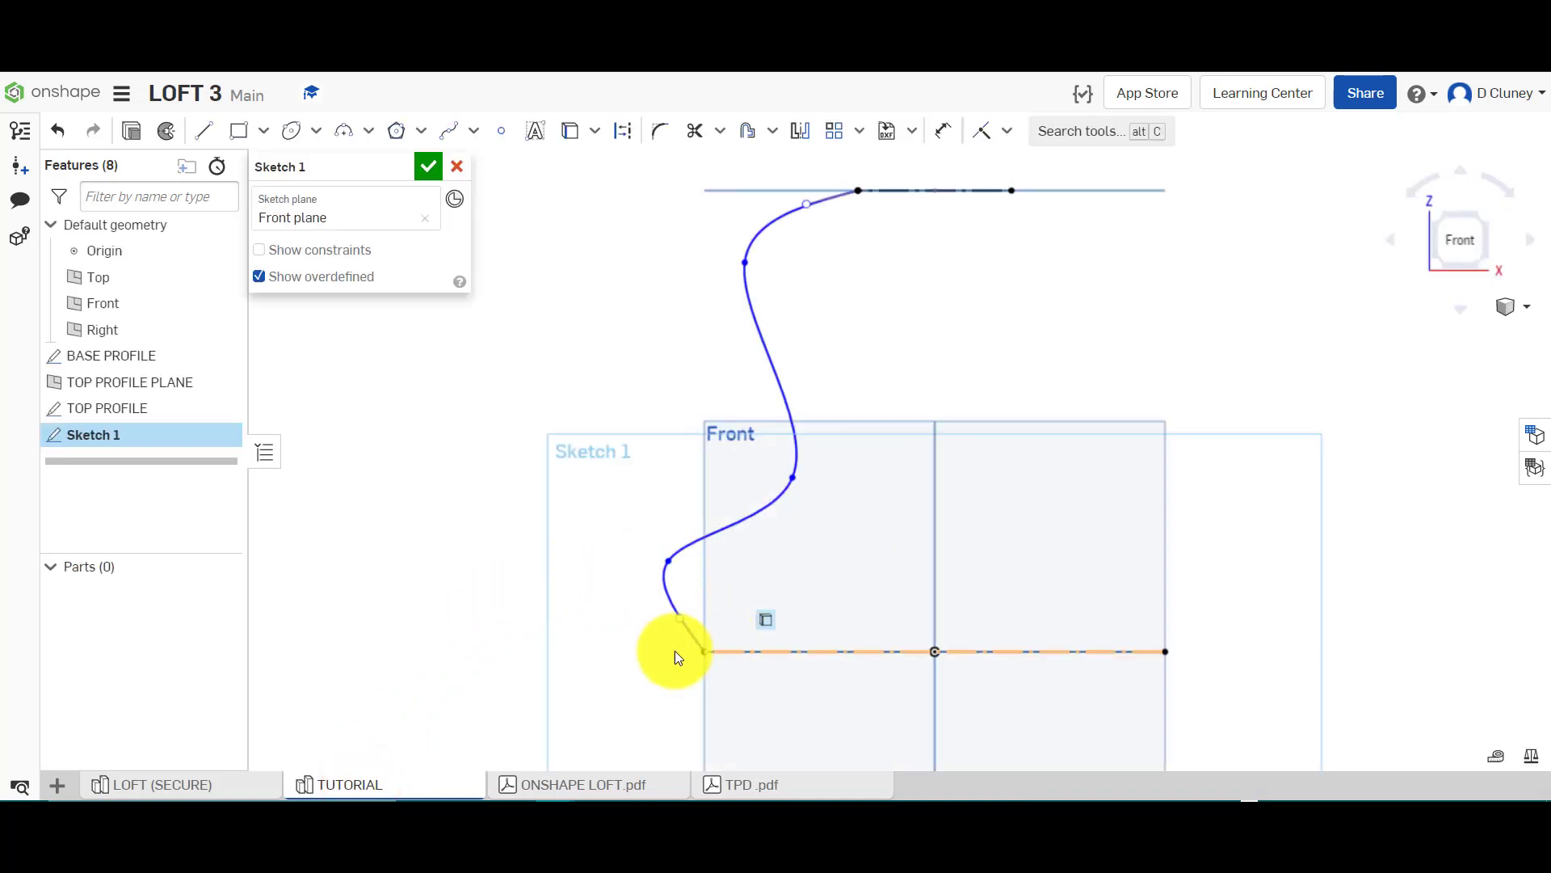
{"action": "key", "text": "q"}
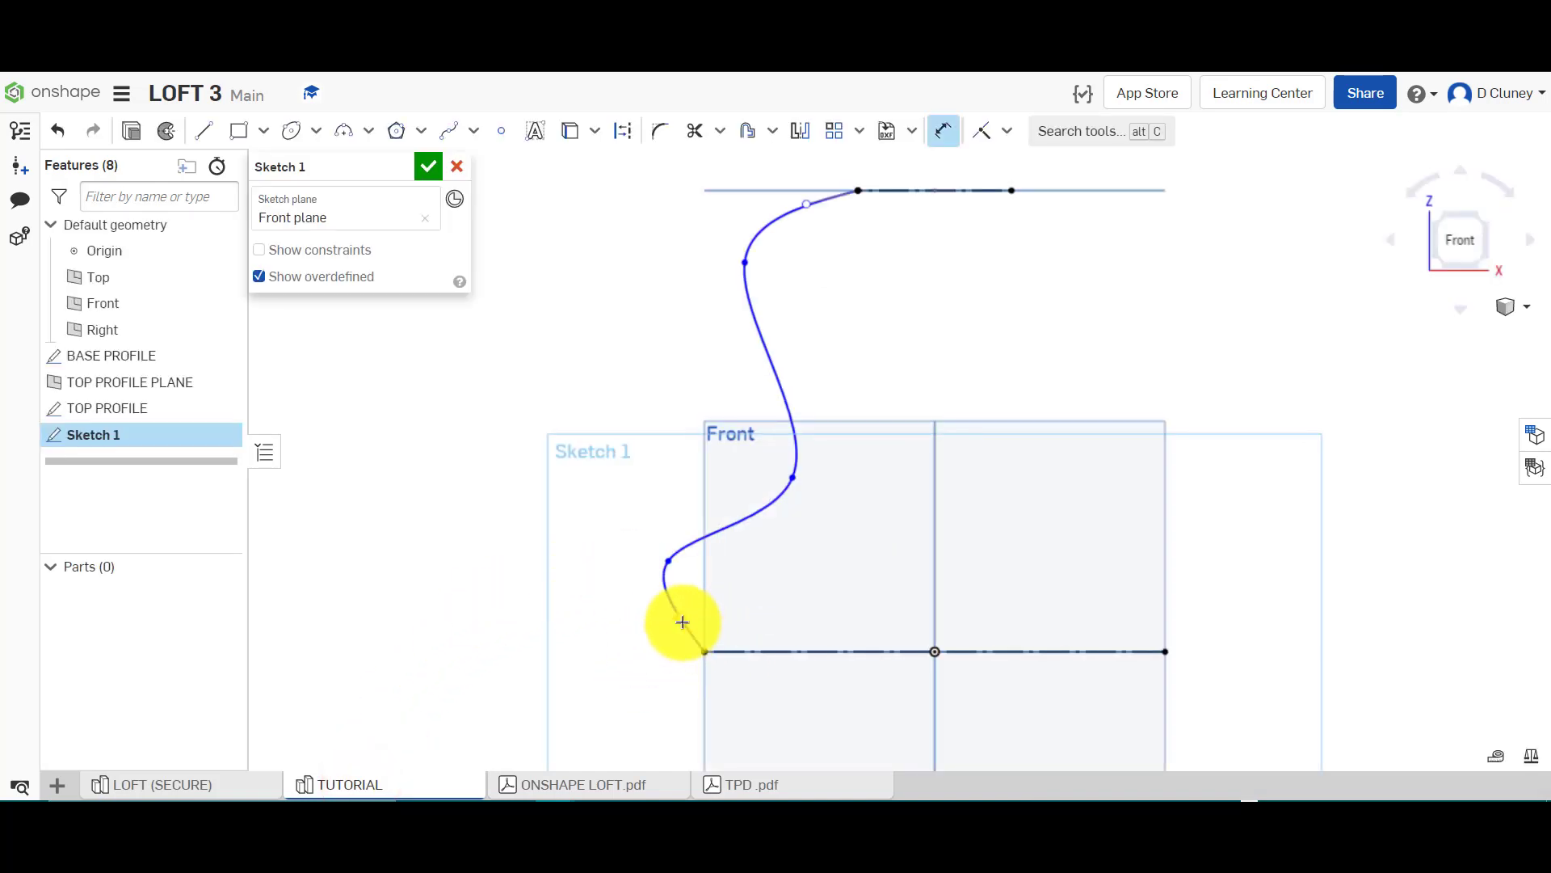
{"action": "left_click", "coordinate": [685, 623]}
{"action": "left_click", "coordinate": [935, 615]}
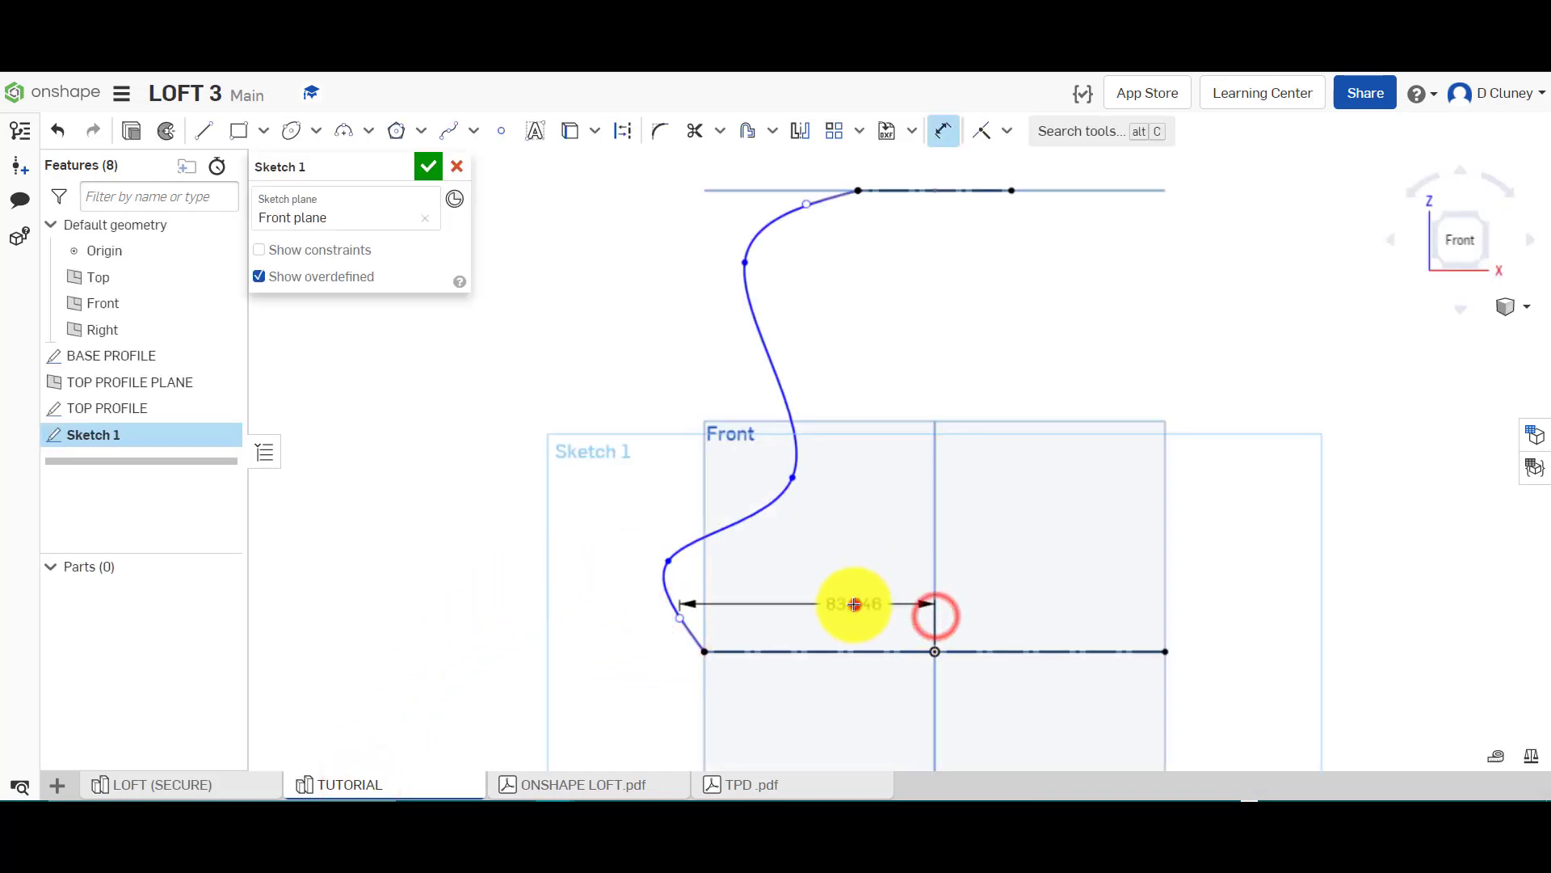
{"action": "left_click", "coordinate": [857, 602]}
{"action": "type", "text": "75"}
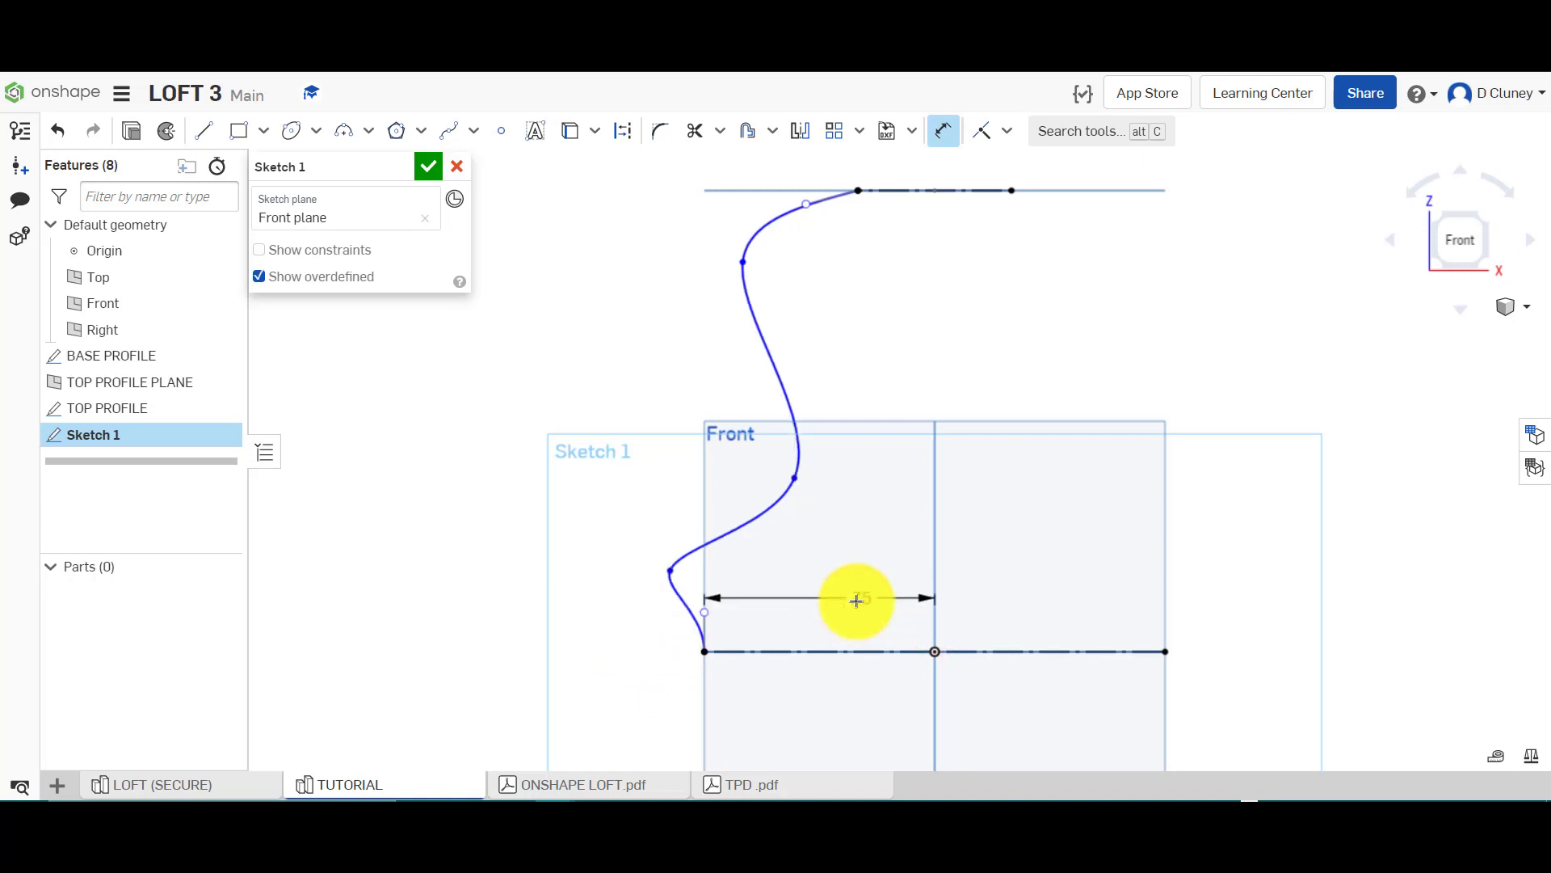
{"action": "key", "text": "Return"}
{"action": "scroll", "coordinate": [831, 610], "scroll_direction": "down", "scroll_amount": 2}
{"action": "scroll", "coordinate": [738, 623], "scroll_direction": "up", "scroll_amount": 3}
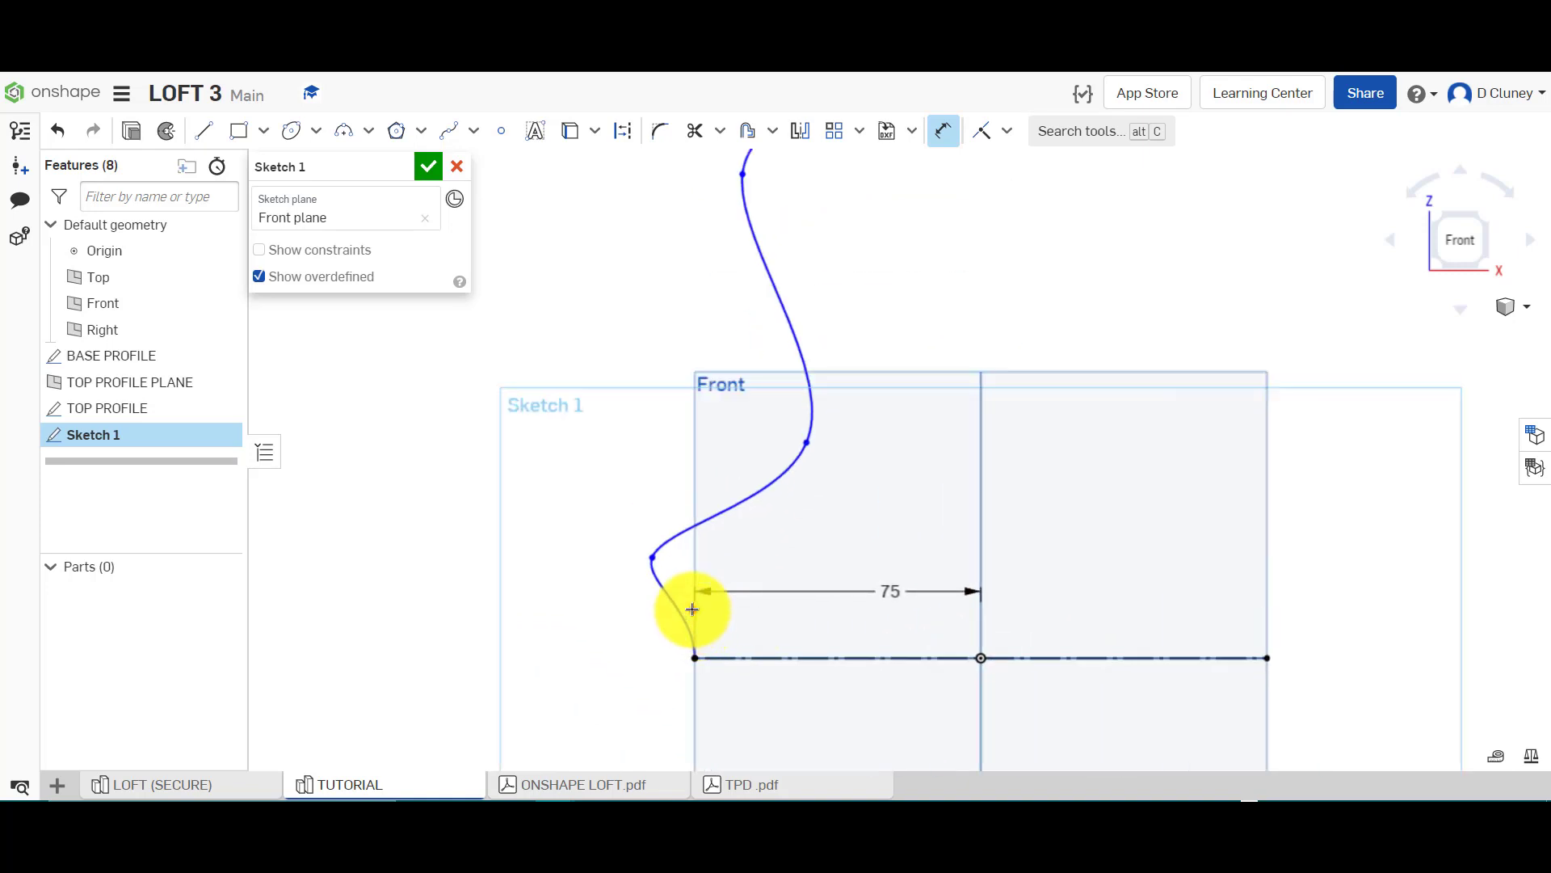
Dimension that point 14 above the base line, then compare against the LOFT (SECURE) reference
{"action": "left_click", "coordinate": [694, 610]}
{"action": "left_click", "coordinate": [727, 655]}
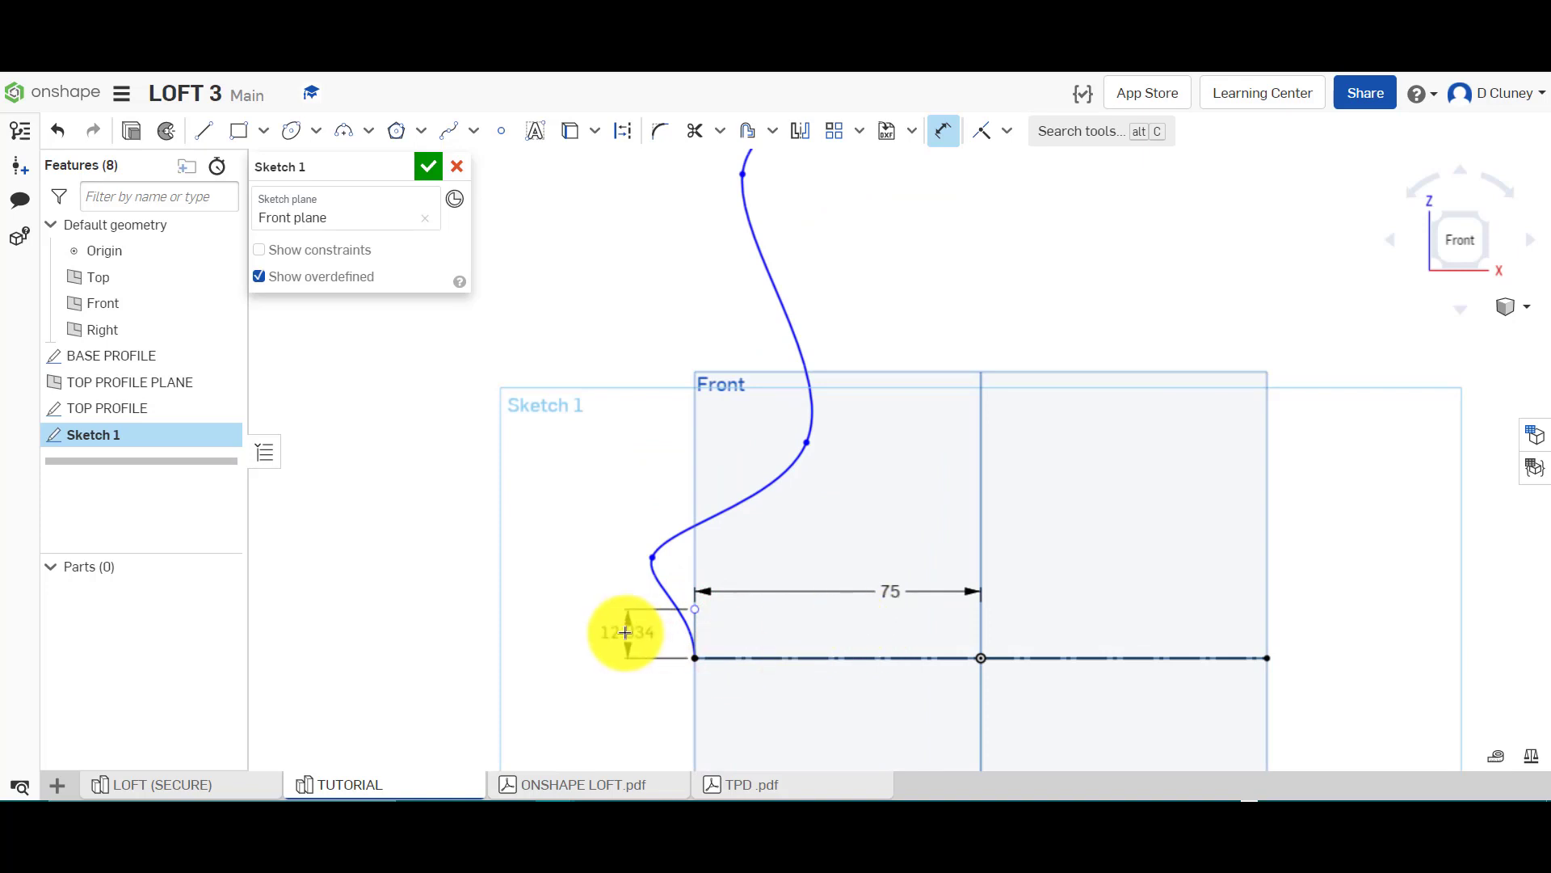
{"action": "left_click", "coordinate": [627, 630]}
{"action": "key", "text": "Return"}
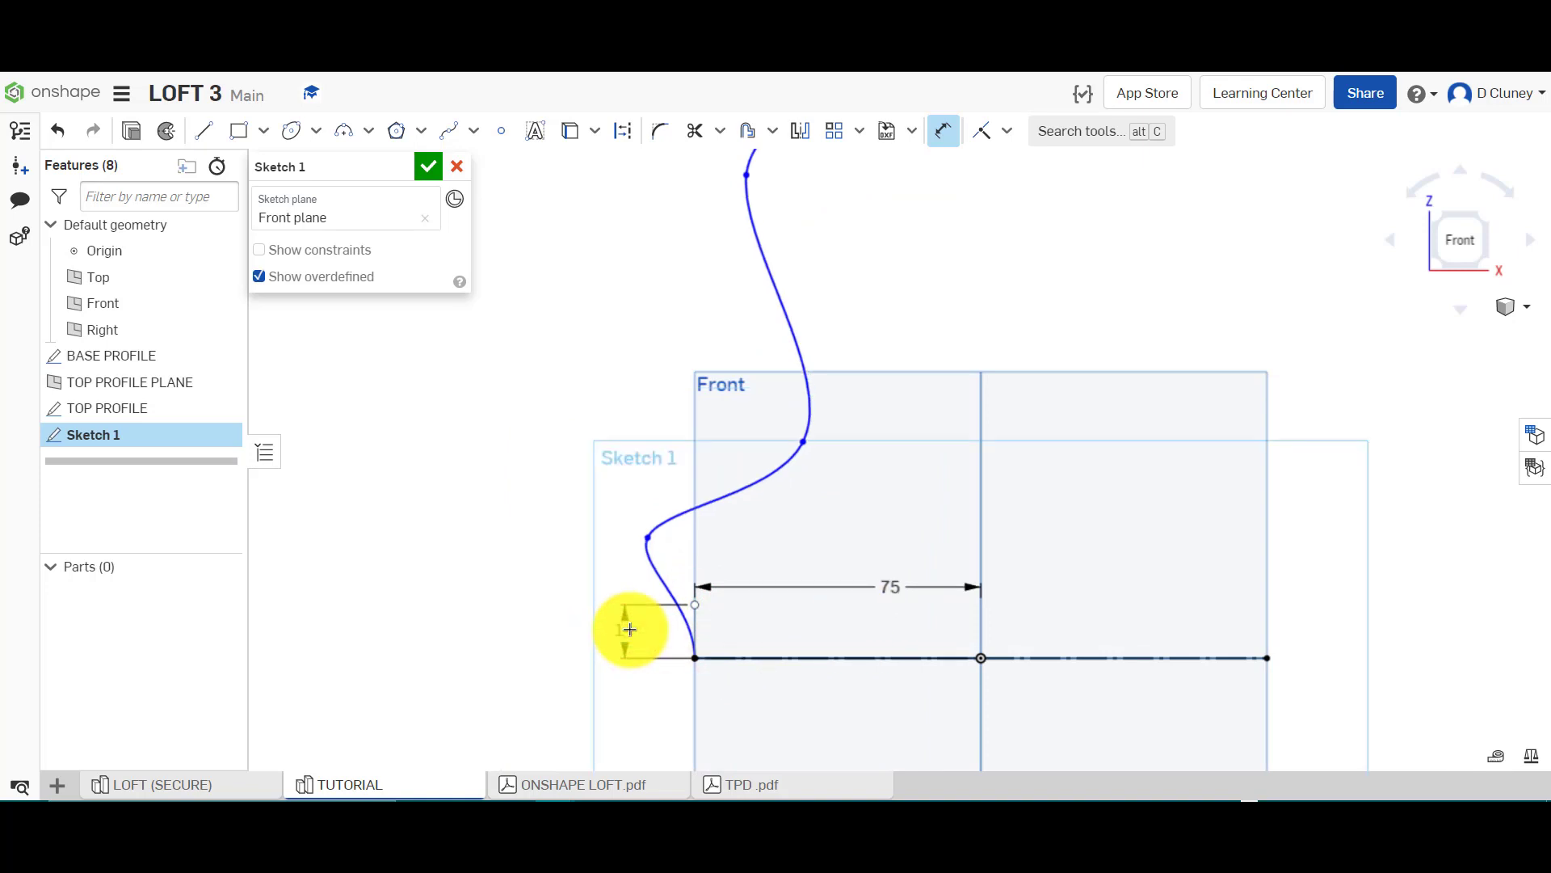
{"action": "left_click", "coordinate": [204, 787]}
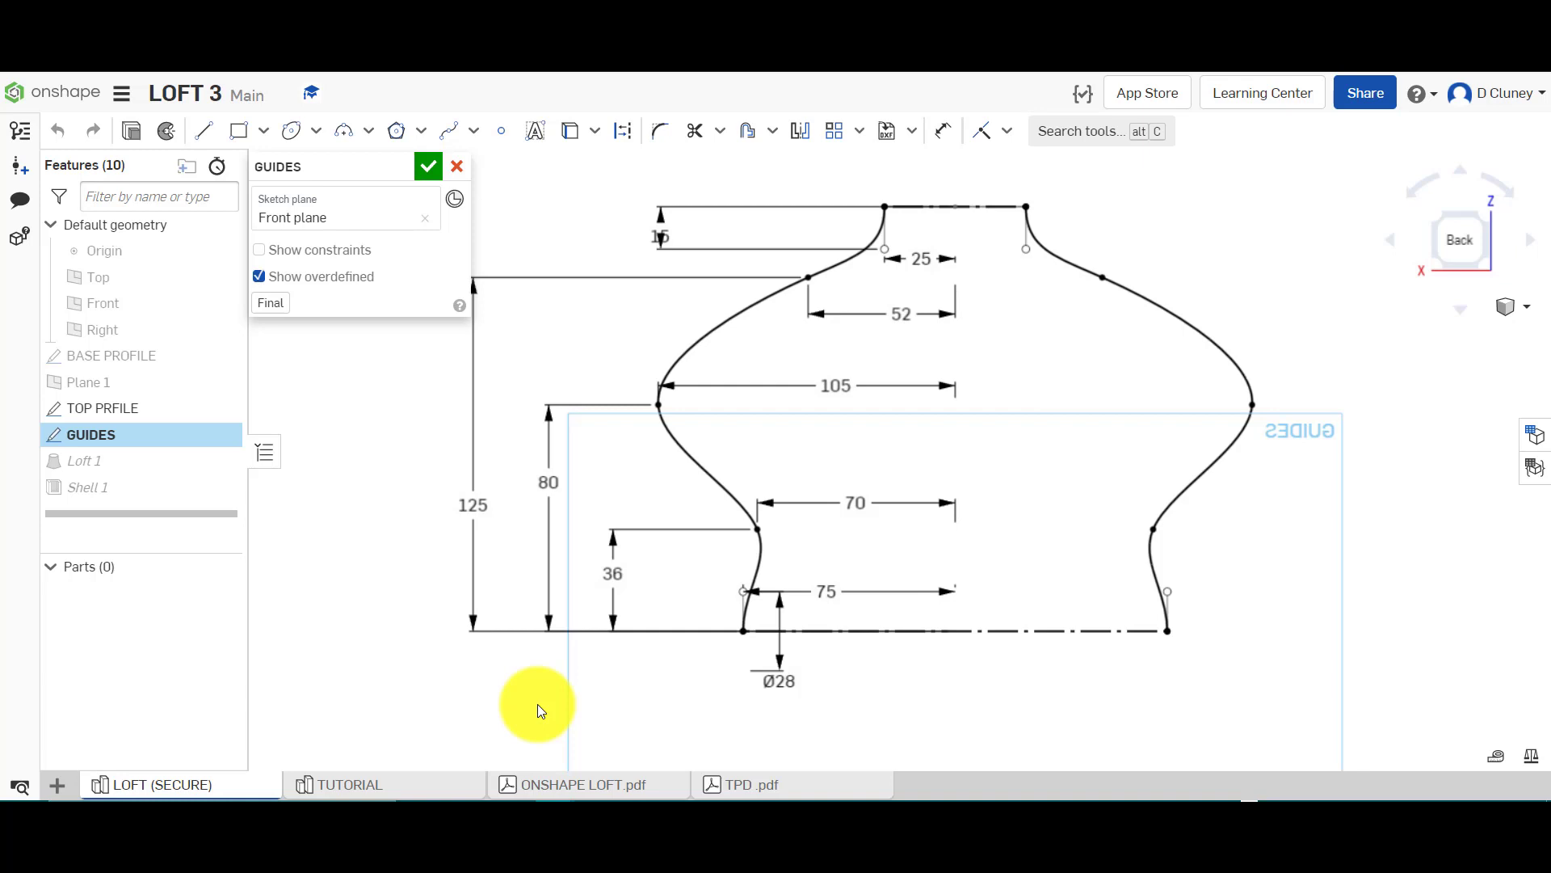
{"action": "left_click", "coordinate": [399, 785]}
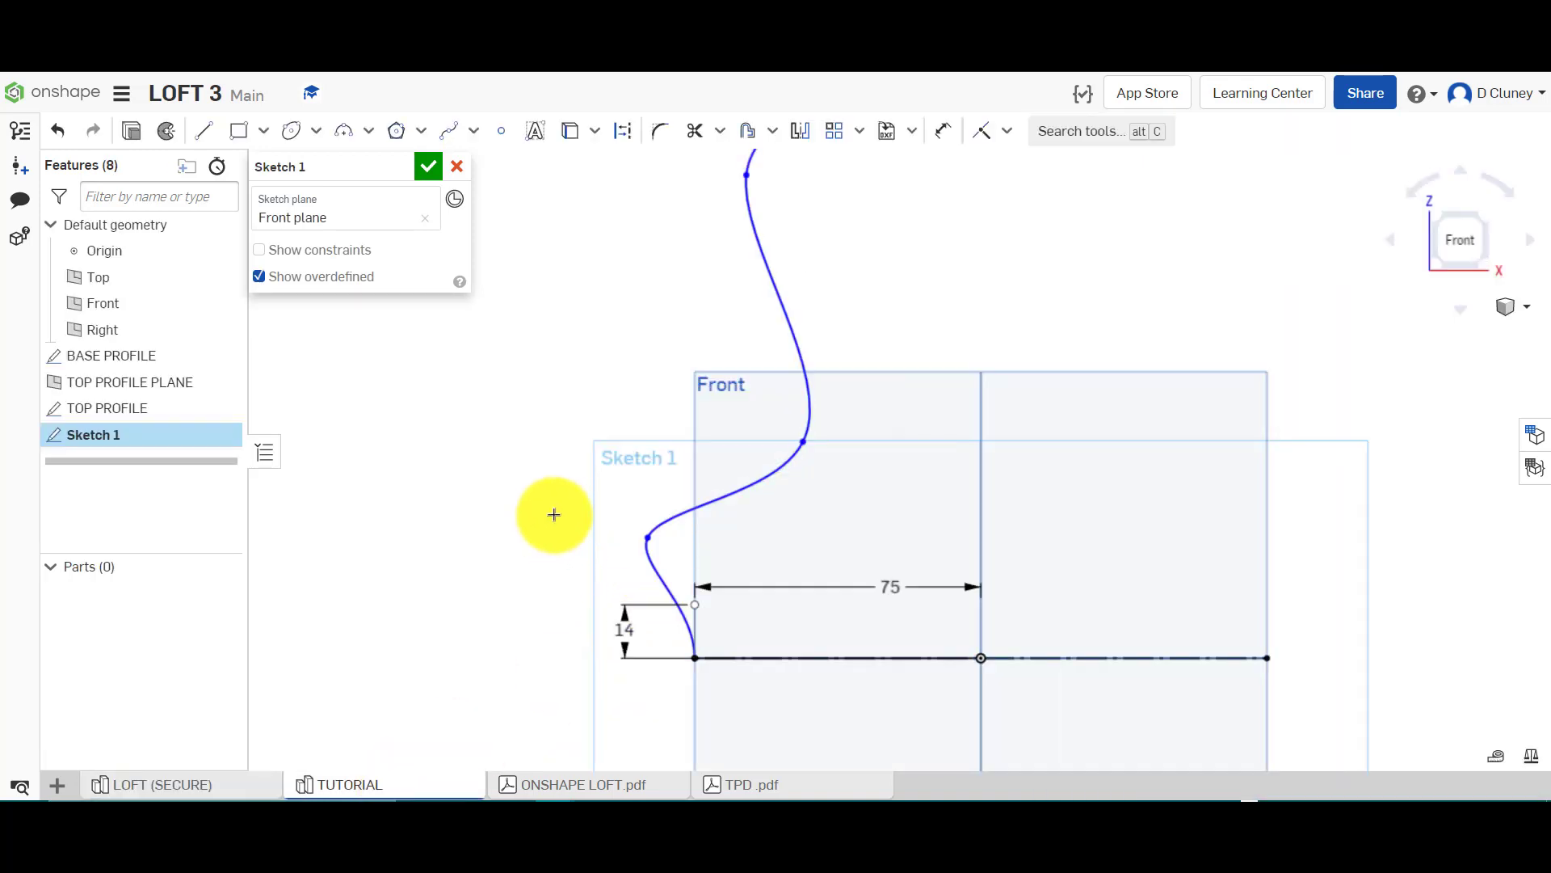
Dimension the lower spline point 36 above the bottom line
{"action": "key", "text": "u"}
{"action": "left_click", "coordinate": [646, 537]}
{"action": "left_click", "coordinate": [800, 658]}
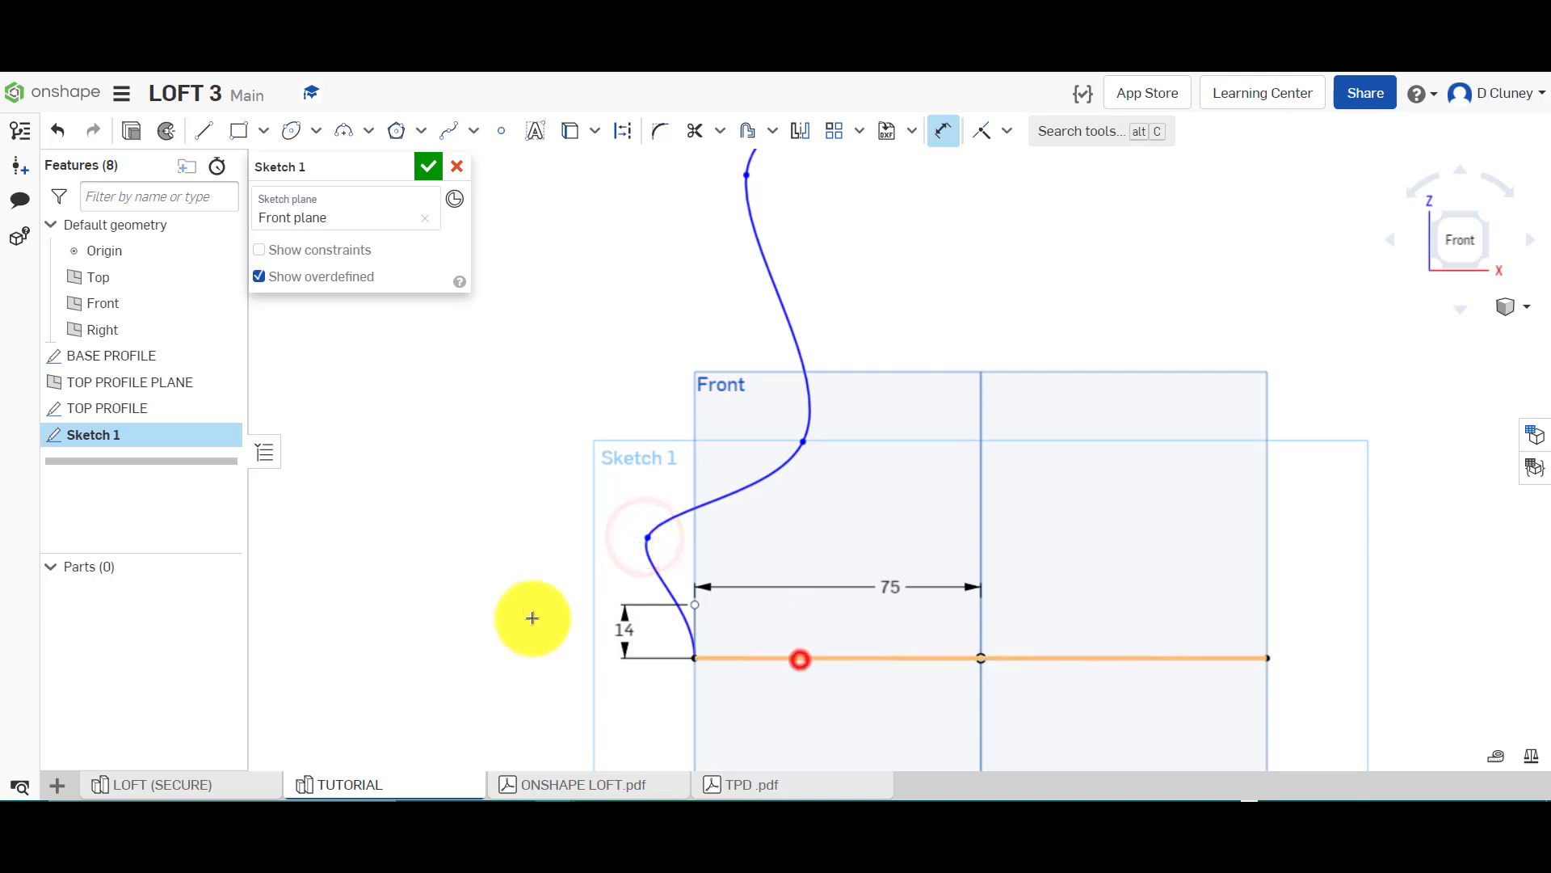
{"action": "left_click", "coordinate": [530, 603]}
{"action": "type", "text": "36"}
{"action": "key", "text": "Return"}
Dimension the same point 70 from the centre line and check the LOFT (SECURE) reference
{"action": "left_click", "coordinate": [659, 522]}
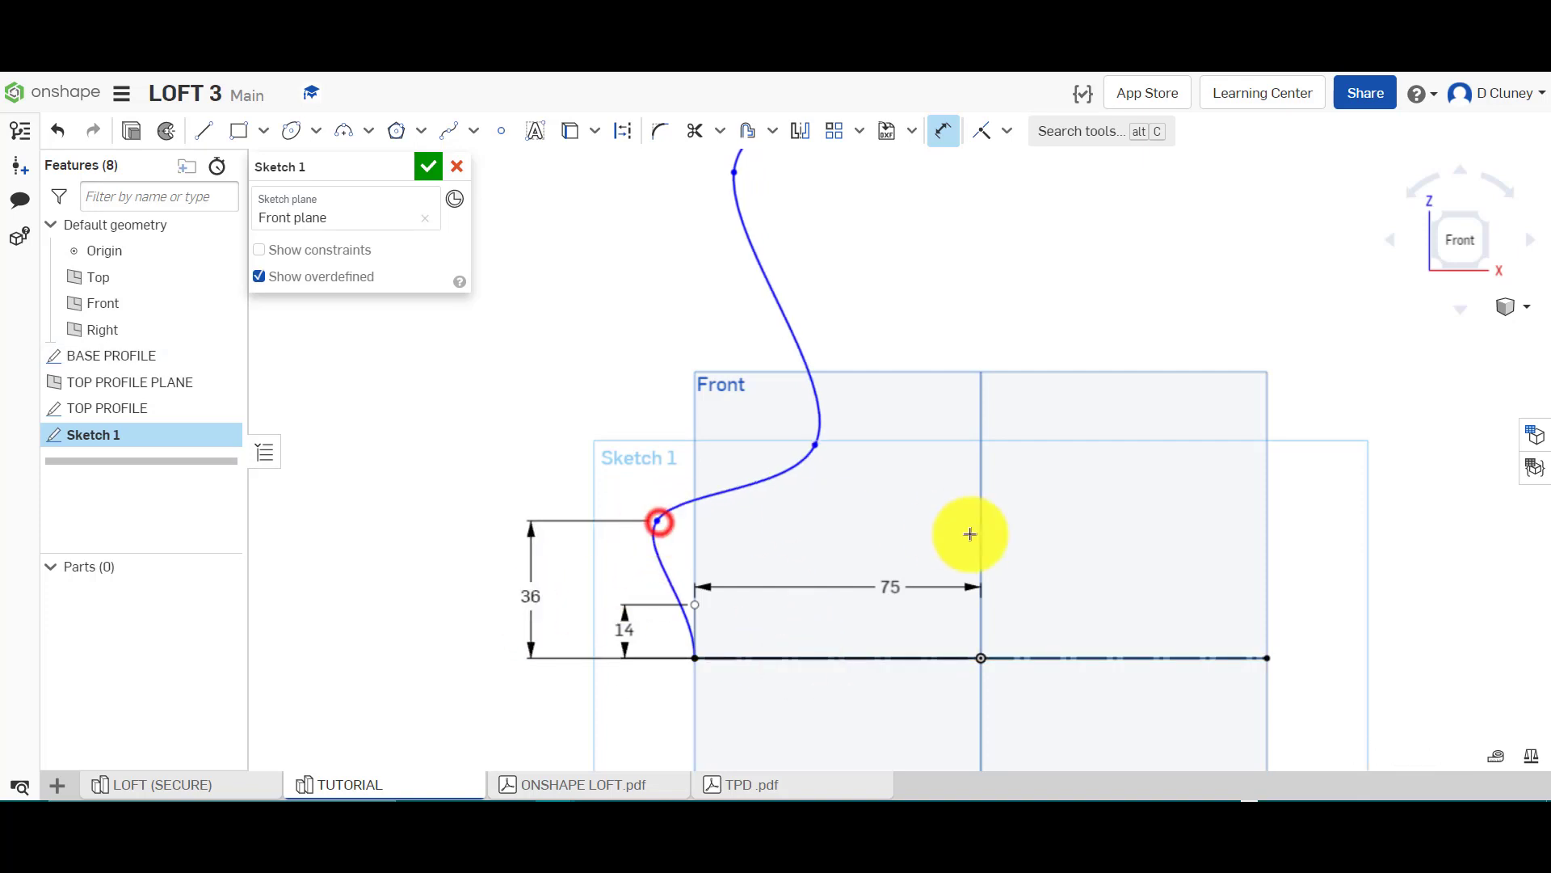
{"action": "left_click", "coordinate": [981, 535]}
{"action": "left_click", "coordinate": [907, 527]}
{"action": "type", "text": "70"}
{"action": "key", "text": "Return"}
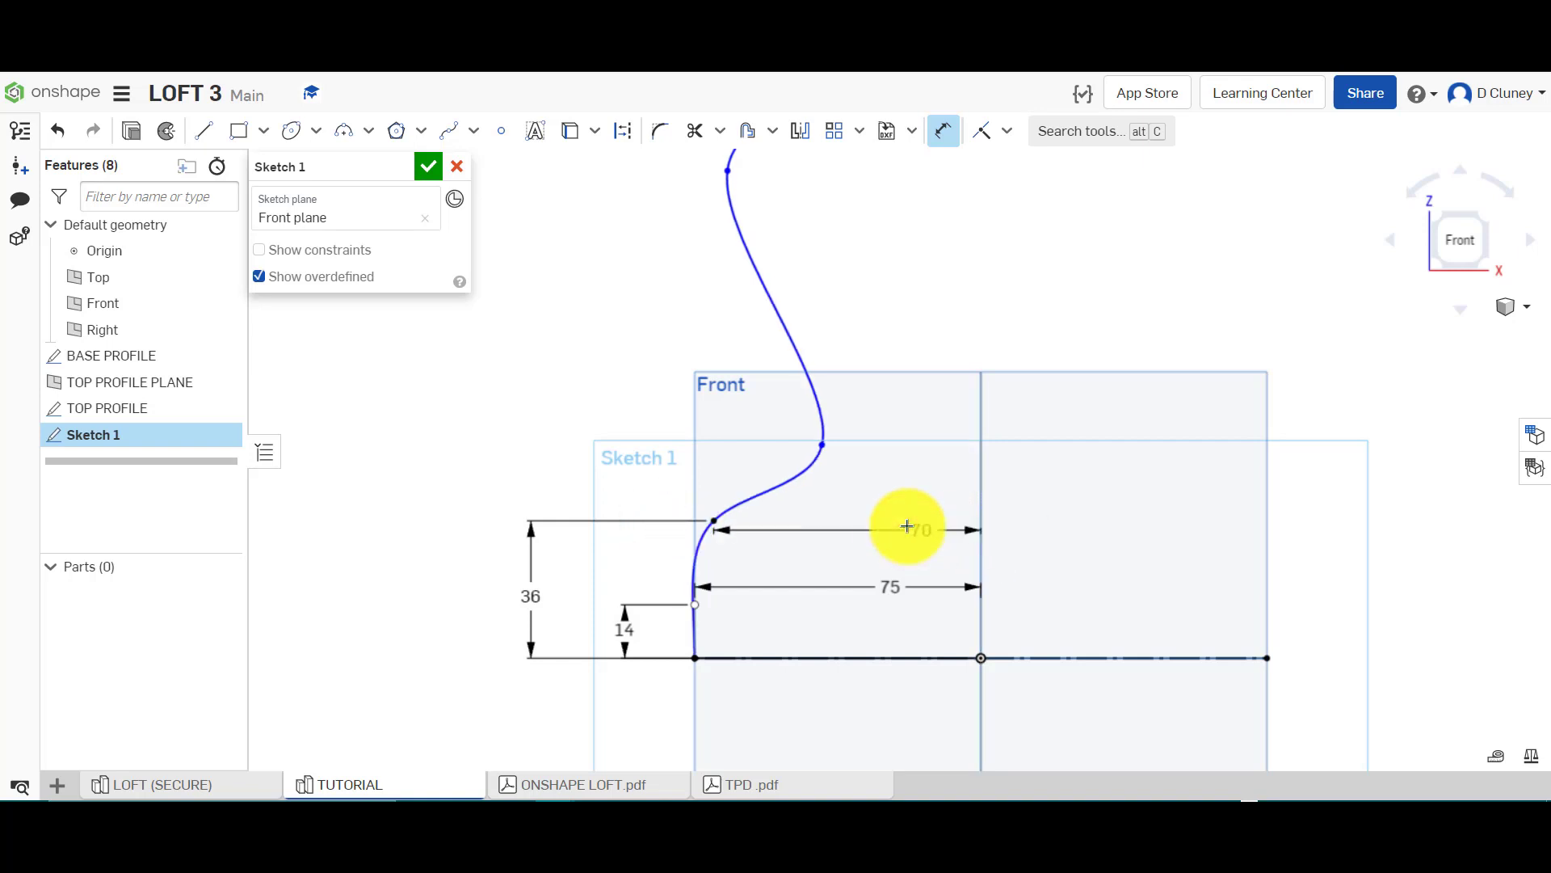
{"action": "left_click", "coordinate": [257, 783]}
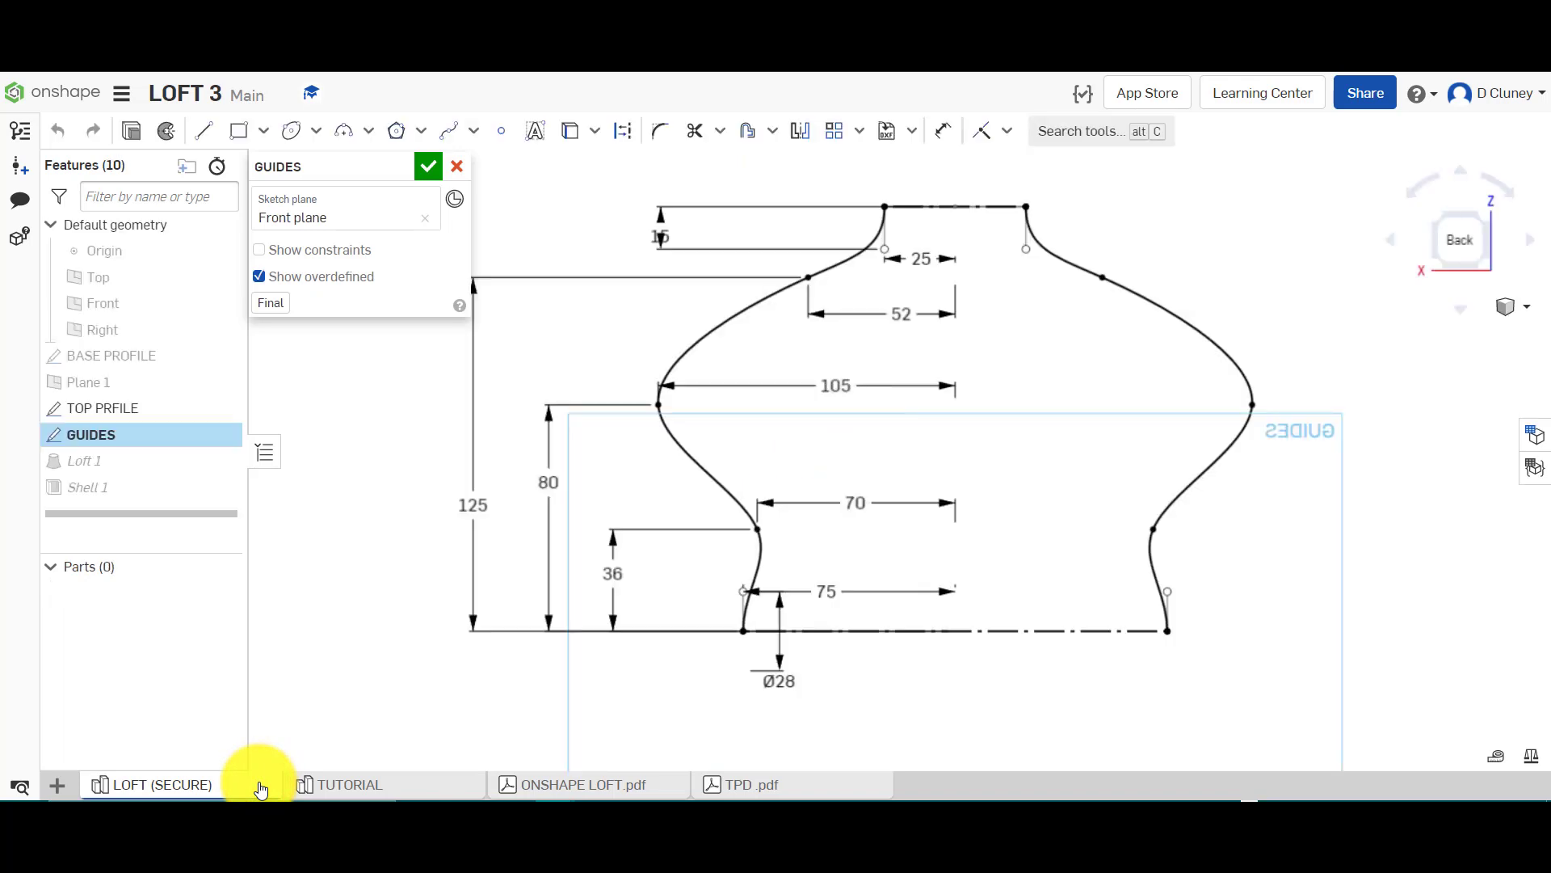
{"action": "left_click", "coordinate": [364, 780]}
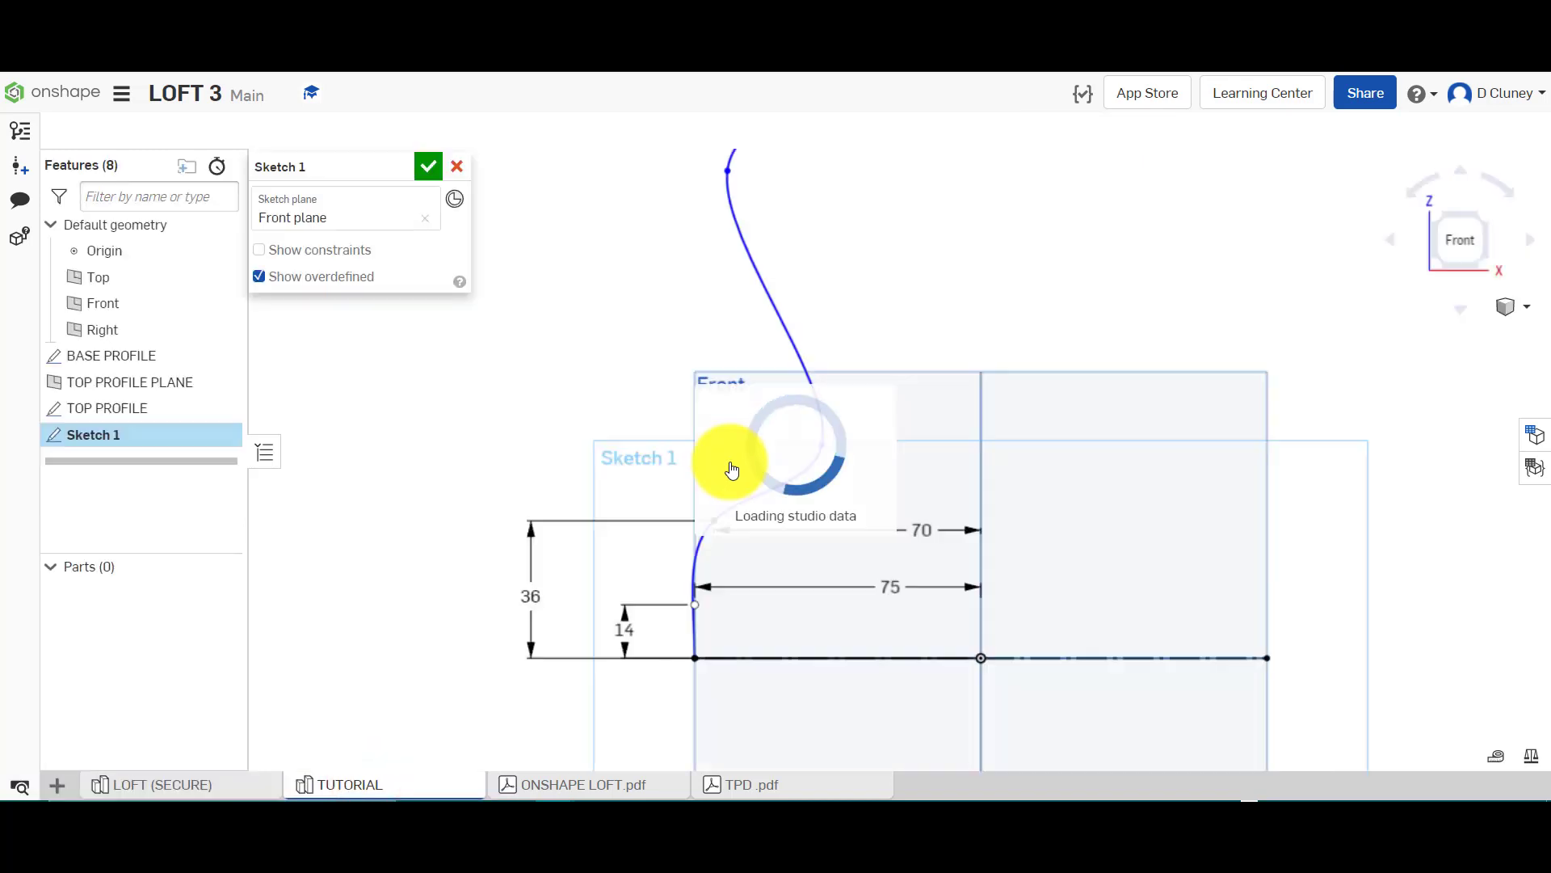
Dimension the spline's widest point 105 from the vertical centre line
{"action": "key", "text": "u"}
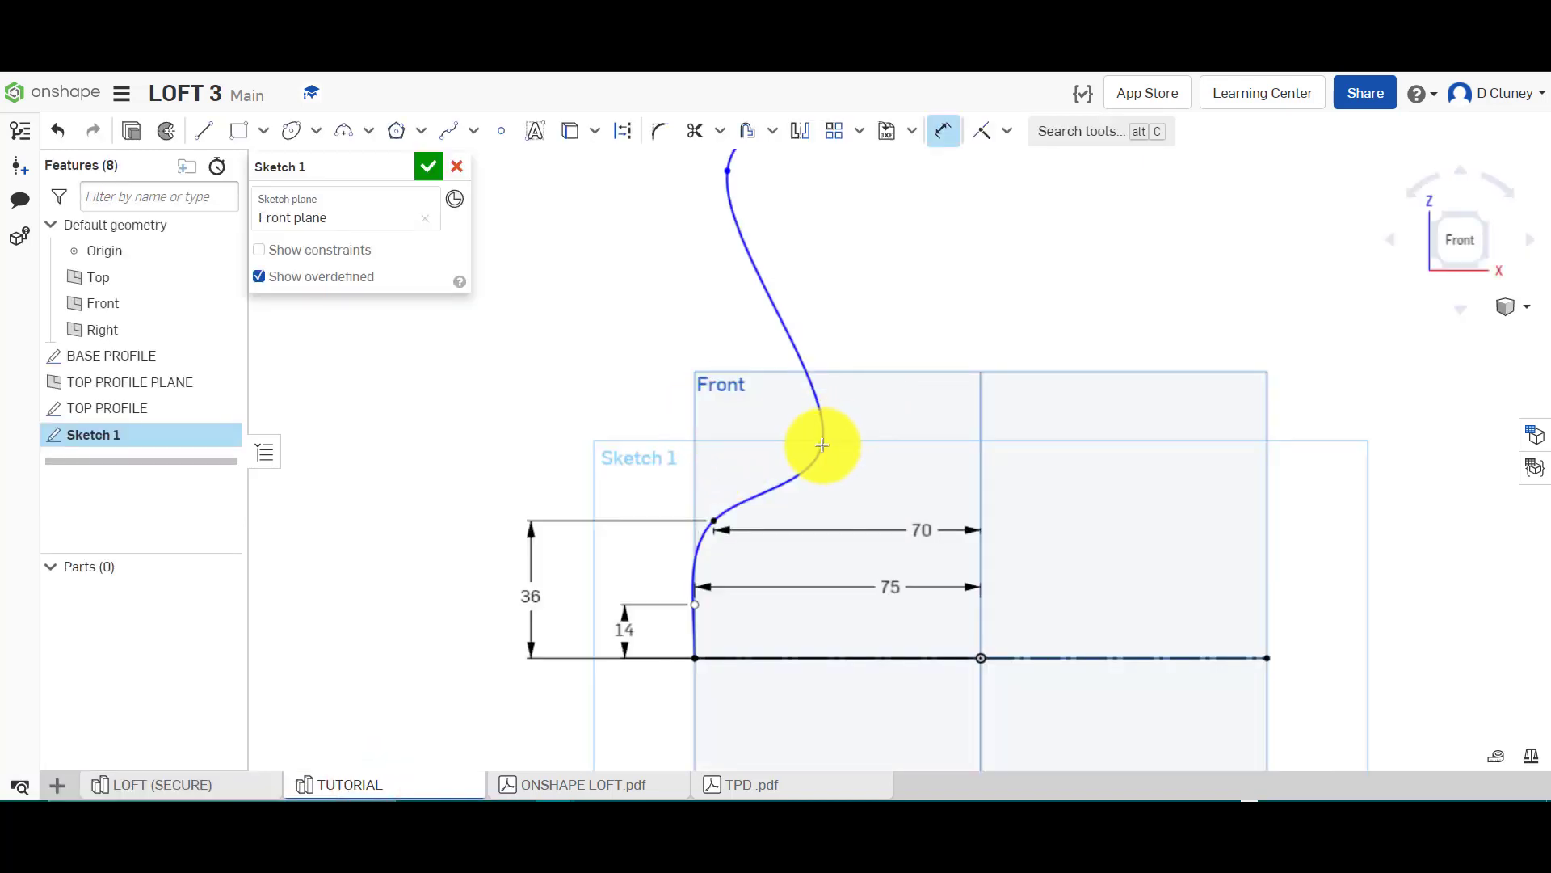
{"action": "left_click", "coordinate": [822, 445]}
{"action": "left_click", "coordinate": [981, 450]}
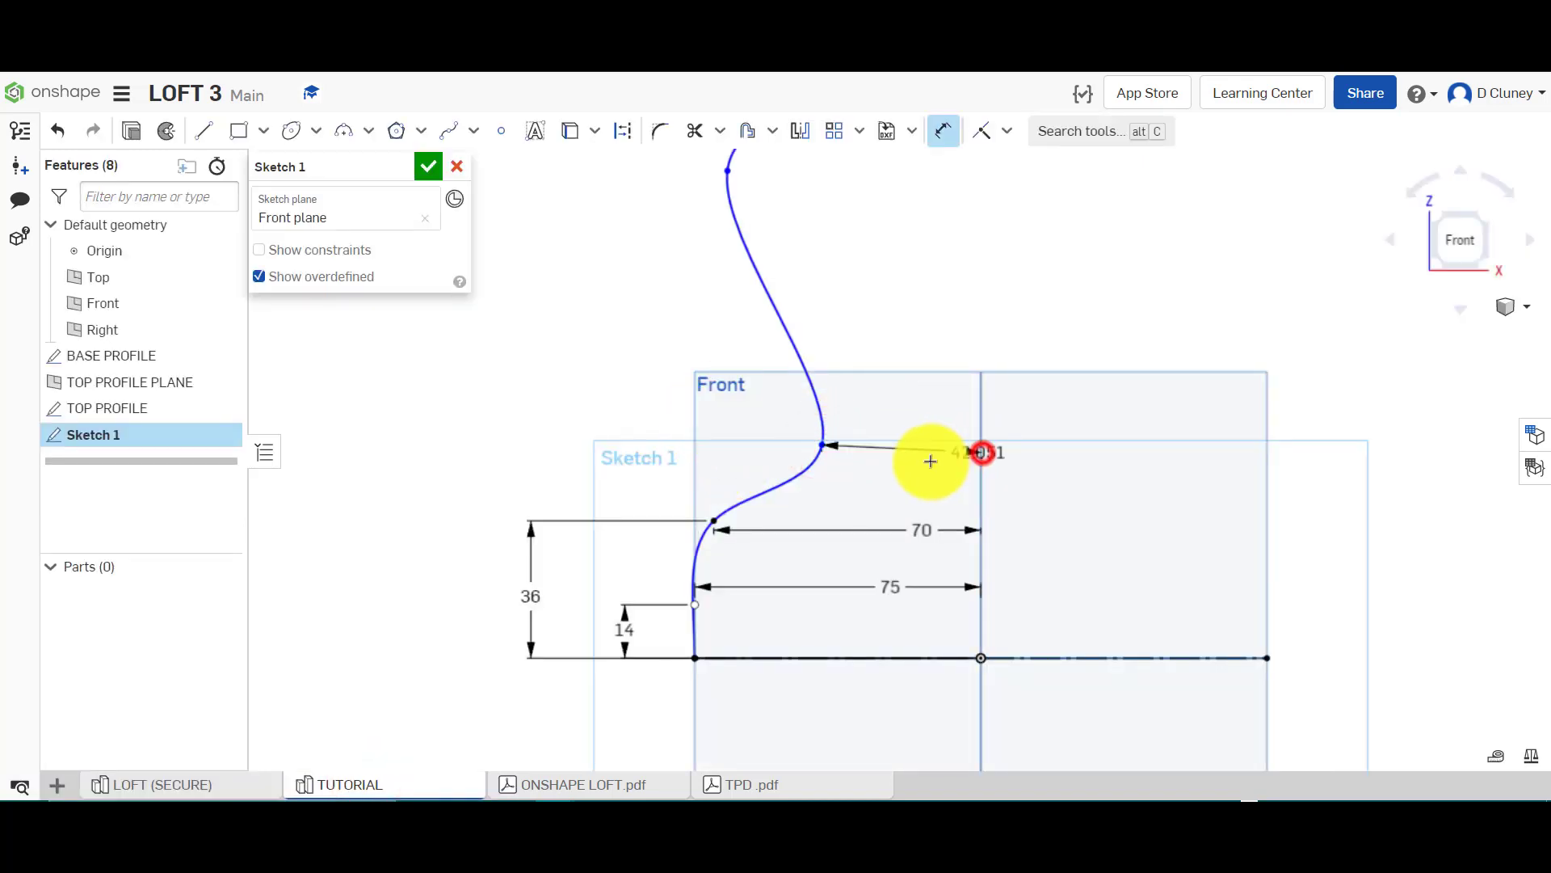
{"action": "left_click", "coordinate": [928, 459]}
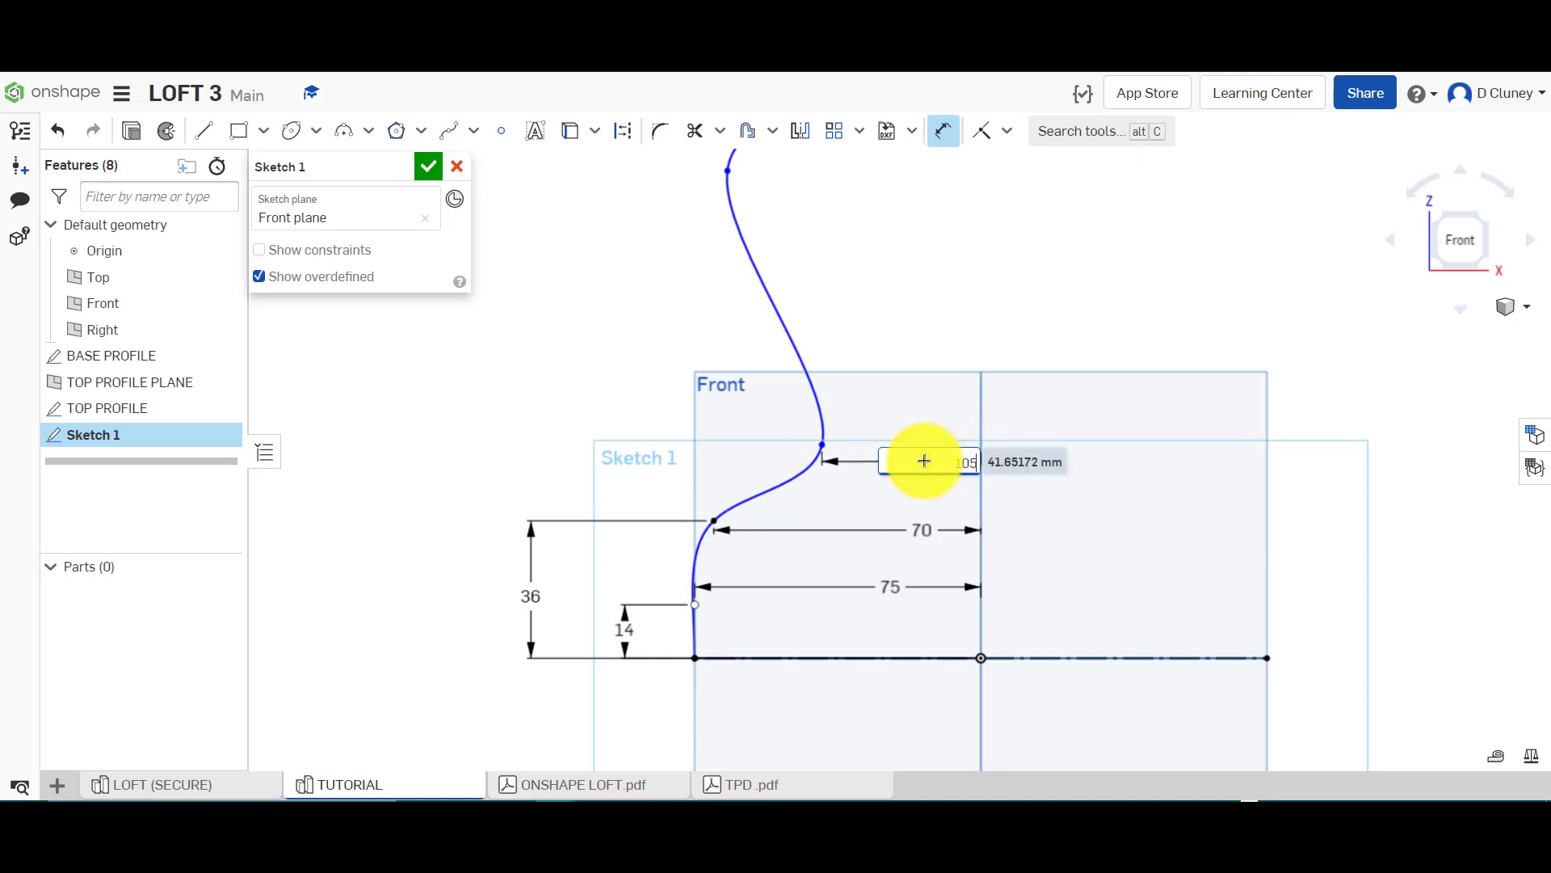
{"action": "key", "text": "Return"}
{"action": "type", "text": "105"}
{"action": "key", "text": "Return"}
{"action": "key", "text": "Escape"}
Dimension the widest point 80 above the bottom line, then check the LOFT (SECURE) reference
{"action": "key", "text": "d"}
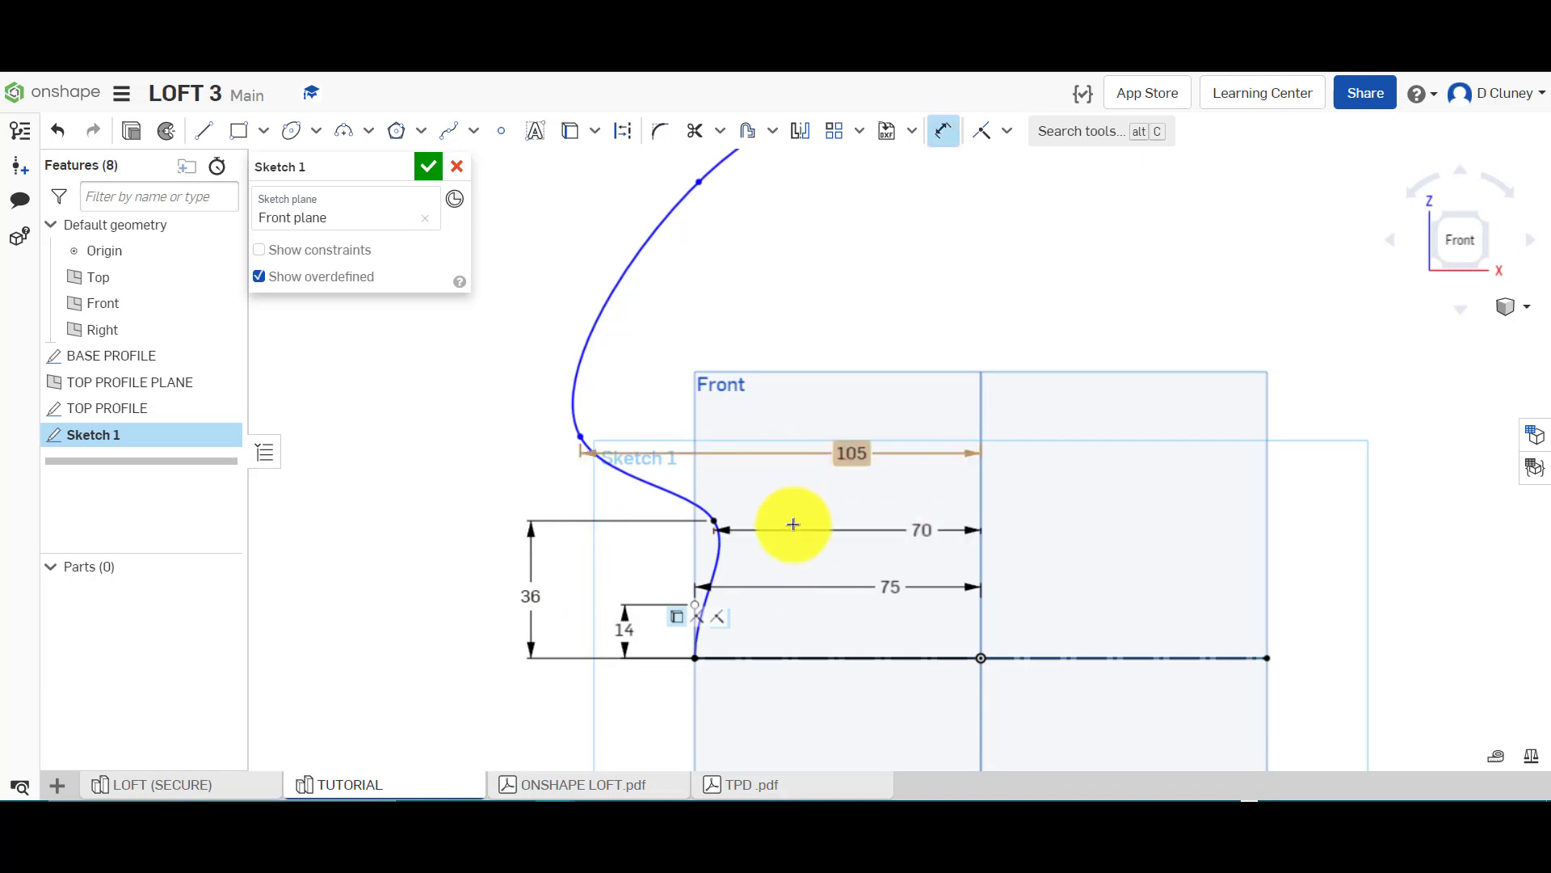
{"action": "left_click", "coordinate": [789, 658]}
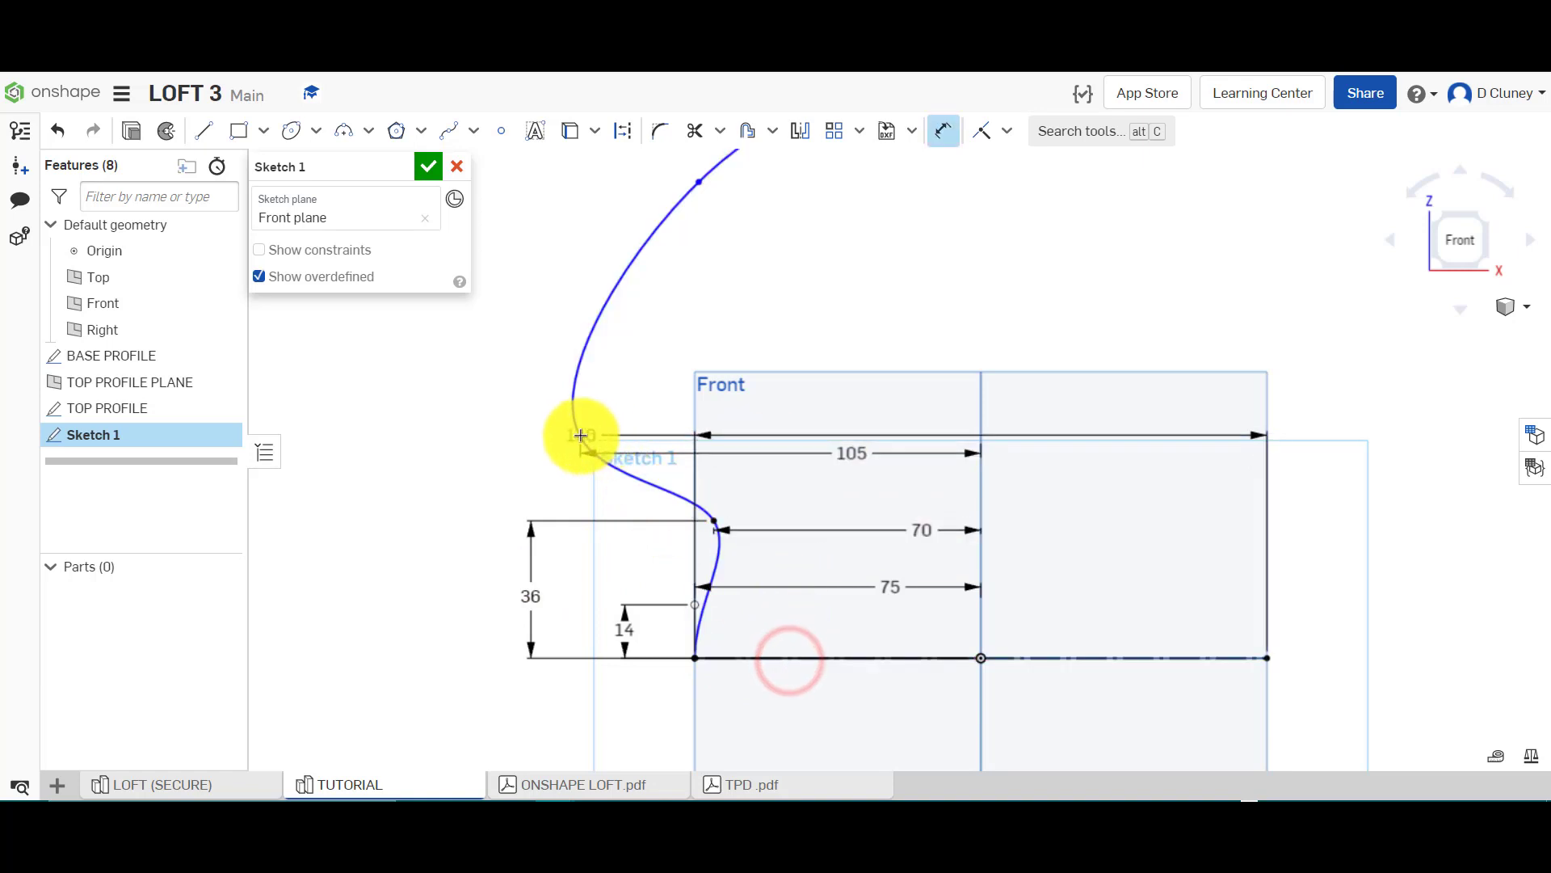
{"action": "left_click", "coordinate": [581, 436]}
{"action": "left_click", "coordinate": [405, 491]}
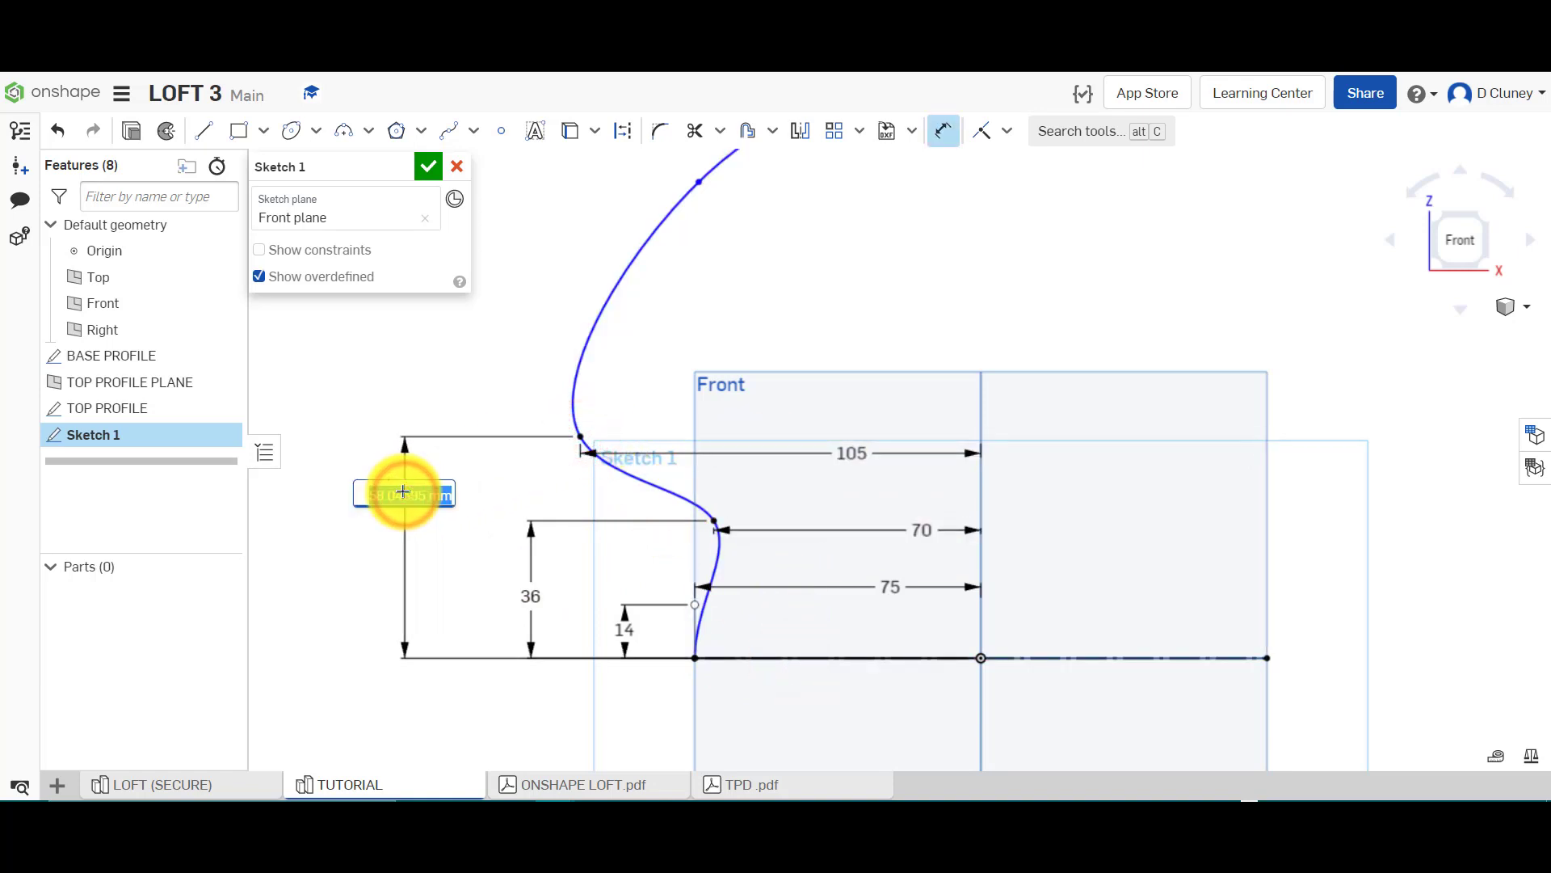
{"action": "type", "text": "80"}
{"action": "key", "text": "Return"}
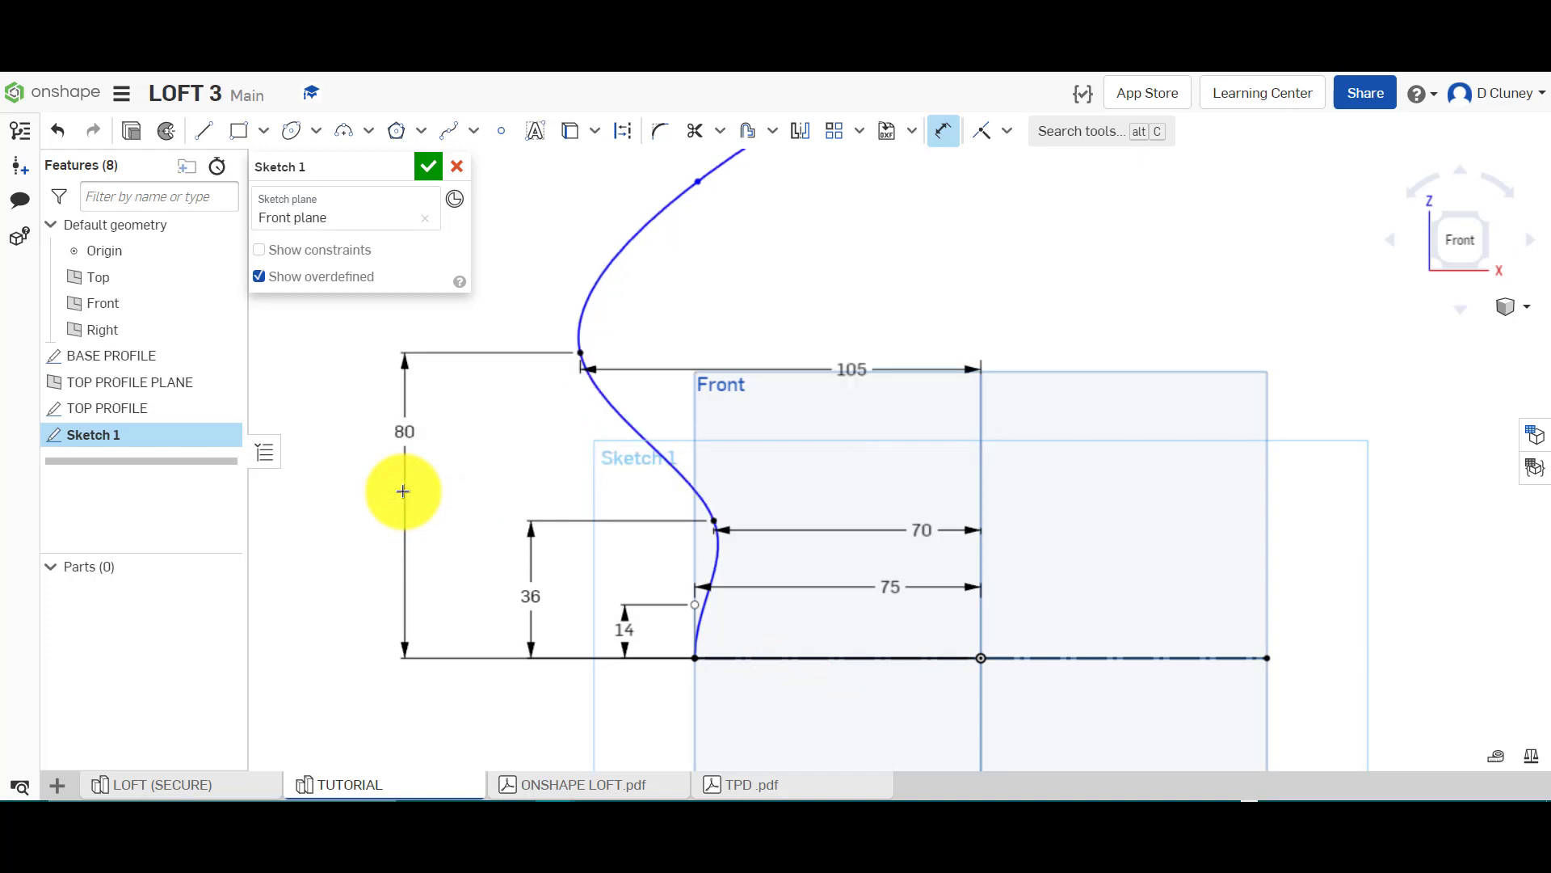
{"action": "scroll", "coordinate": [468, 474], "scroll_direction": "up", "scroll_amount": 3}
{"action": "scroll", "coordinate": [621, 336], "scroll_direction": "down", "scroll_amount": 4}
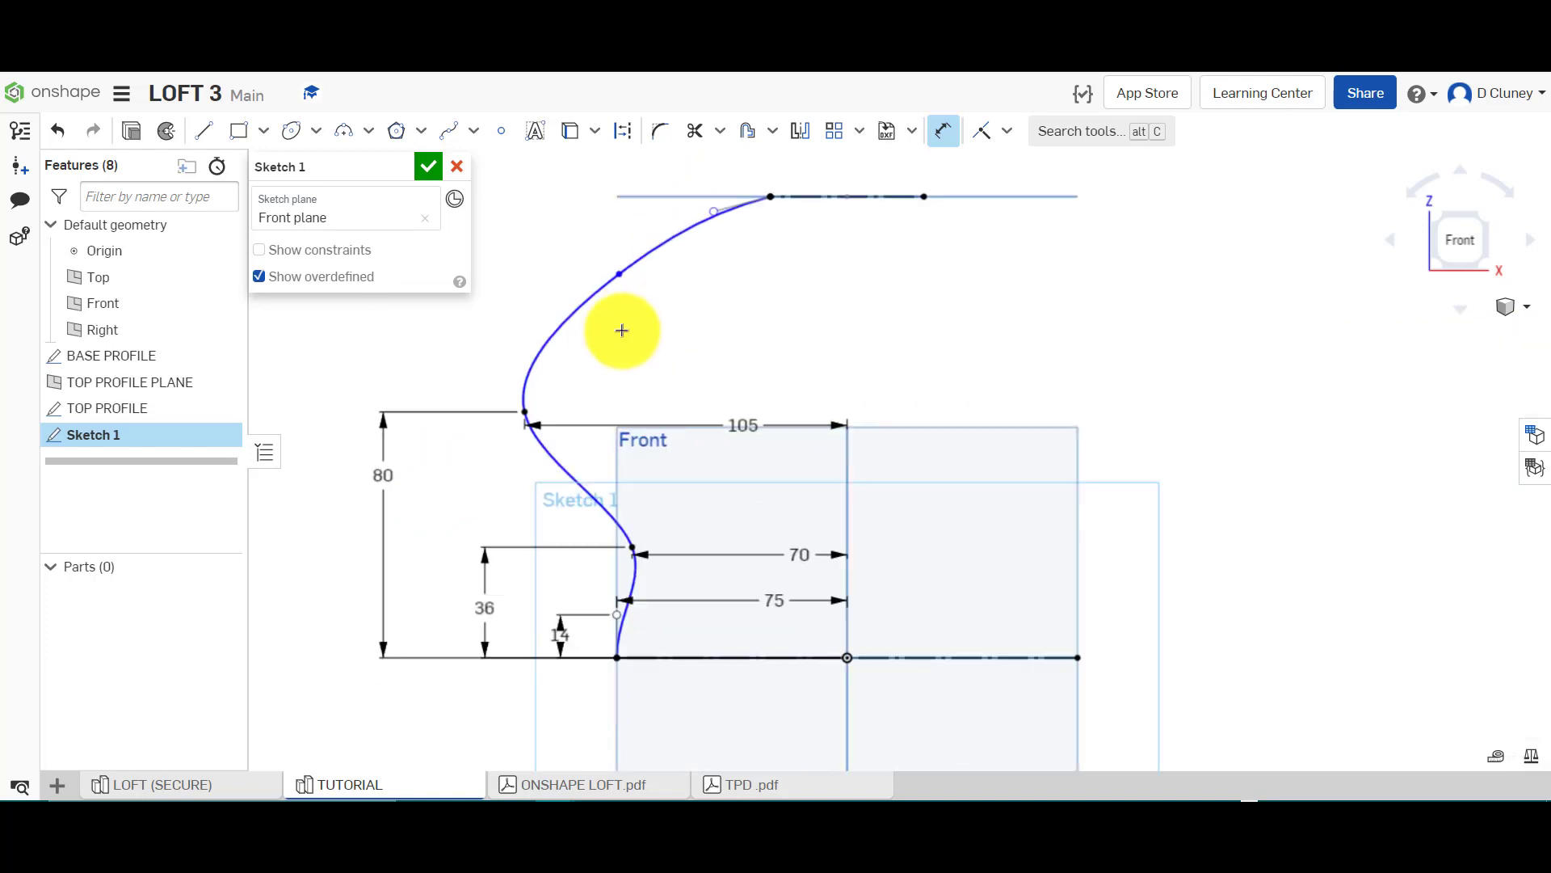
{"action": "left_click", "coordinate": [195, 786]}
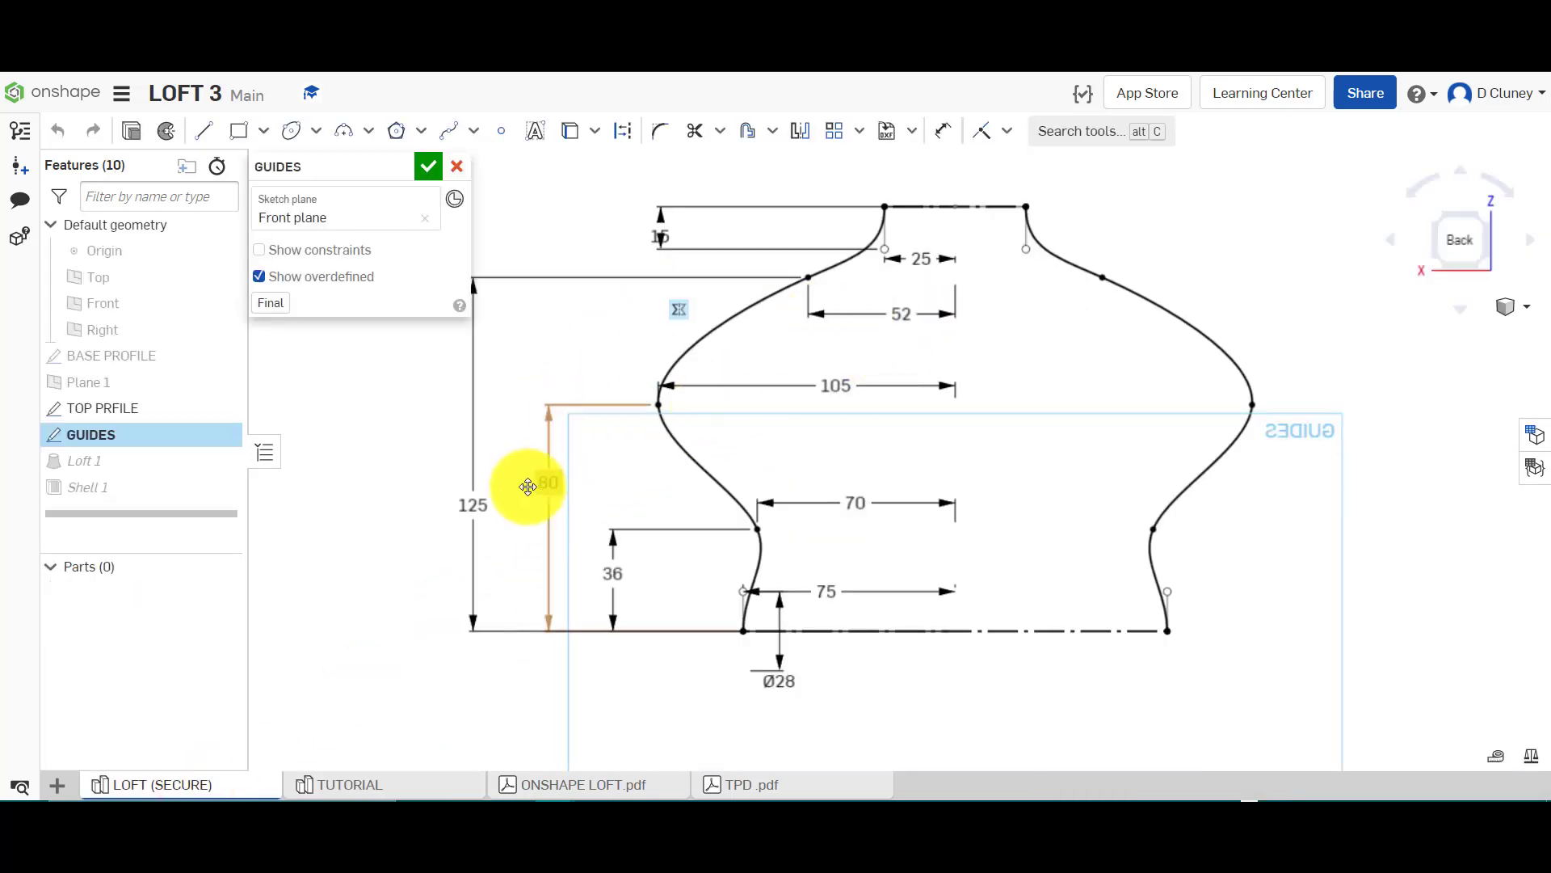
Dimension the upper spline point 52 from the vertical centre line
{"action": "left_click", "coordinate": [360, 787]}
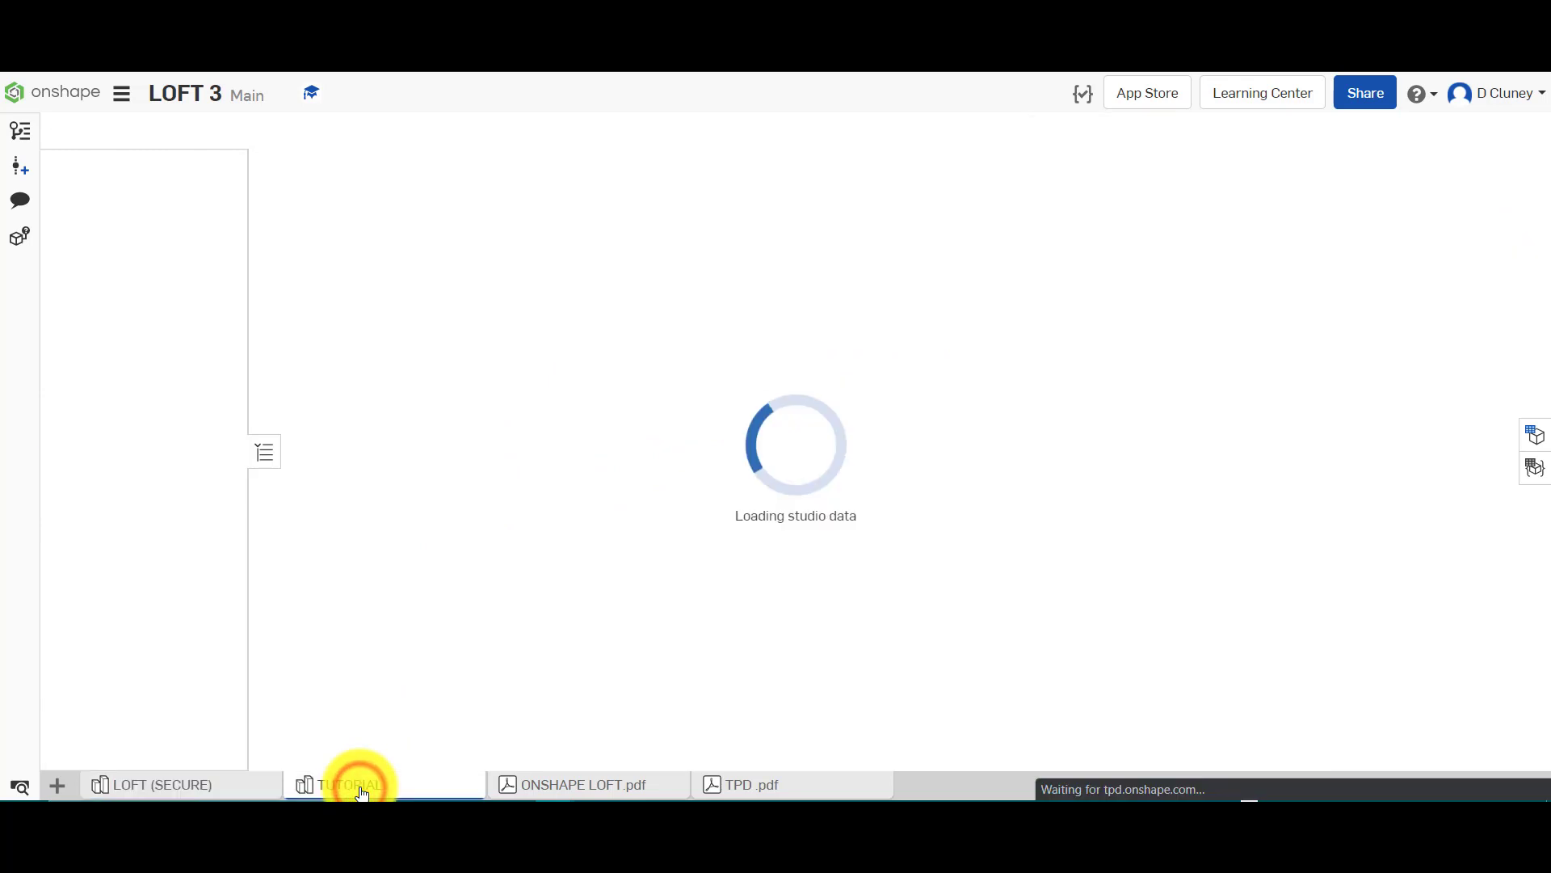
{"action": "key", "text": "d"}
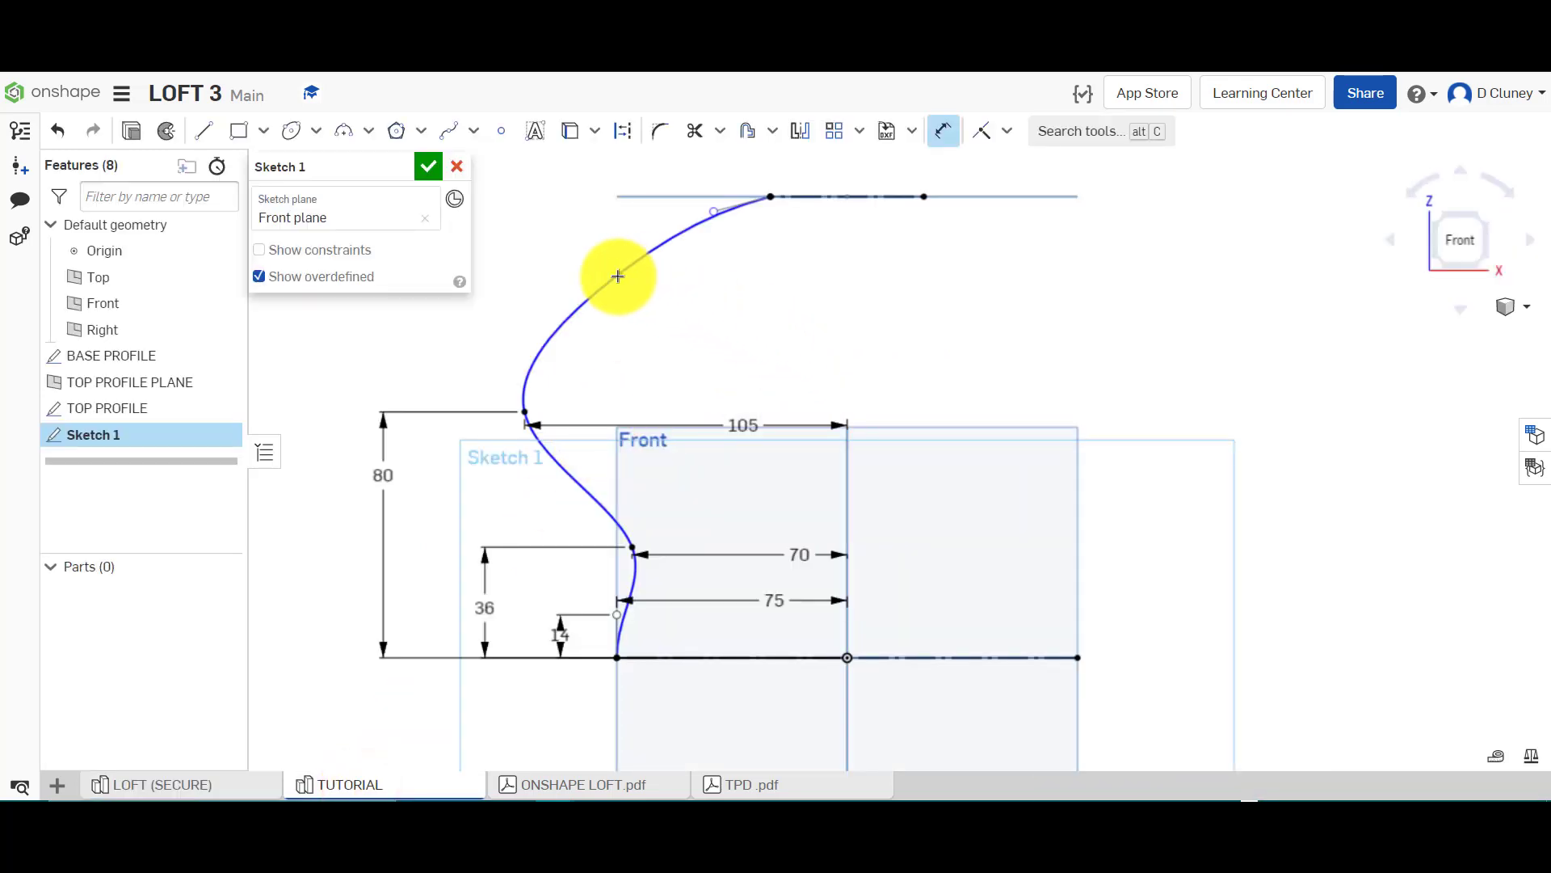
{"action": "left_click", "coordinate": [619, 274]}
{"action": "left_click", "coordinate": [846, 478]}
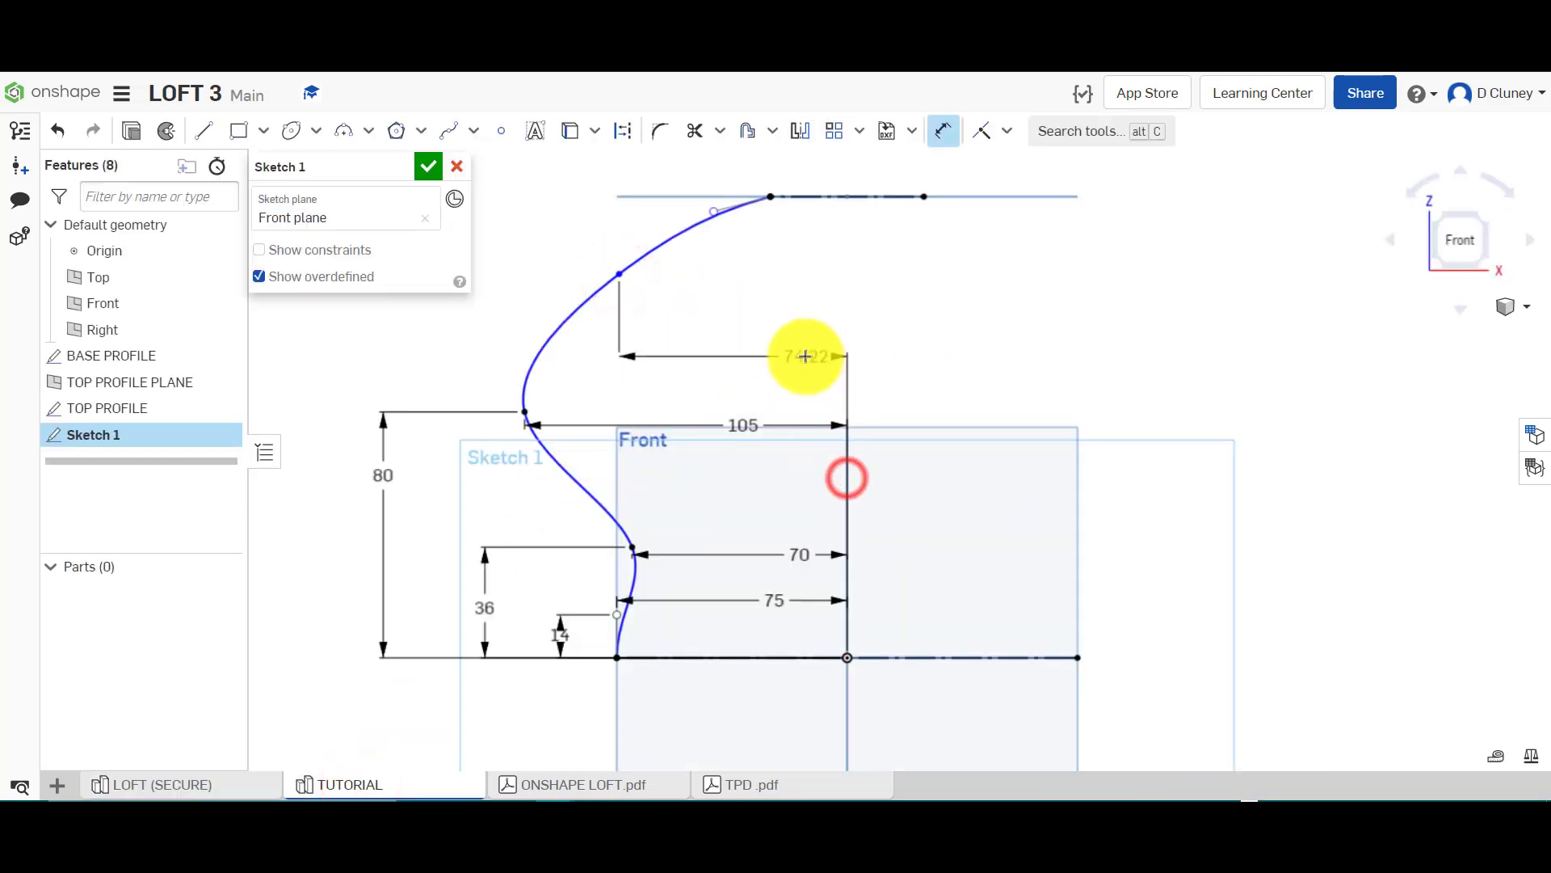
{"action": "left_click", "coordinate": [804, 354]}
{"action": "type", "text": "52"}
{"action": "key", "text": "Return"}
Dimension the upper point's 125 height from the bottom line and check the reference
{"action": "left_click", "coordinate": [758, 656]}
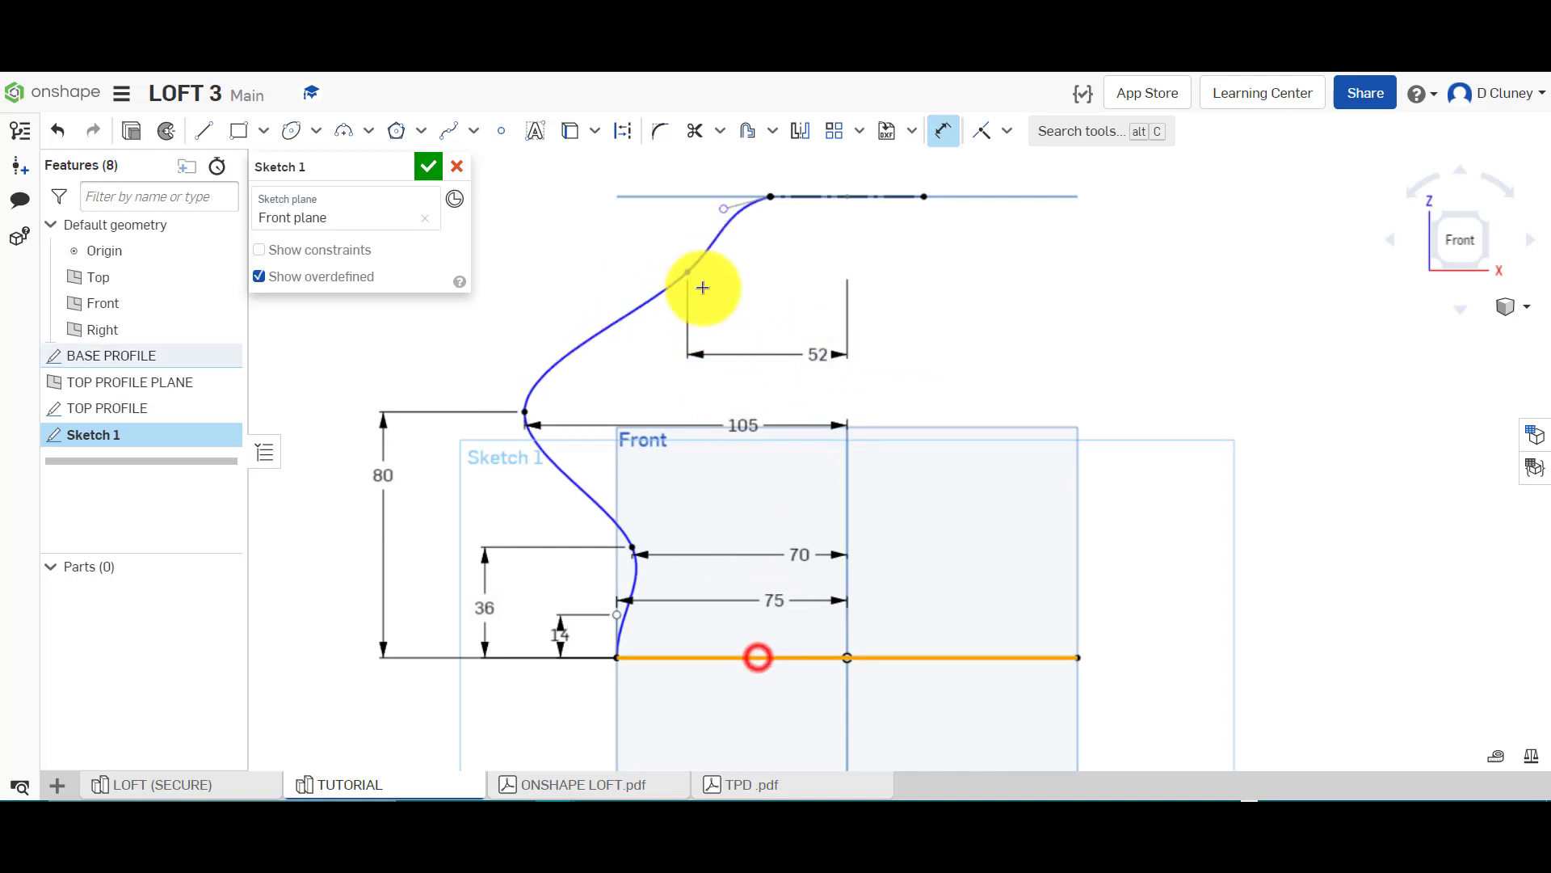
{"action": "left_click", "coordinate": [688, 272]}
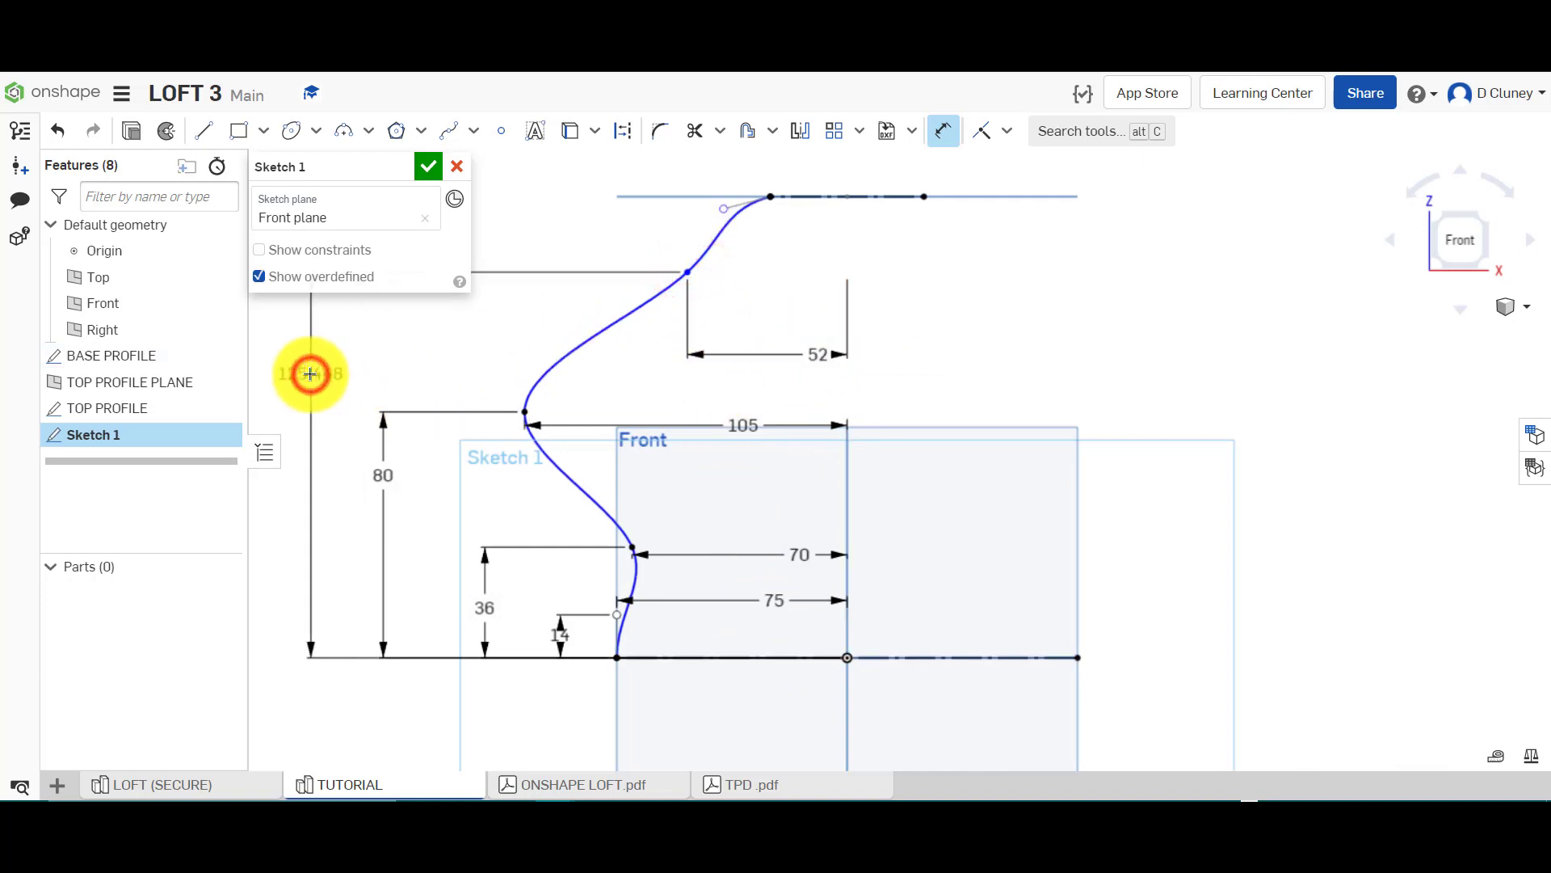
{"action": "left_click", "coordinate": [311, 373]}
{"action": "key", "text": "Return"}
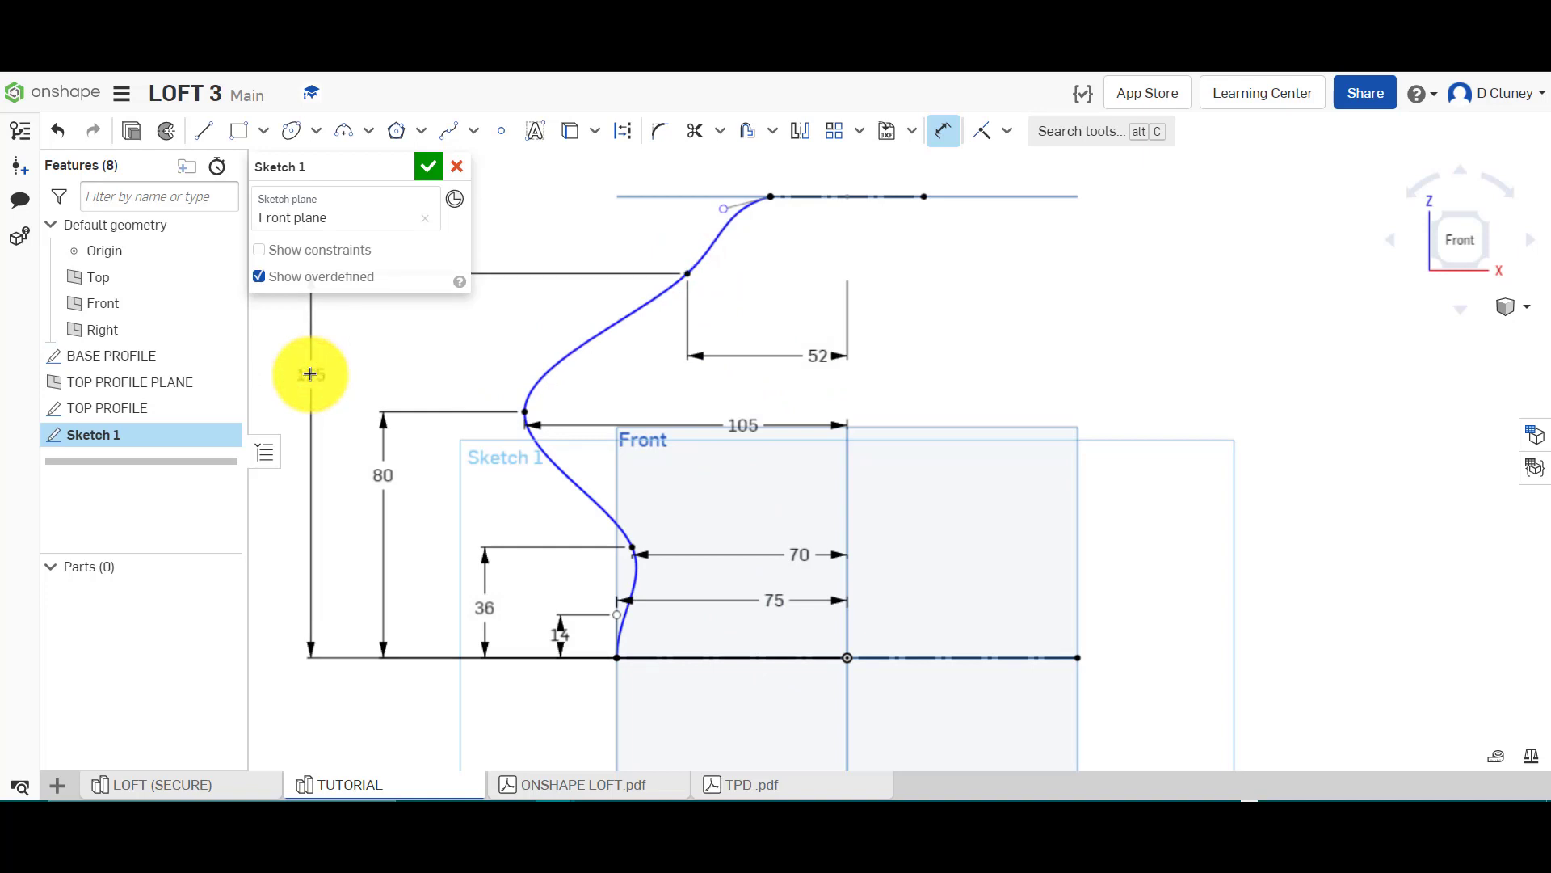
{"action": "left_click", "coordinate": [226, 788]}
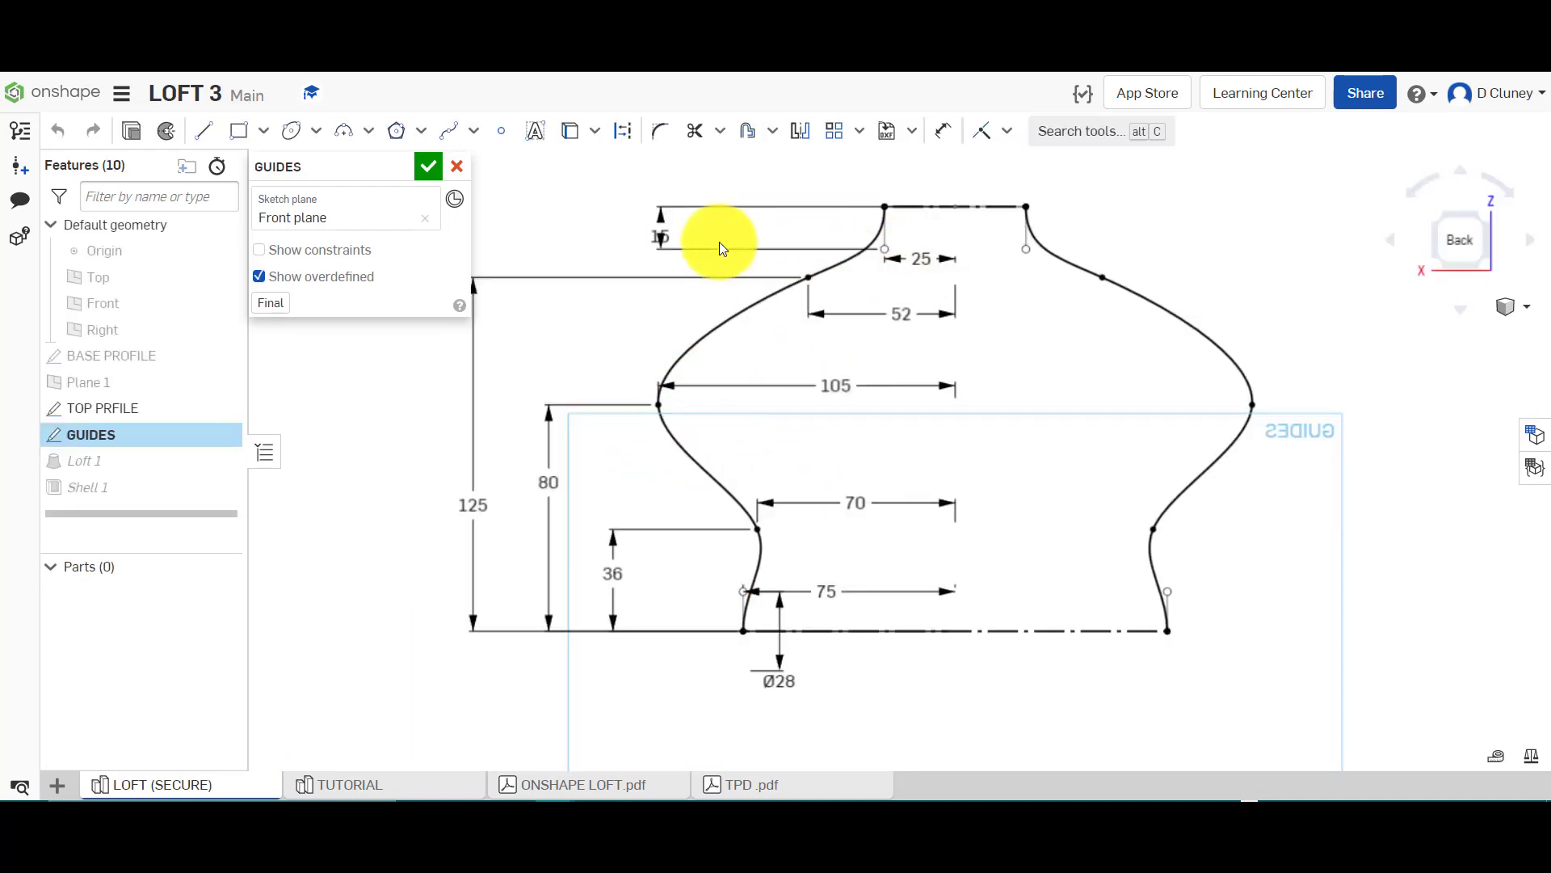
{"action": "left_click", "coordinate": [361, 779]}
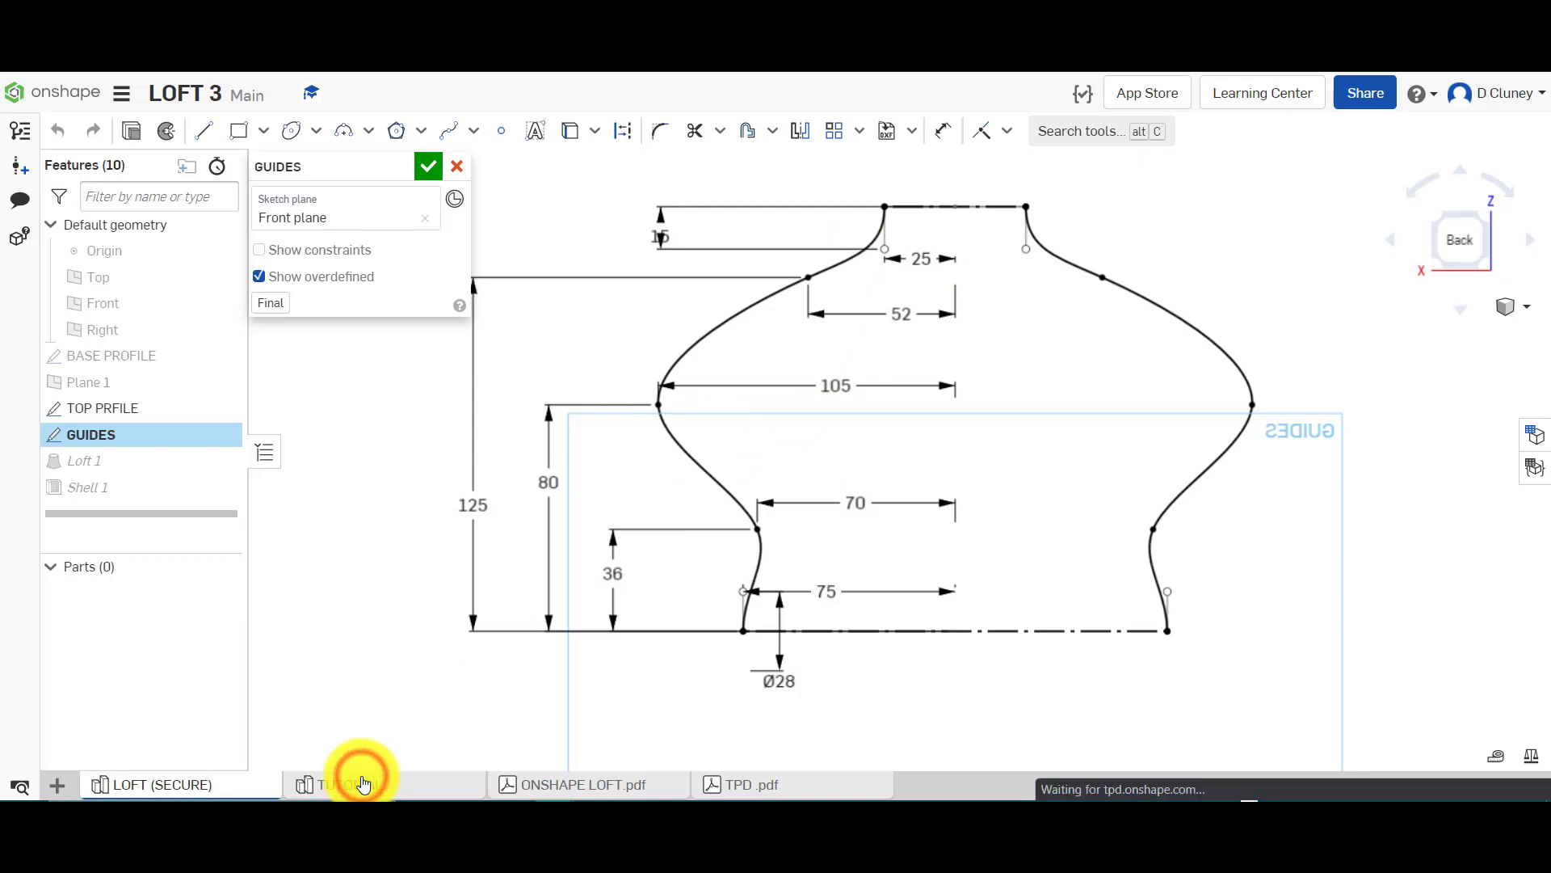
Dimension the top tangent handle 25 from the vertical centre line
{"action": "key", "text": "u"}
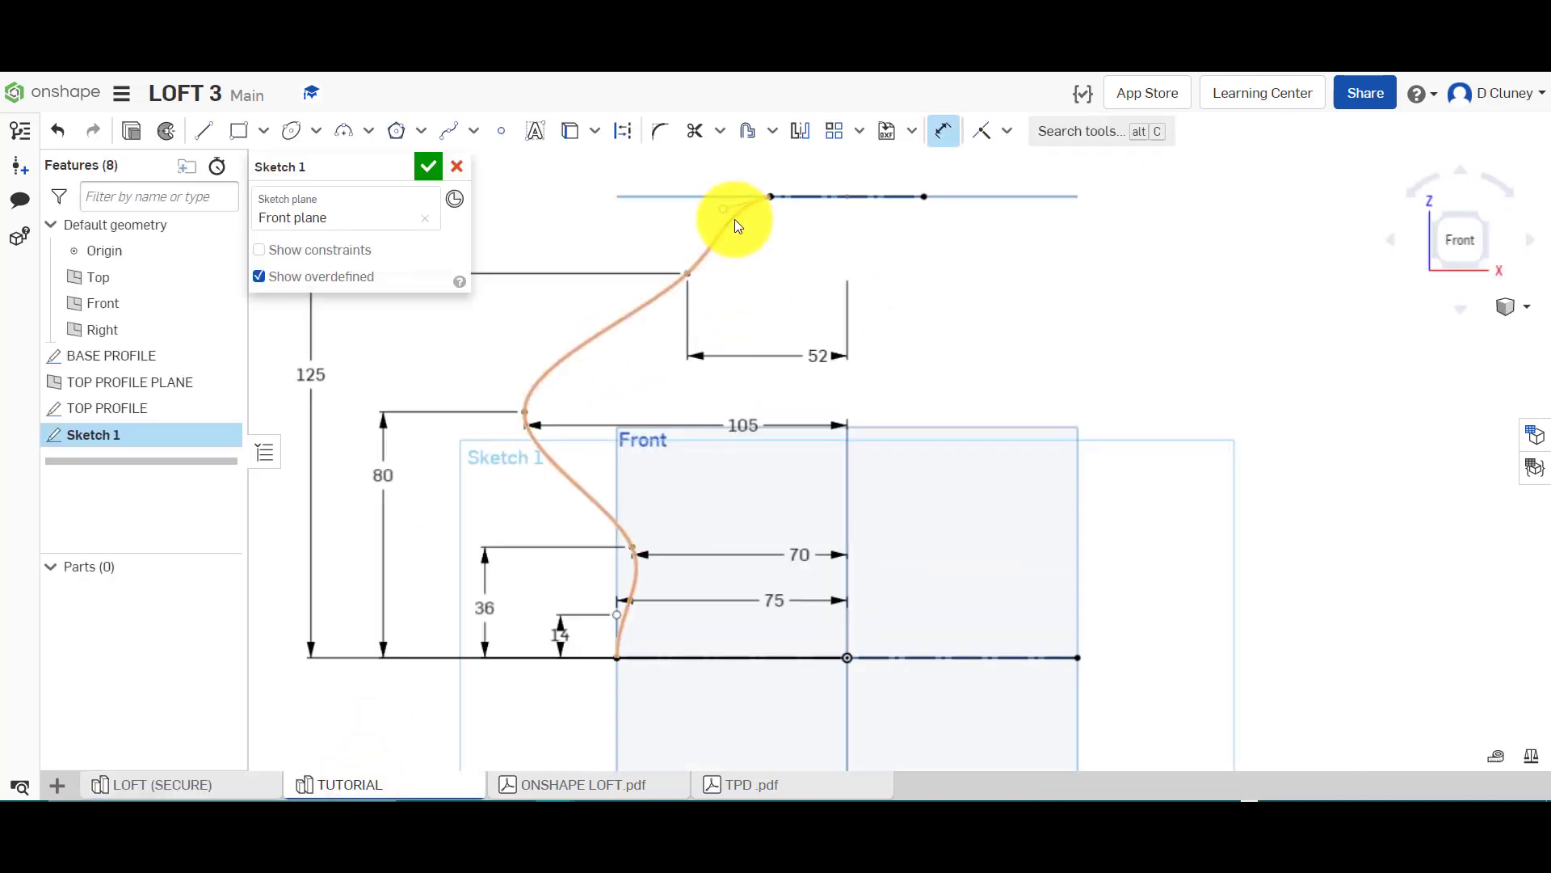
{"action": "left_click", "coordinate": [726, 210]}
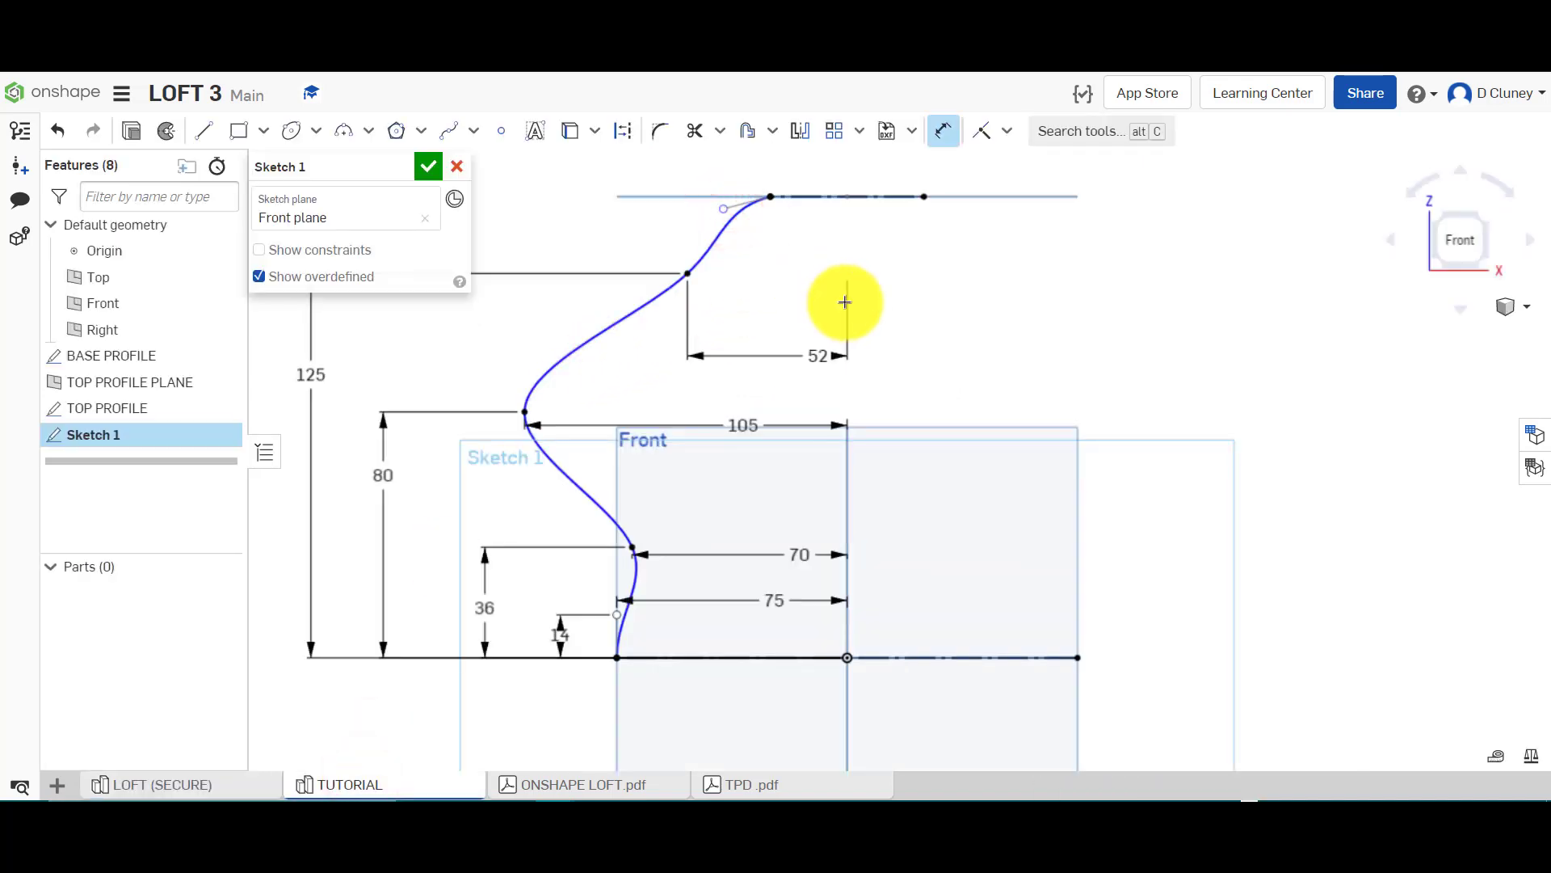
{"action": "left_click", "coordinate": [845, 466]}
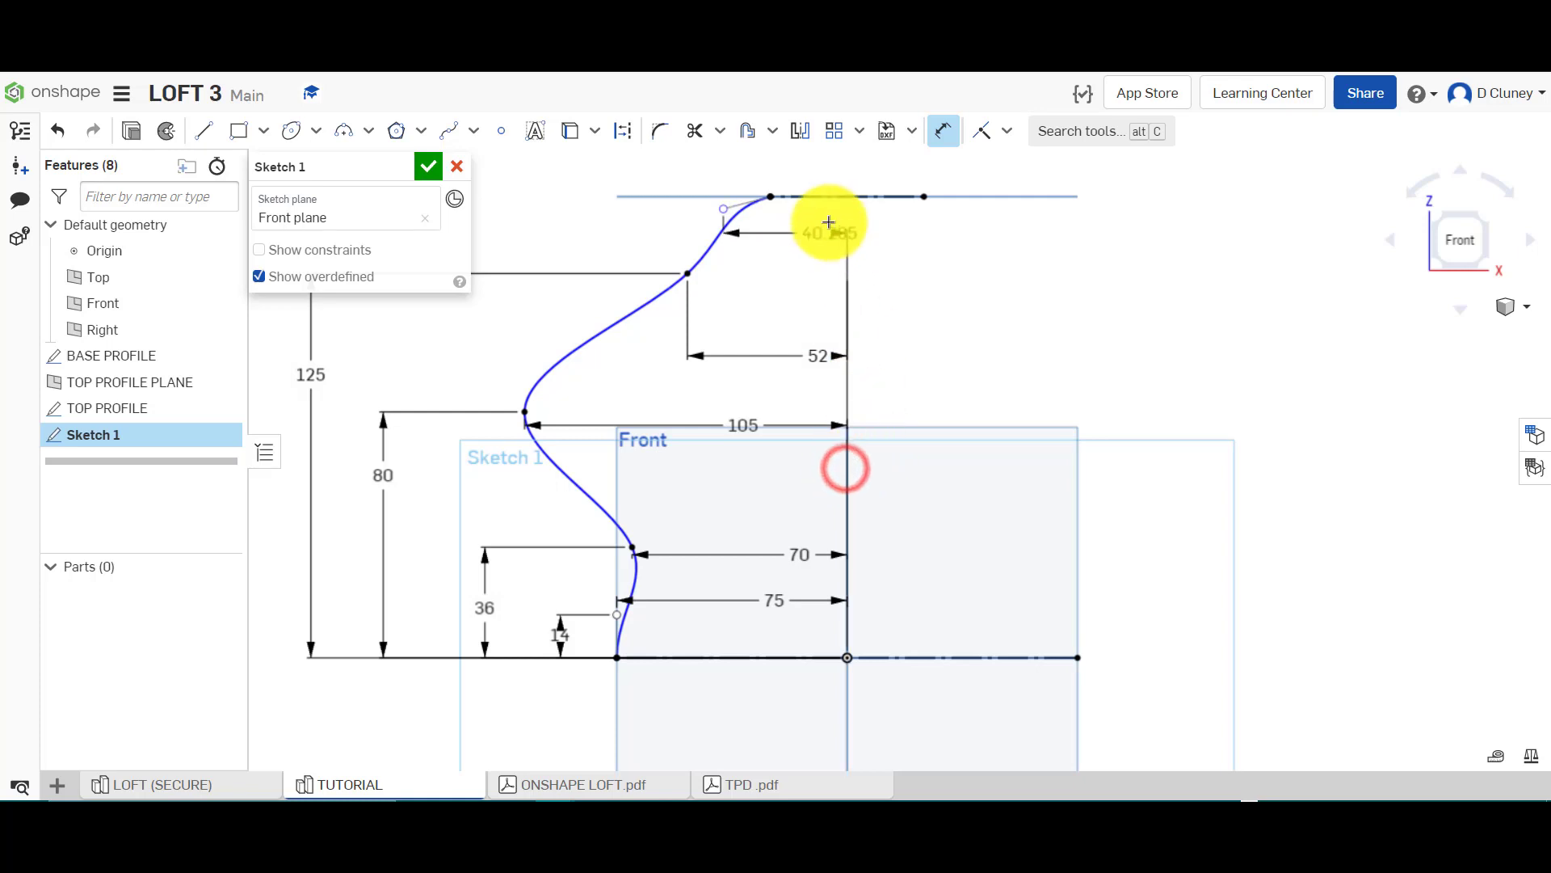
{"action": "left_click", "coordinate": [811, 164]}
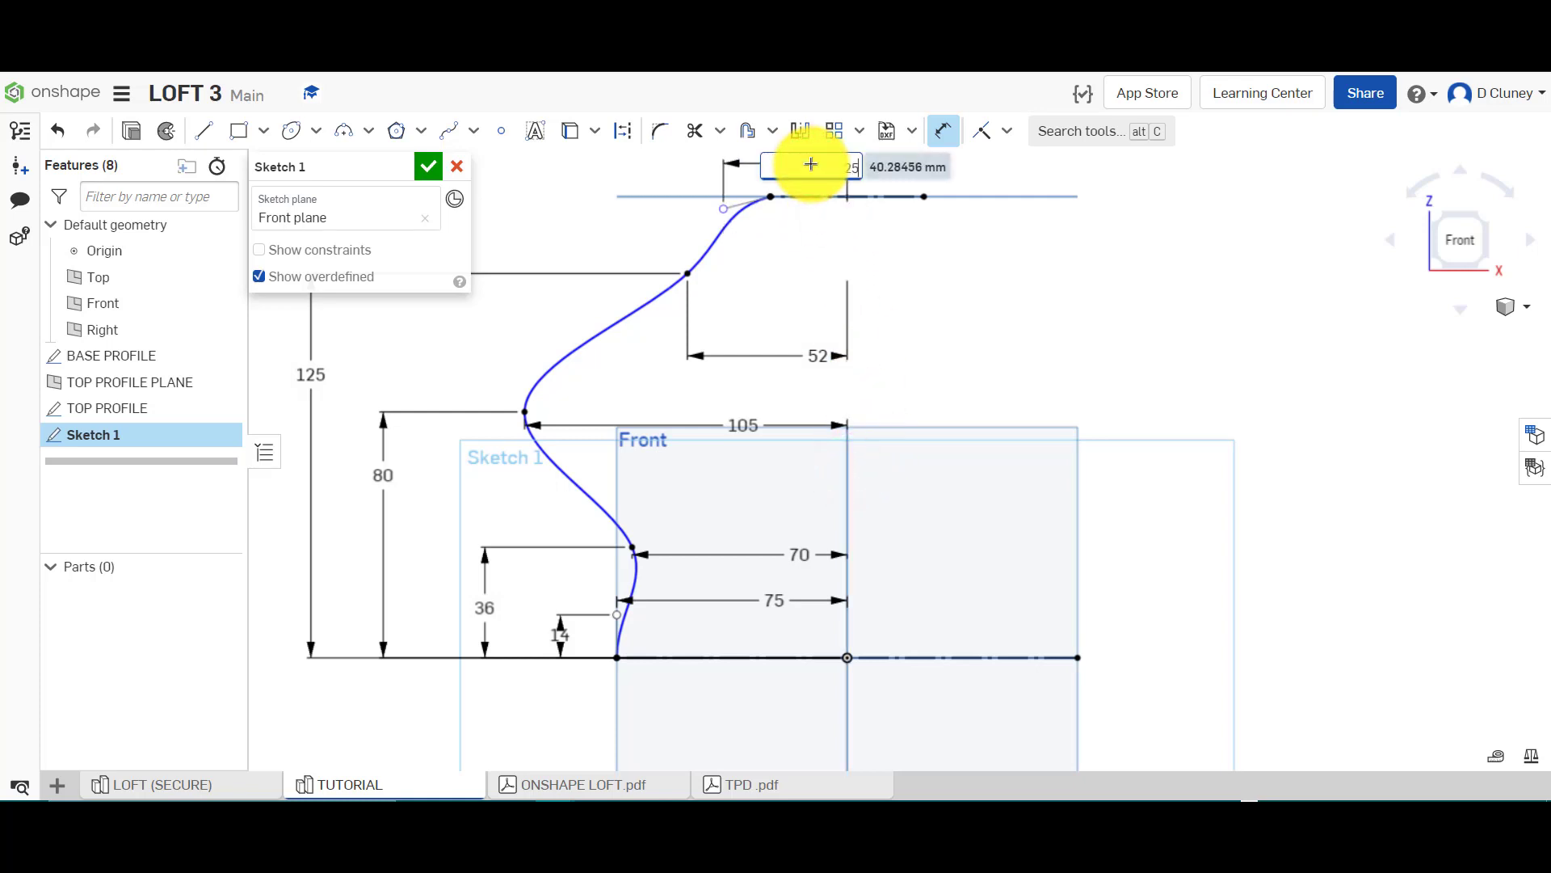
{"action": "scroll", "coordinate": [789, 224], "scroll_direction": "up", "scroll_amount": 3}
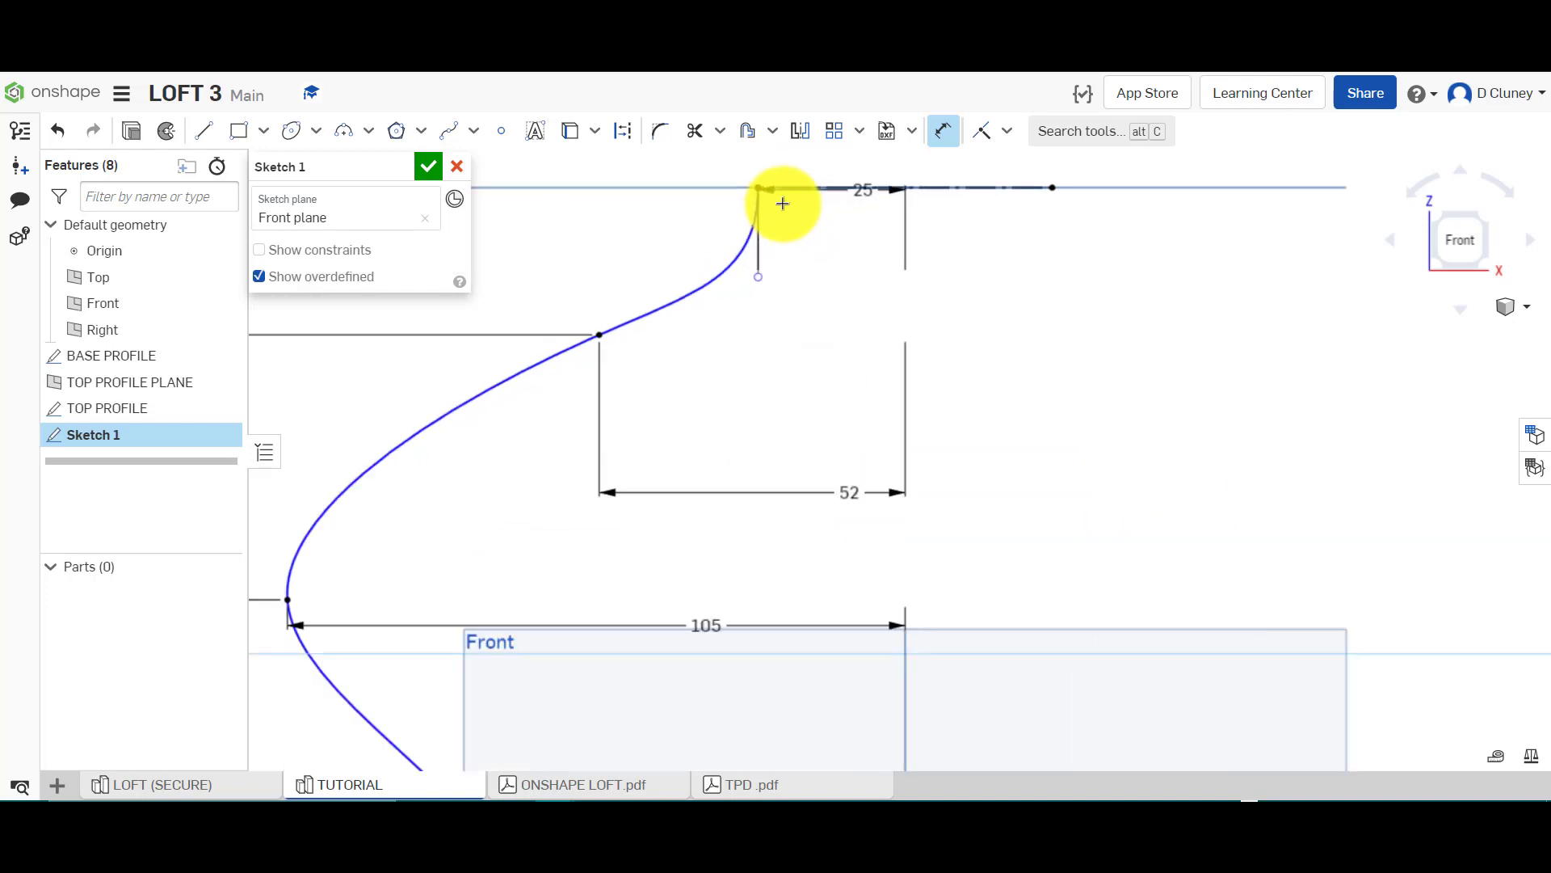
Set the tangent handle's height below the top line to 15 and fit the sketch in view
{"action": "left_click", "coordinate": [768, 260]}
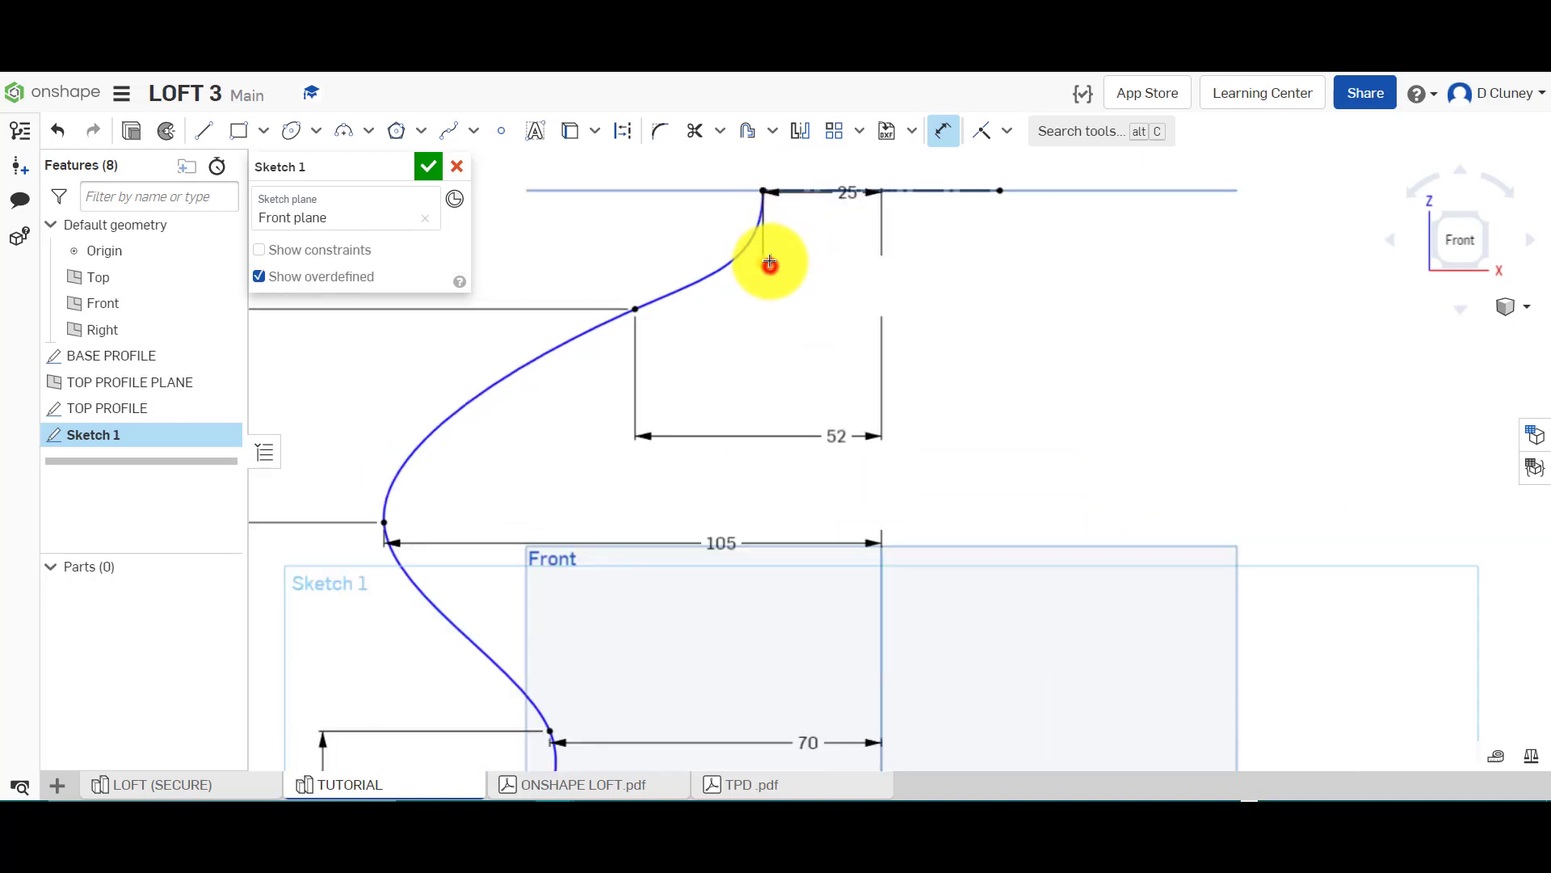
{"action": "left_click", "coordinate": [905, 194]}
{"action": "left_click", "coordinate": [687, 196]}
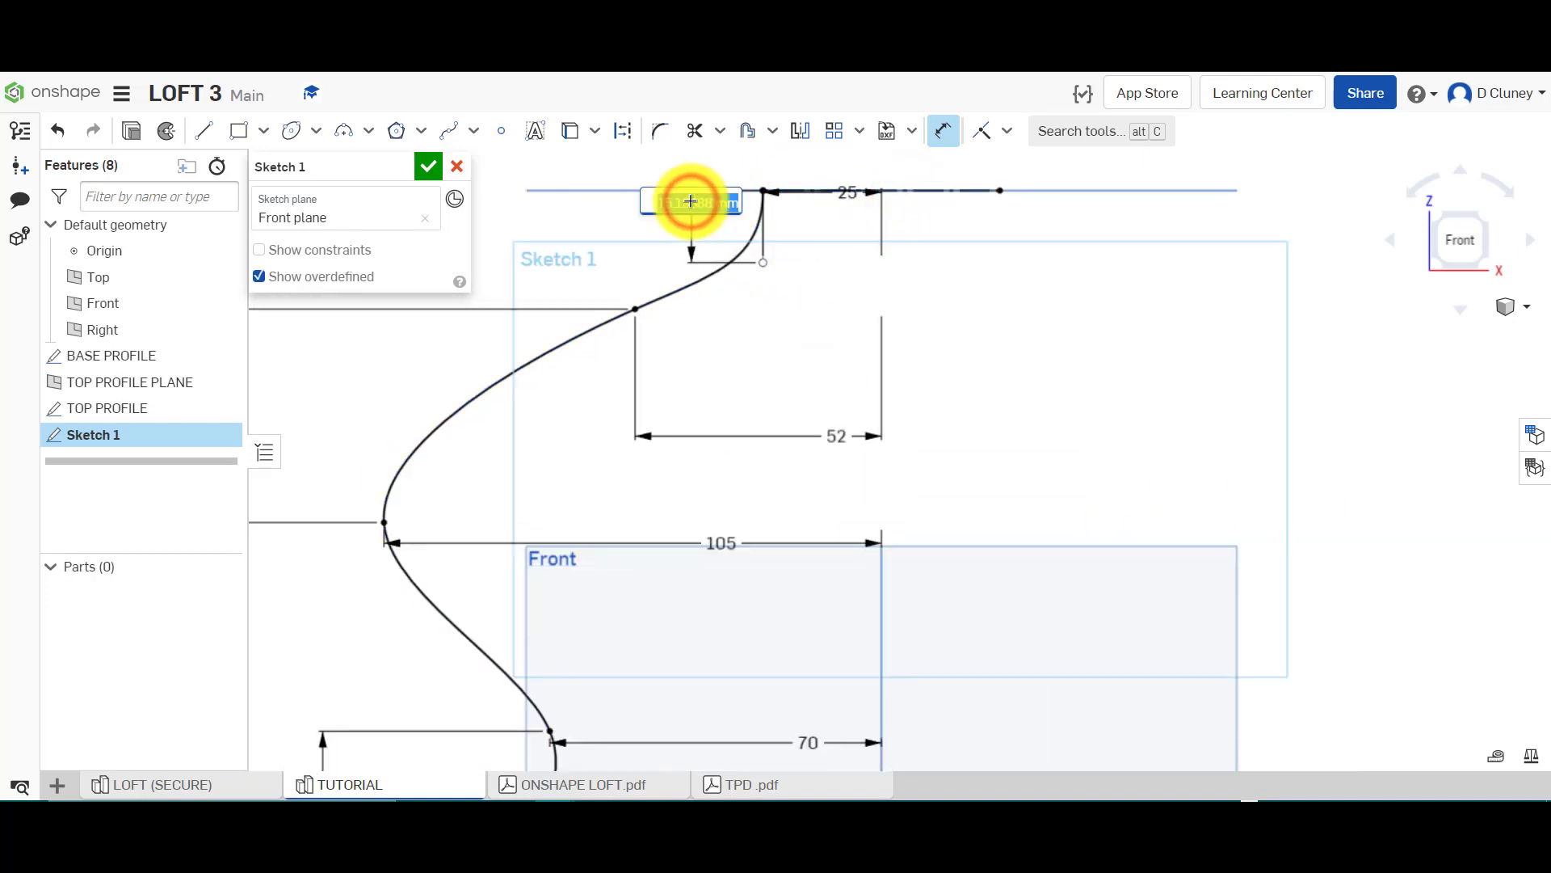
{"action": "type", "text": "15"}
{"action": "key", "text": "Return"}
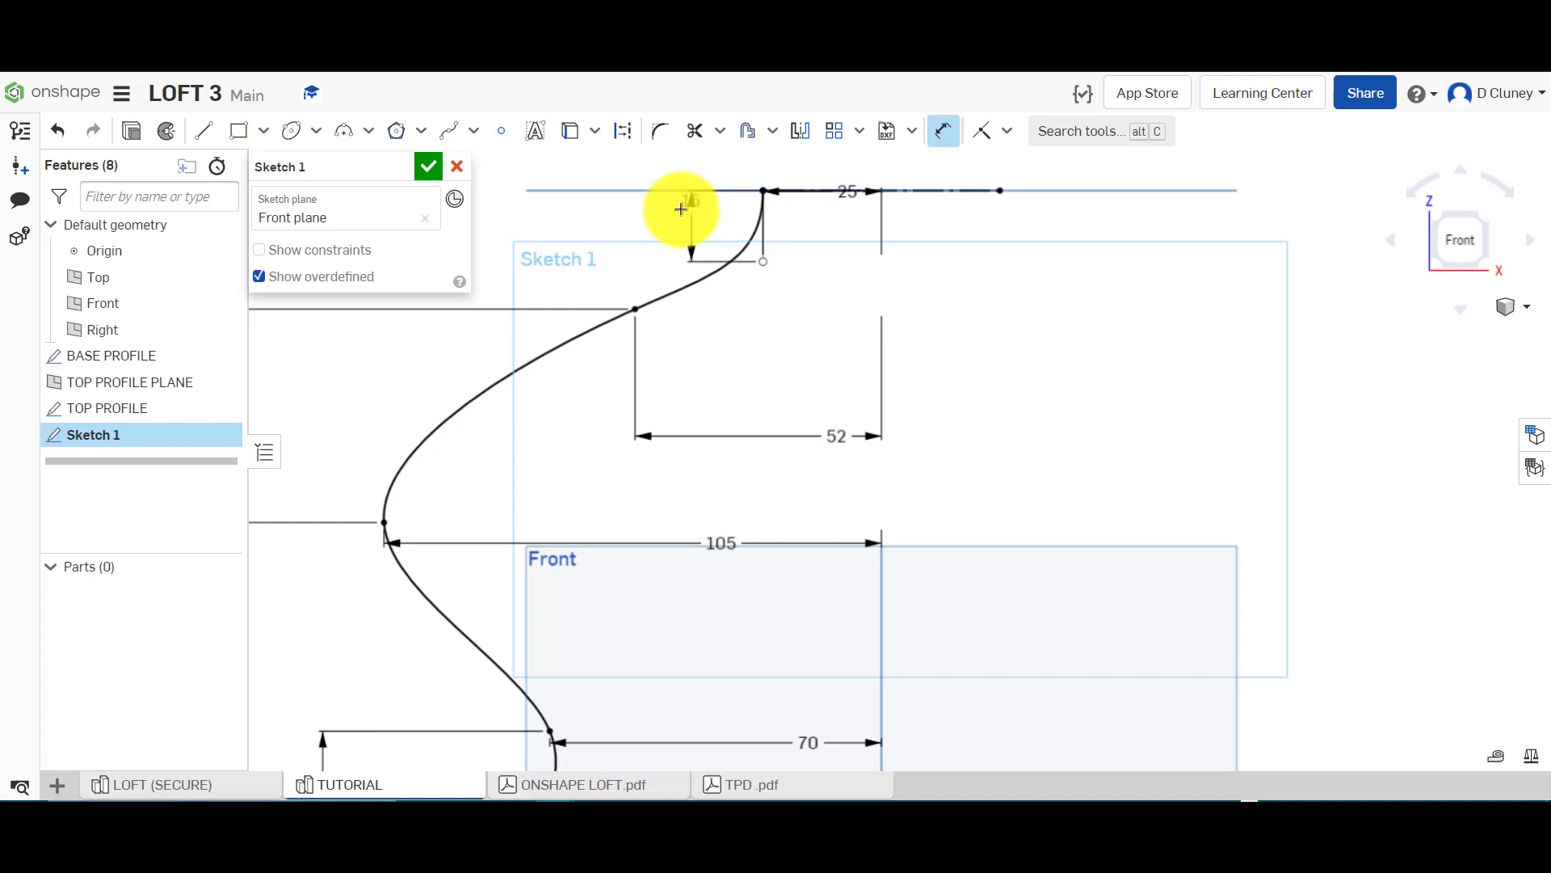
{"action": "scroll", "coordinate": [677, 214], "scroll_direction": "down", "scroll_amount": 2}
{"action": "key", "text": "f"}
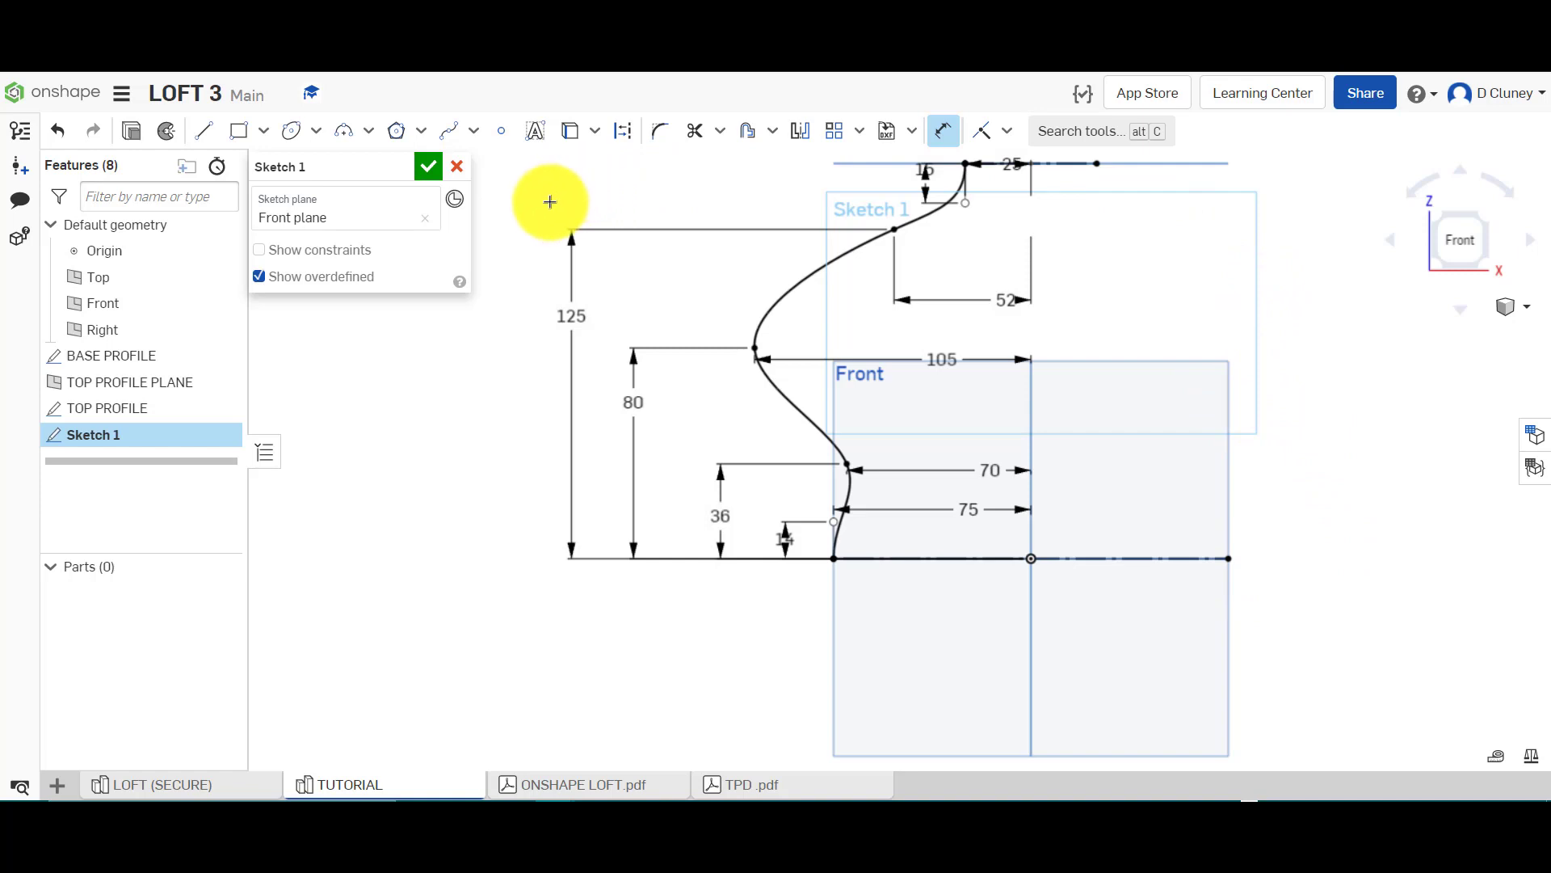
Mirror the left guide spline across the Right plane onto the right side
{"action": "key", "text": "Escape"}
{"action": "mouse_move", "coordinate": [1101, 303]}
{"action": "right_mouse_down"}
{"action": "mouse_move", "coordinate": [1118, 311]}
{"action": "mouse_move", "coordinate": [1088, 284]}
{"action": "right_mouse_up"}
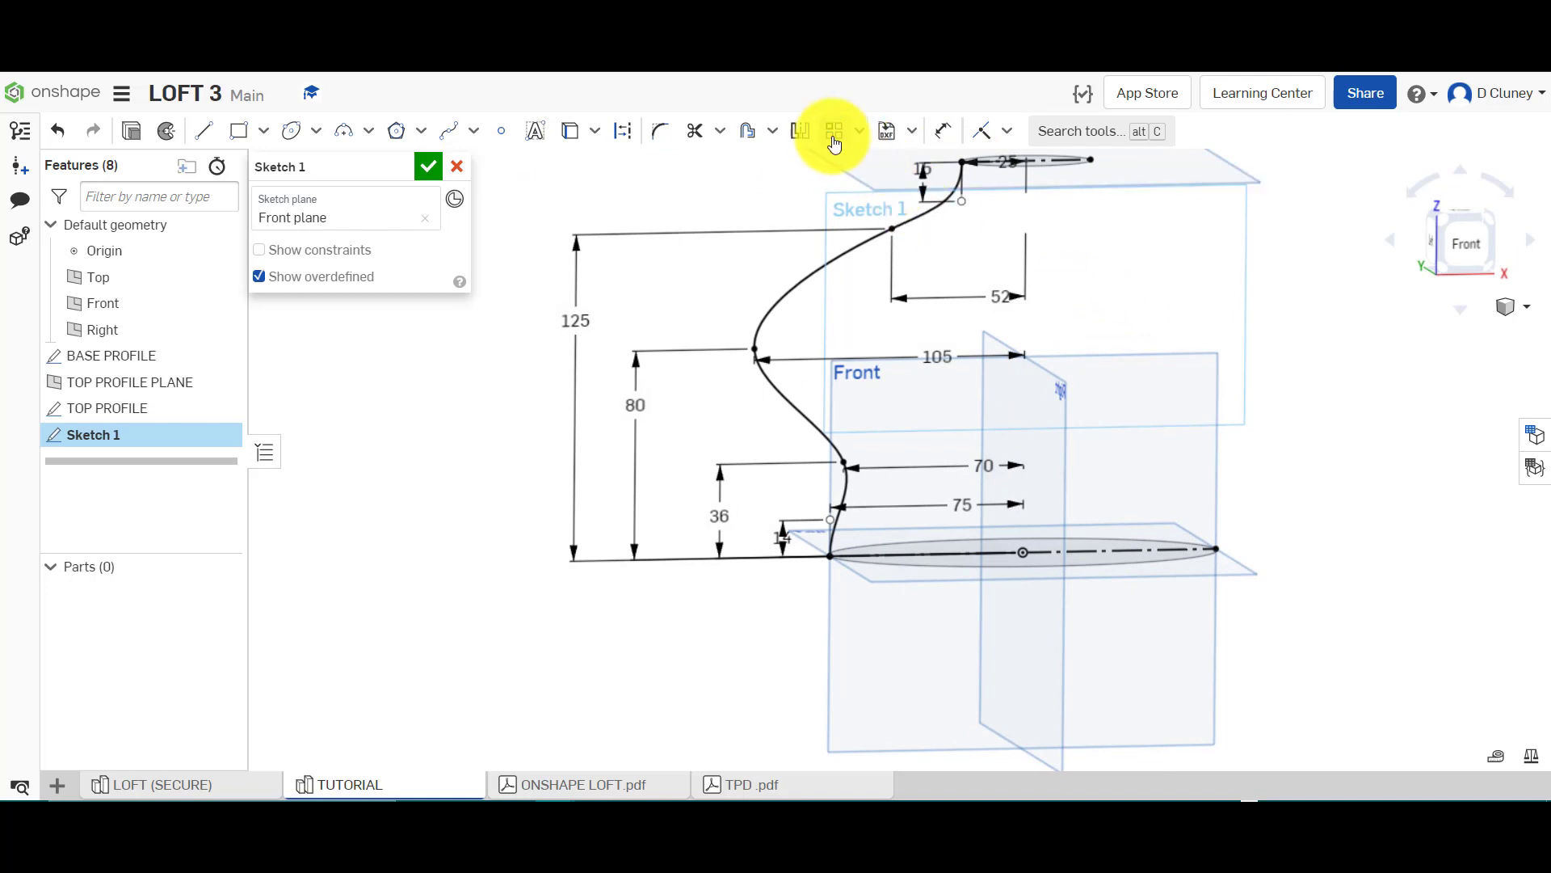
{"action": "left_click", "coordinate": [808, 132]}
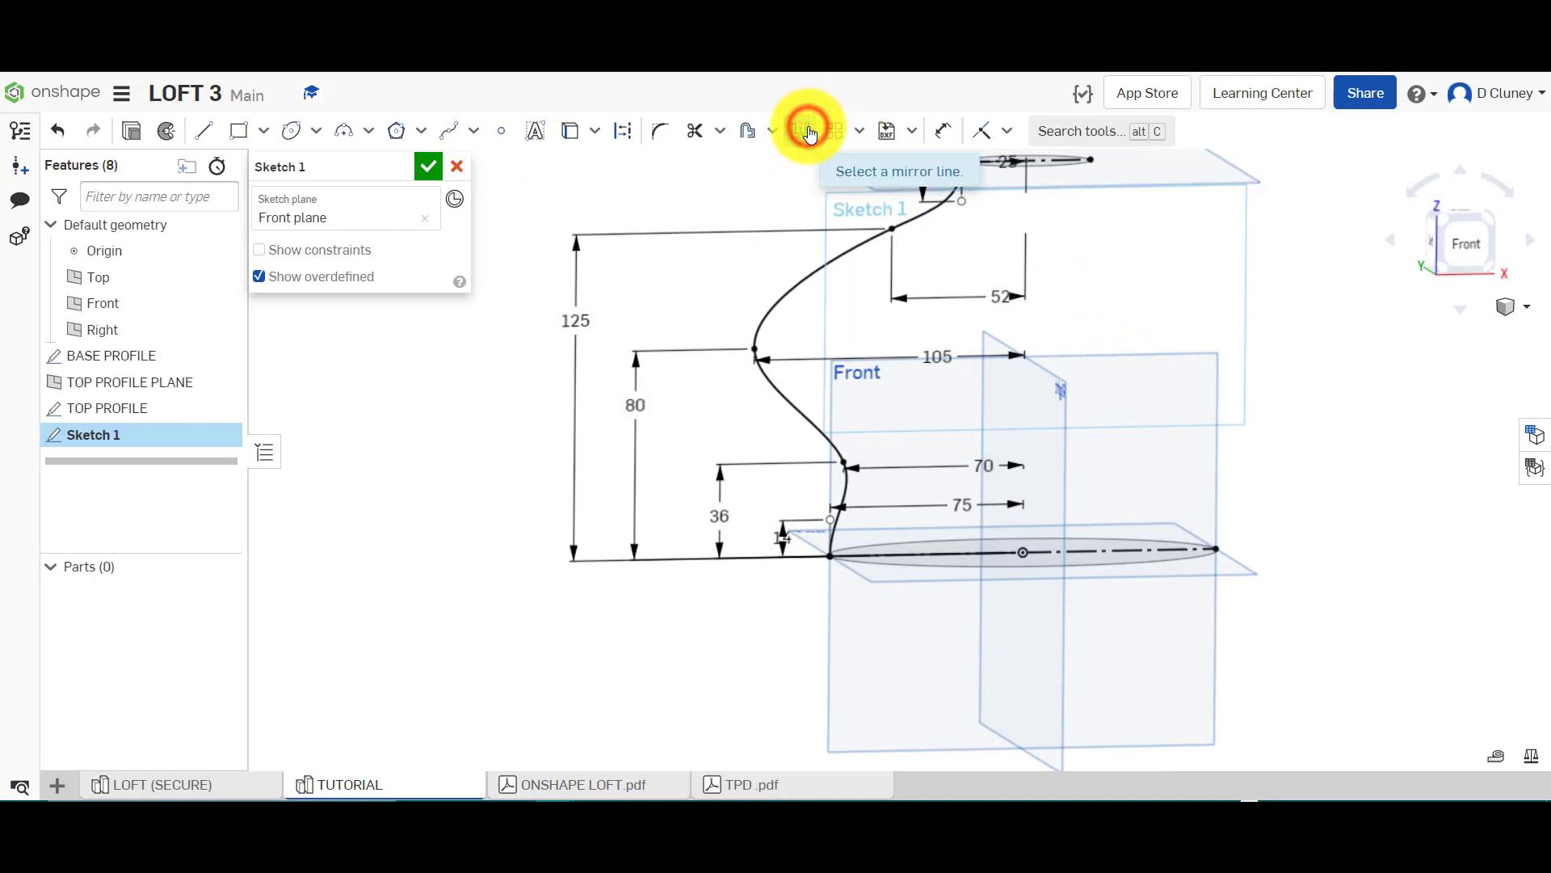
{"action": "left_click", "coordinate": [1066, 393]}
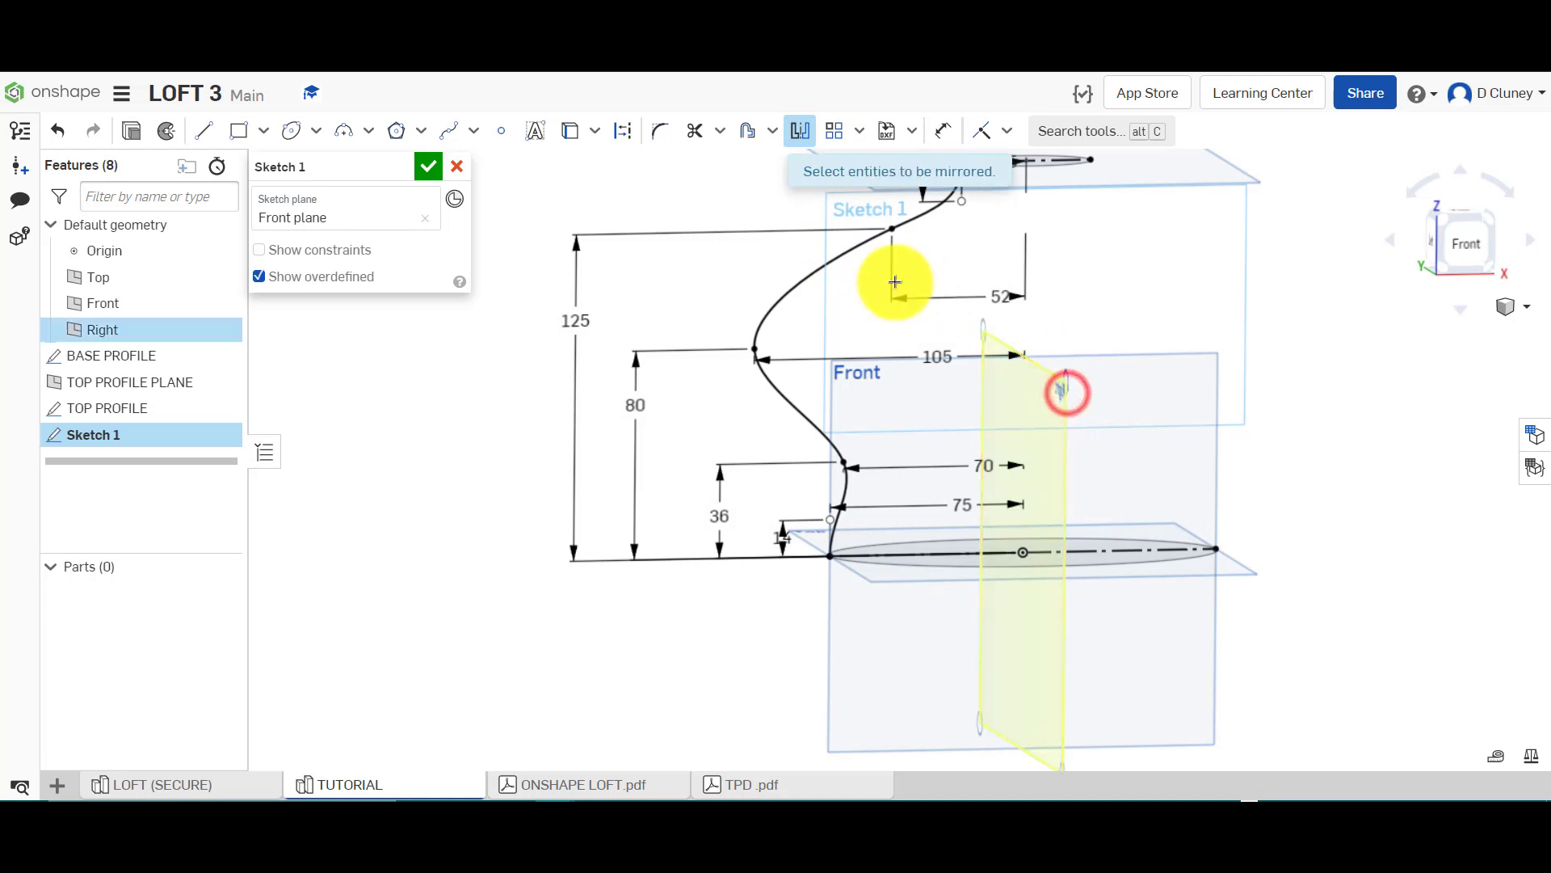
{"action": "left_click", "coordinate": [858, 249]}
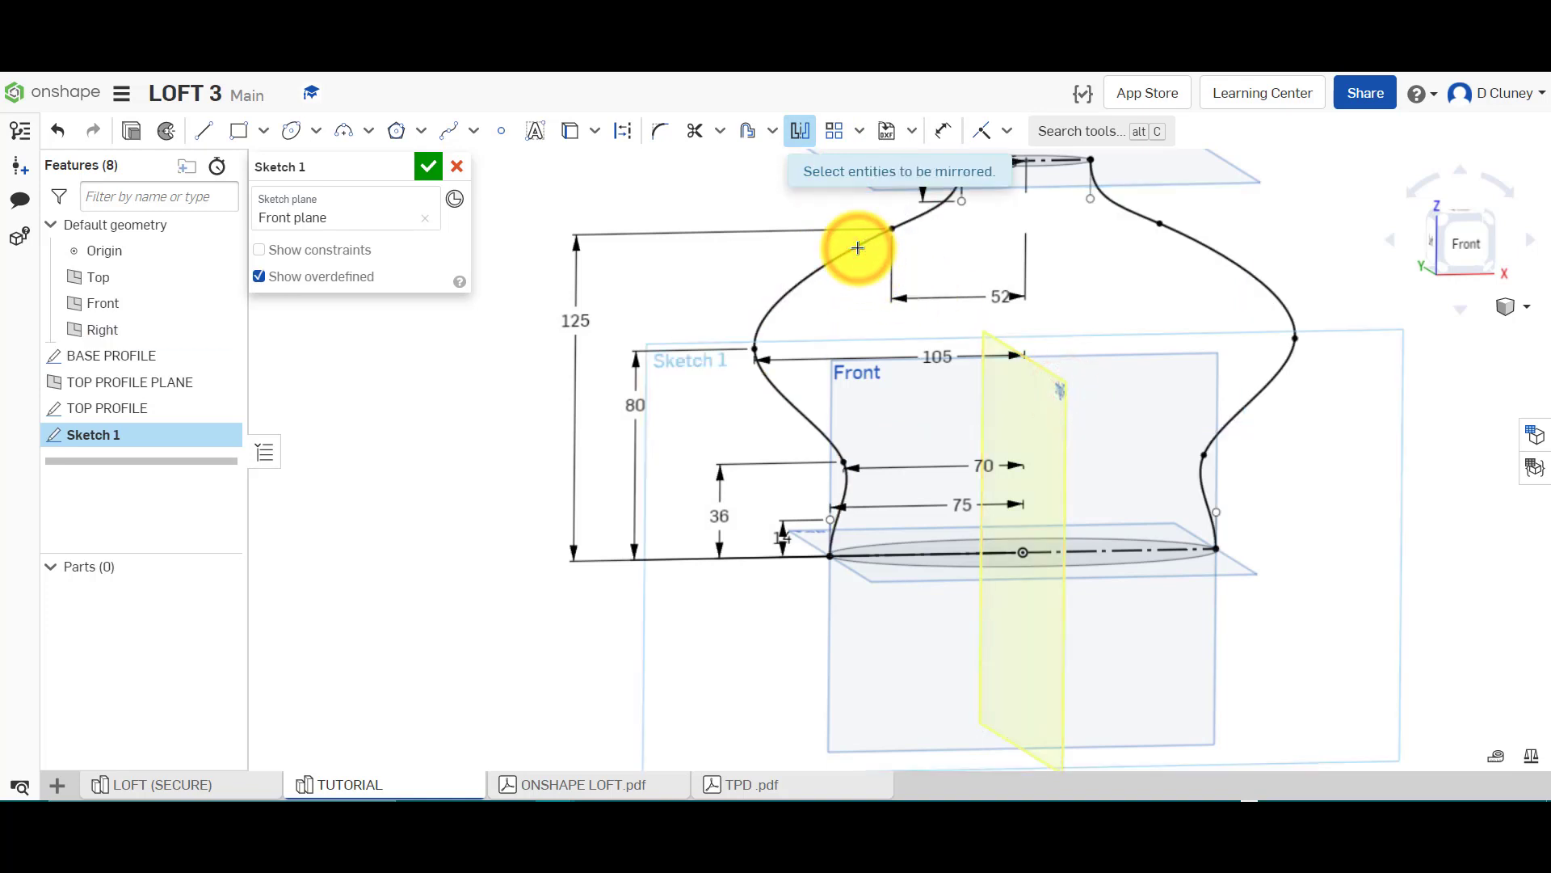
{"action": "left_click", "coordinate": [1469, 242]}
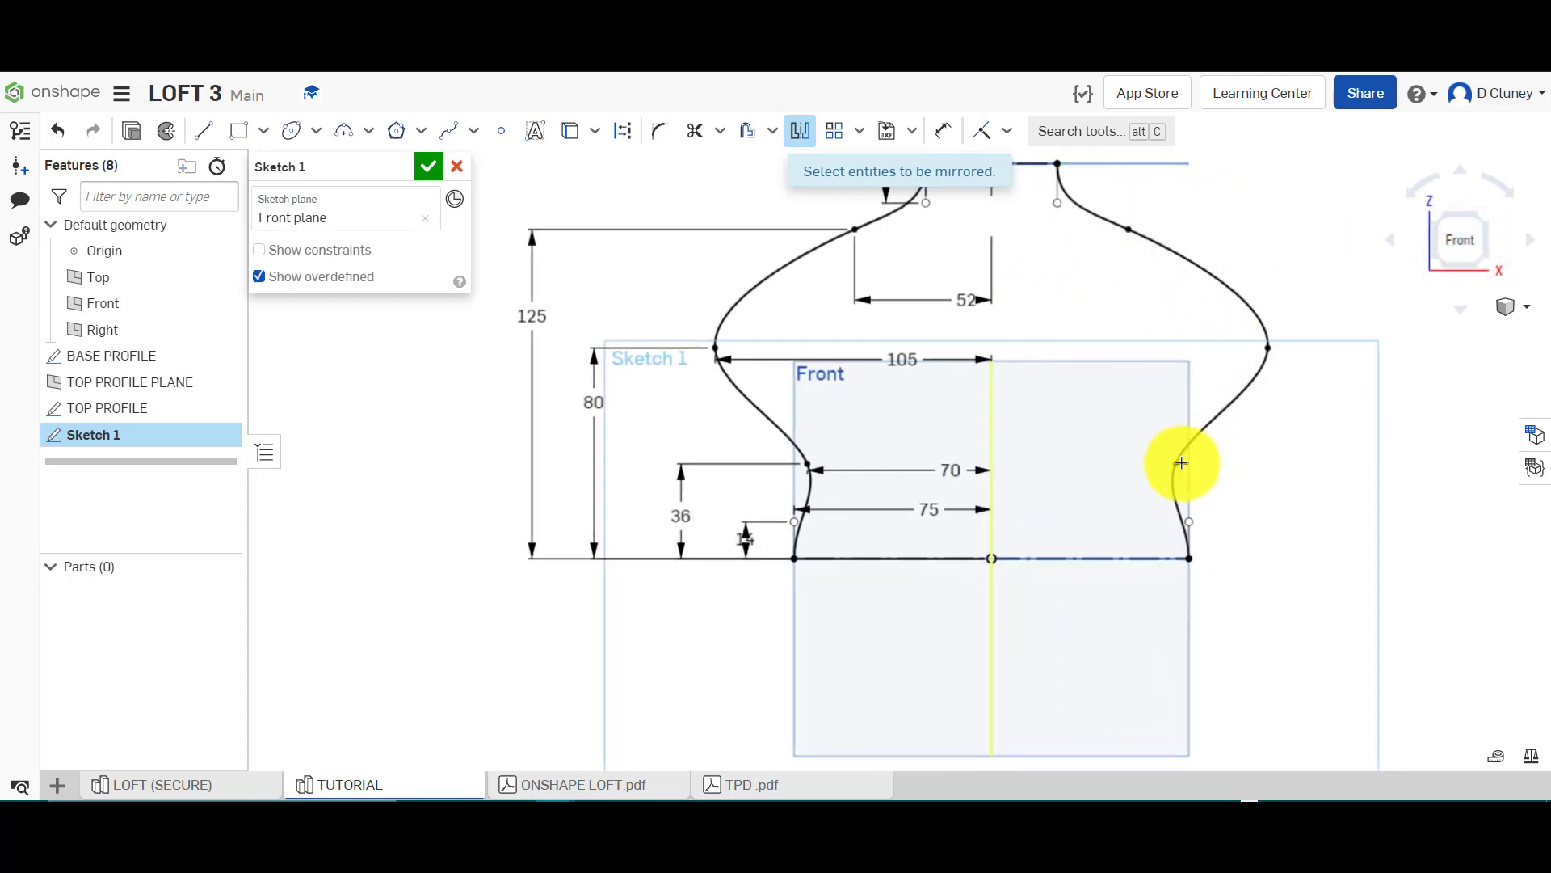
{"action": "left_click", "coordinate": [801, 132]}
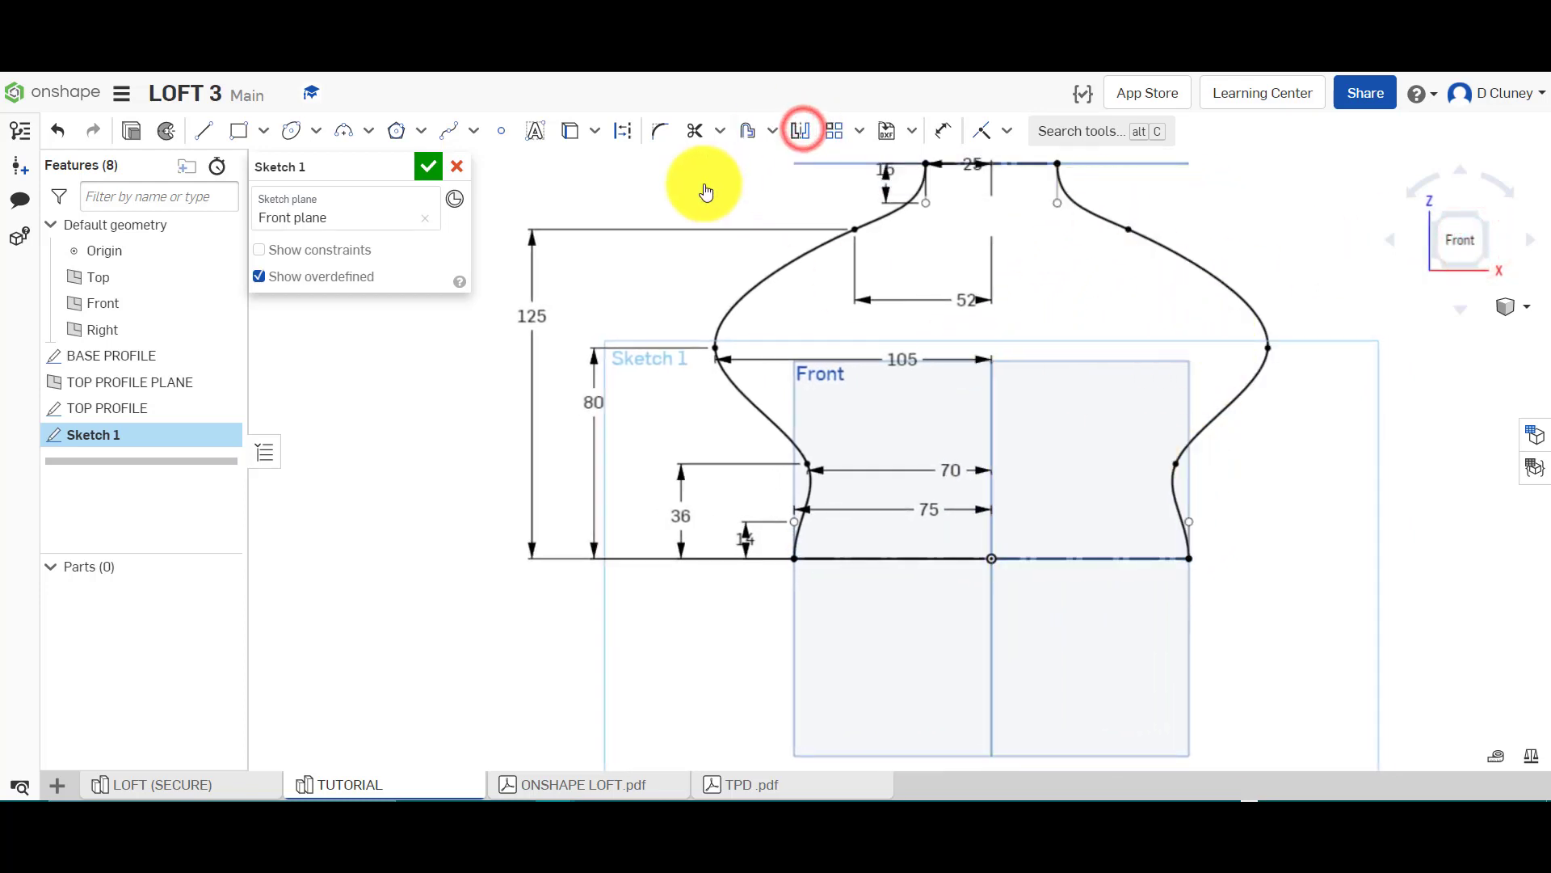
Try the overall height dimension at 110, then undo back to 125
{"action": "double_click", "coordinate": [531, 318]}
{"action": "type", "text": "110"}
{"action": "key", "text": "Return"}
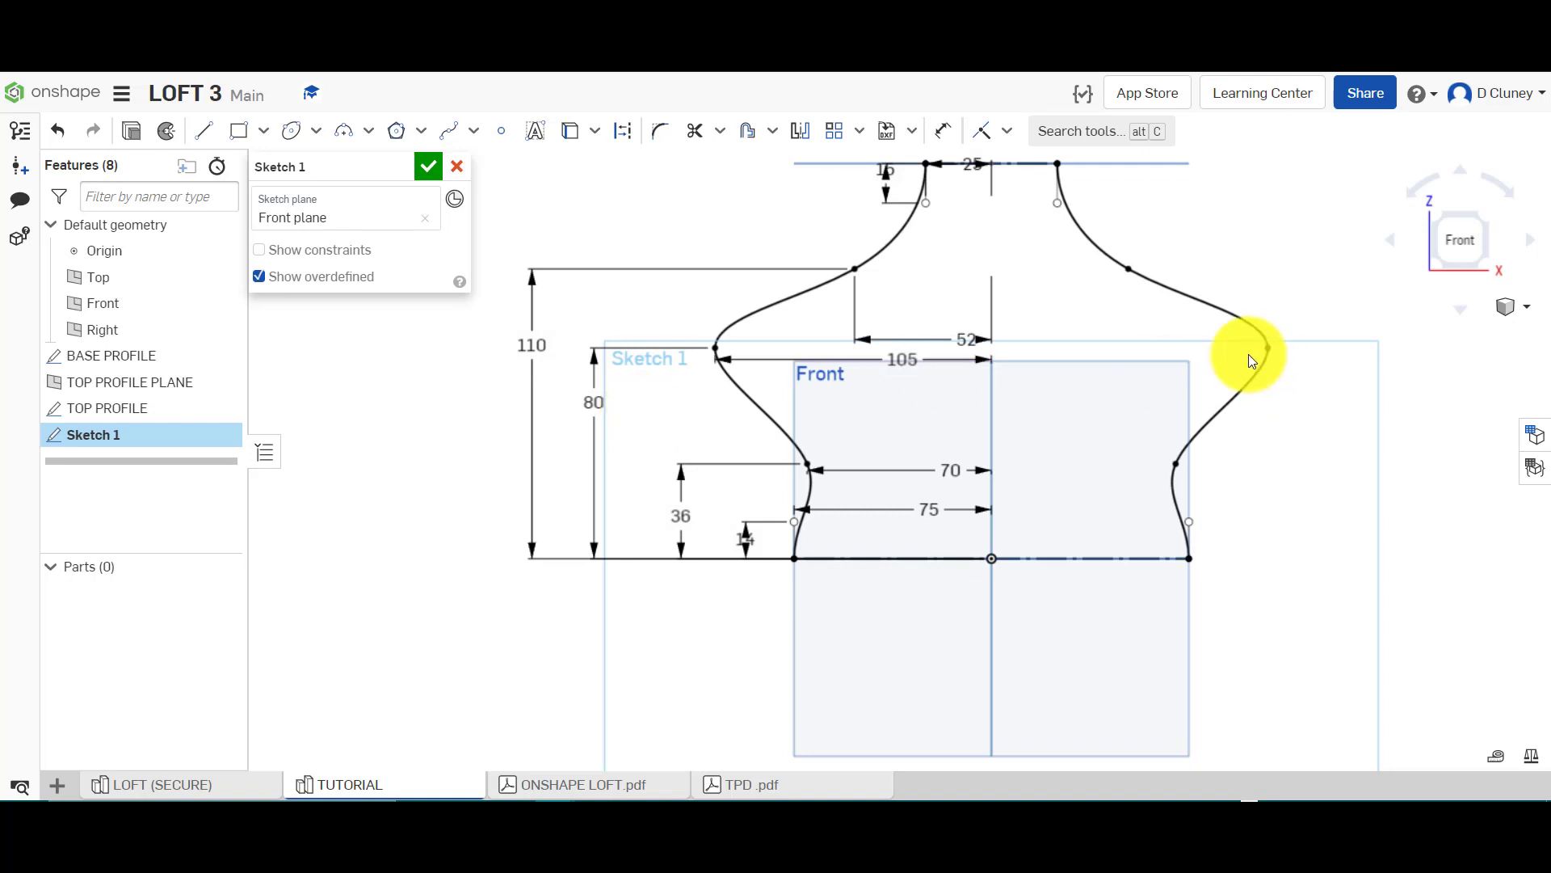
{"action": "key", "text": "ctrl+z"}
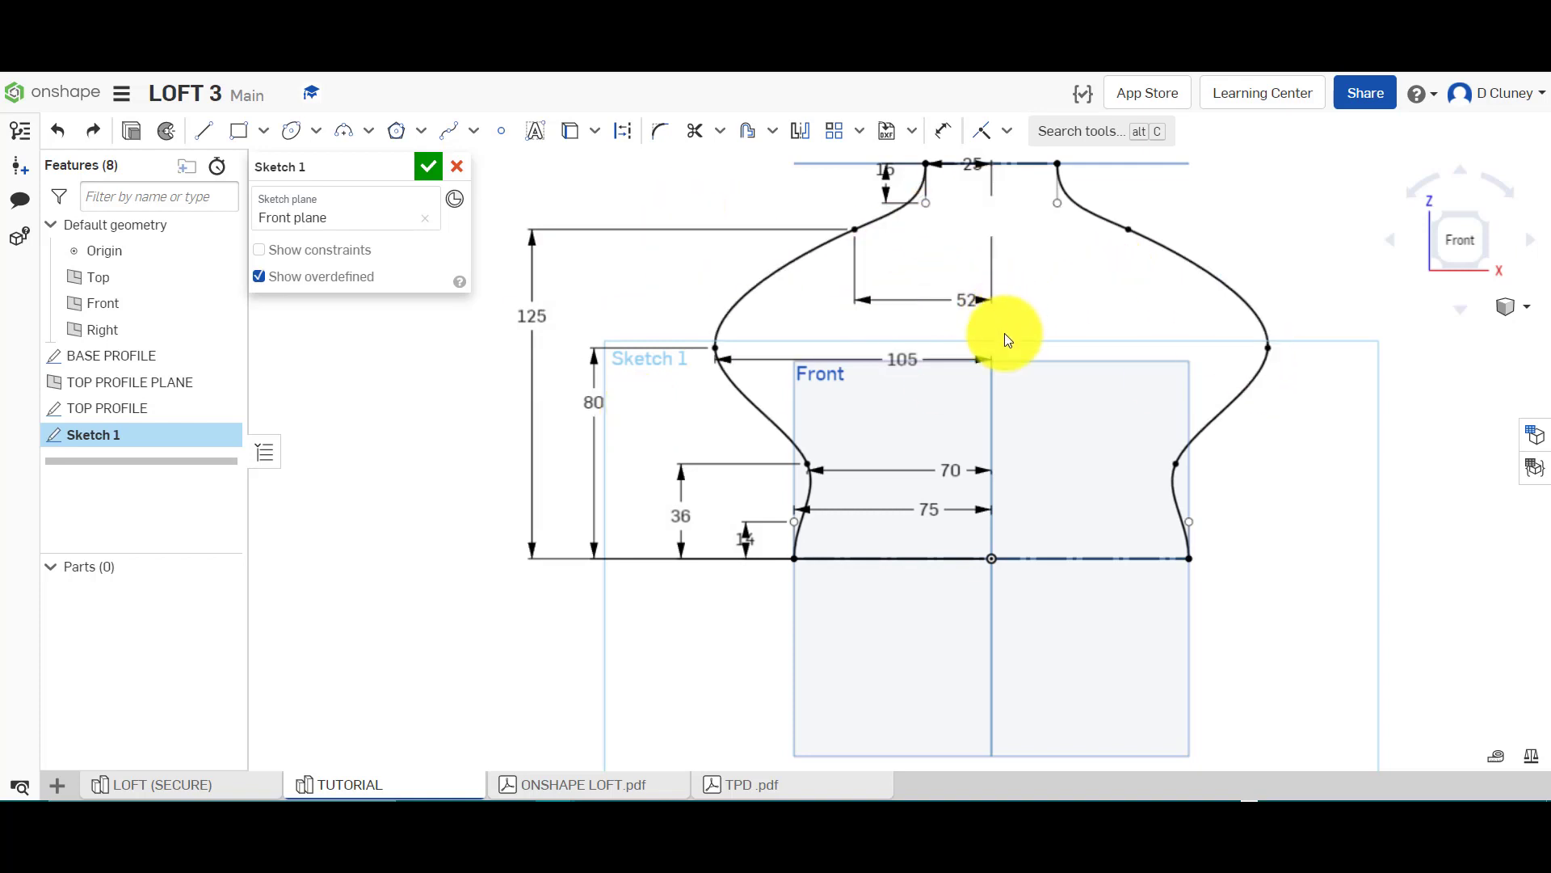
{"action": "left_click", "coordinate": [1056, 197]}
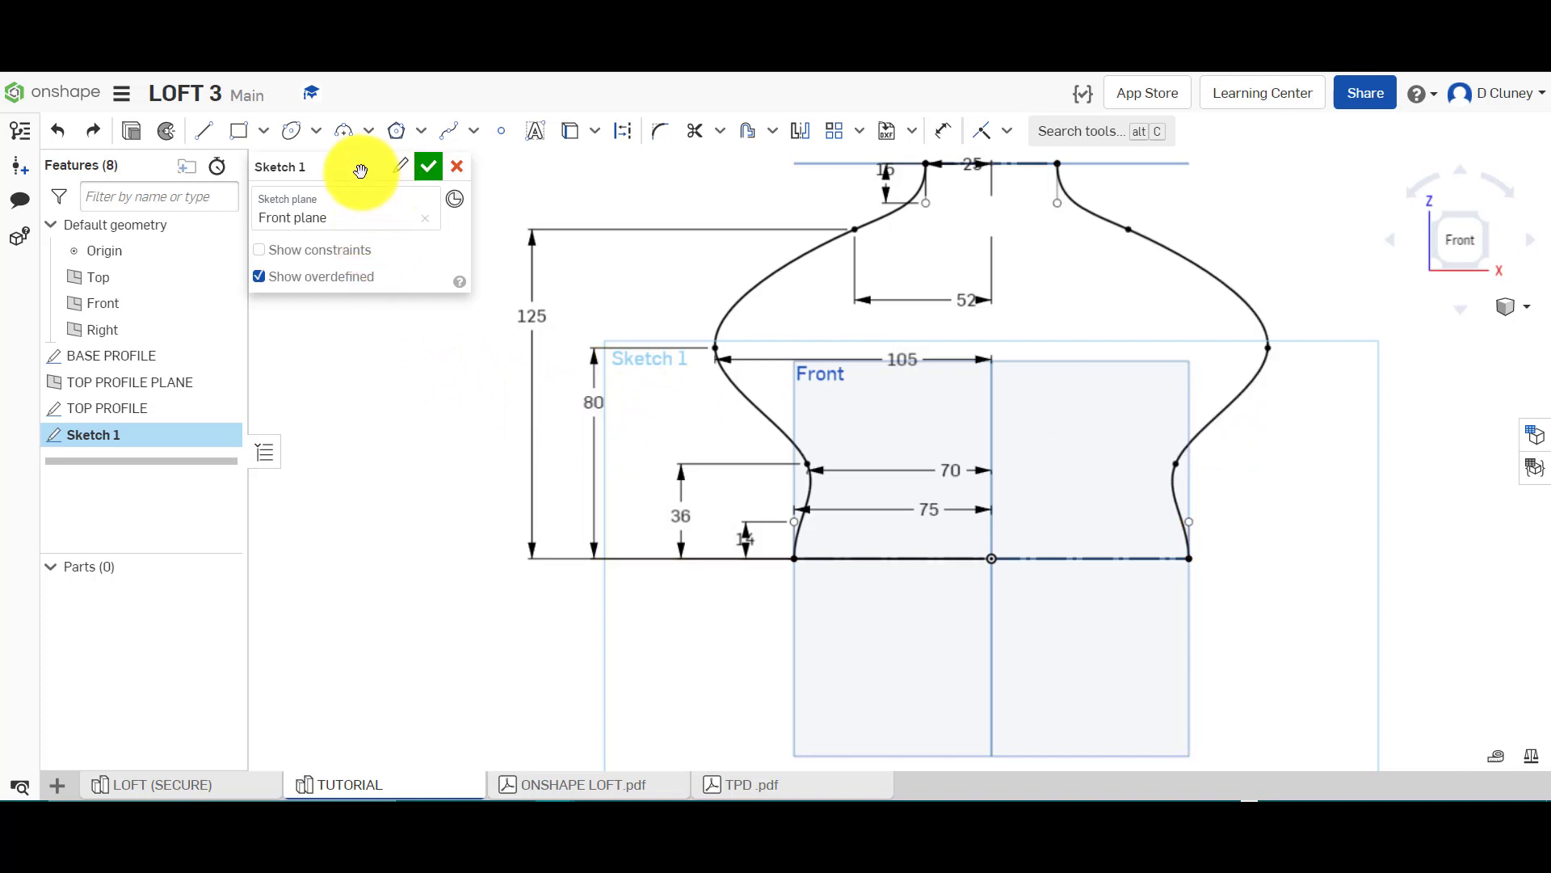
Rename the sketch GUIDES and finish it
{"action": "left_click", "coordinate": [396, 168]}
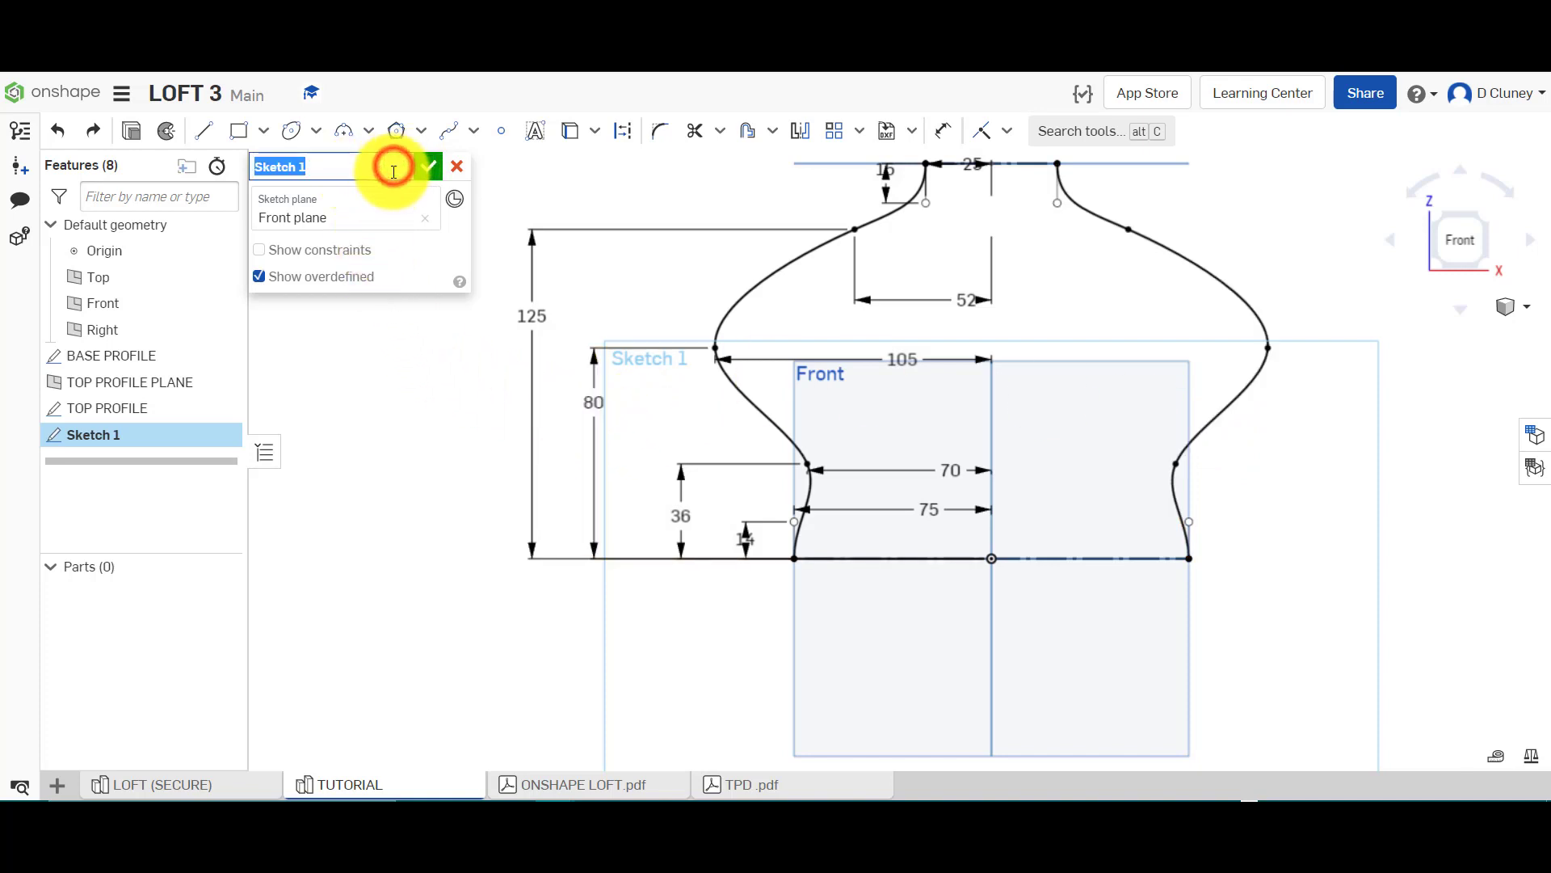
{"action": "type", "text": "GUIDES"}
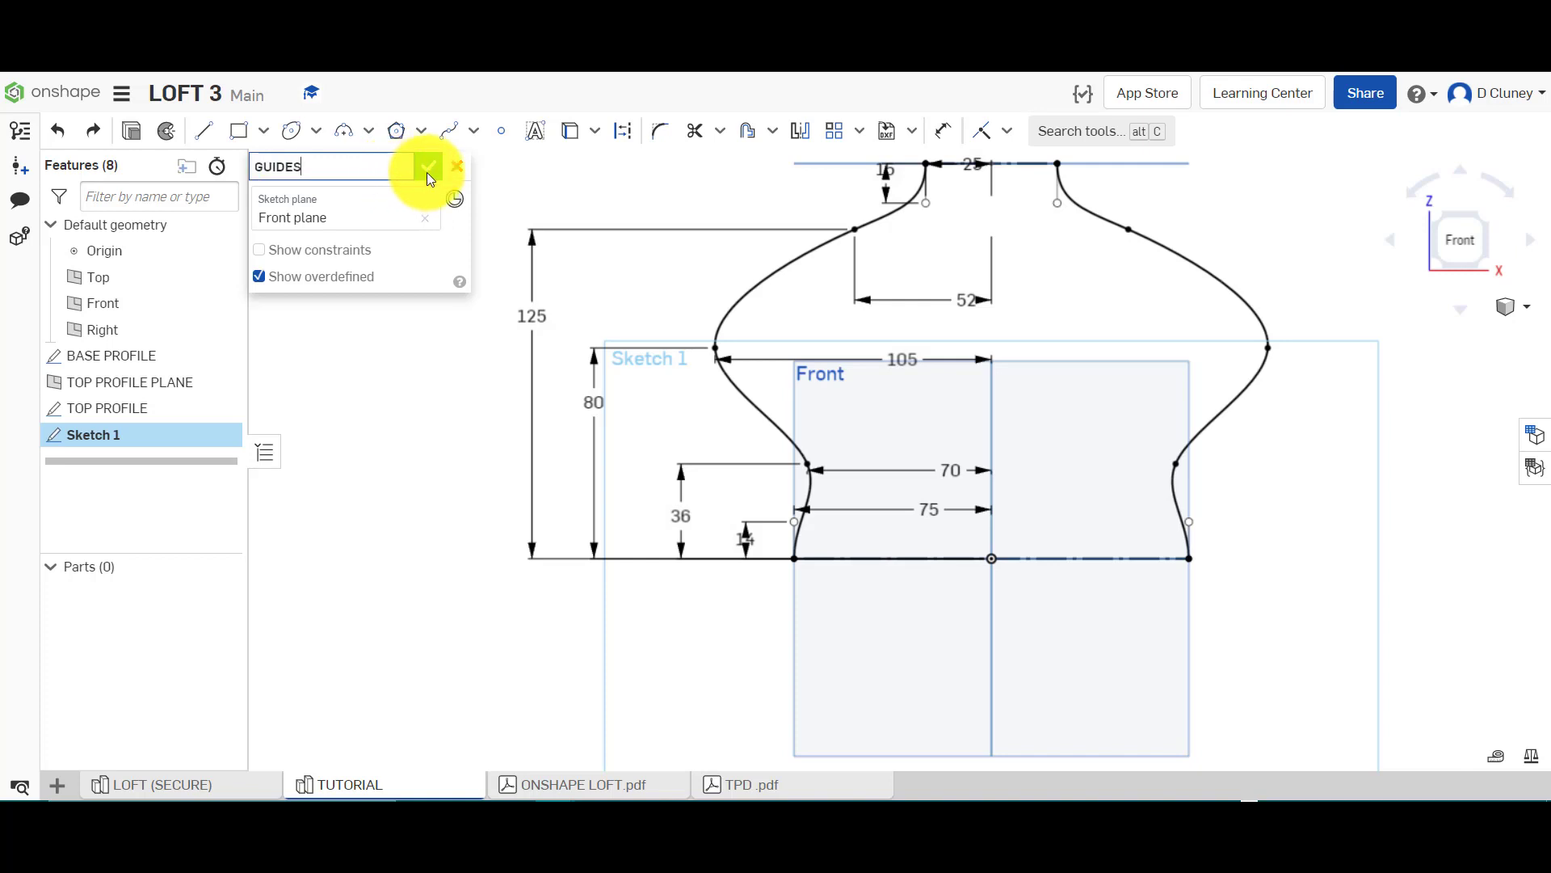
{"action": "left_click", "coordinate": [429, 168]}
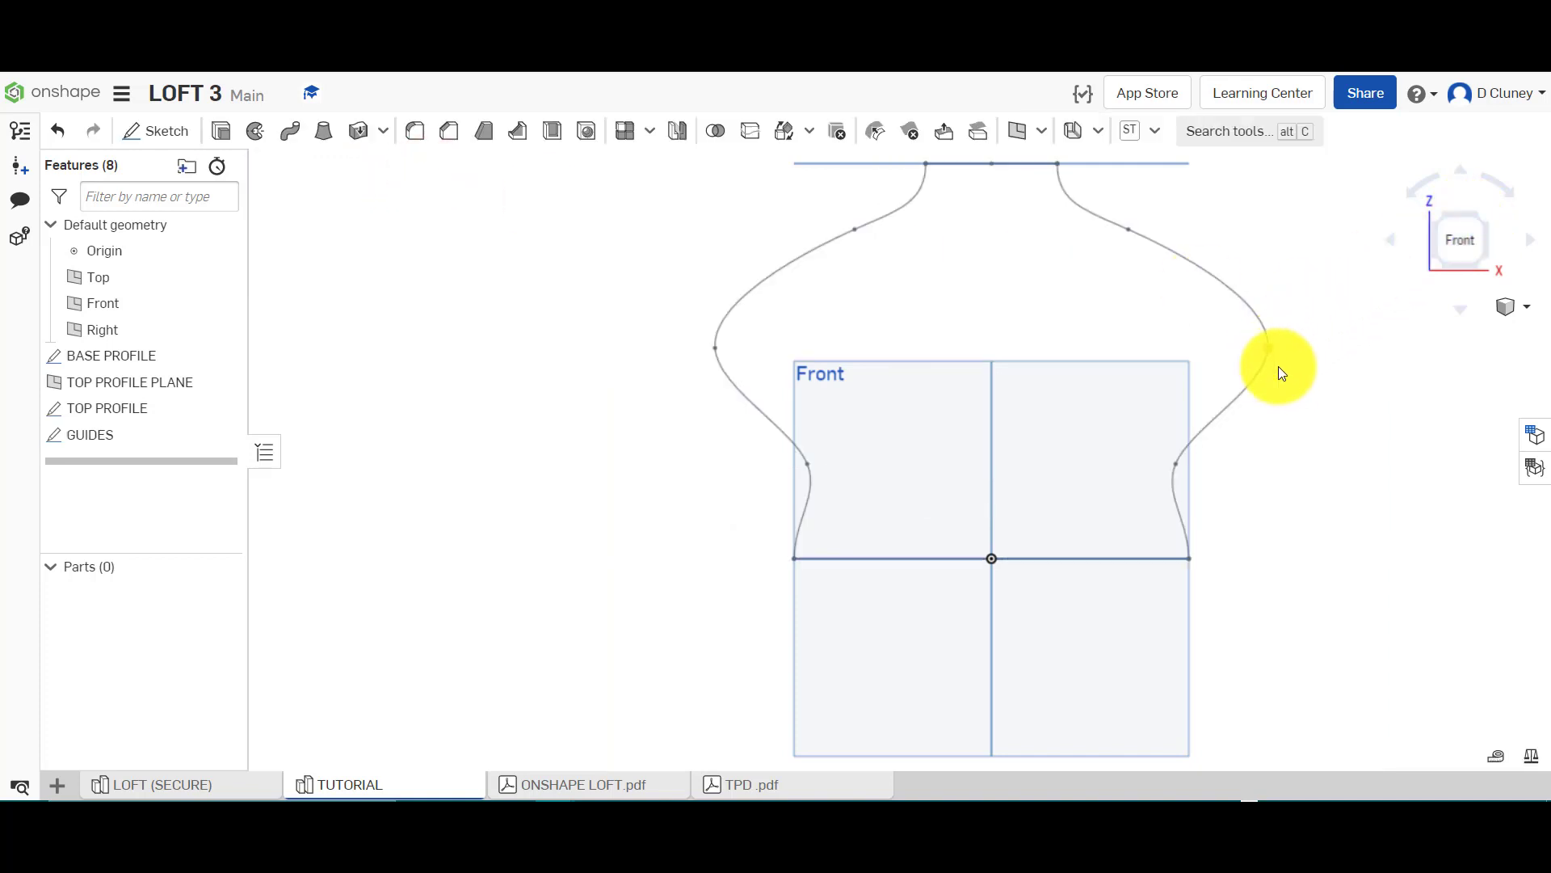
Switch to Isometric view and hide the Right, Front, Top and TOP PROFILE PLANE planes
{"action": "right_click", "coordinate": [1323, 410]}
{"action": "left_click", "coordinate": [1378, 490]}
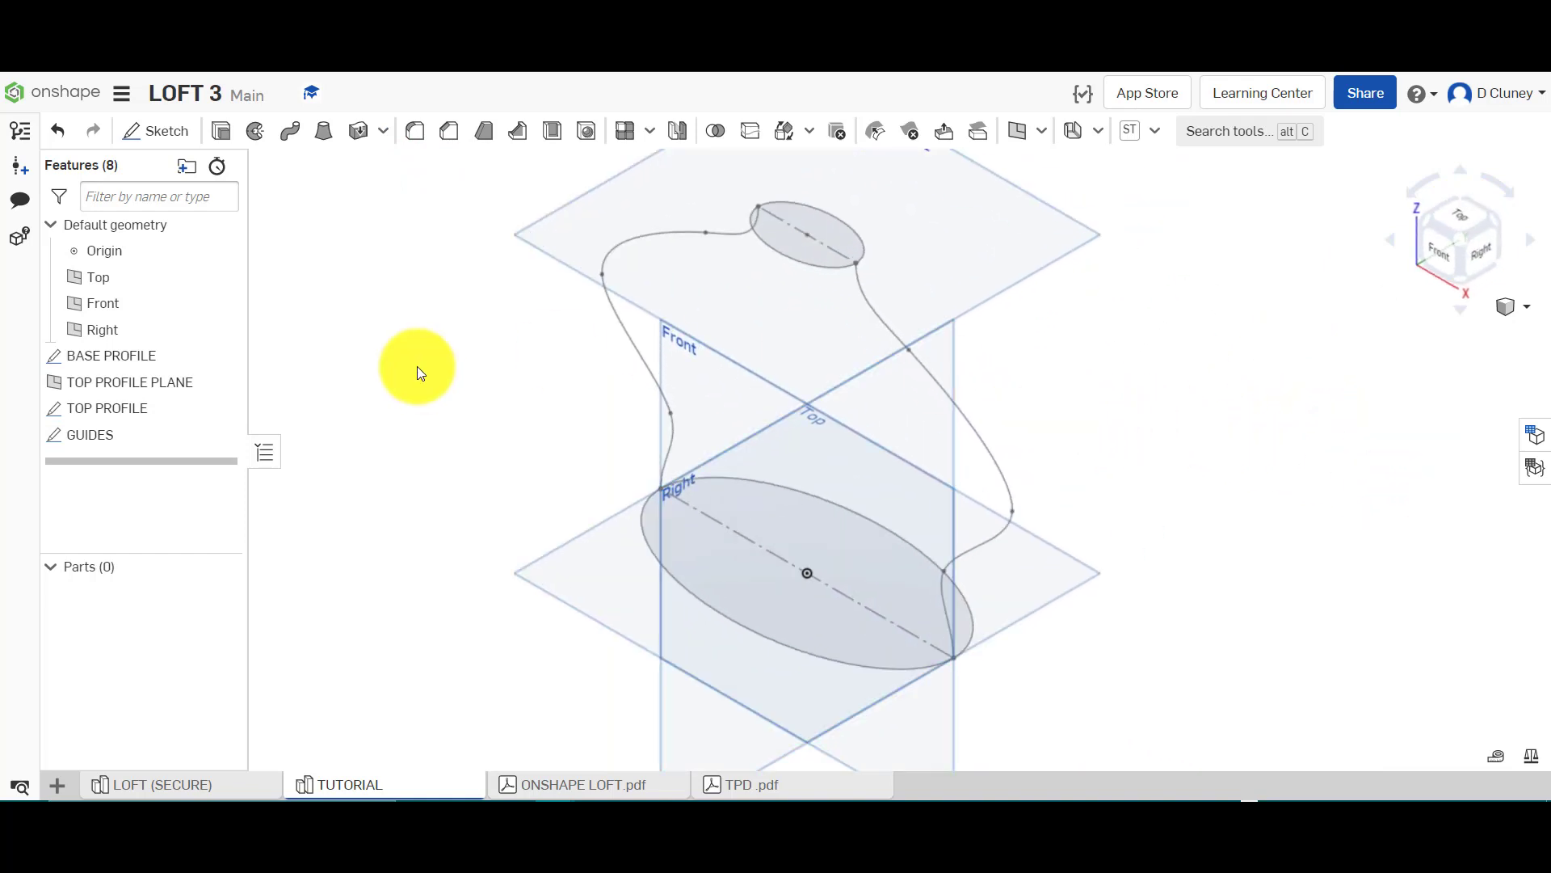
{"action": "left_click", "coordinate": [225, 329]}
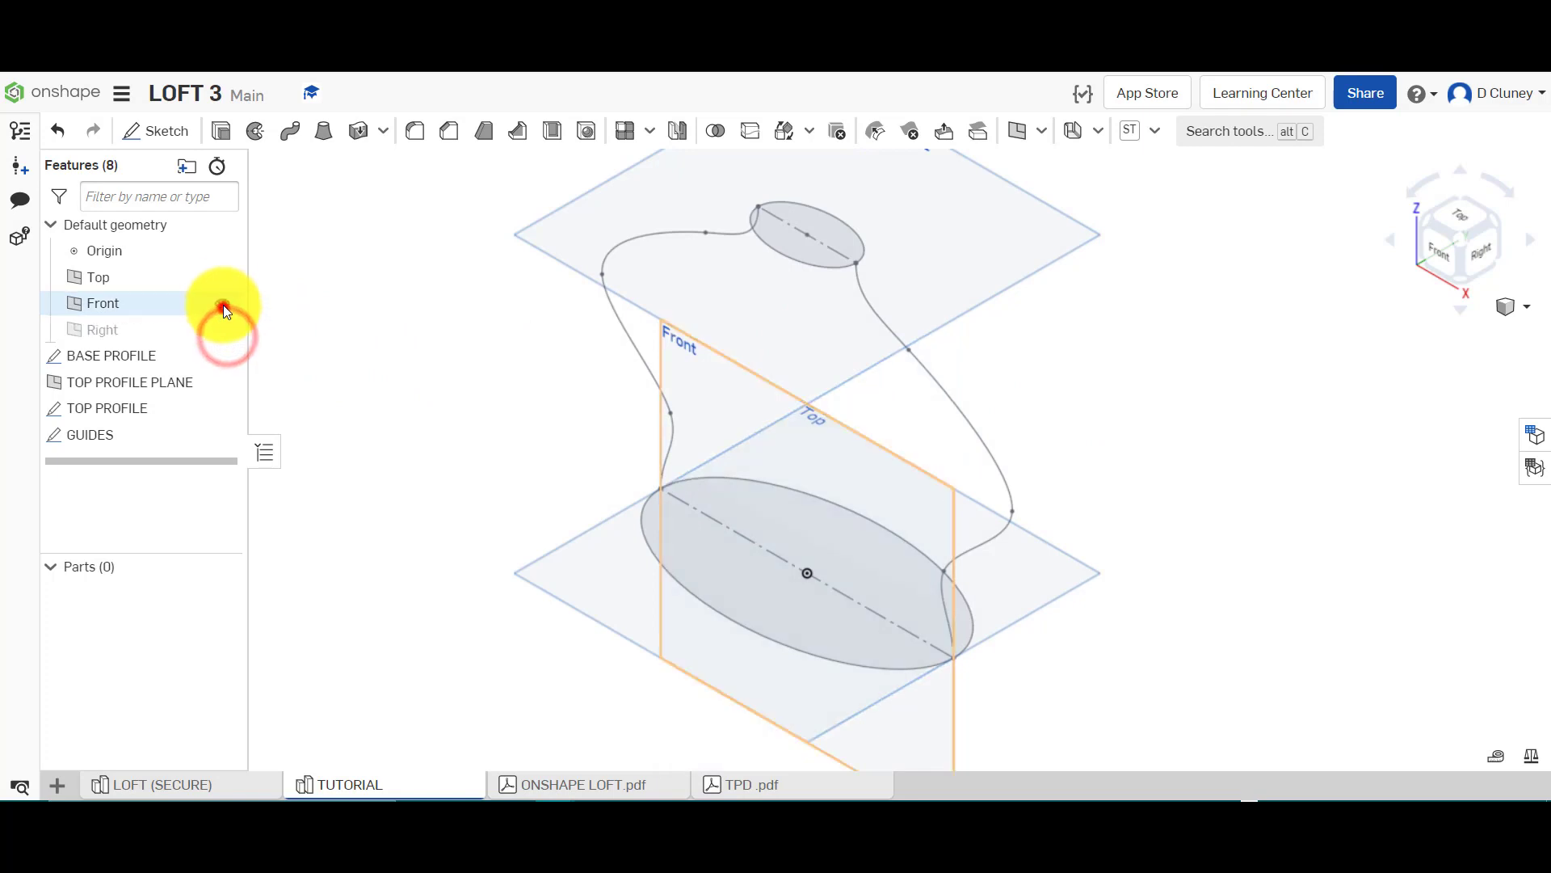
{"action": "left_click", "coordinate": [223, 304]}
{"action": "left_click", "coordinate": [223, 278]}
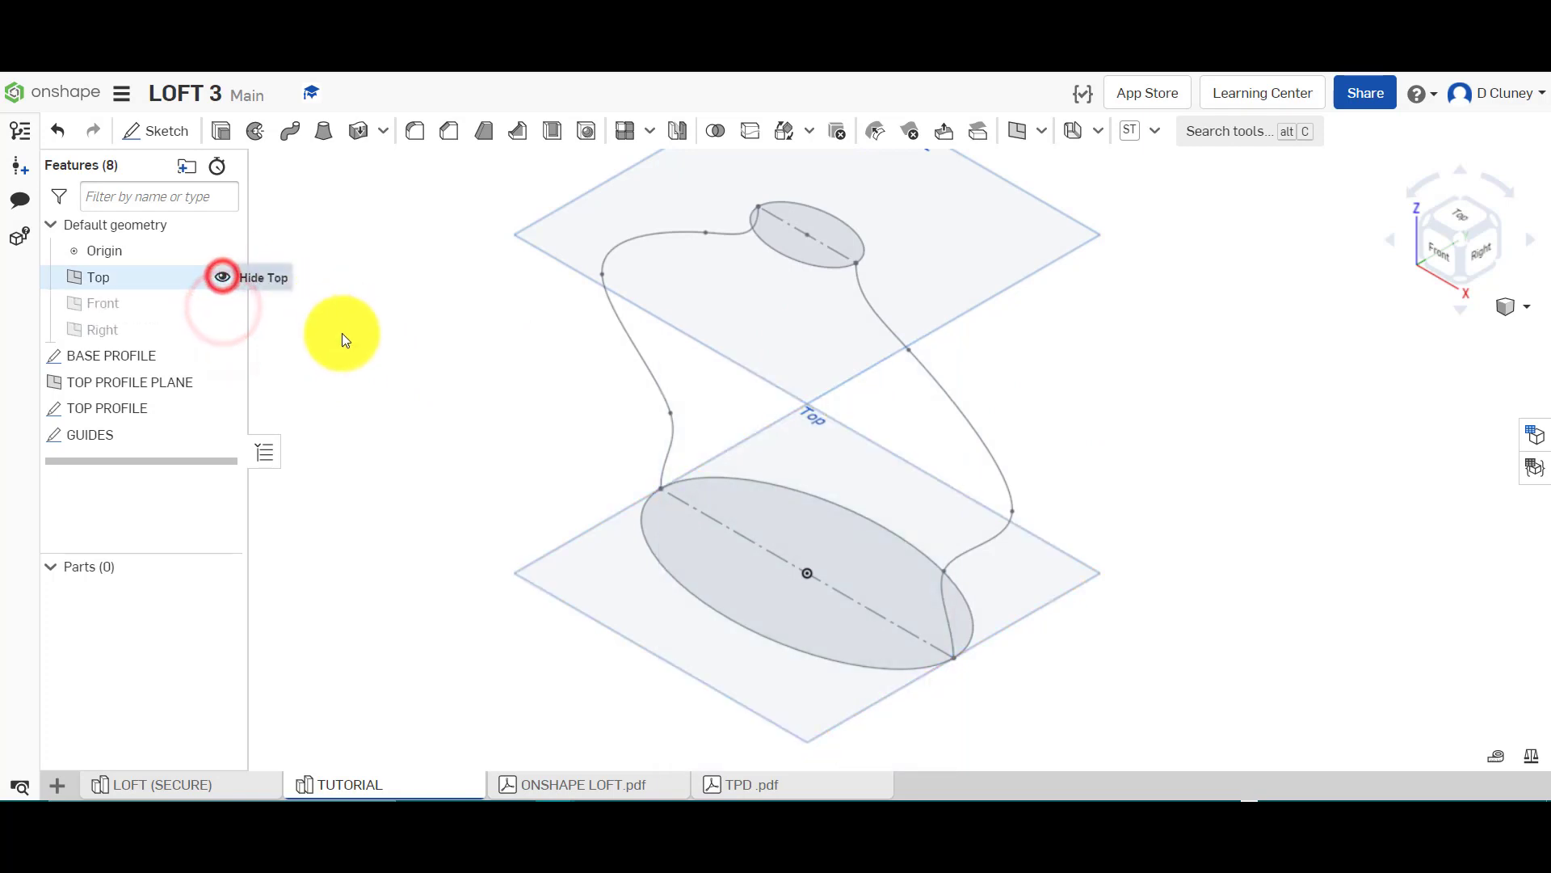
{"action": "left_click", "coordinate": [223, 381]}
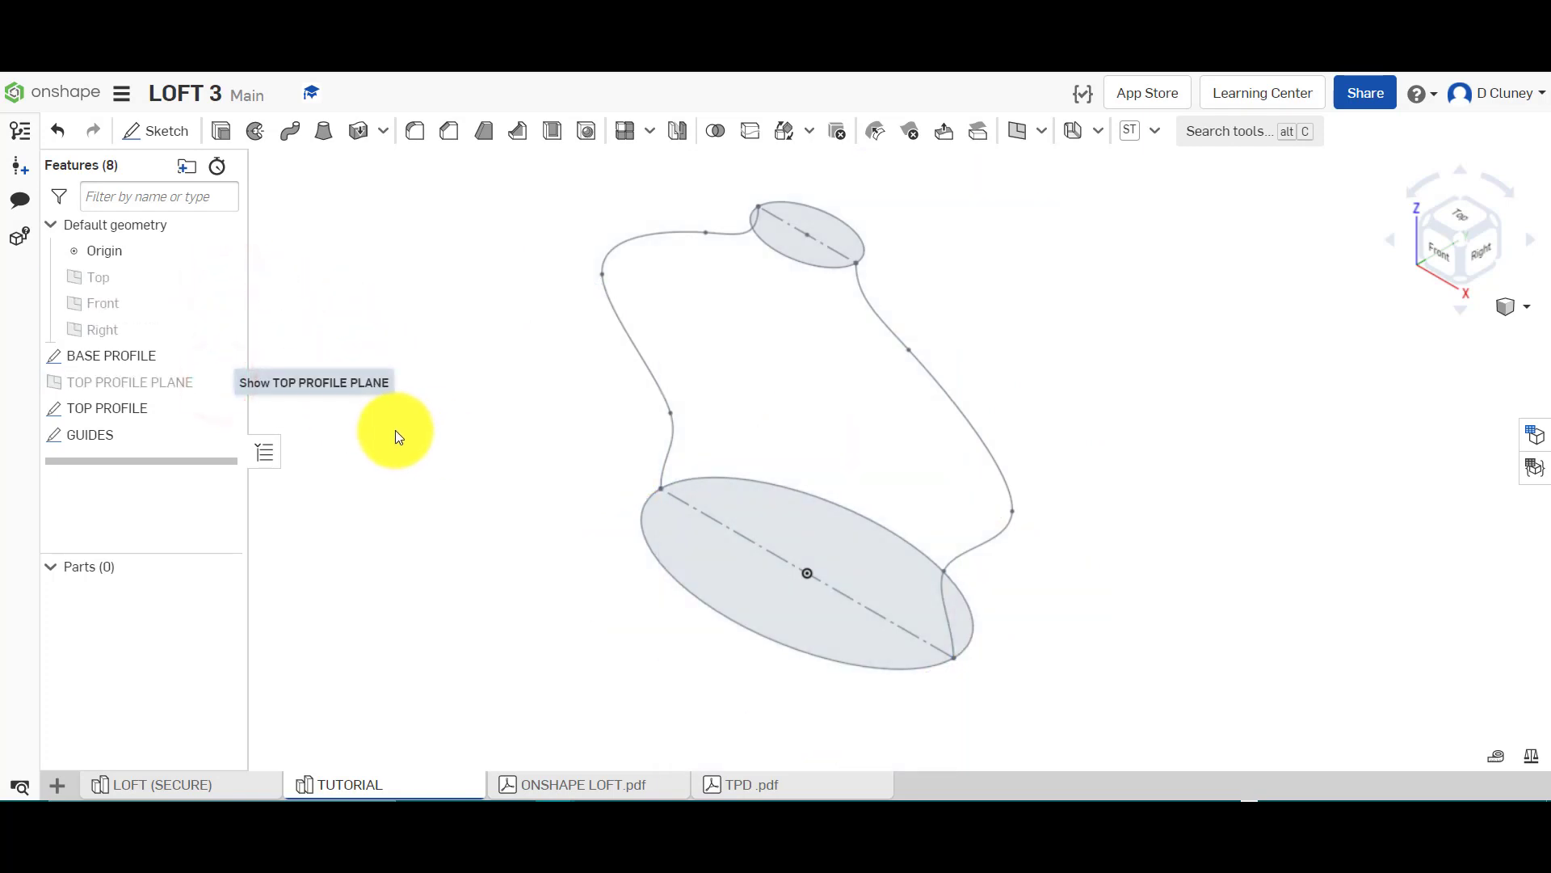
{"action": "left_click", "coordinate": [521, 512]}
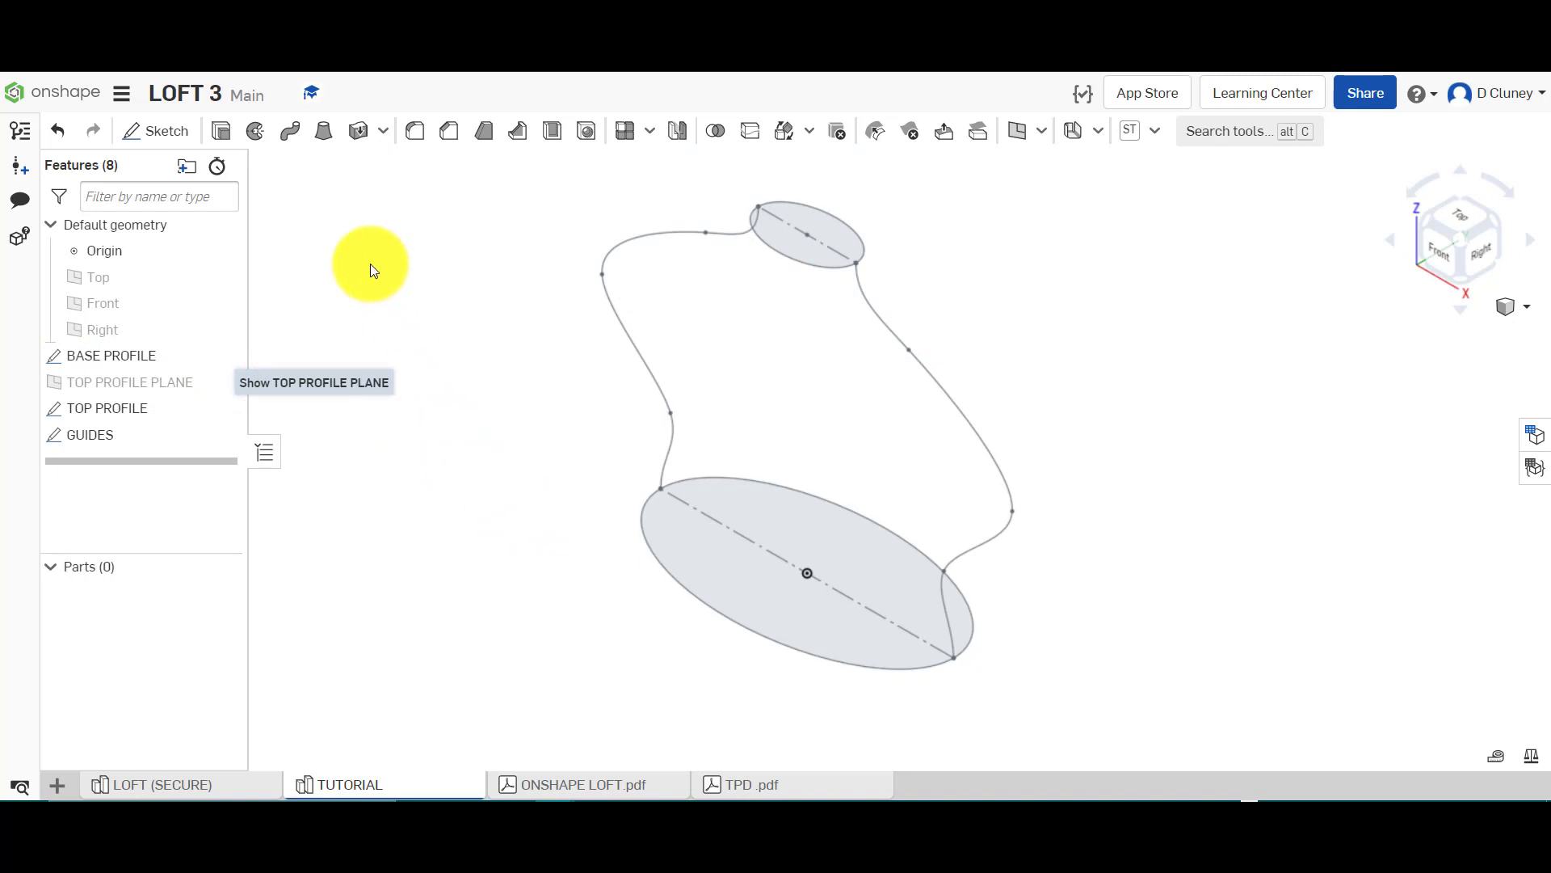
Create a loft with the bottom and top ellipses as its two profiles
{"action": "left_click", "coordinate": [325, 134]}
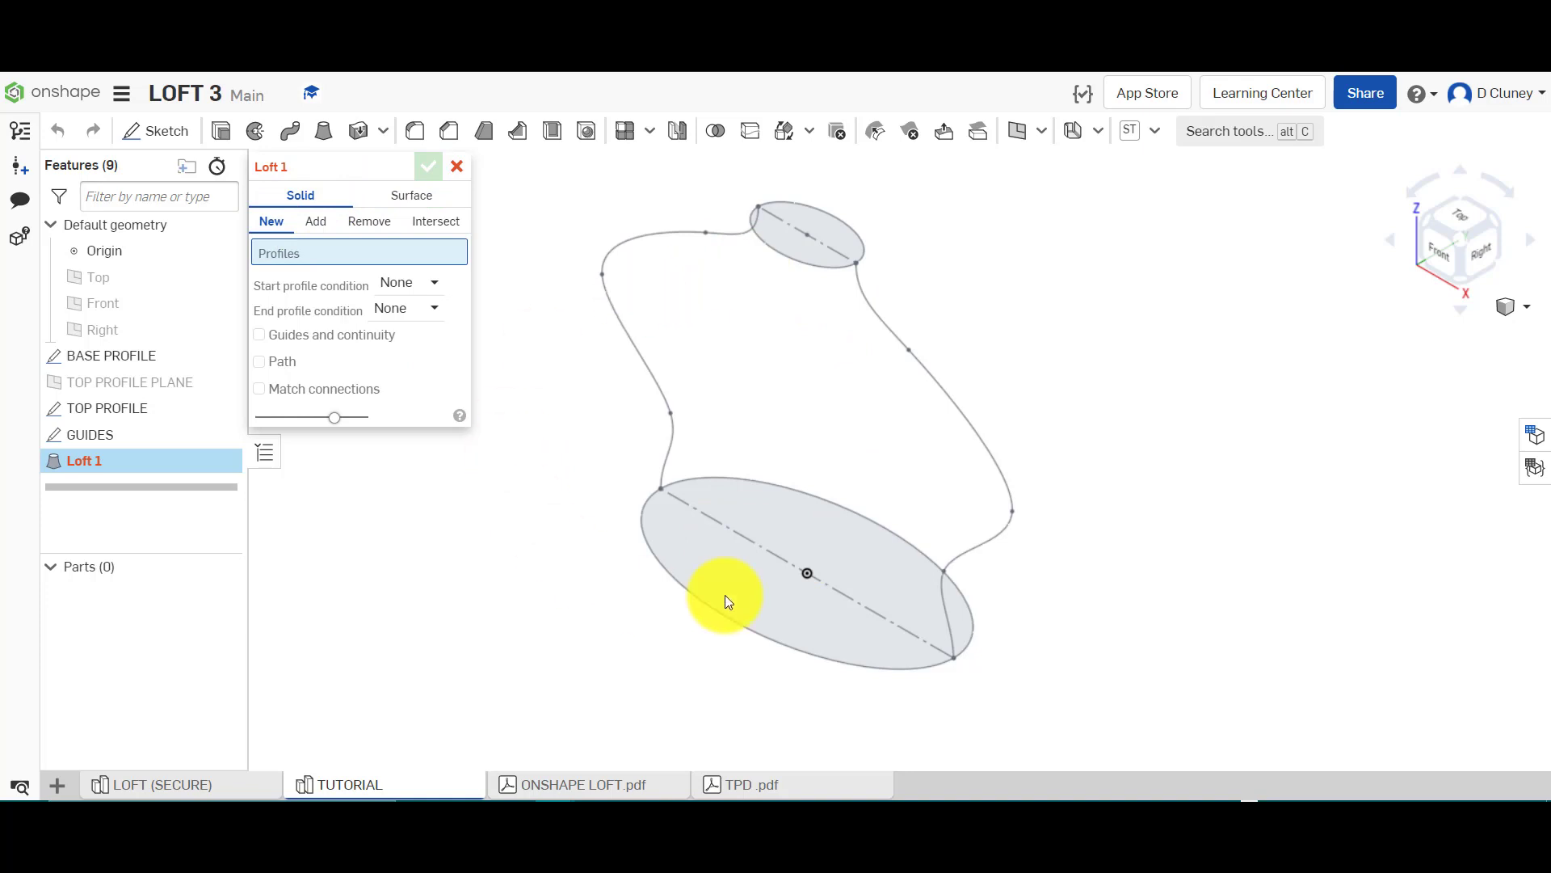
{"action": "left_click", "coordinate": [313, 252]}
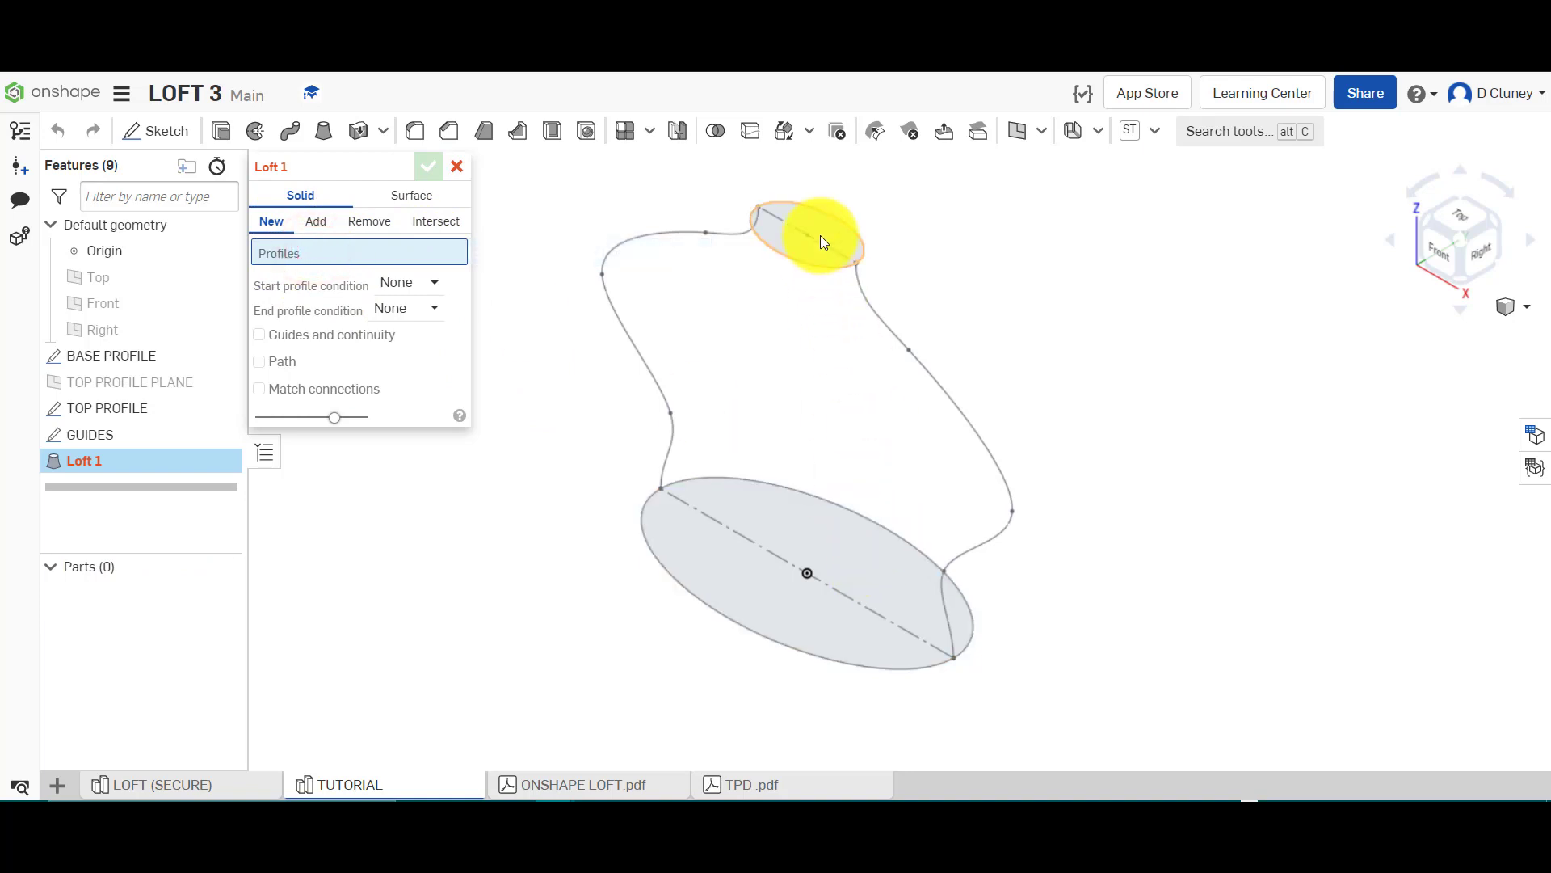
{"action": "left_click", "coordinate": [879, 530]}
{"action": "left_click", "coordinate": [827, 260]}
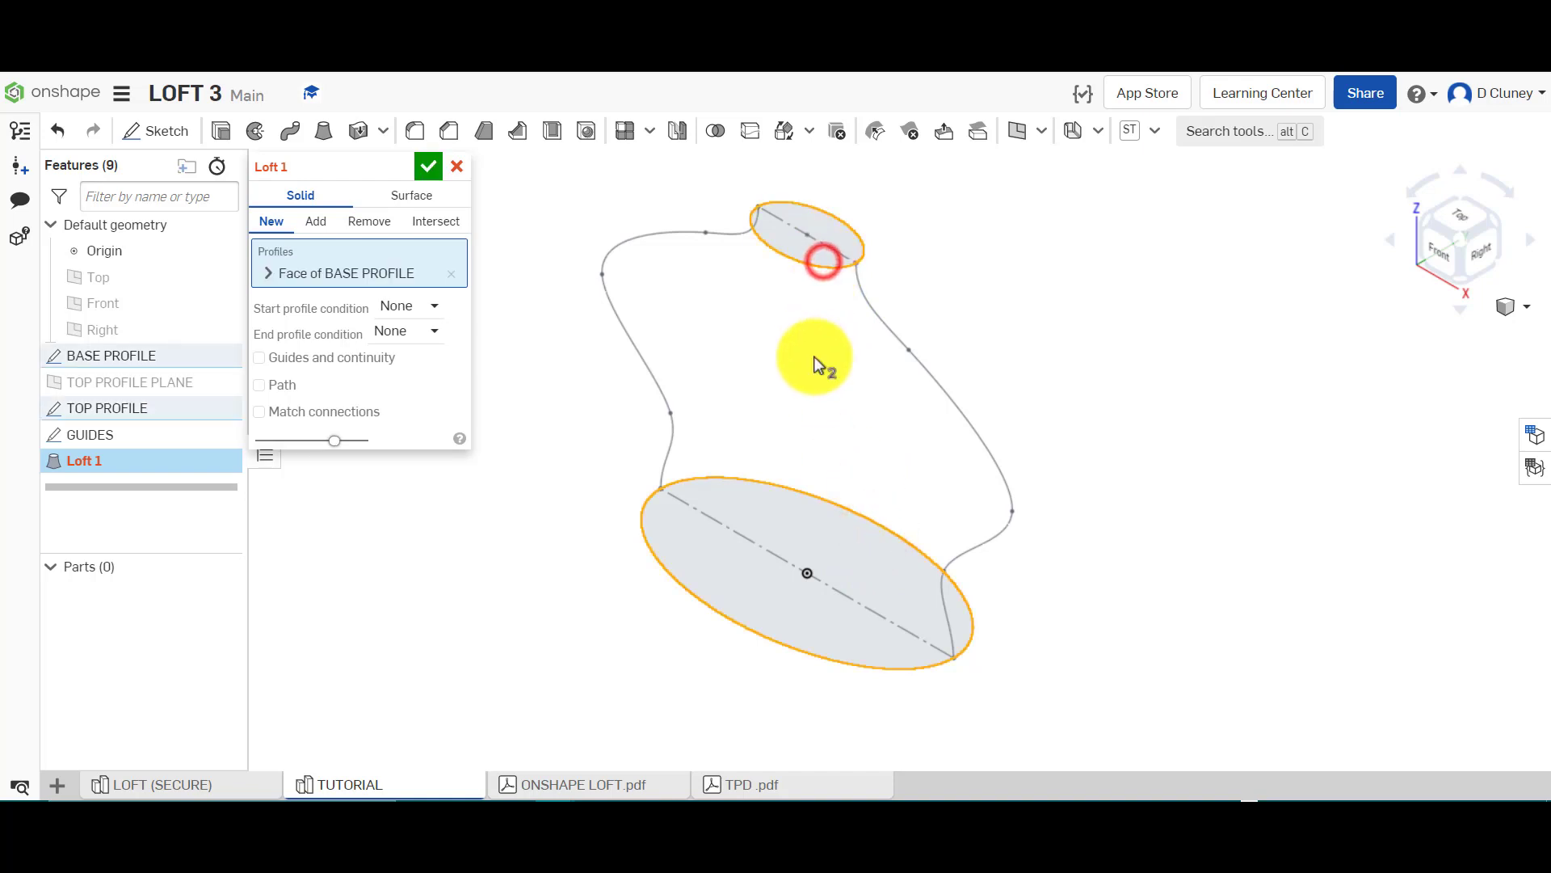
{"action": "left_click", "coordinate": [1464, 260]}
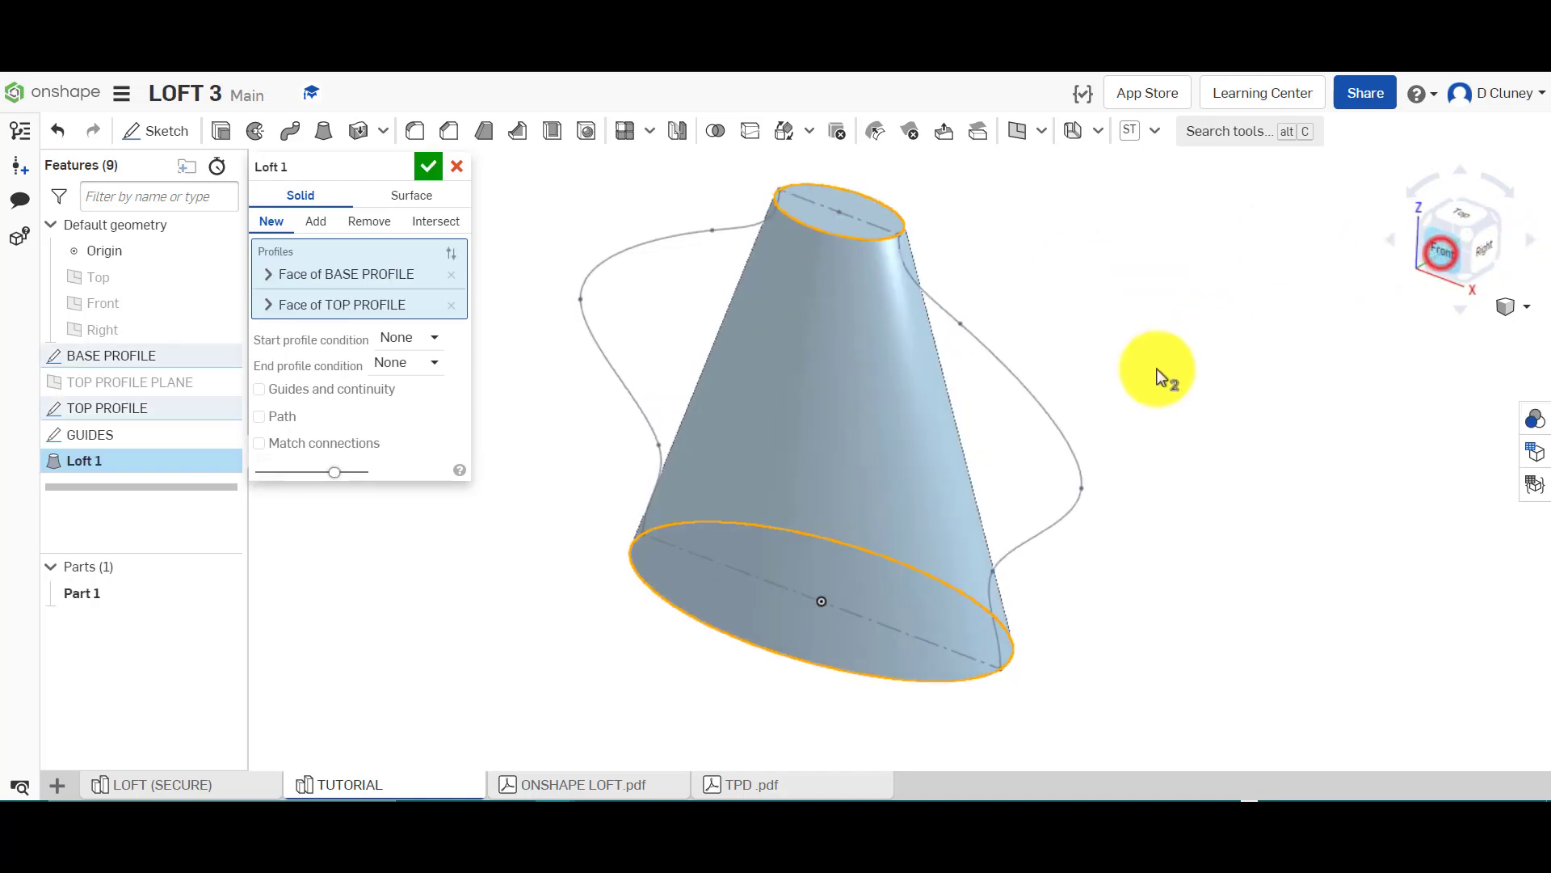
{"action": "scroll", "coordinate": [1123, 373], "scroll_direction": "up", "scroll_amount": 5}
{"action": "scroll", "coordinate": [1113, 372], "scroll_direction": "down", "scroll_amount": 5}
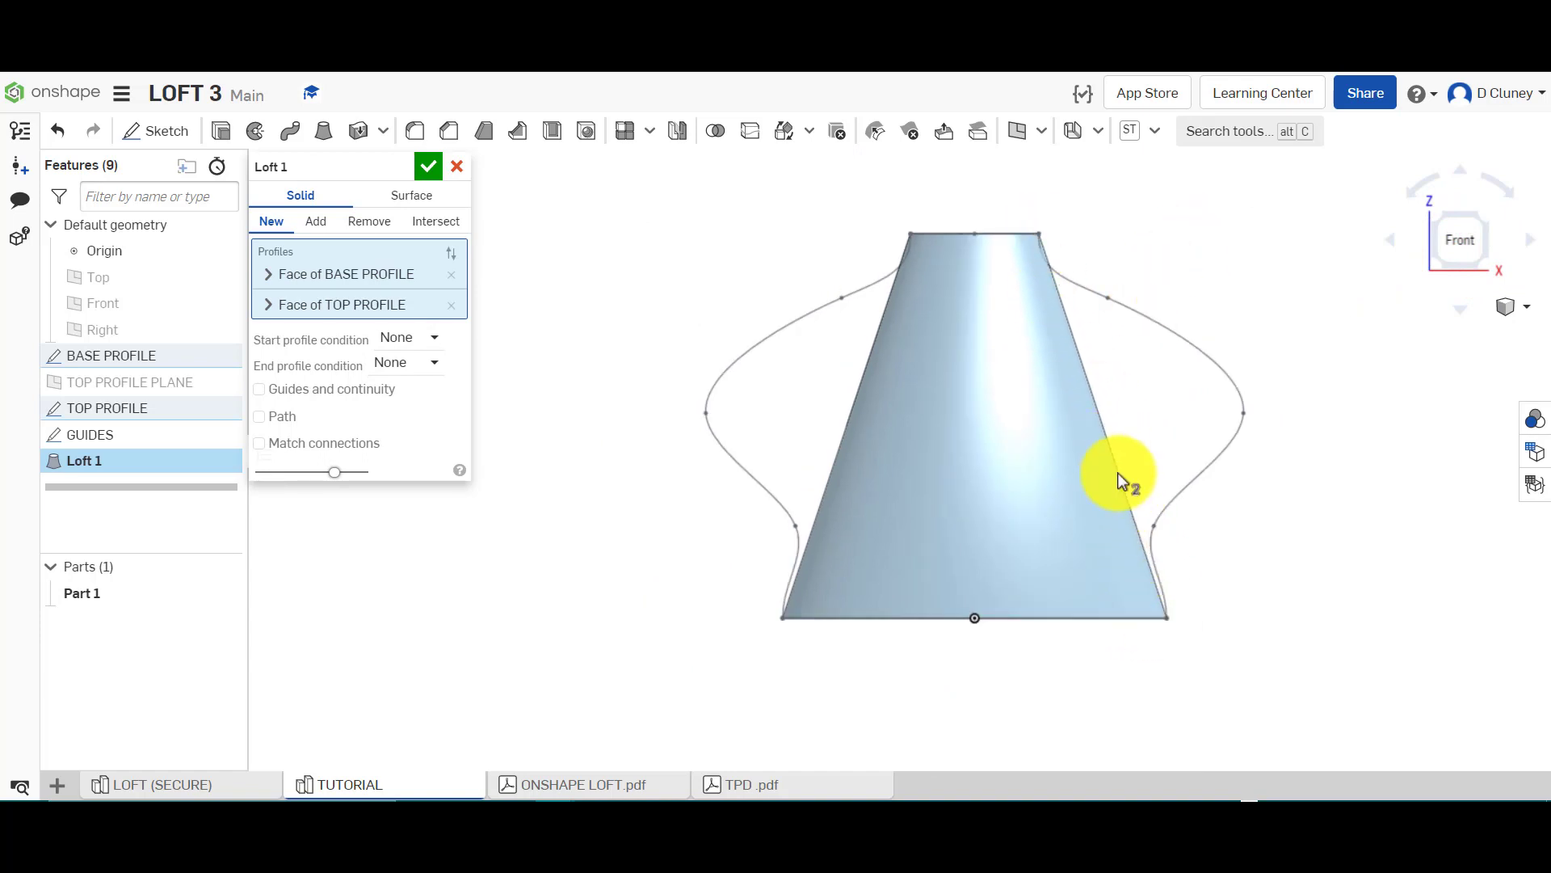
Try the Normal to profile start condition, then set it back to None
{"action": "left_click", "coordinate": [414, 341]}
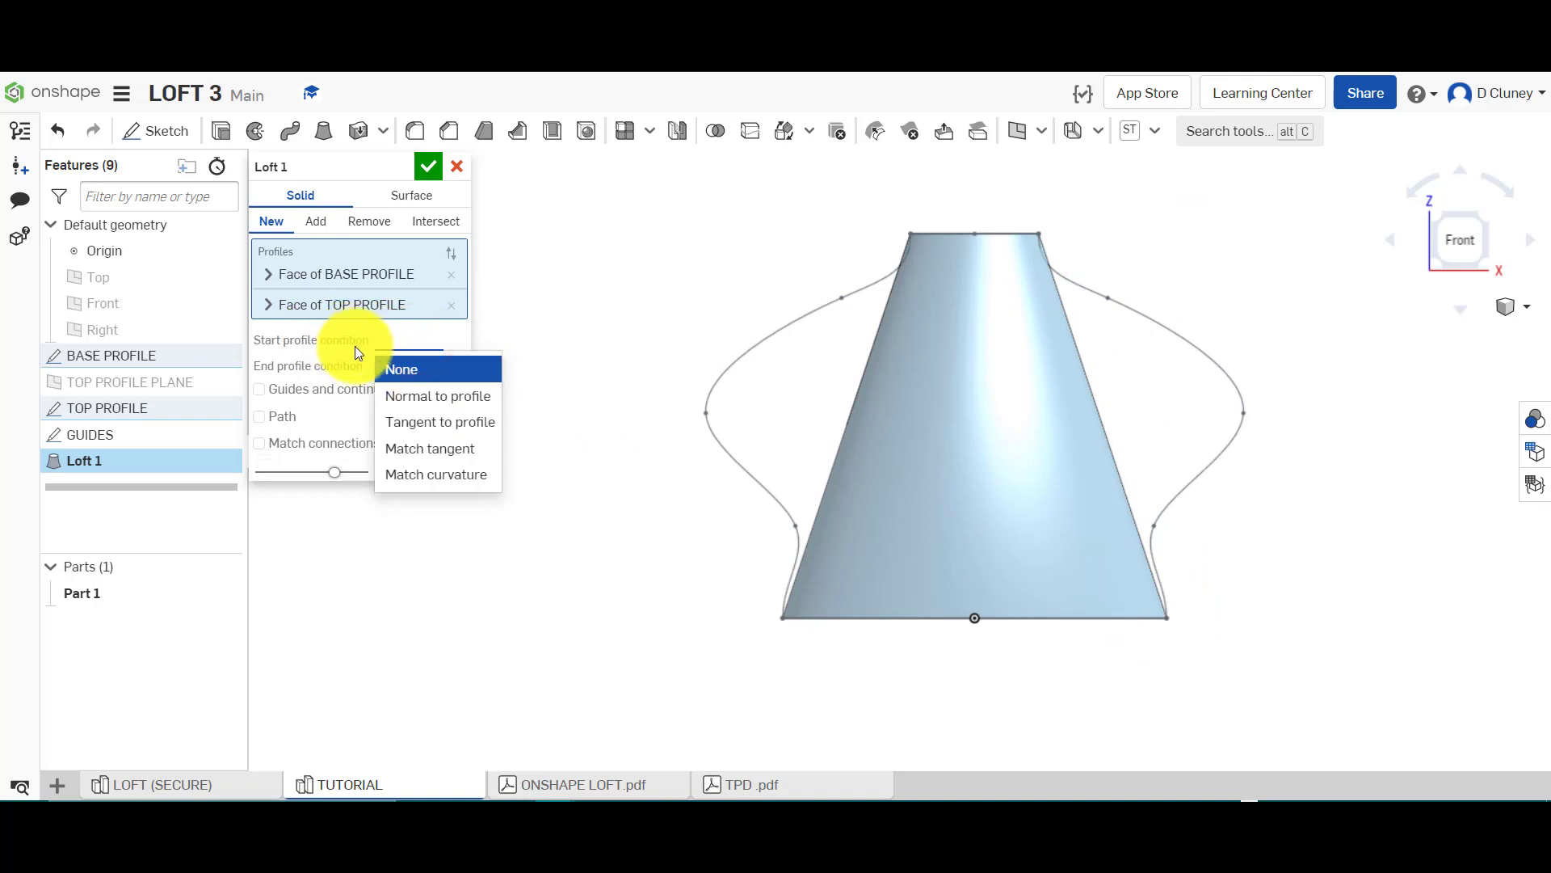
{"action": "left_click", "coordinate": [443, 401]}
{"action": "left_click", "coordinate": [426, 389]}
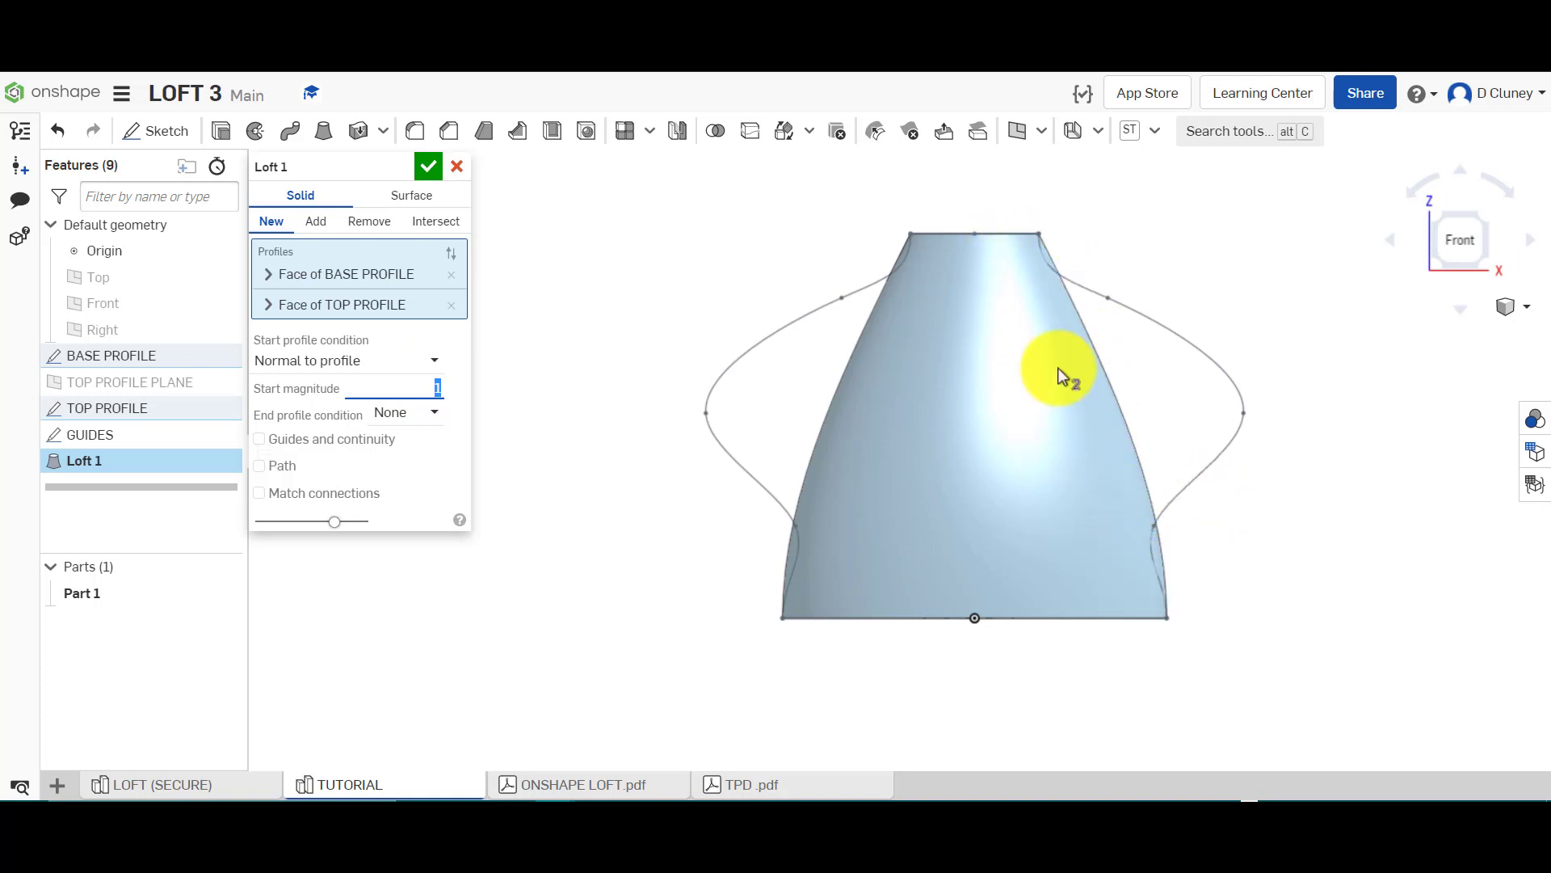
{"action": "left_click", "coordinate": [430, 394]}
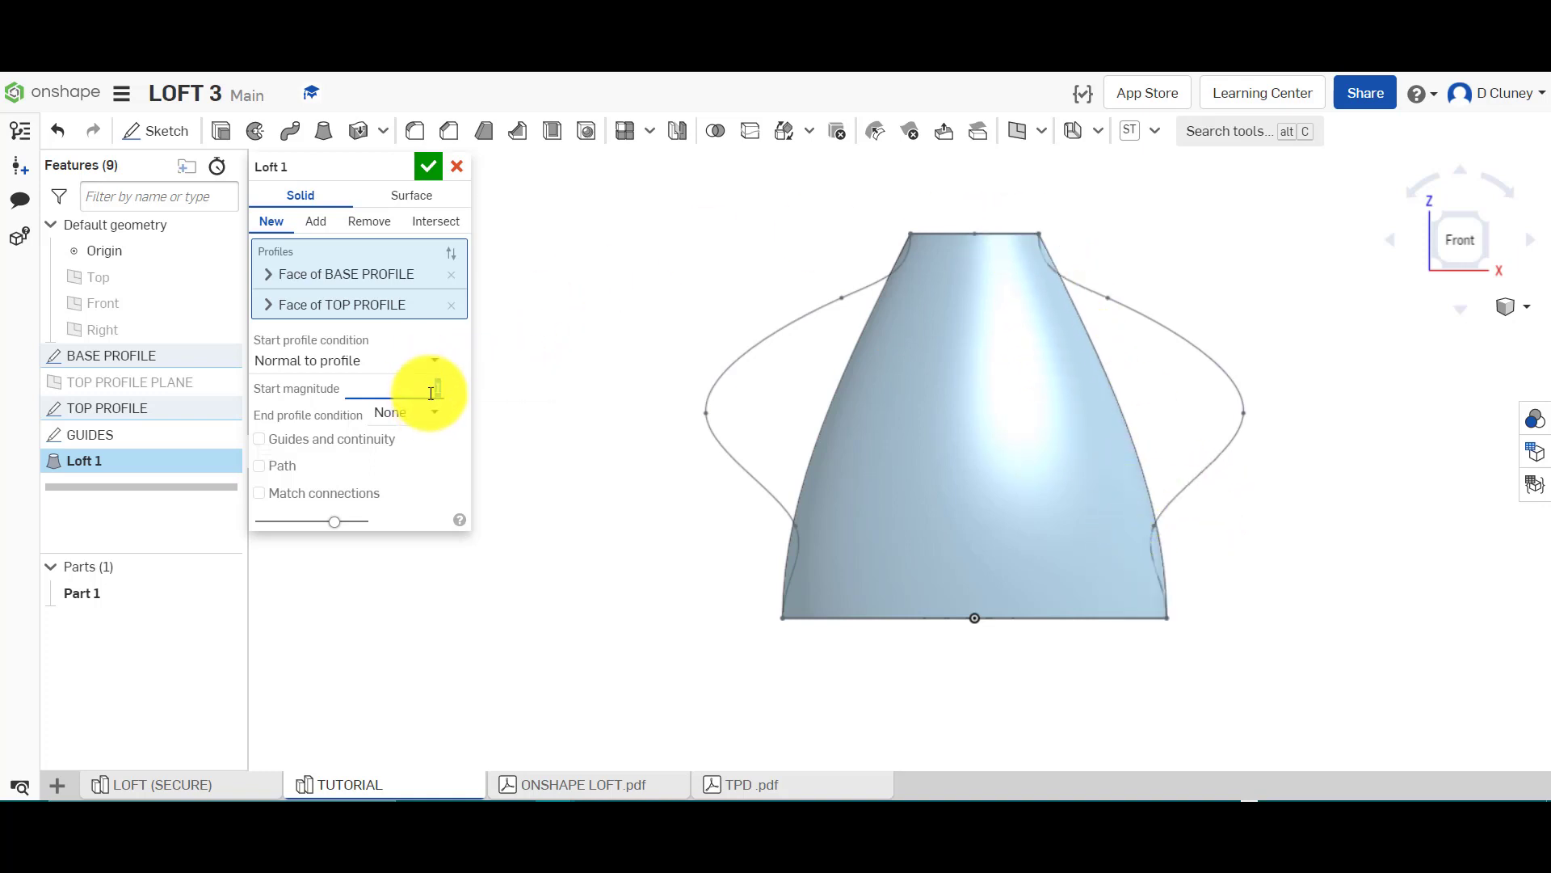
{"action": "left_click", "coordinate": [413, 389]}
{"action": "left_click", "coordinate": [429, 367]}
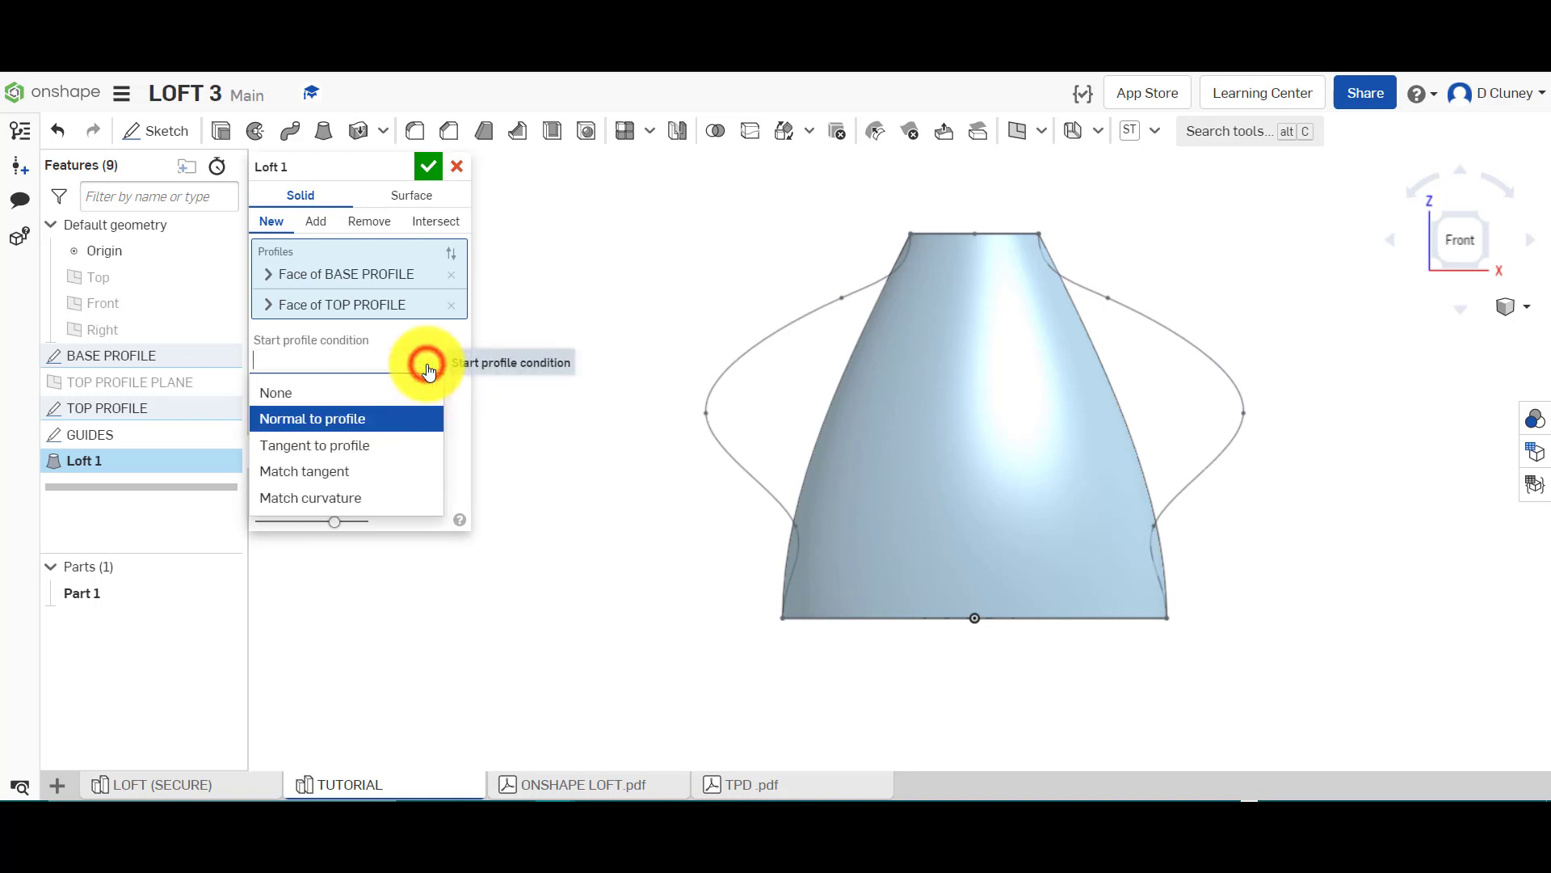
{"action": "left_click", "coordinate": [391, 392]}
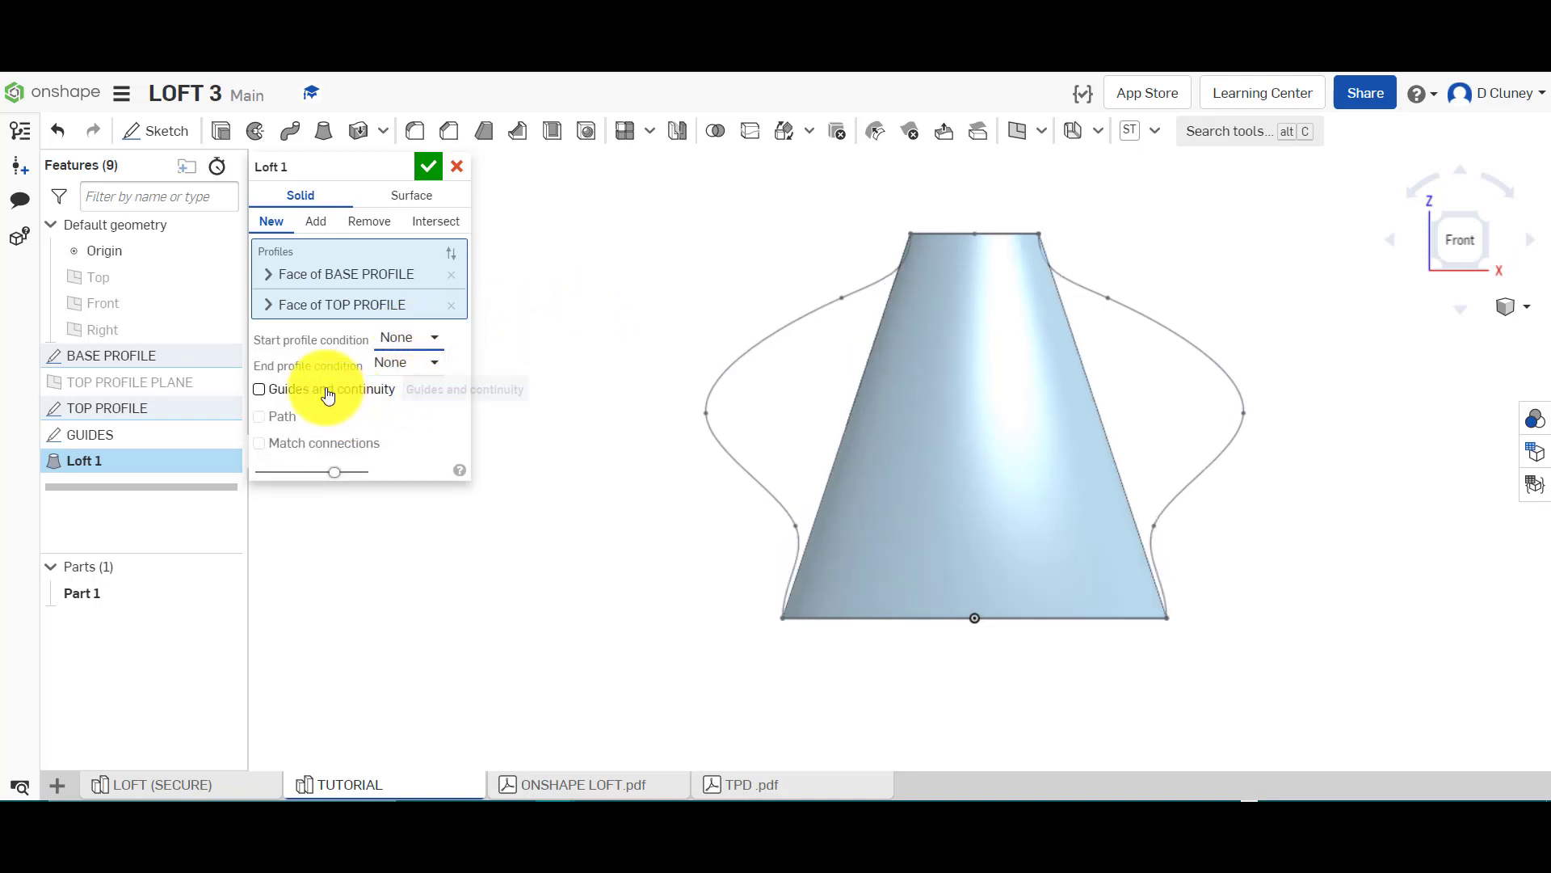
Add the right and left GUIDES curves as loft guides and inspect the torso preview from several views
{"action": "left_click", "coordinate": [325, 391]}
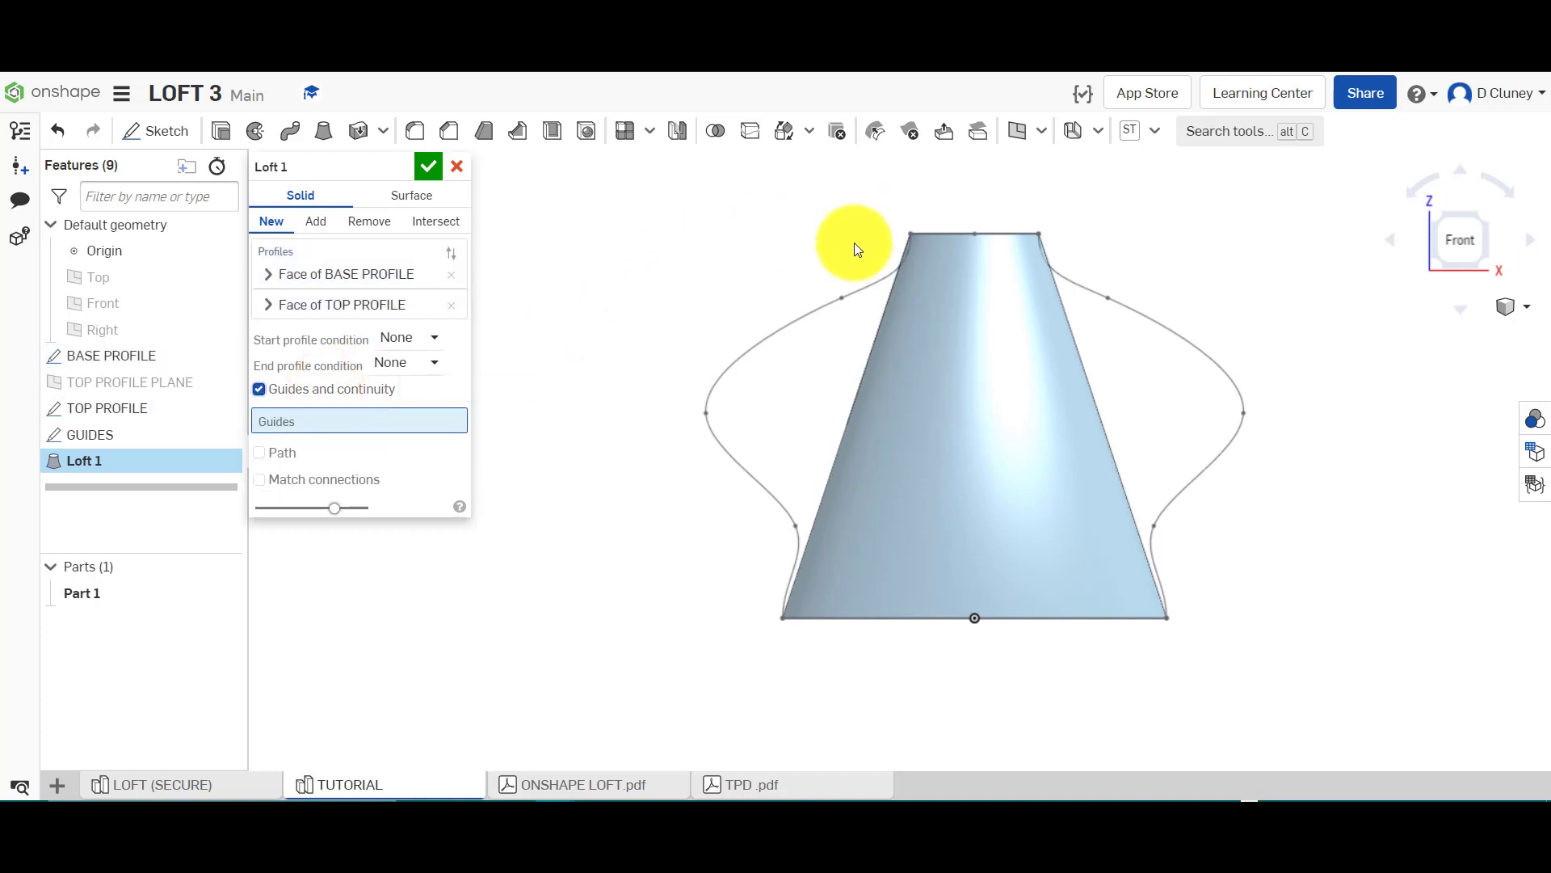
{"action": "right_click_drag", "start_coordinate": [851, 246], "coordinate": [770, 281]}
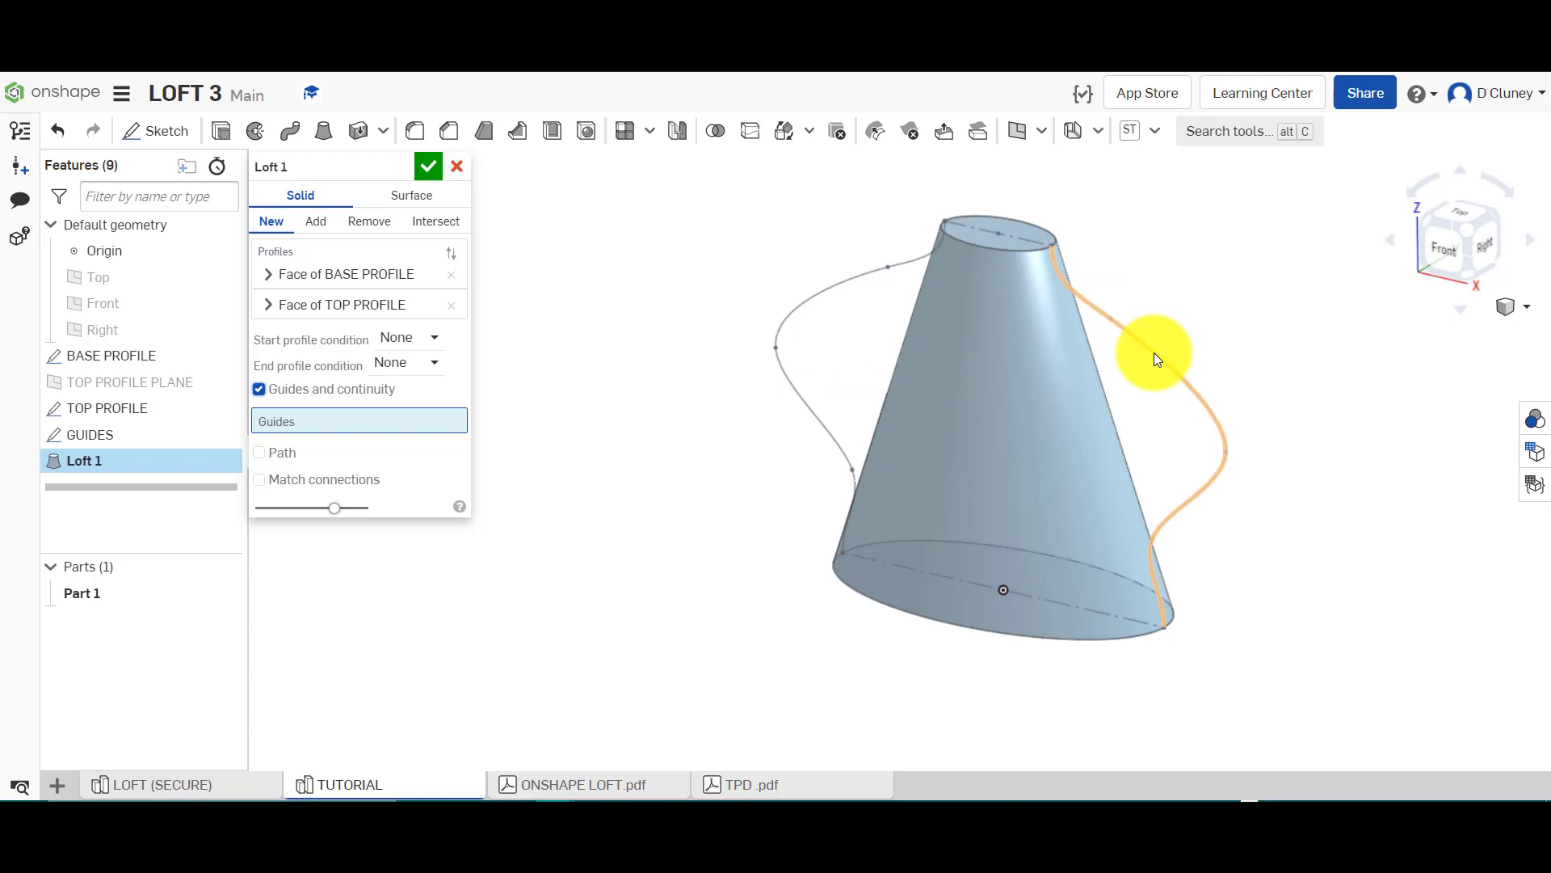
{"action": "left_click", "coordinate": [1441, 256]}
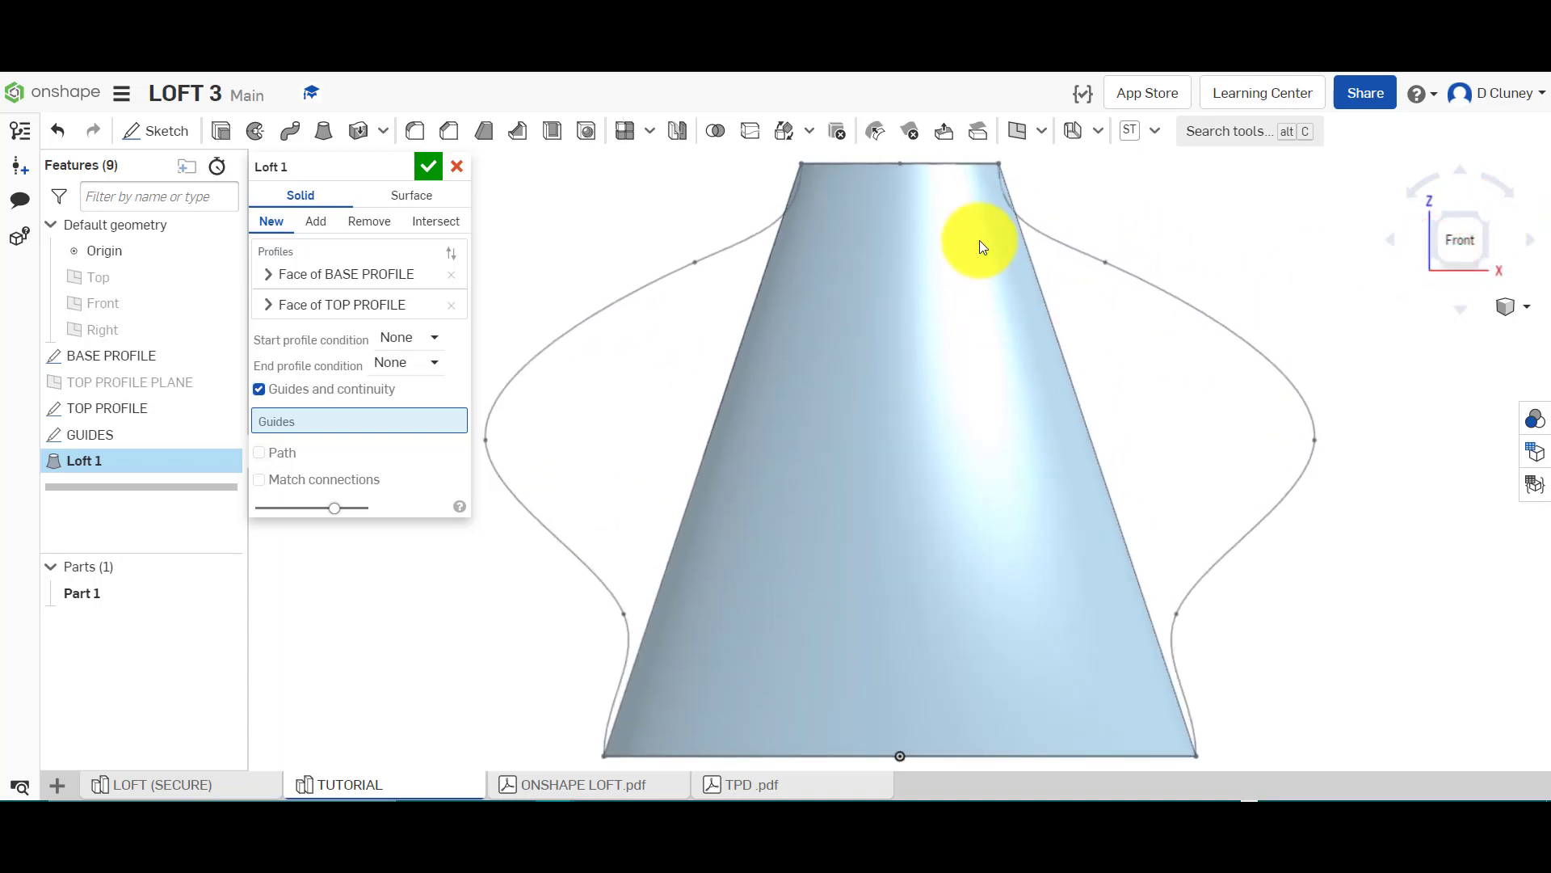
{"action": "left_click", "coordinate": [1220, 327]}
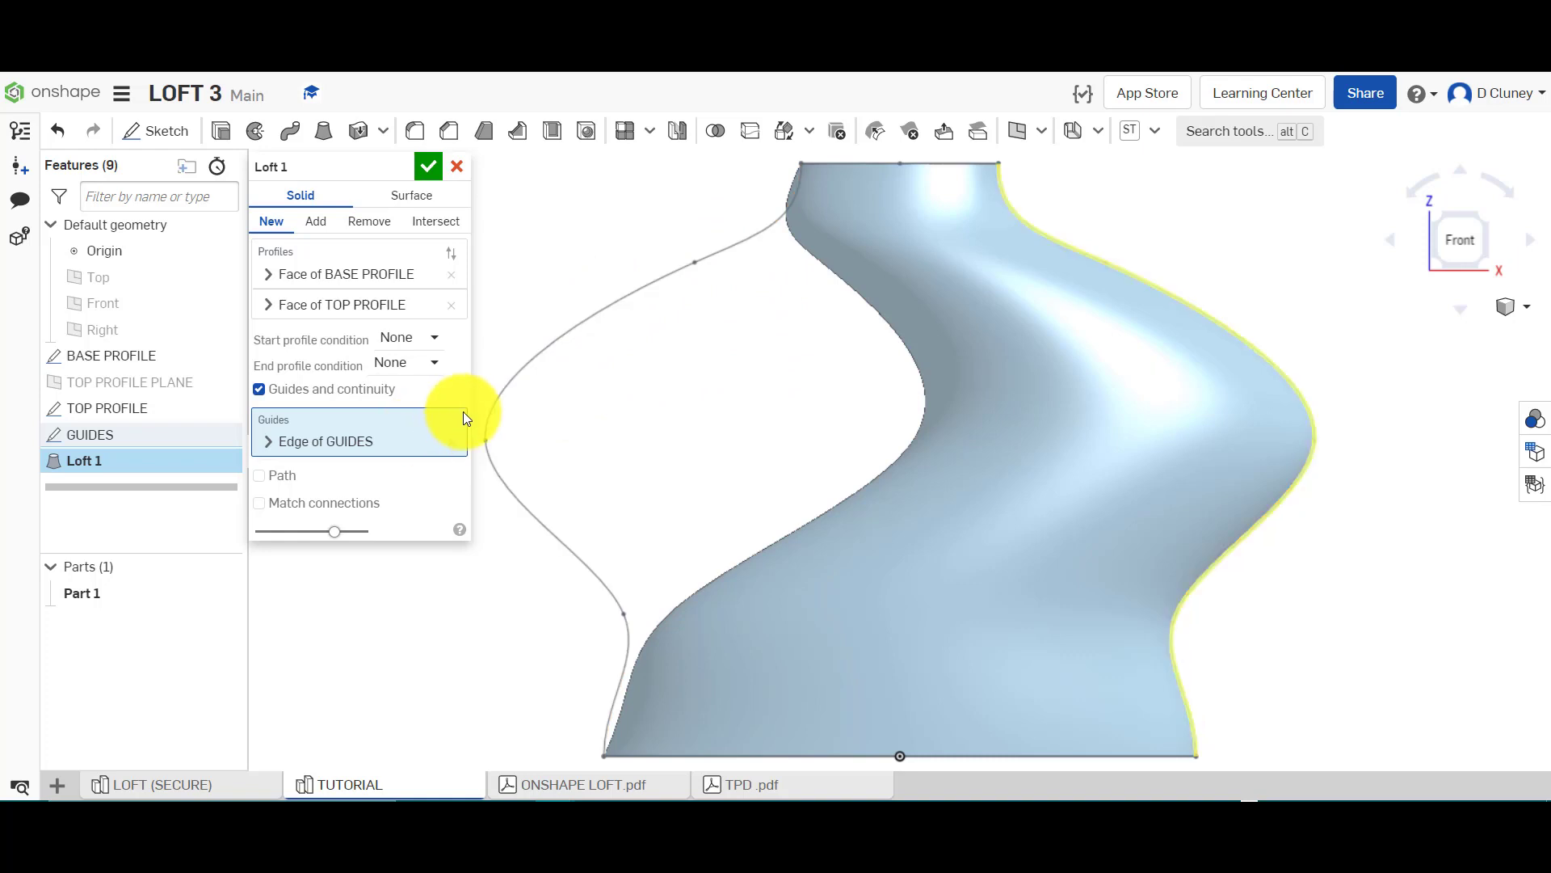
{"action": "left_click", "coordinate": [549, 346]}
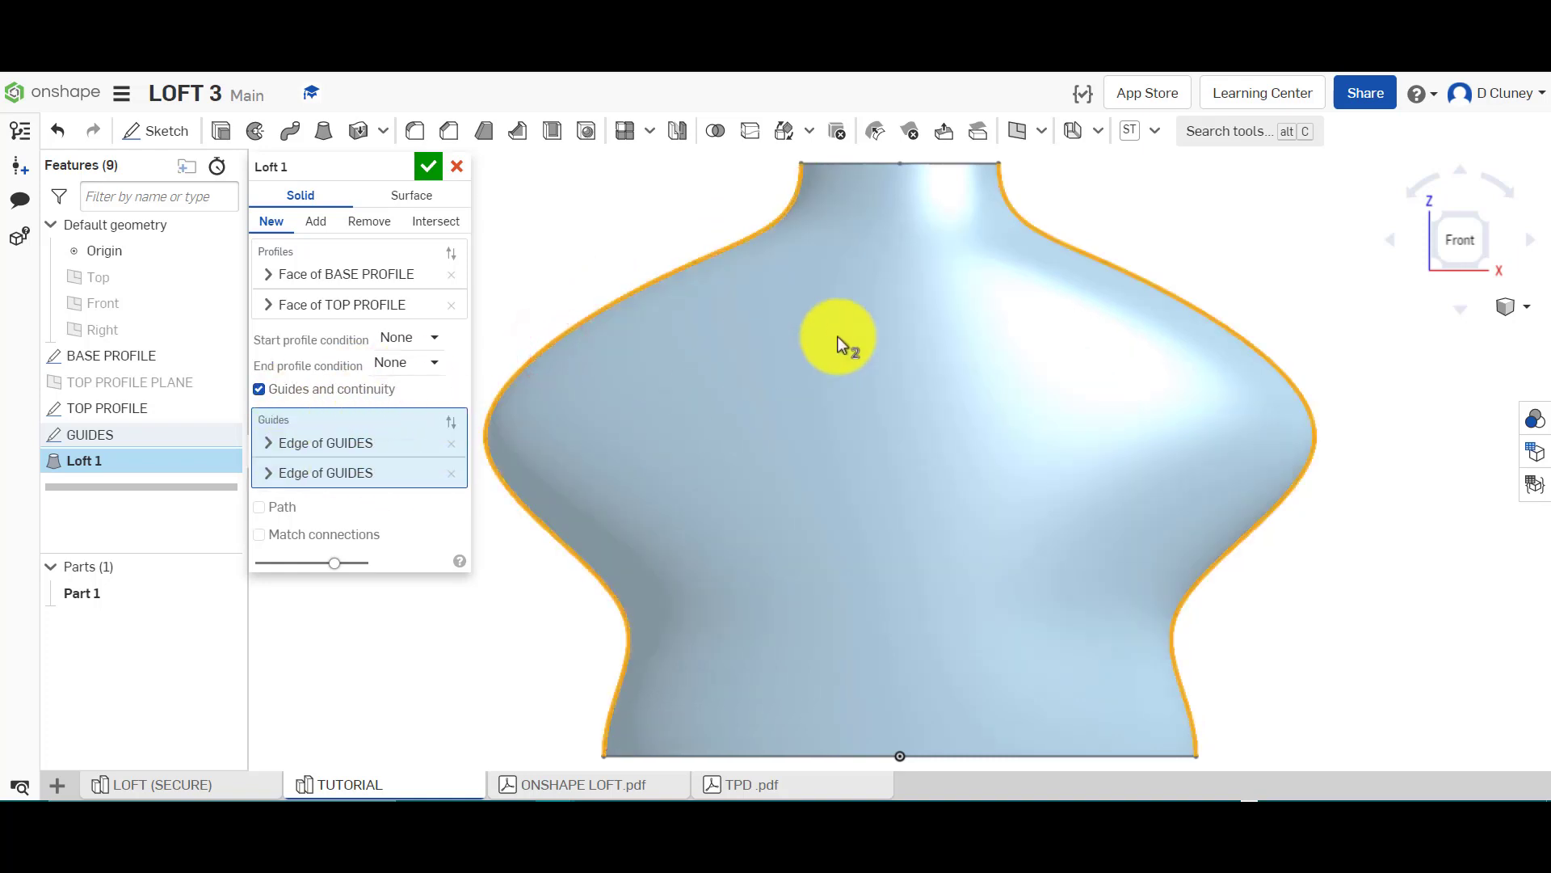
{"action": "left_click", "coordinate": [1489, 226]}
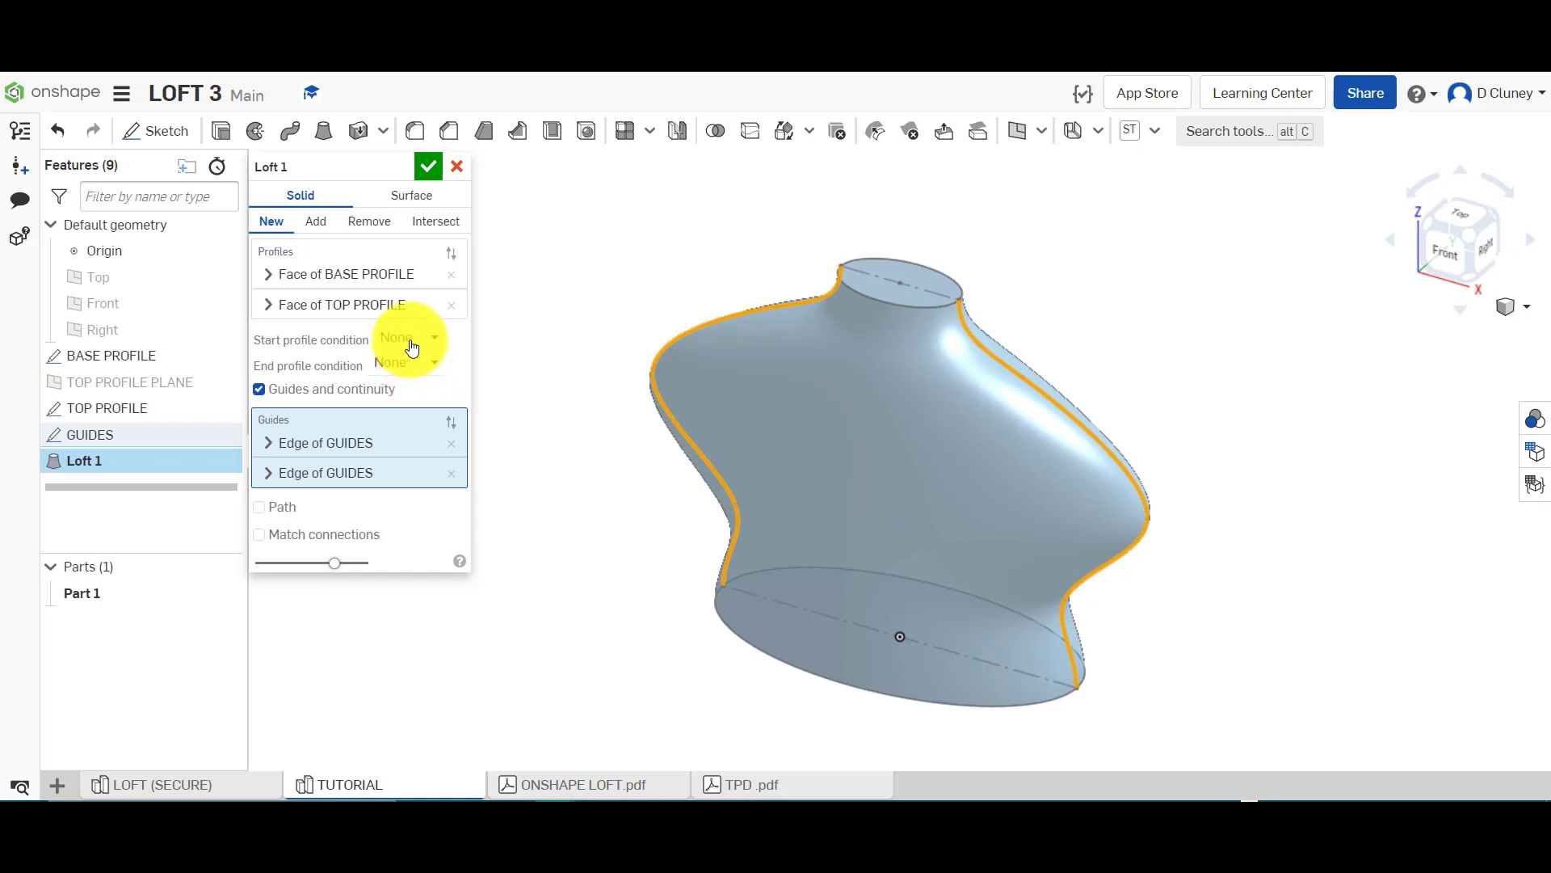
{"action": "left_click", "coordinate": [1426, 261]}
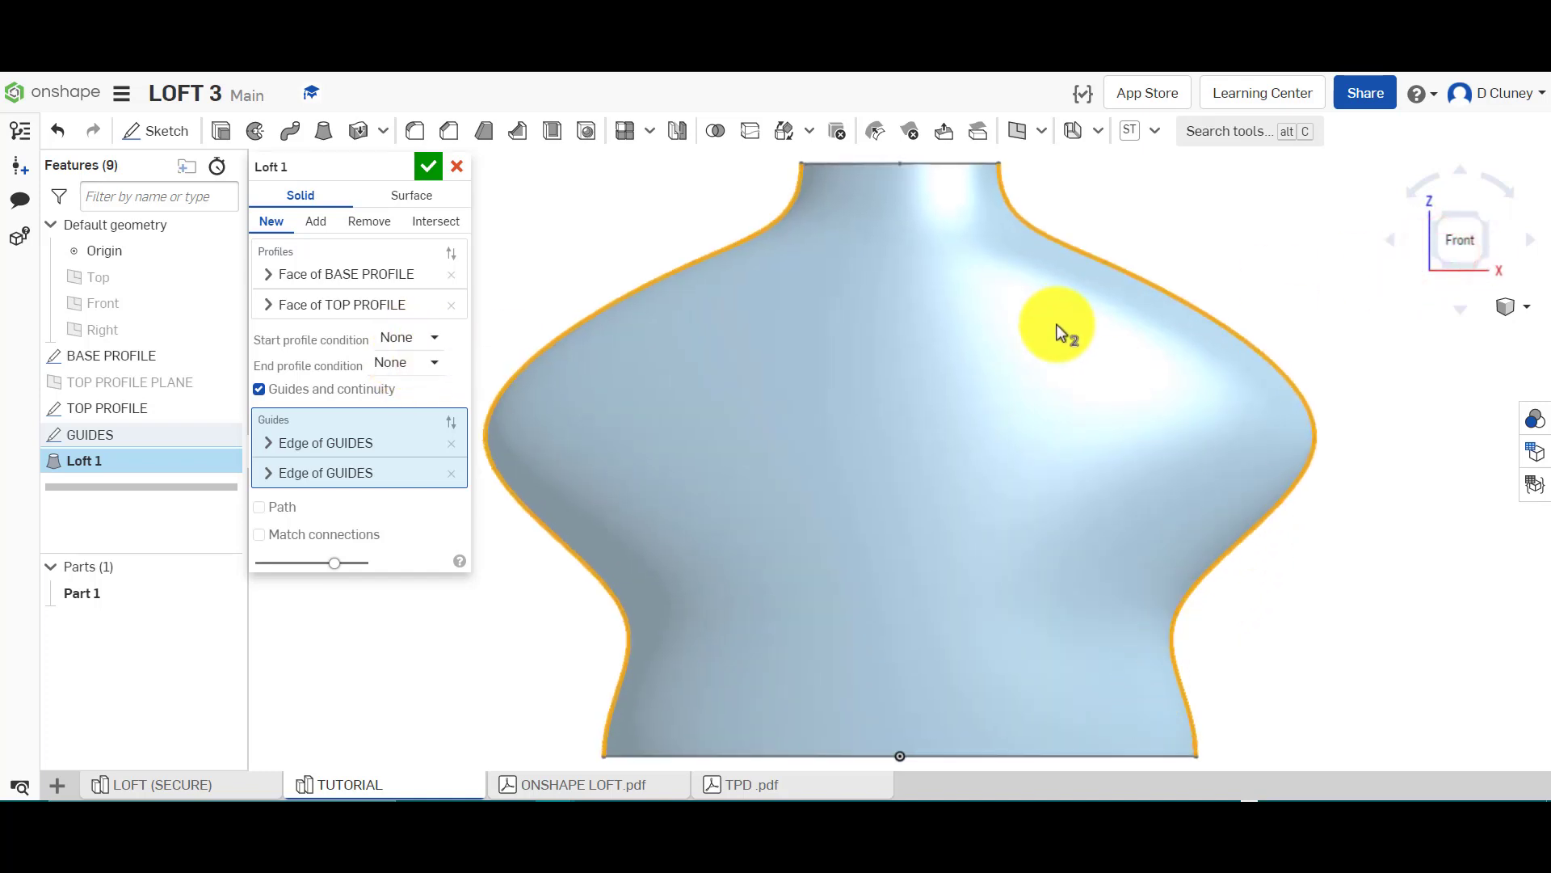
{"action": "left_click", "coordinate": [1482, 219]}
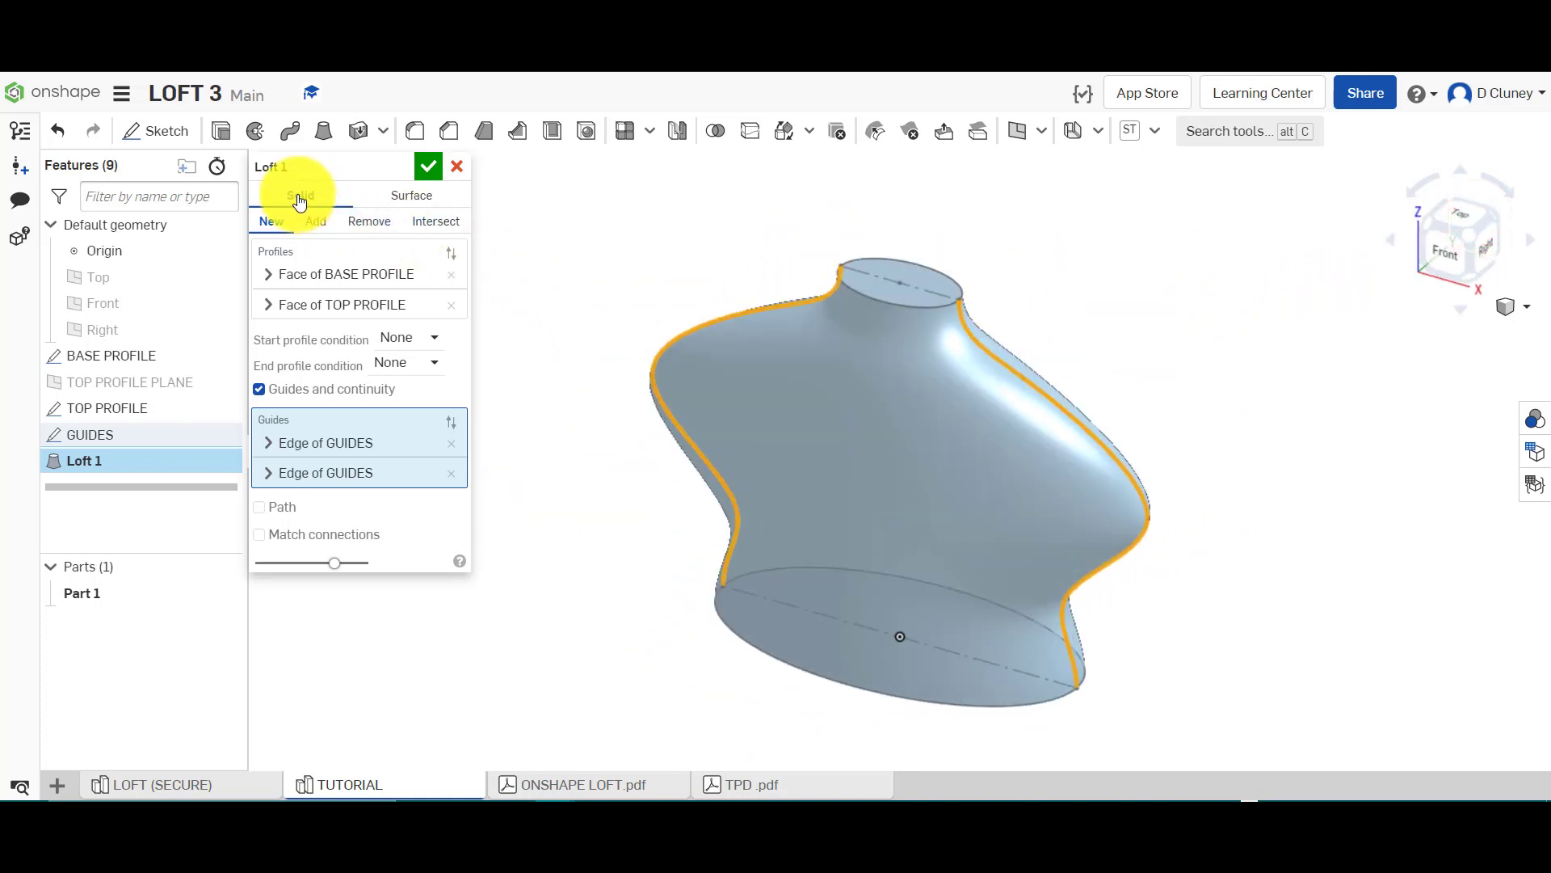
Accept Loft 1 to create Part 1, then review the BASE PROFILE sketch's 80 and 150 dimensions
{"action": "left_click", "coordinate": [428, 167]}
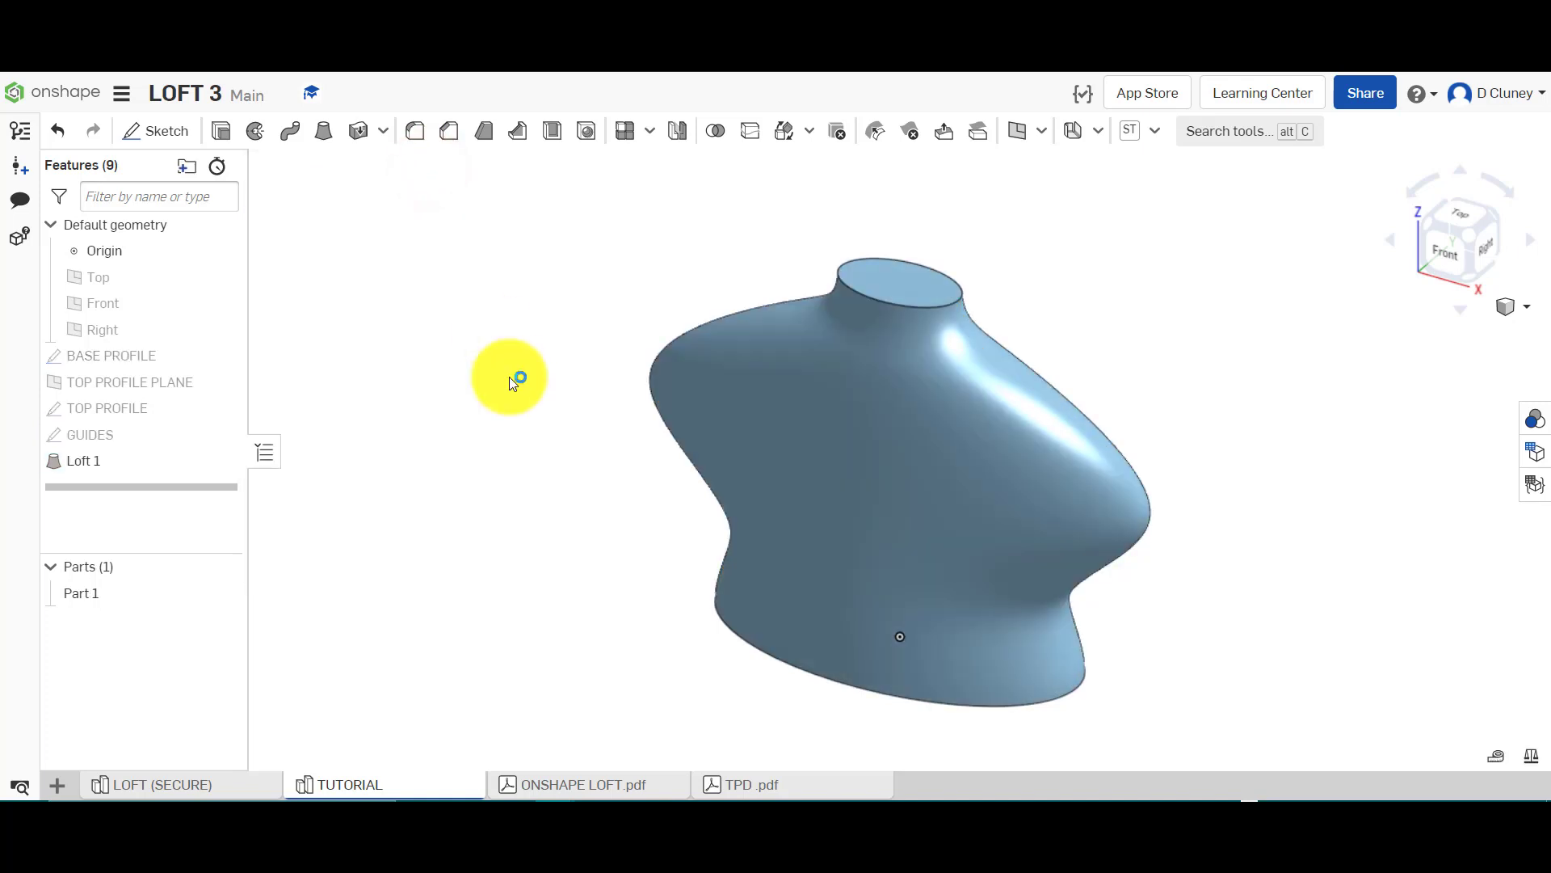
{"action": "right_click", "coordinate": [137, 367]}
{"action": "left_click", "coordinate": [197, 404]}
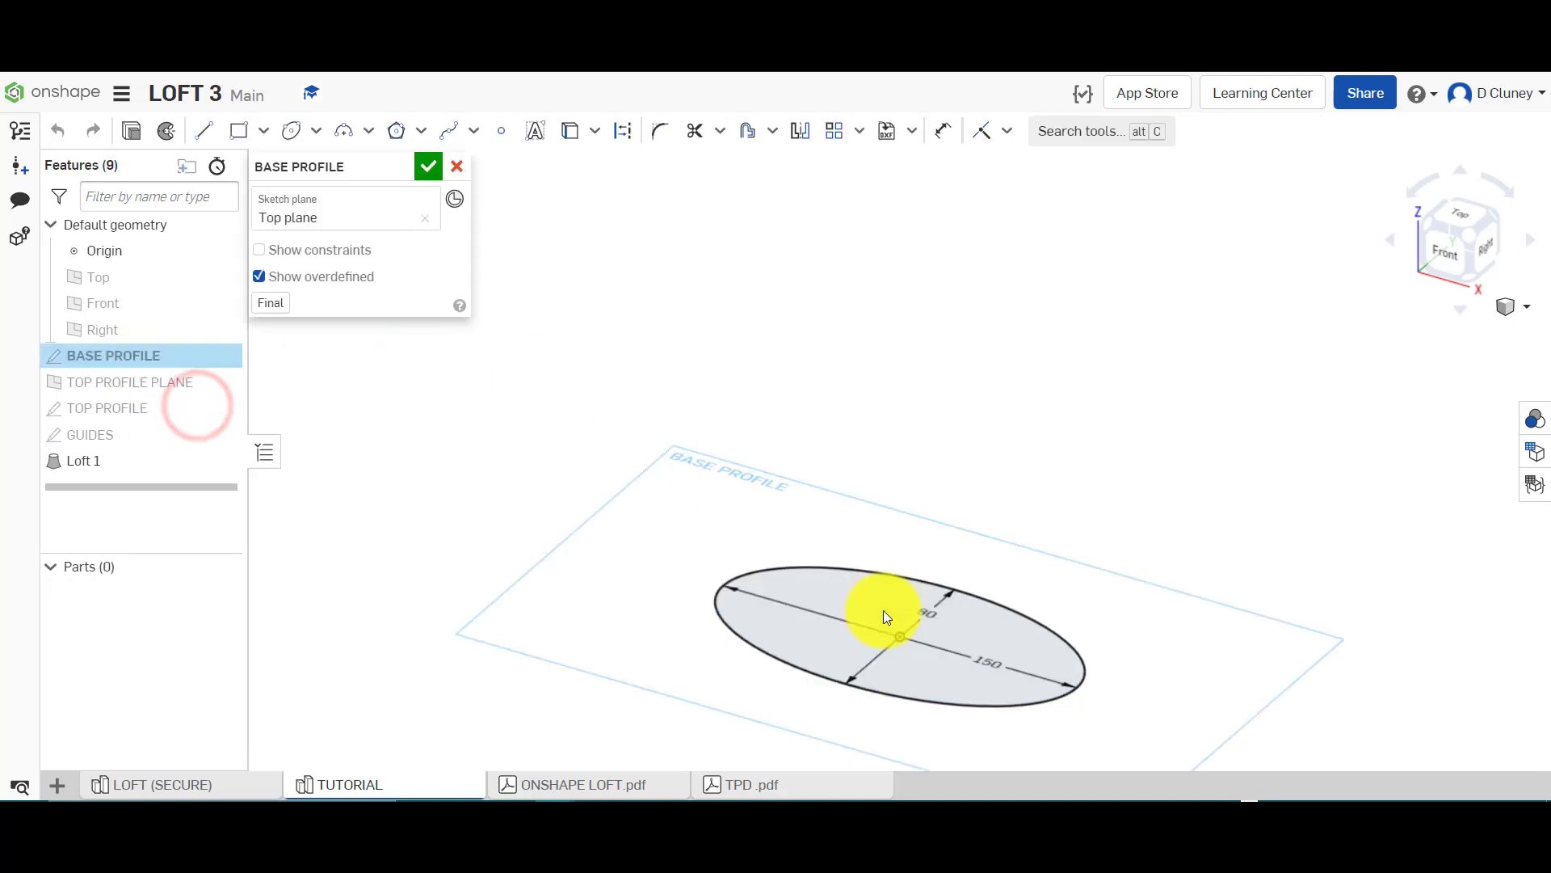
{"action": "left_click", "coordinate": [429, 170]}
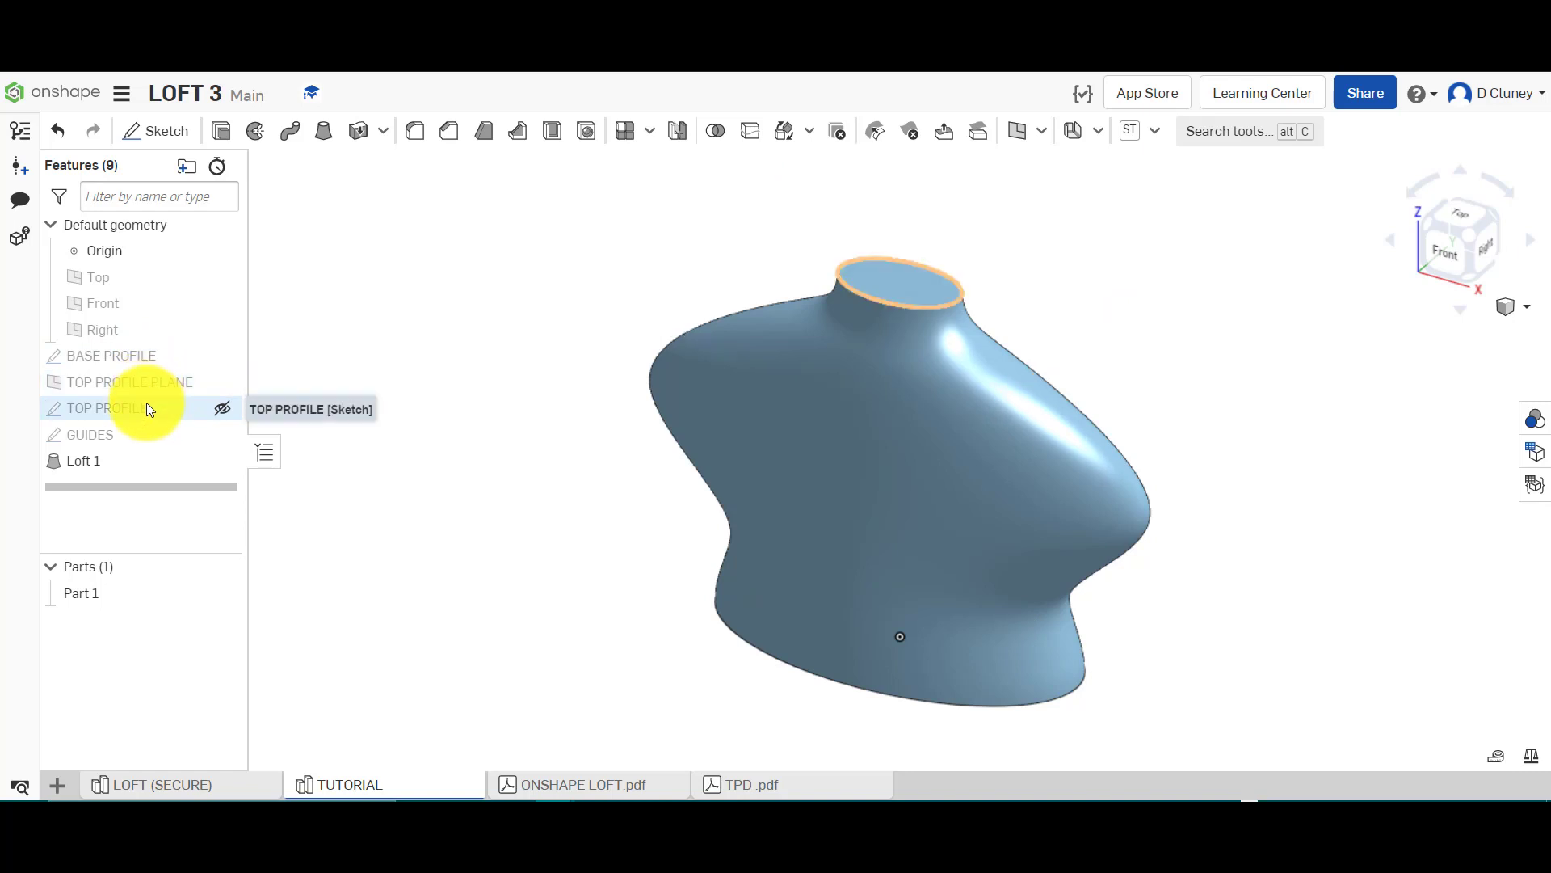
Reopen the GUIDES sketch and select the guide curve's lower and upper endpoints
{"action": "right_click", "coordinate": [162, 434]}
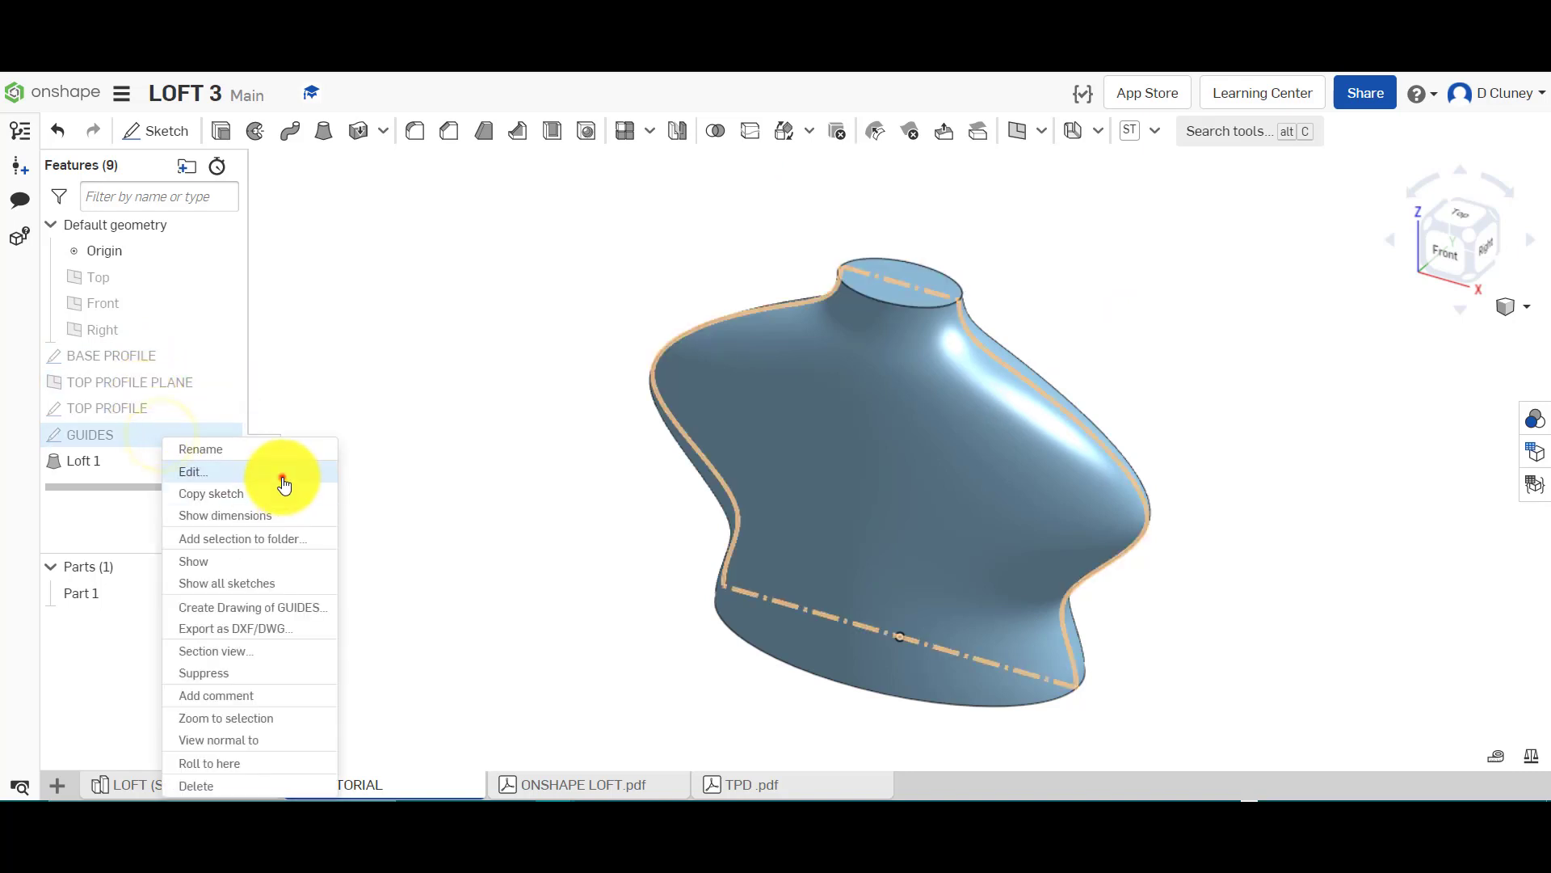
{"action": "left_click", "coordinate": [283, 474]}
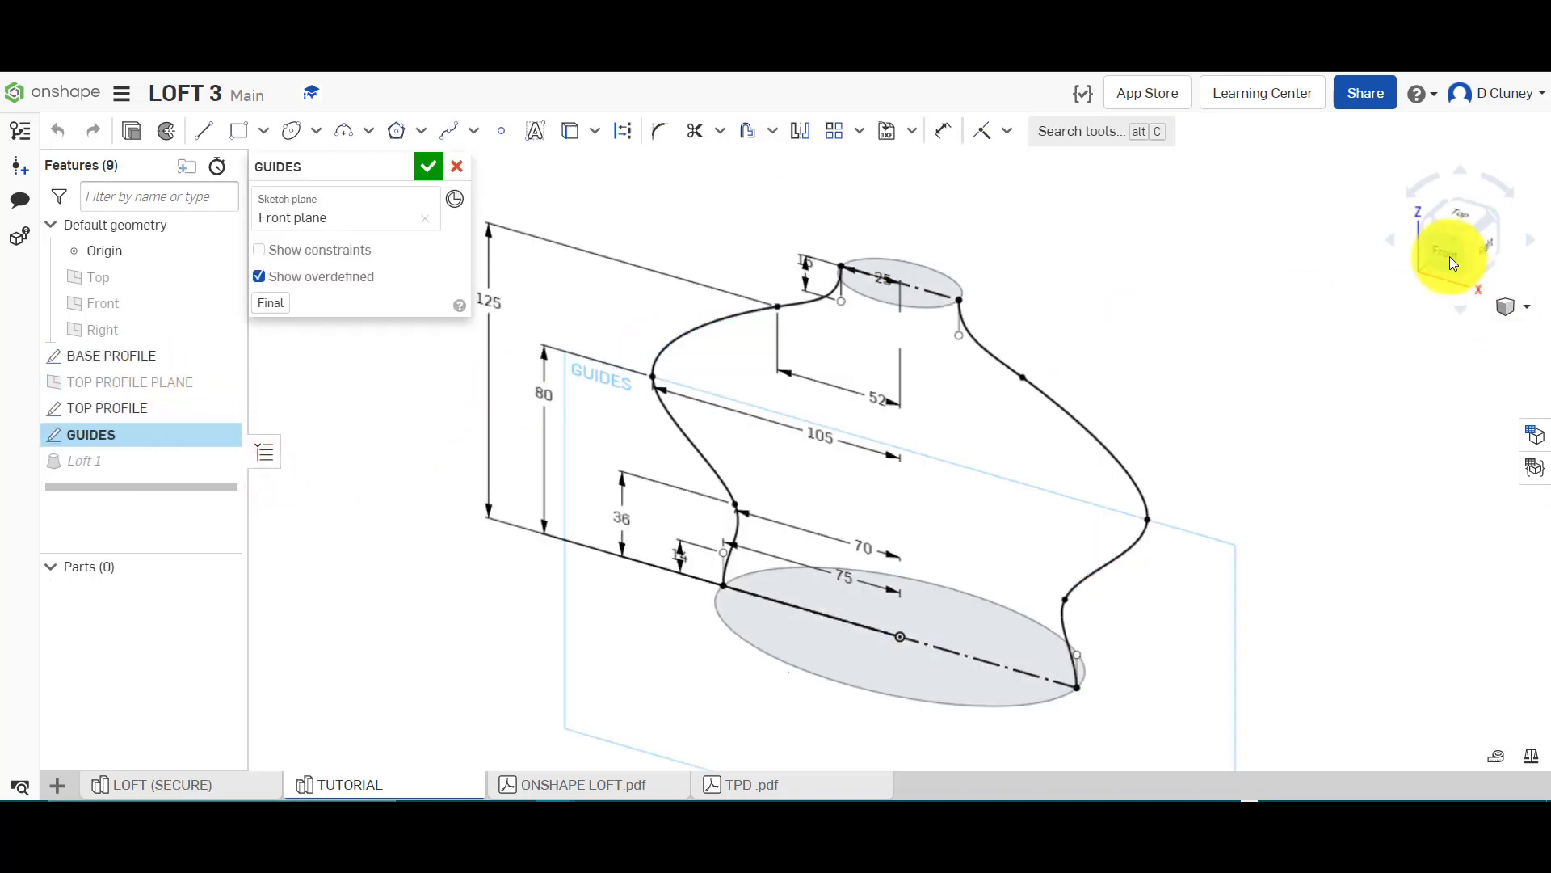
{"action": "left_click", "coordinate": [1446, 256]}
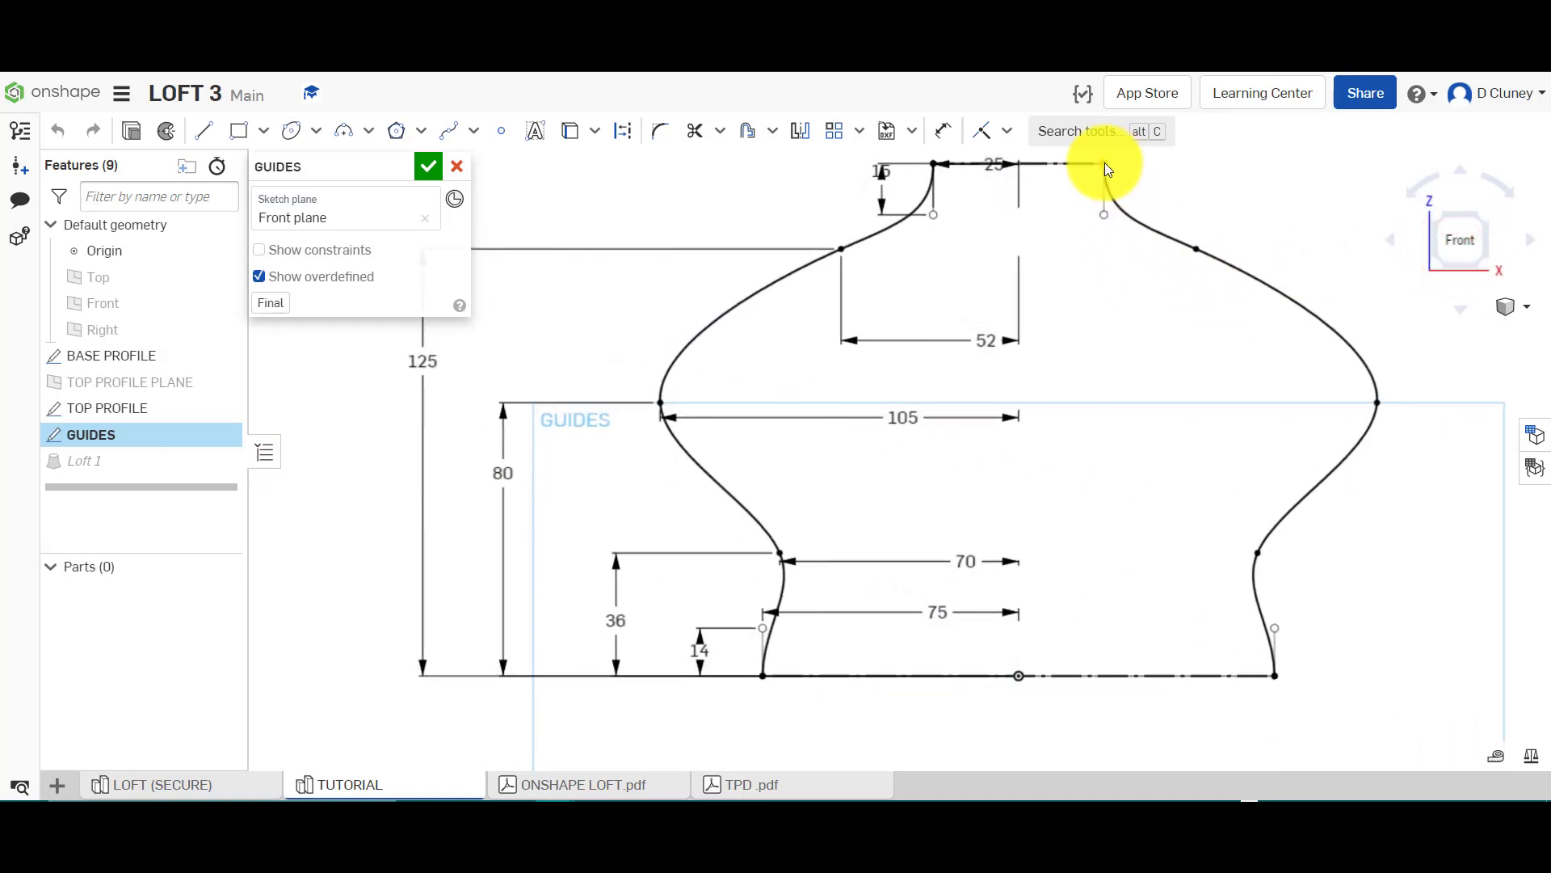
{"action": "left_click", "coordinate": [1276, 675]}
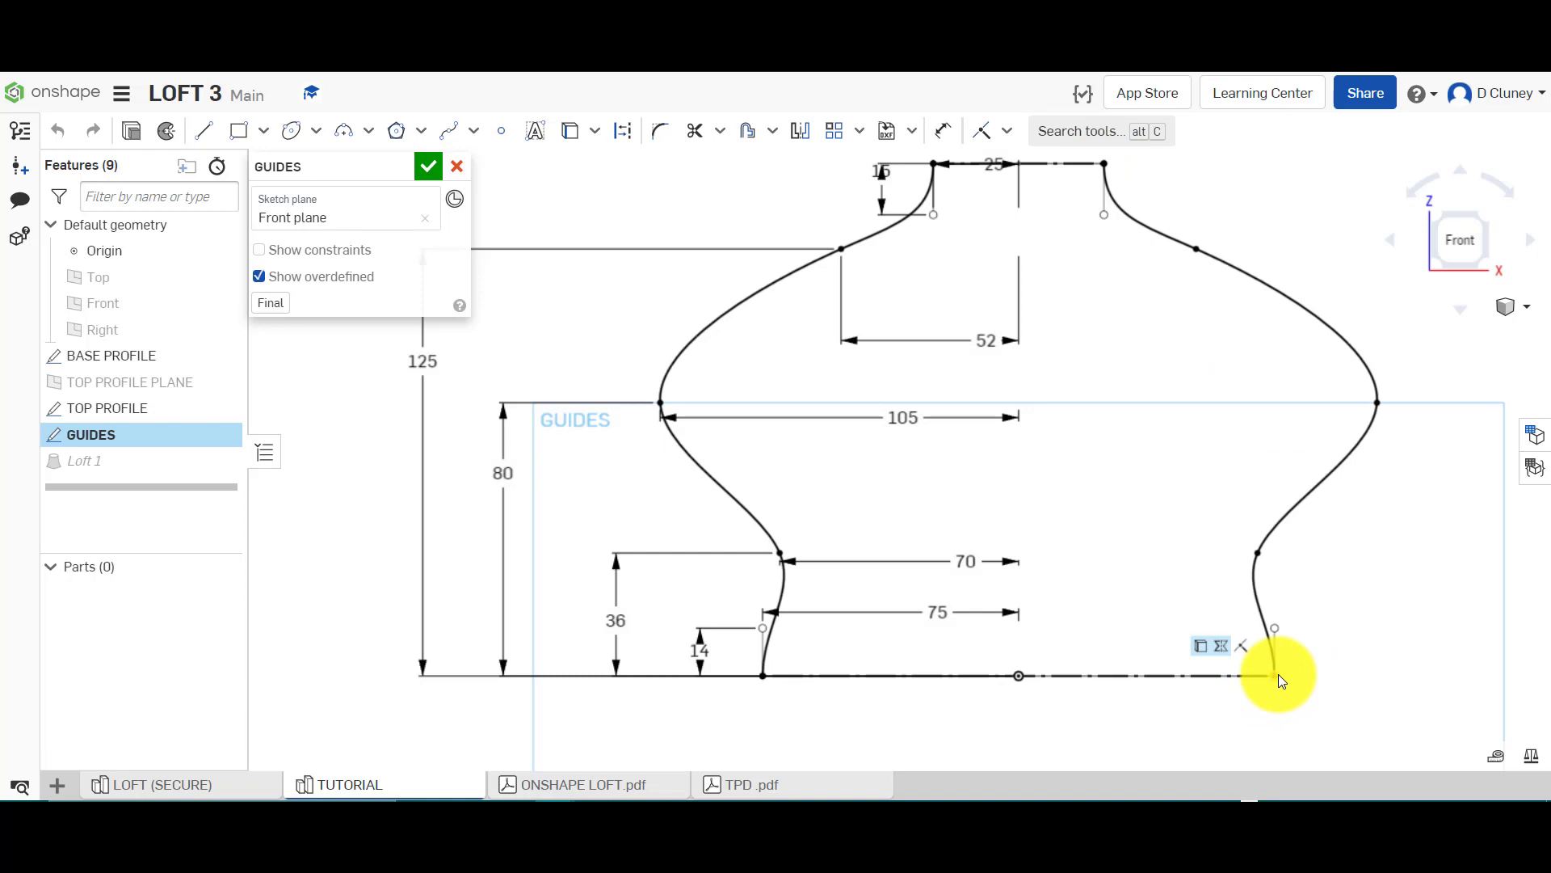
{"action": "left_click", "coordinate": [1103, 164]}
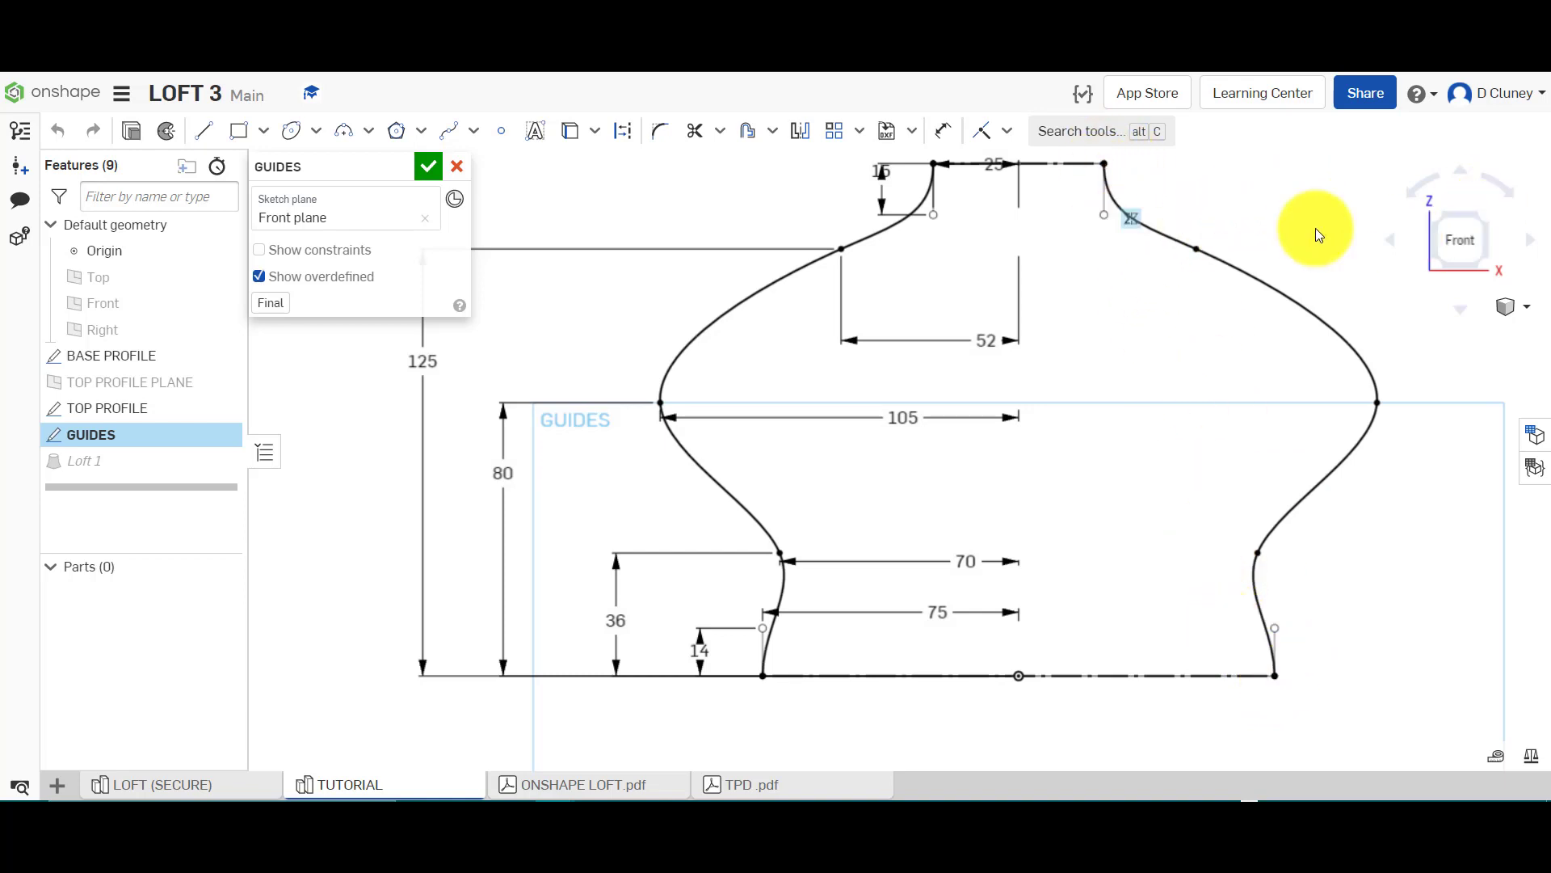
{"action": "right_click_drag", "start_coordinate": [1272, 221], "coordinate": [1266, 251]}
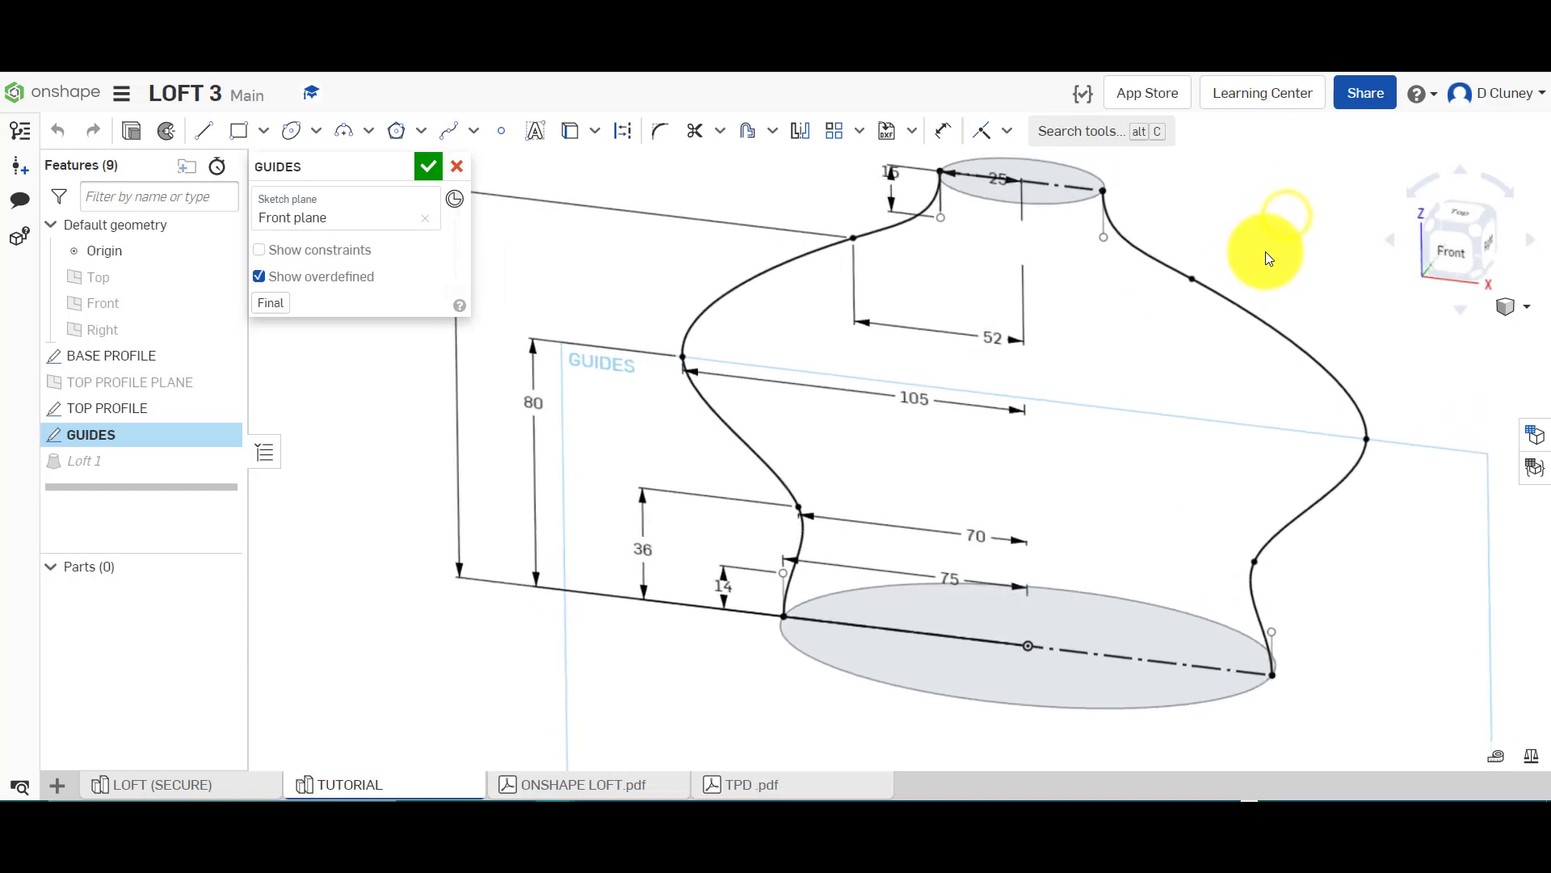
Project the top profile ellipse into the GUIDES sketch with Use
{"action": "left_click", "coordinate": [574, 143]}
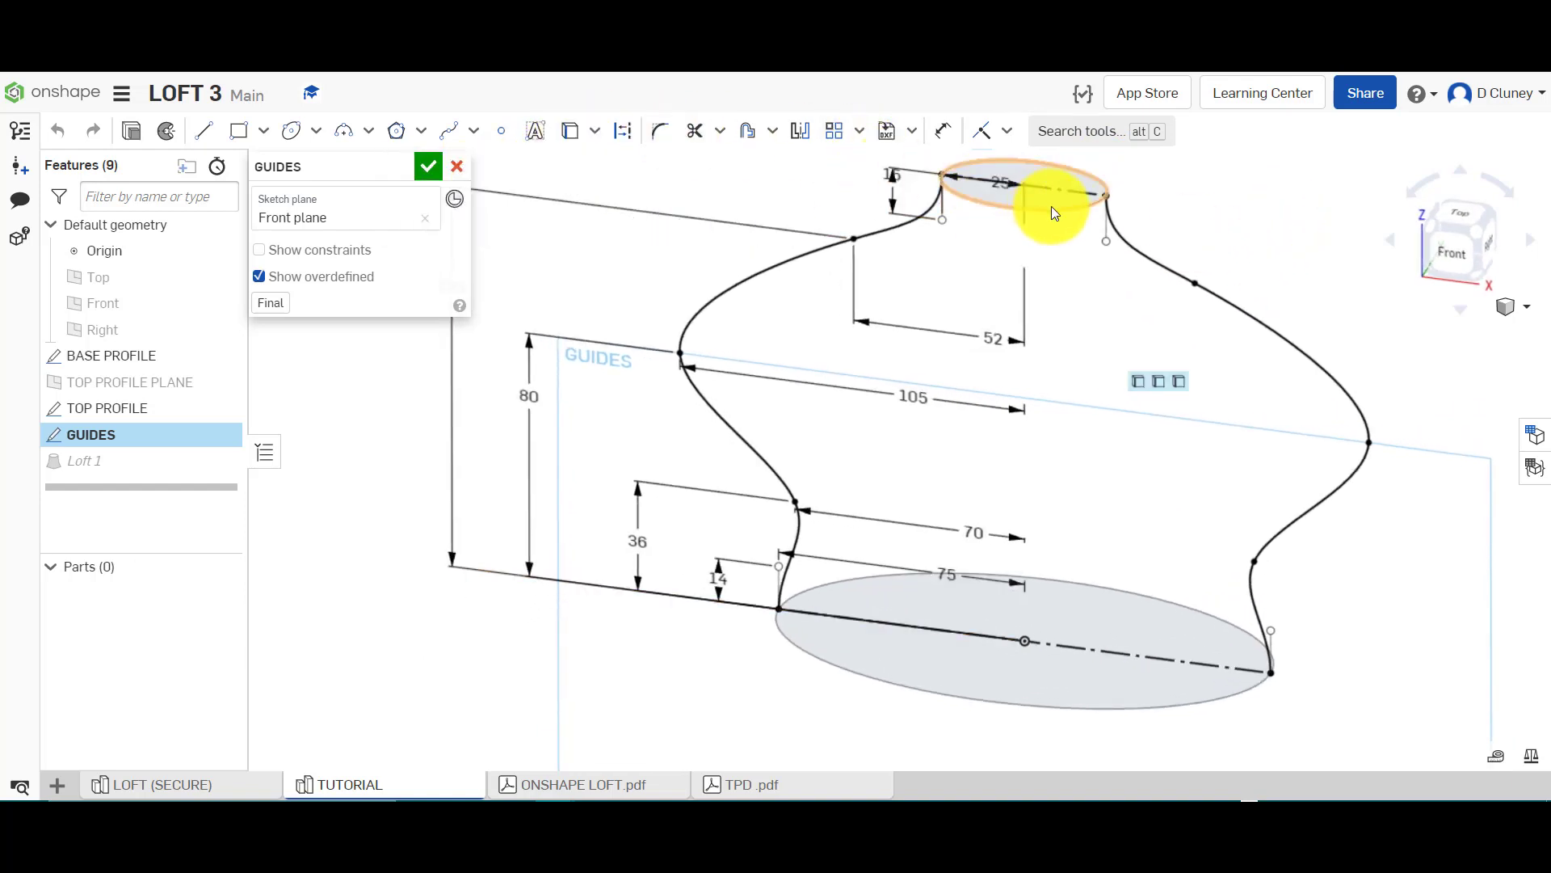
{"action": "left_click", "coordinate": [999, 177]}
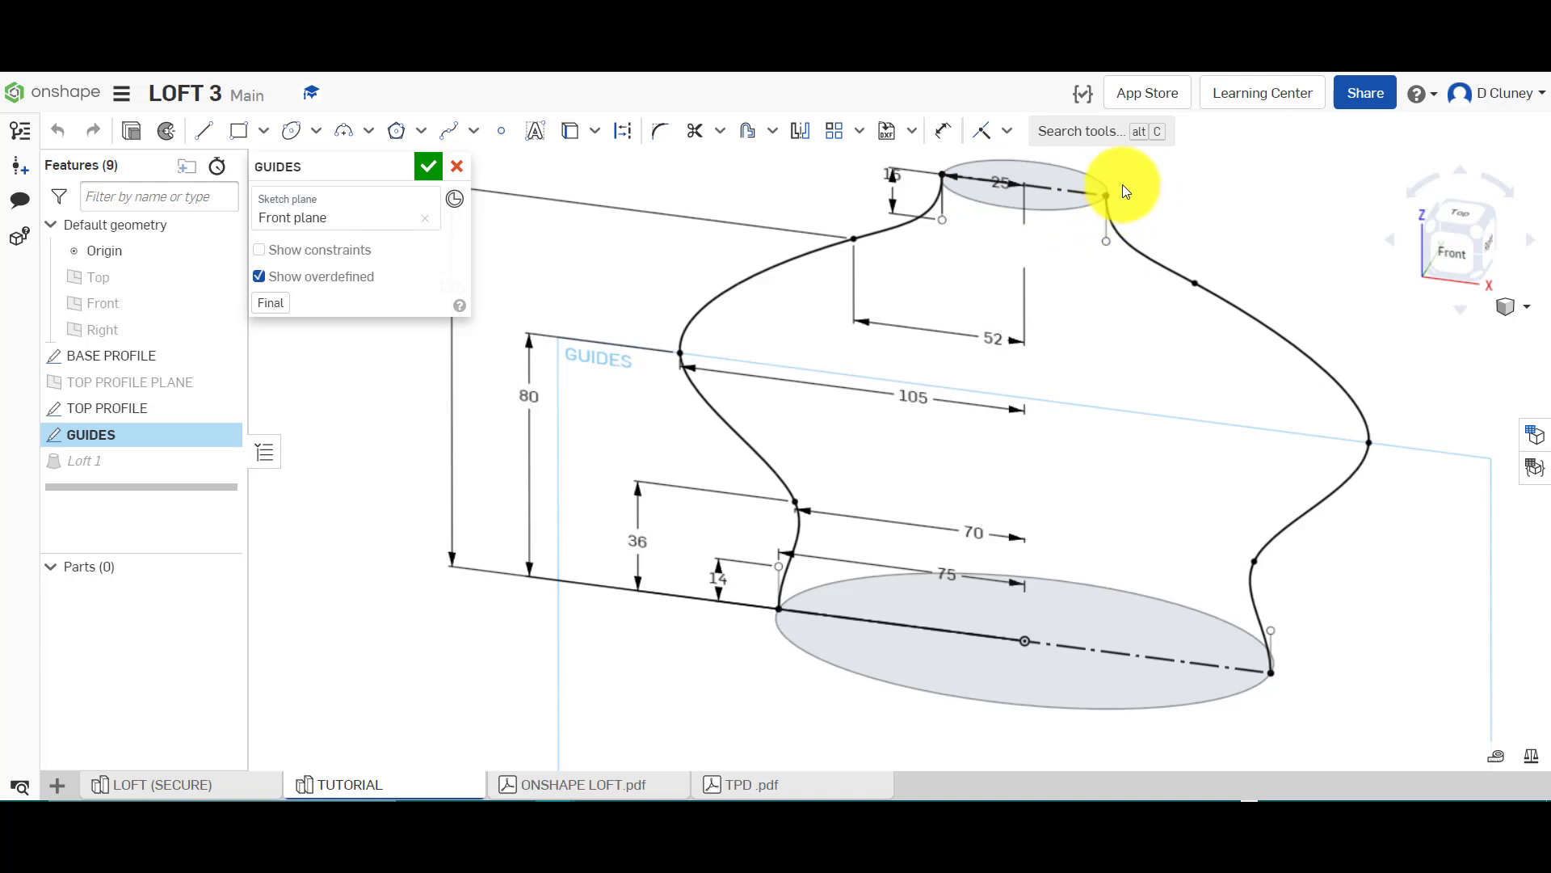
{"action": "scroll", "coordinate": [1118, 181], "scroll_direction": "up", "scroll_amount": 3}
{"action": "scroll", "coordinate": [1115, 176], "scroll_direction": "up", "scroll_amount": 3}
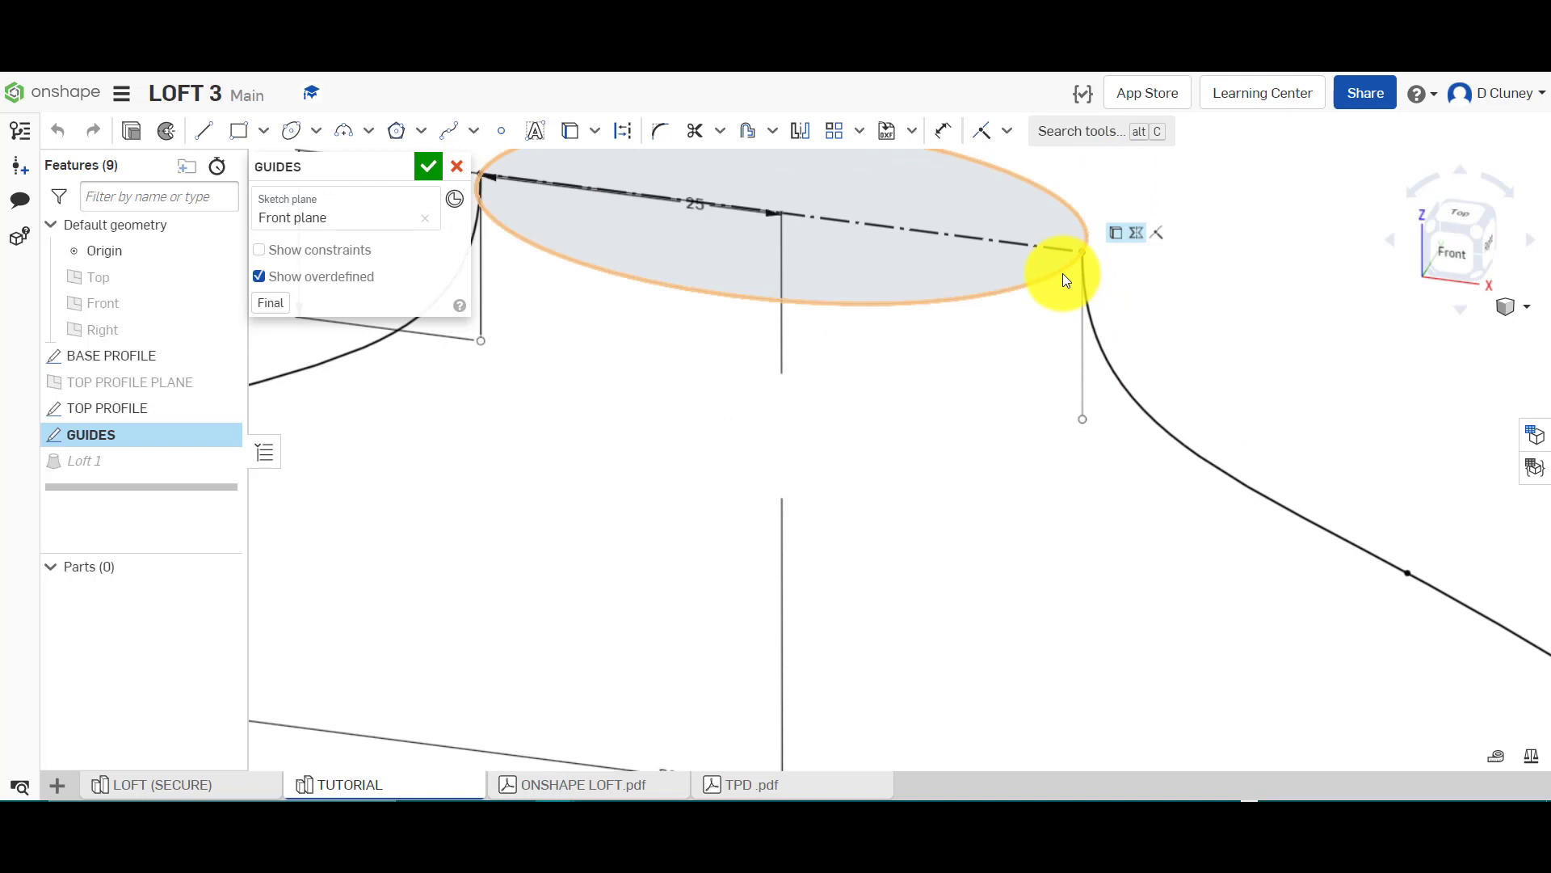
Select the projected ellipse's right end point to constrain the guide curve's upper end to it
{"action": "left_click", "coordinate": [1009, 131]}
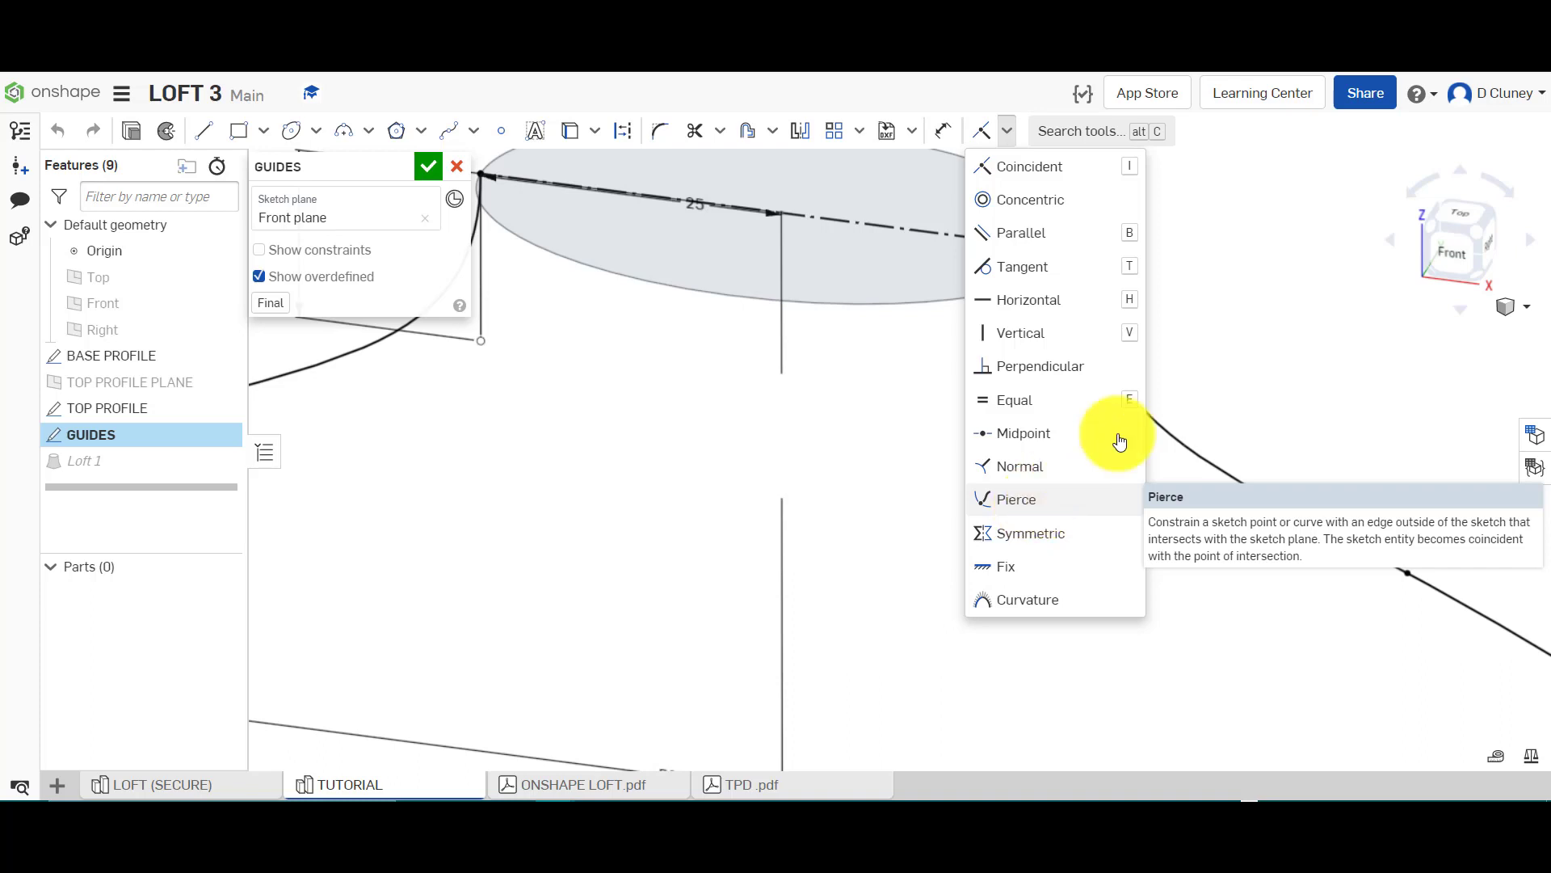
{"action": "left_click", "coordinate": [1206, 390]}
{"action": "left_click", "coordinate": [1088, 254]}
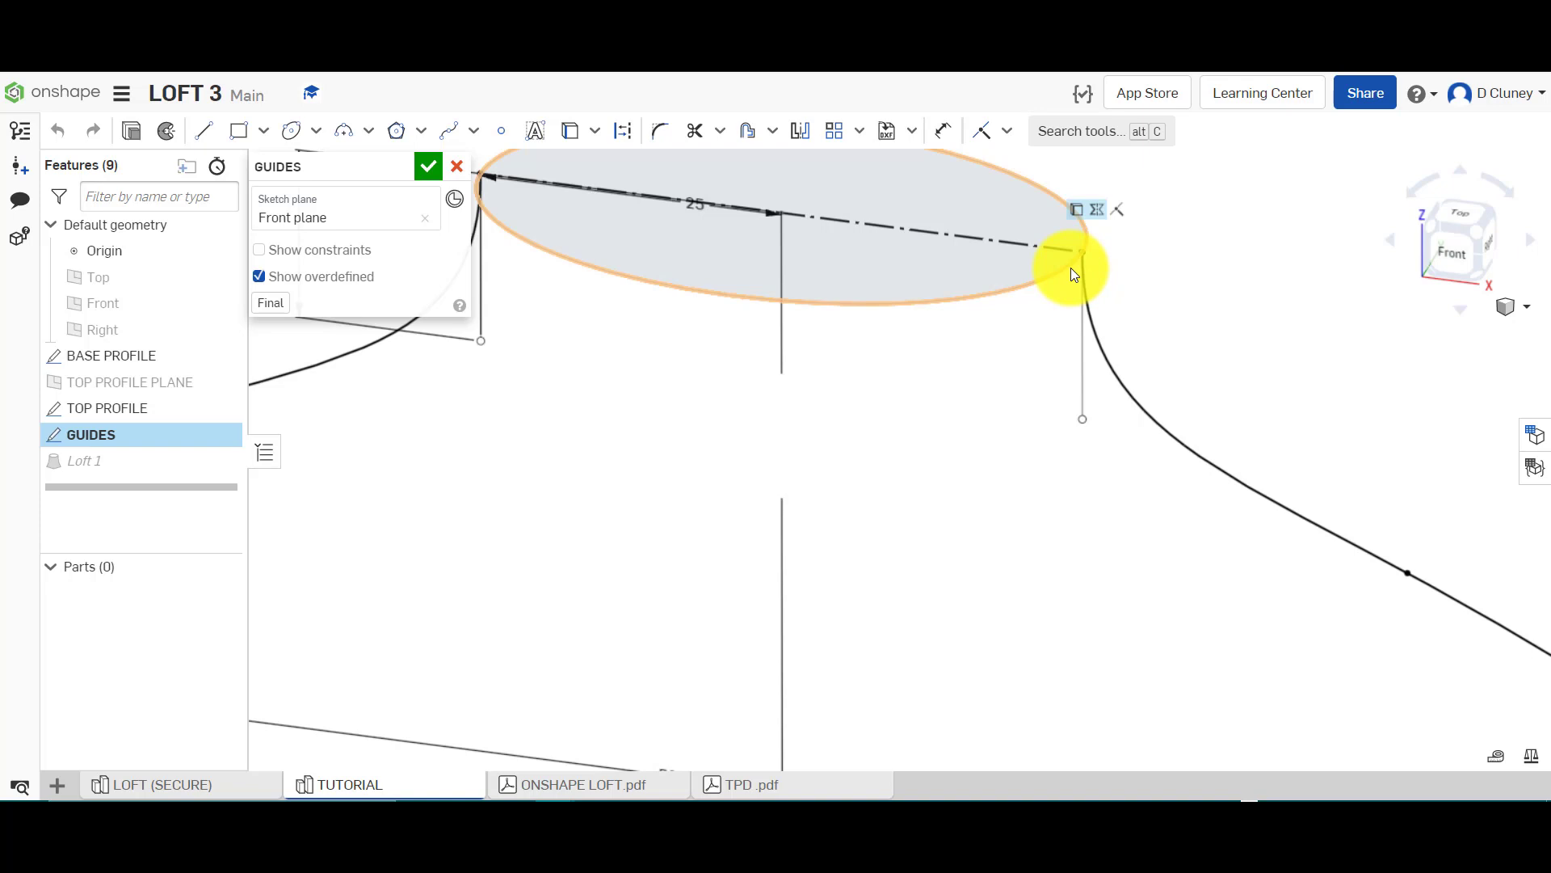
{"action": "left_click", "coordinate": [1119, 263]}
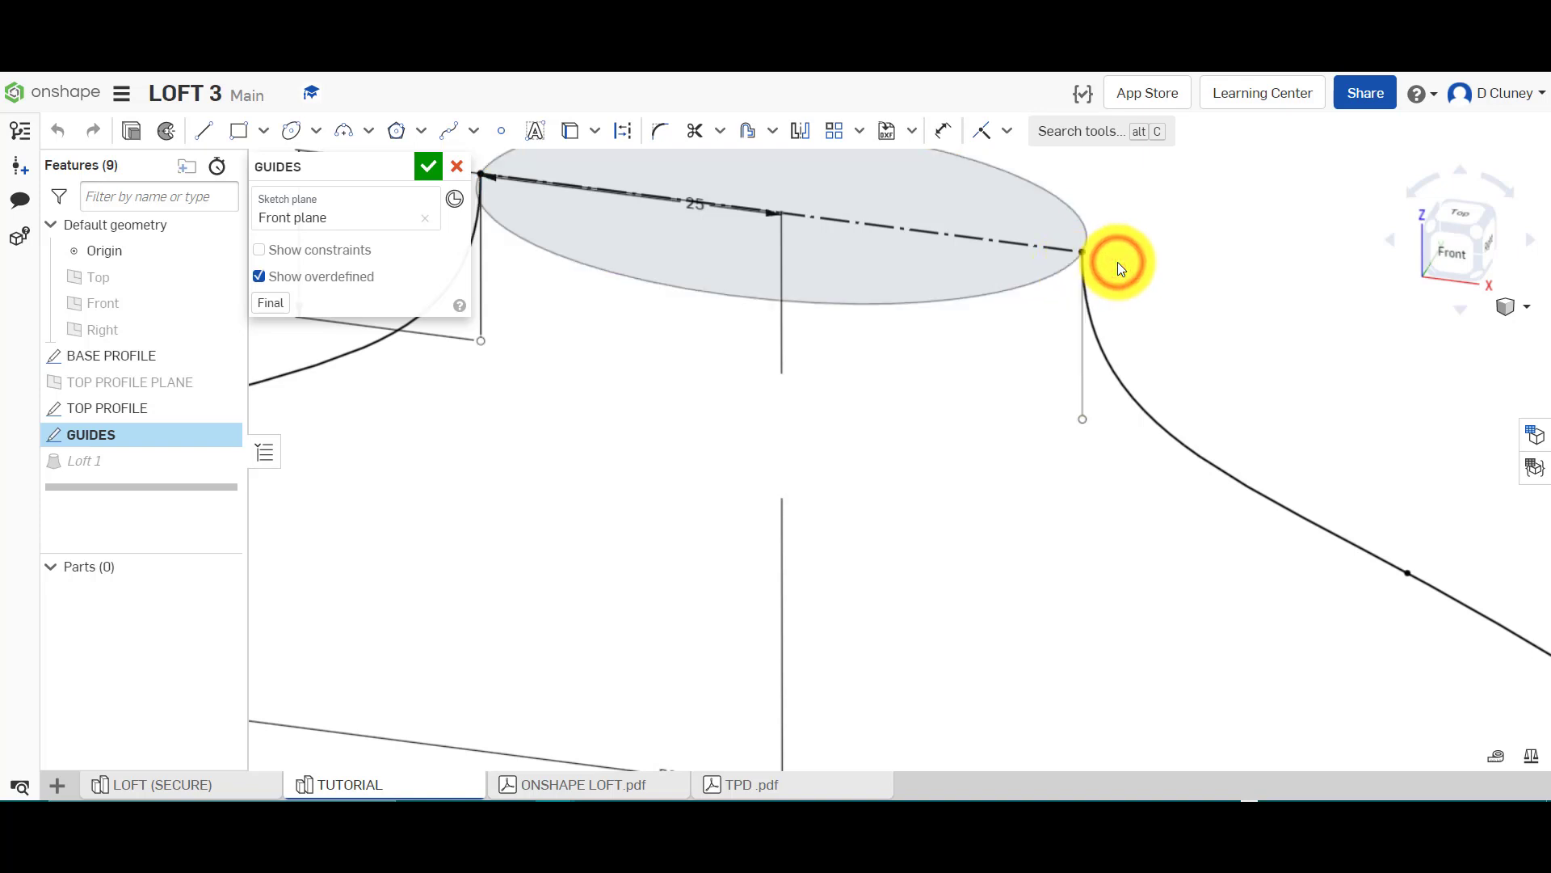
{"action": "left_click", "coordinate": [865, 239]}
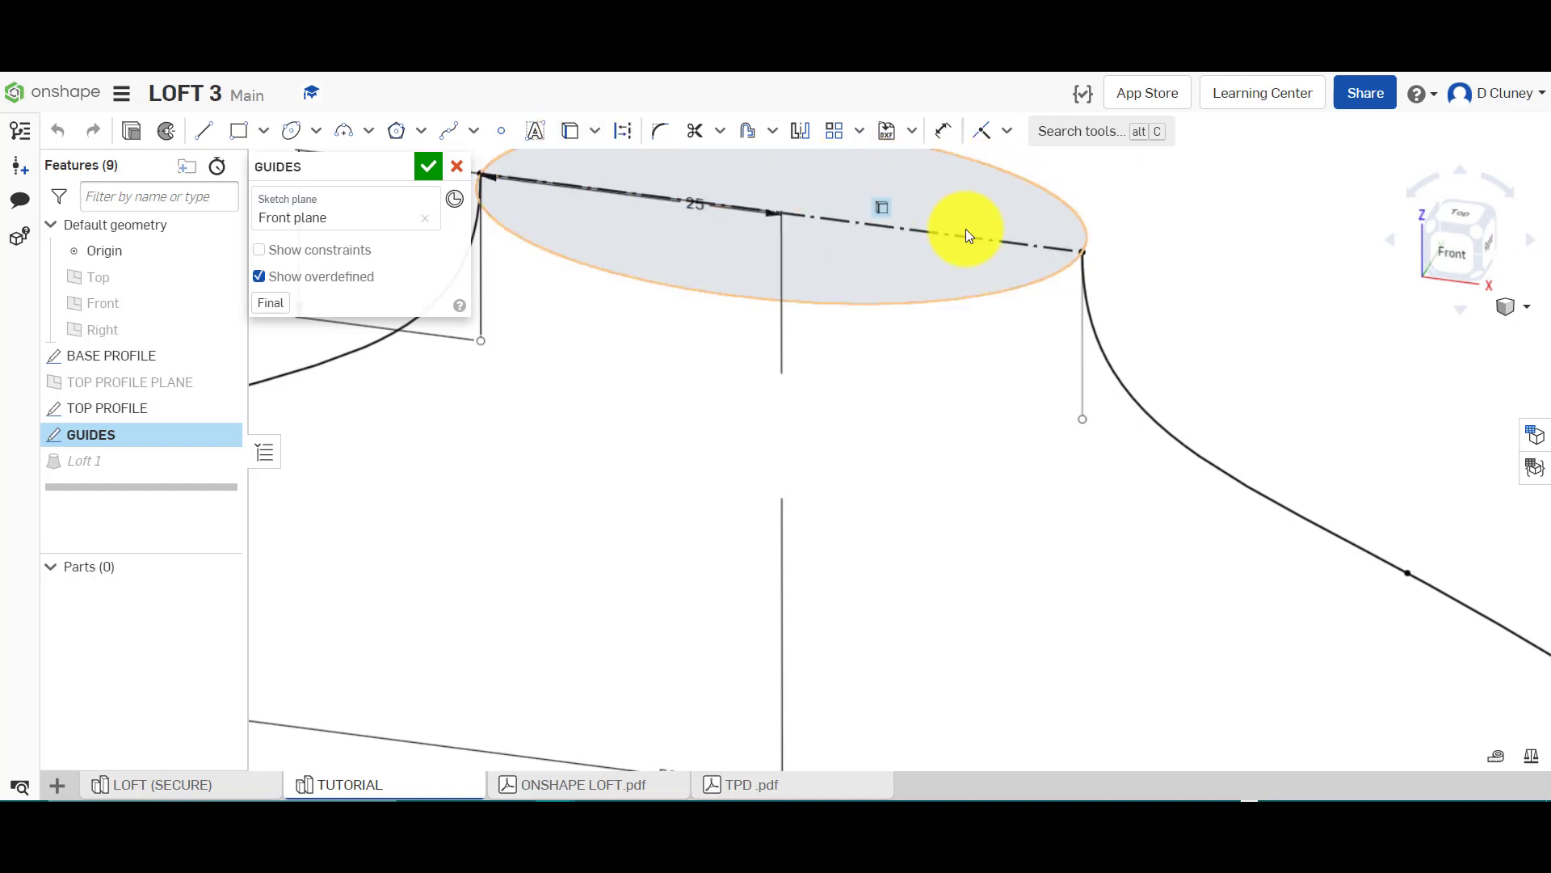
{"action": "left_click", "coordinate": [1083, 251]}
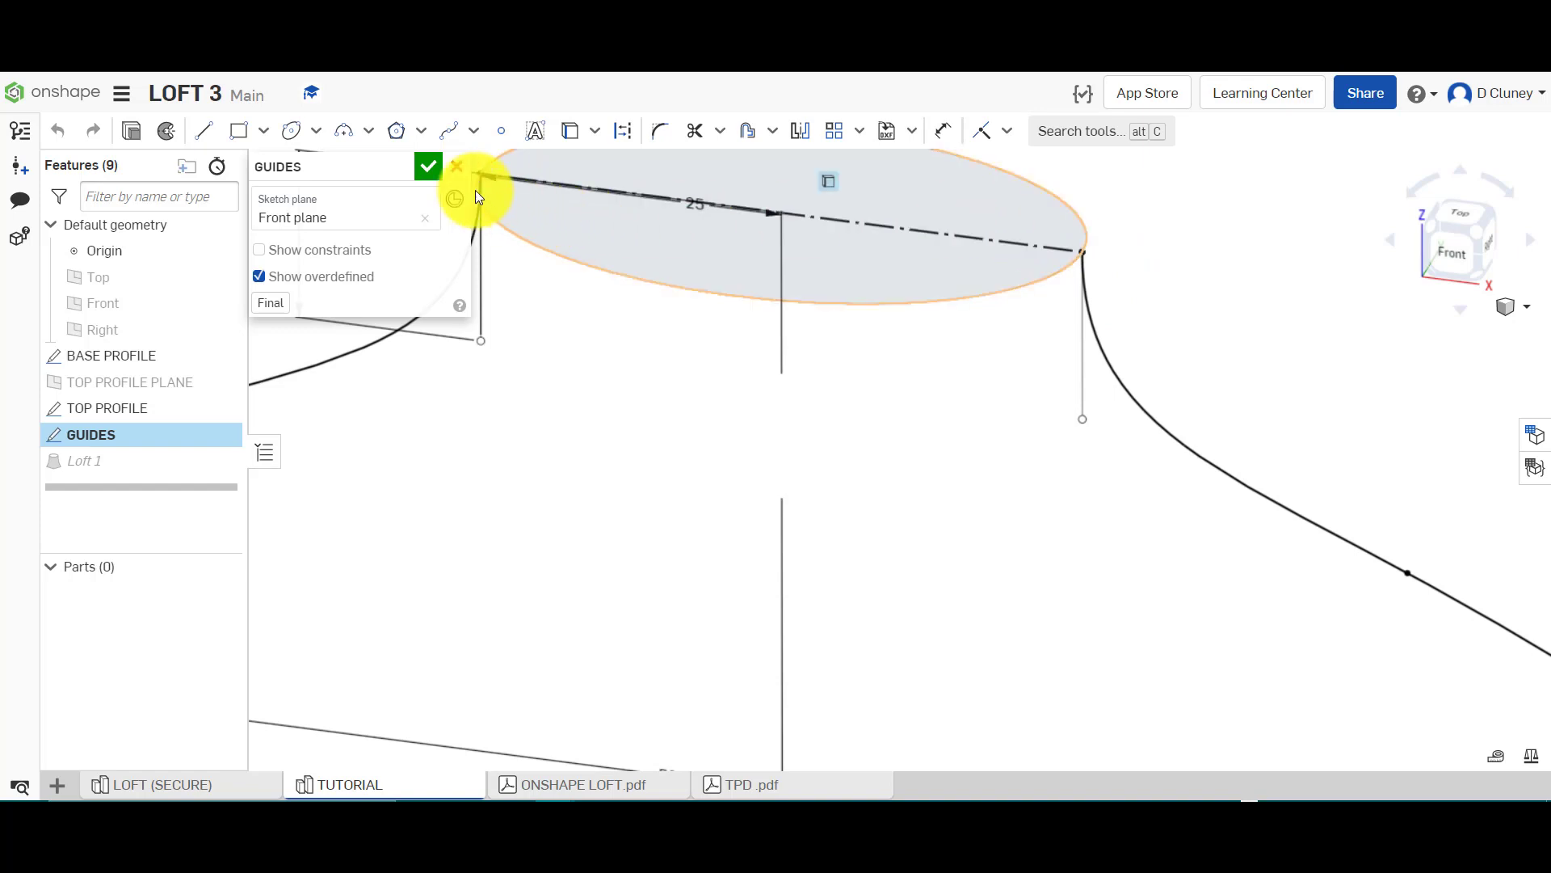
Close the GUIDES sketch and assign ABS material (density 1.052e-6 kg/mm³) to Part 1
{"action": "left_click", "coordinate": [429, 168]}
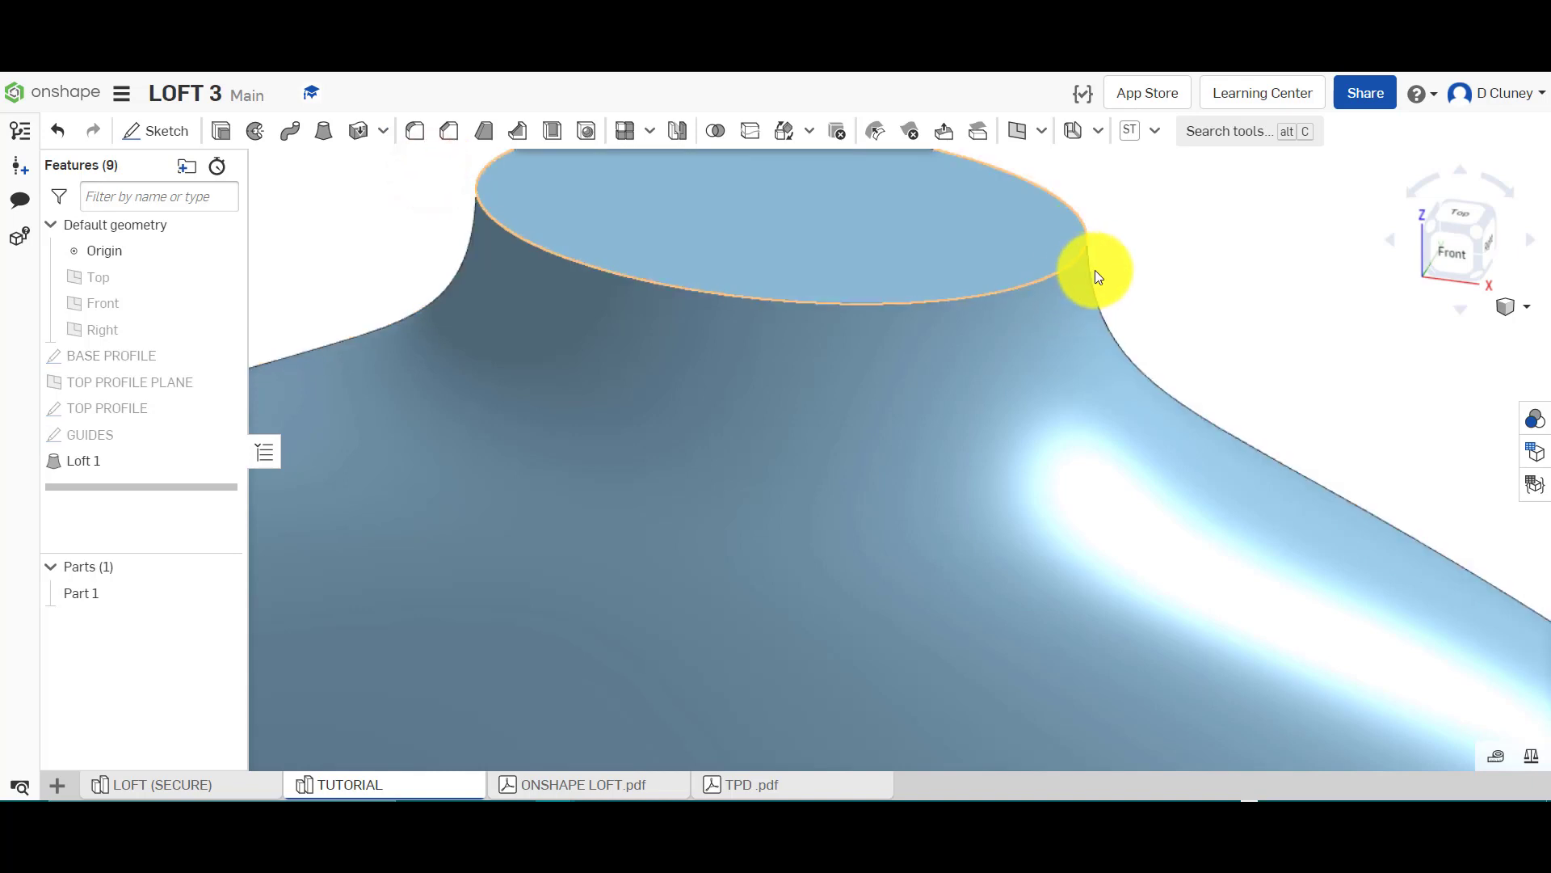
{"action": "left_click", "coordinate": [1478, 238]}
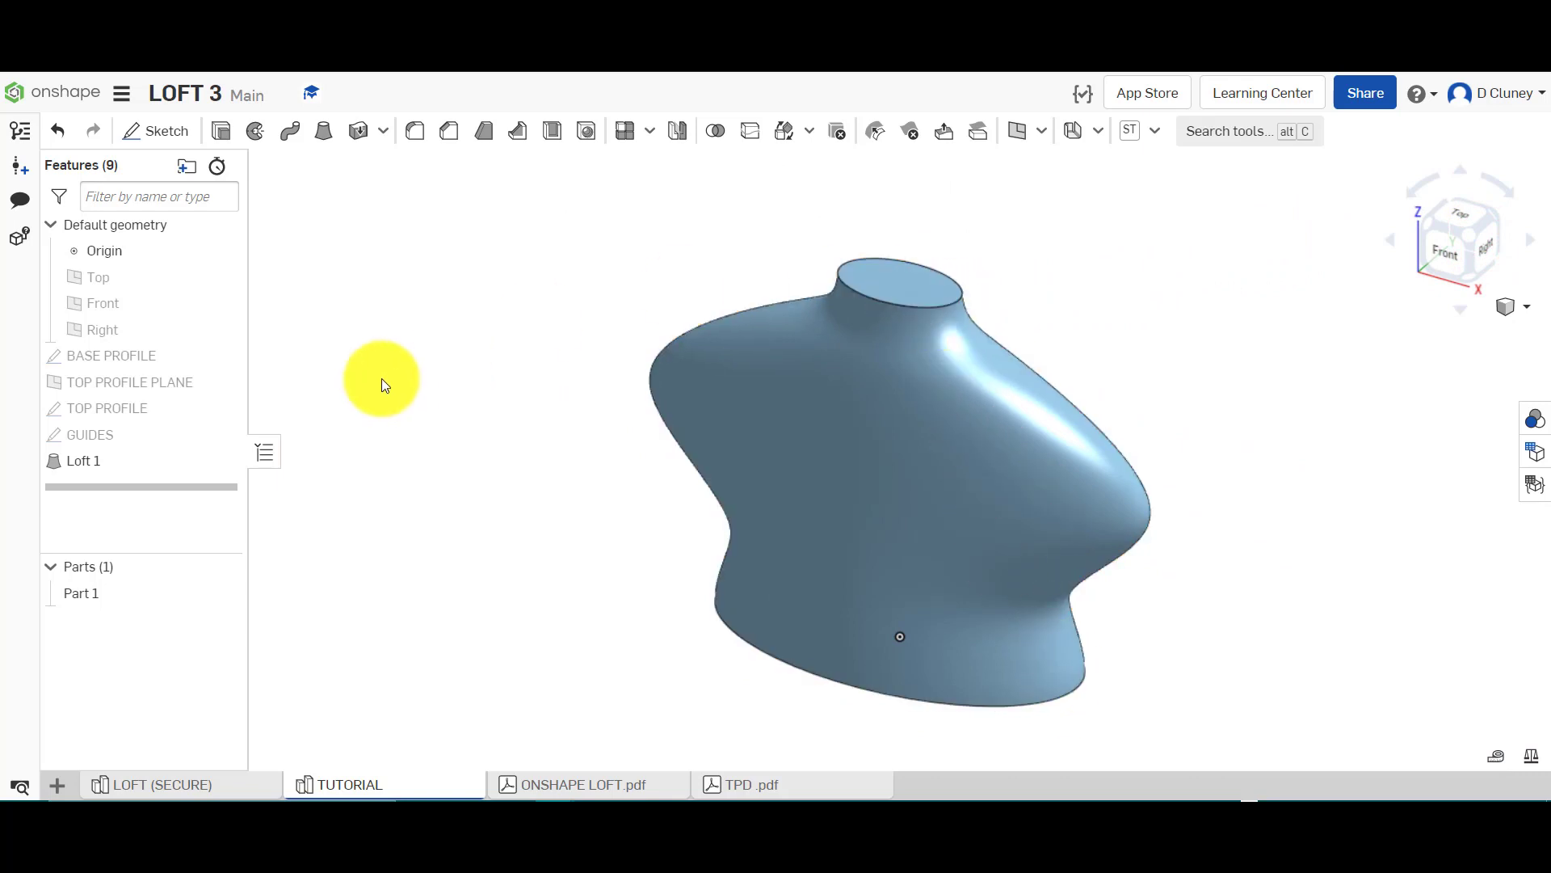
{"action": "right_click", "coordinate": [188, 593]}
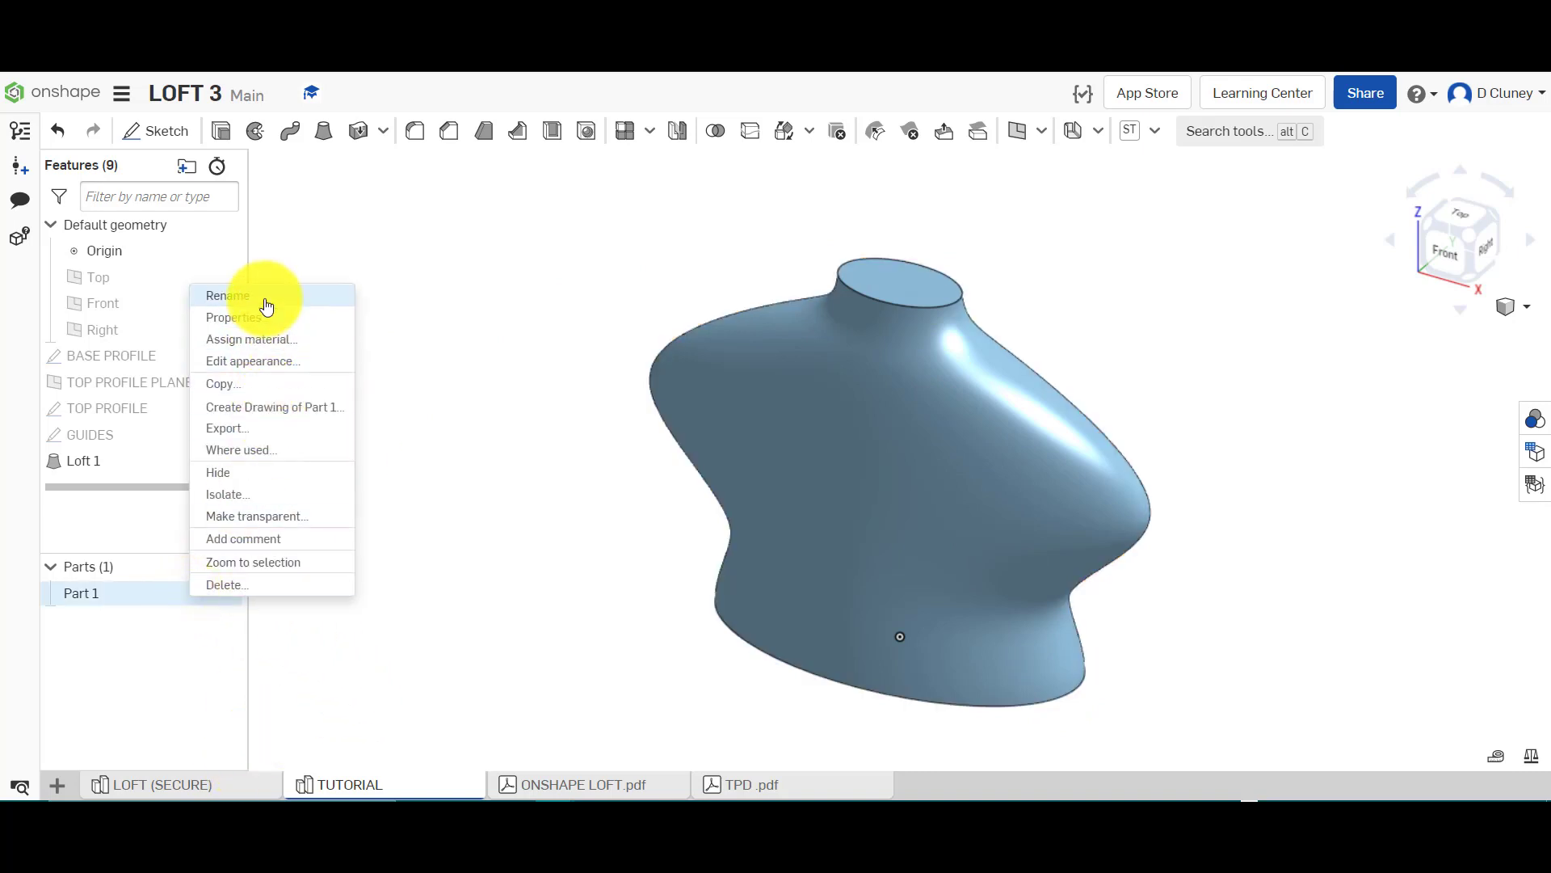
{"action": "left_click", "coordinate": [273, 341]}
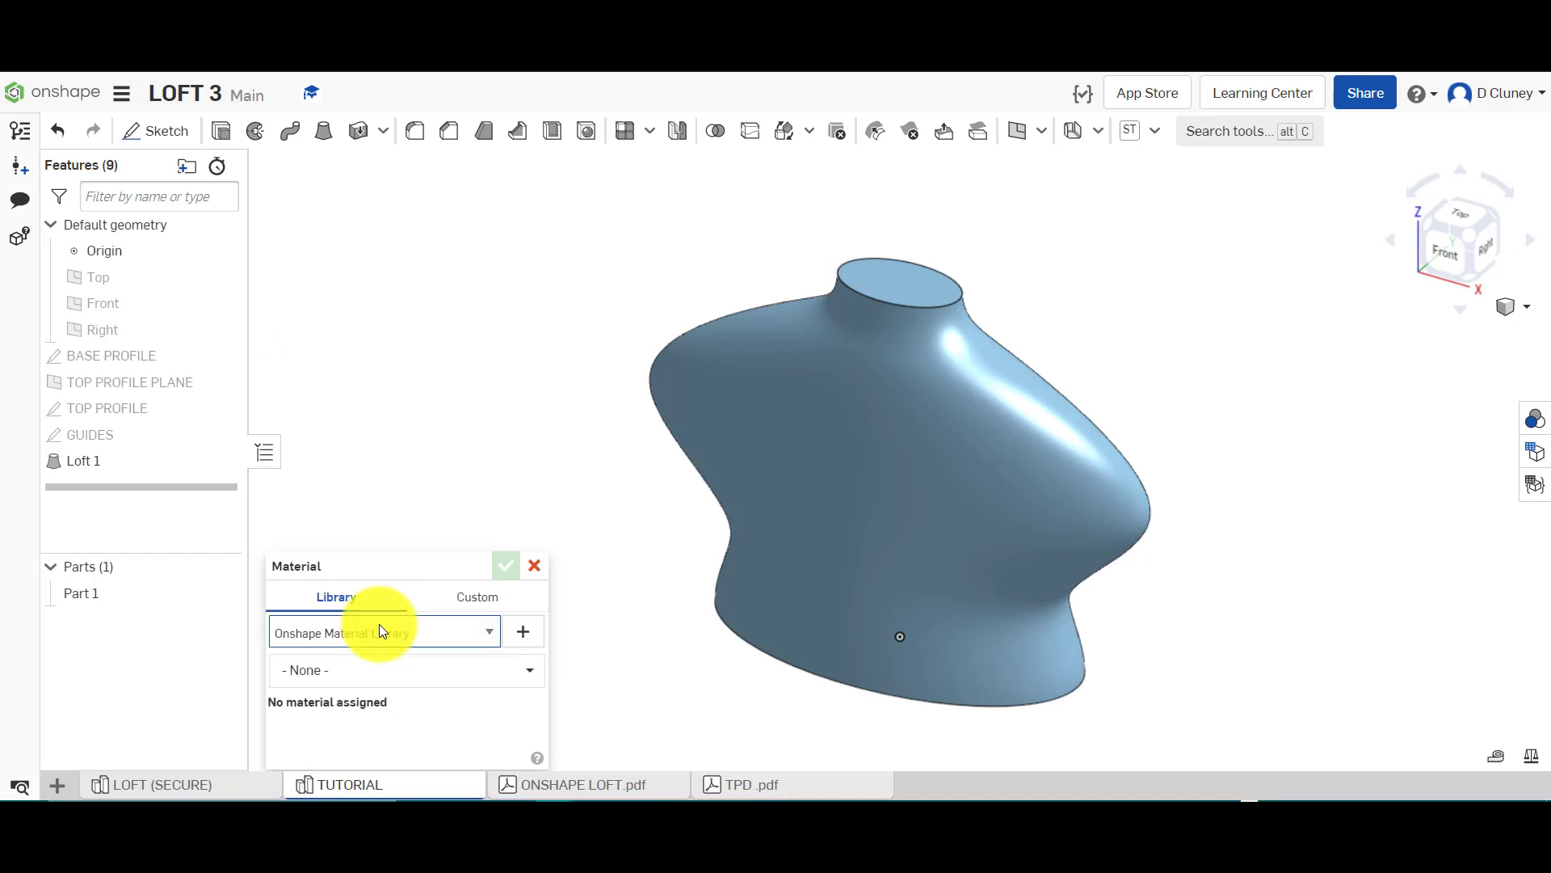
{"action": "left_click", "coordinate": [359, 667]}
{"action": "left_click", "coordinate": [365, 676]}
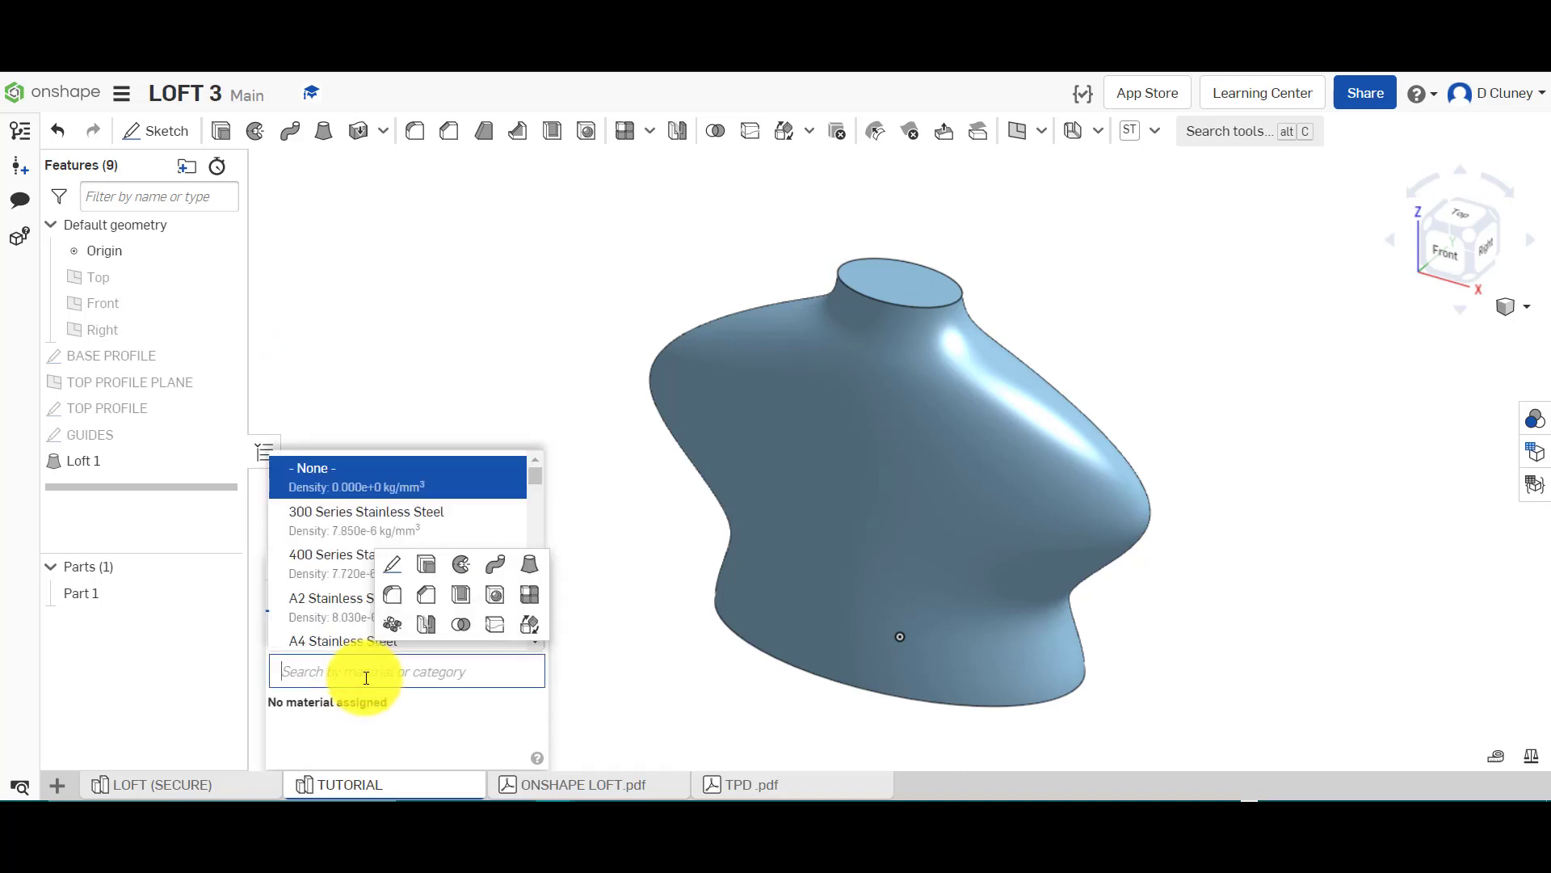
{"action": "type", "text": "AB"}
{"action": "left_click", "coordinate": [346, 501]}
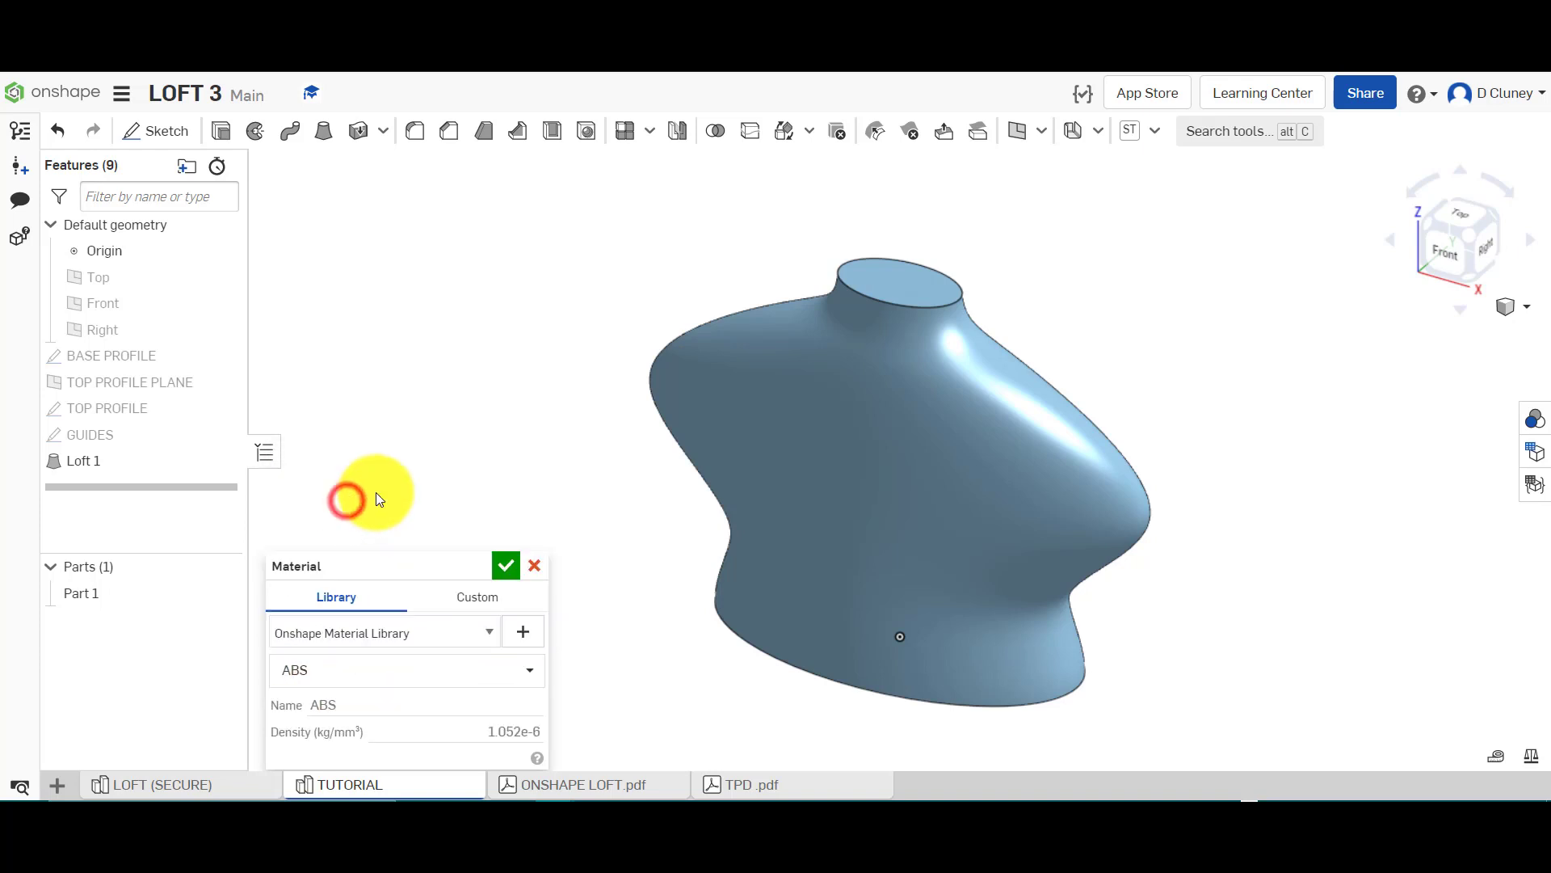
{"action": "left_click", "coordinate": [506, 565]}
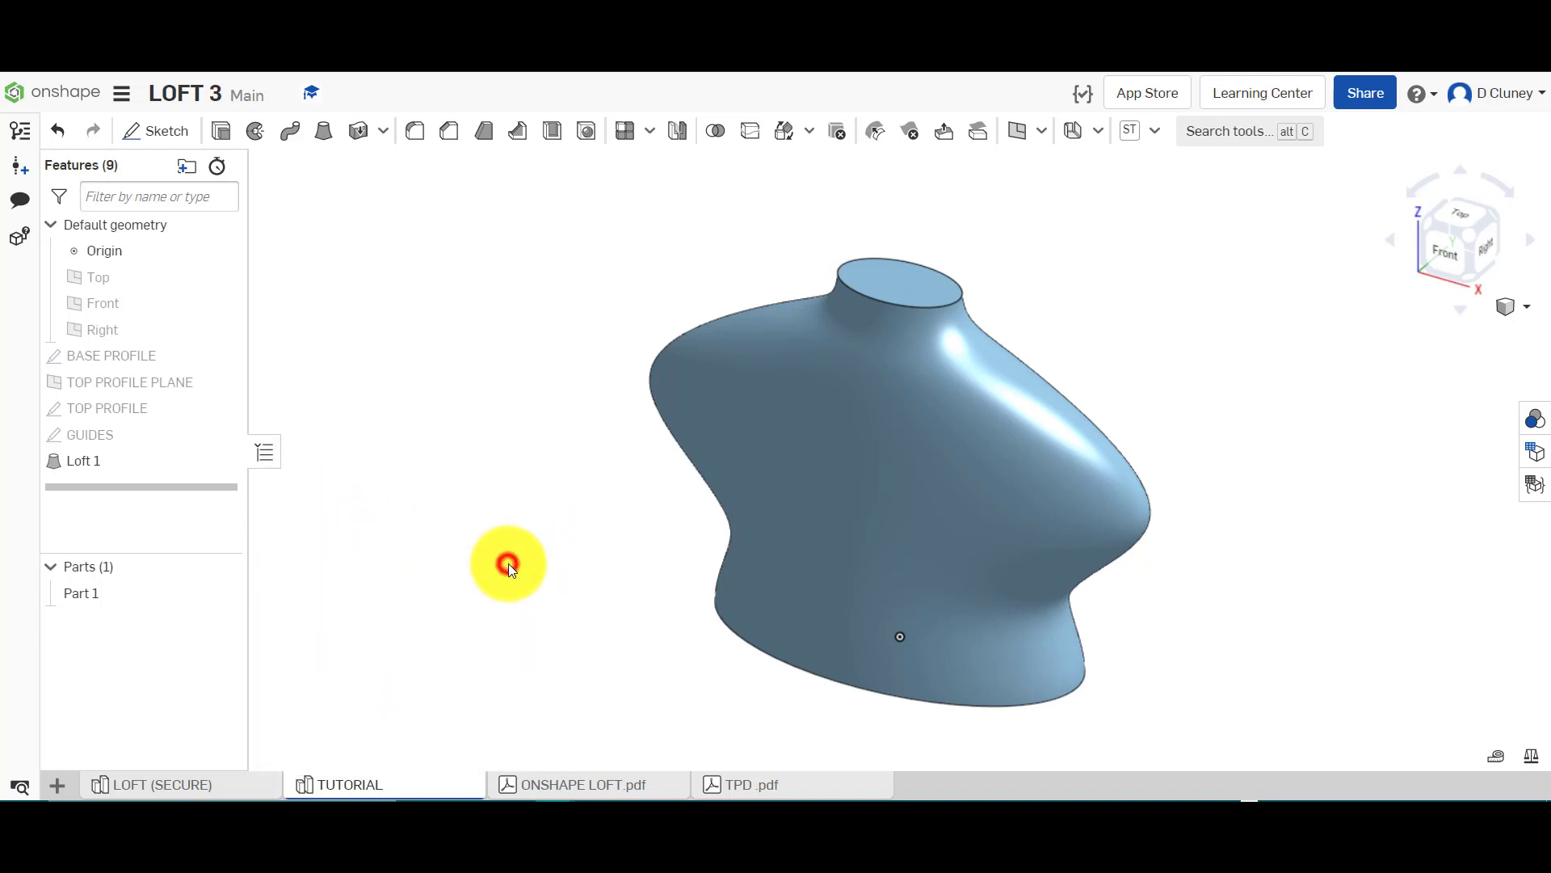
Check Part 1's mass properties, then show the LOFT (SECURE) reference part in isometric view
{"action": "left_click", "coordinate": [1536, 757]}
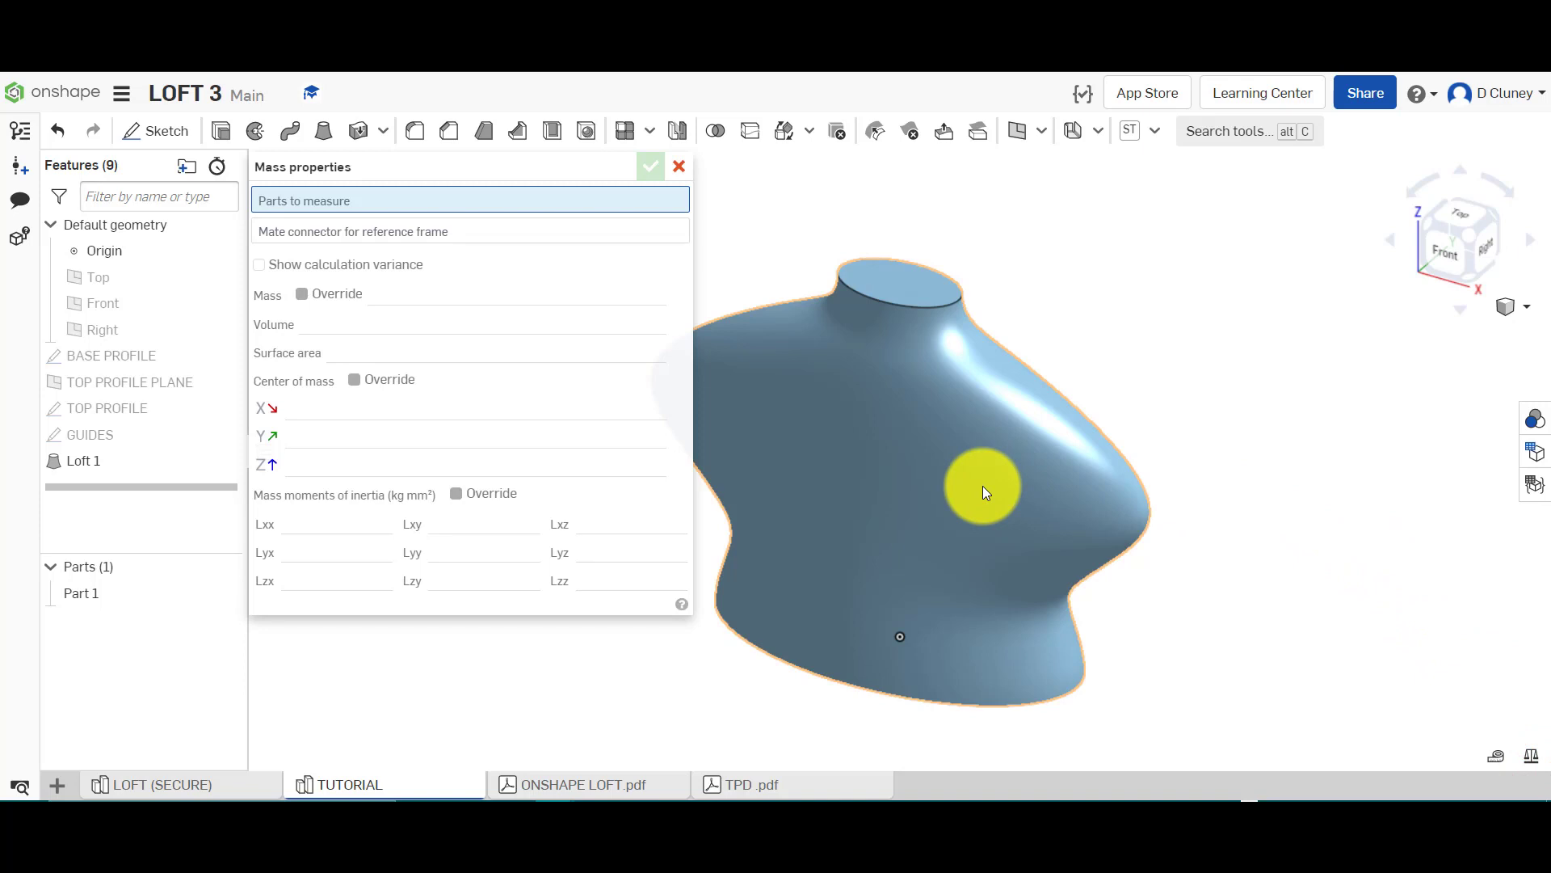
{"action": "left_click", "coordinate": [677, 168]}
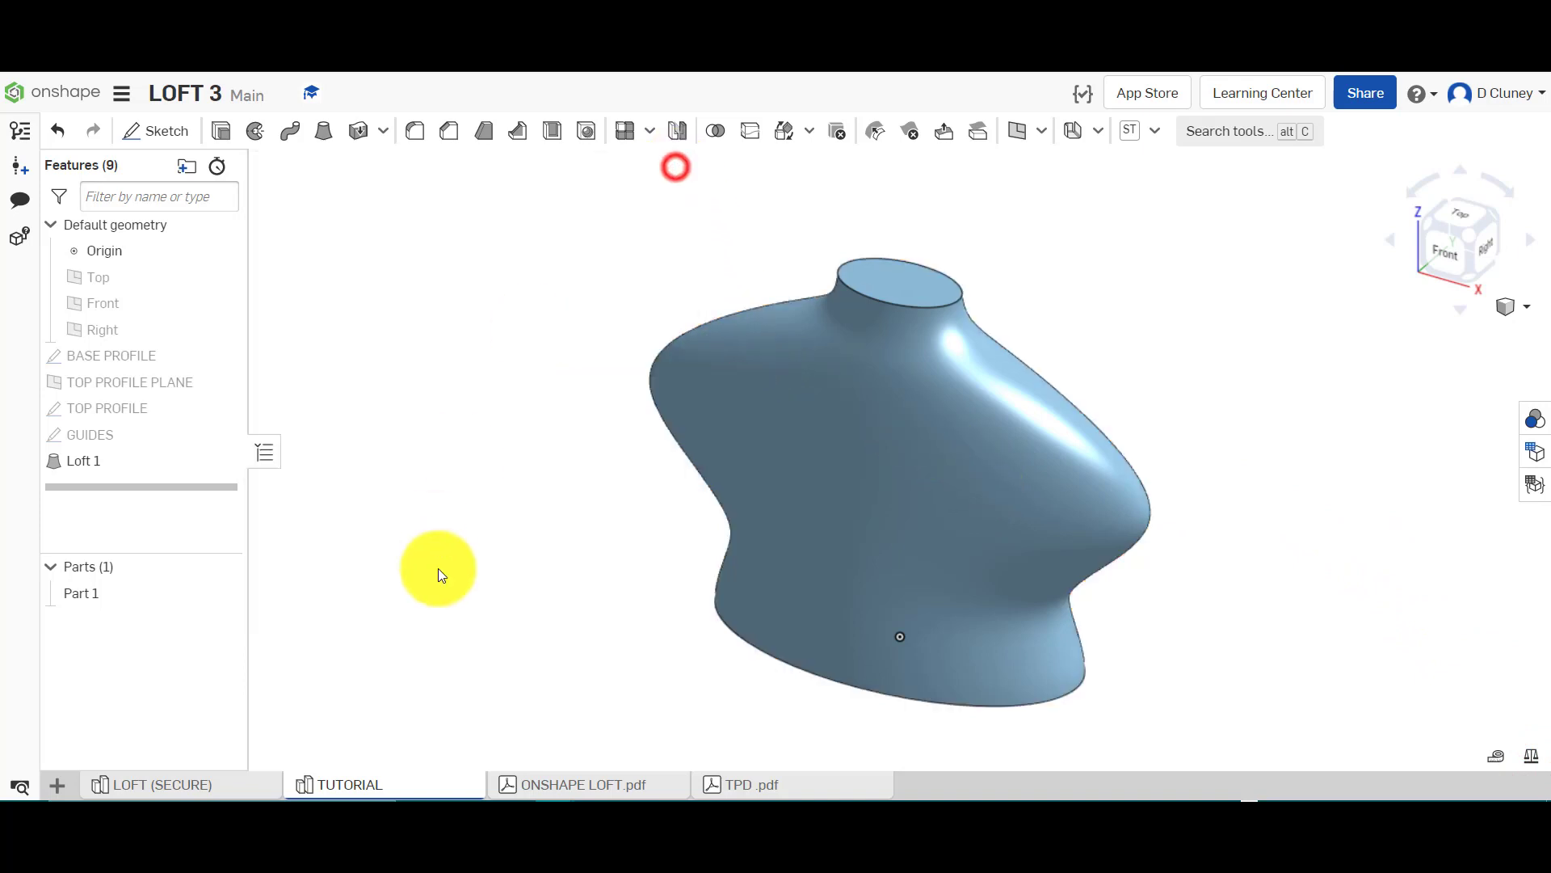
{"action": "left_click", "coordinate": [212, 783]}
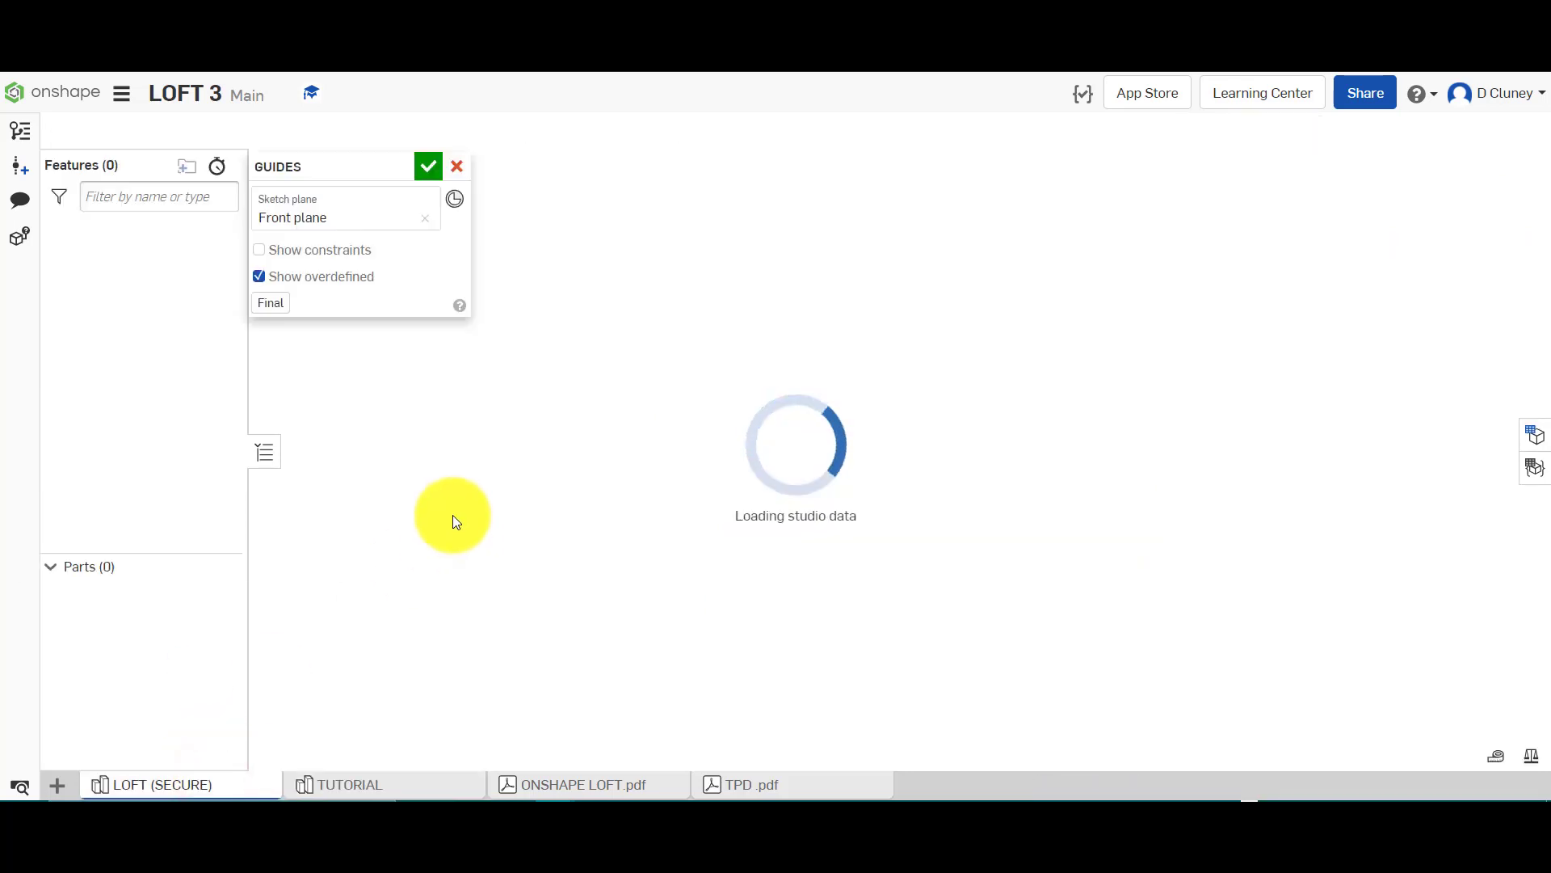
{"action": "left_click", "coordinate": [456, 170]}
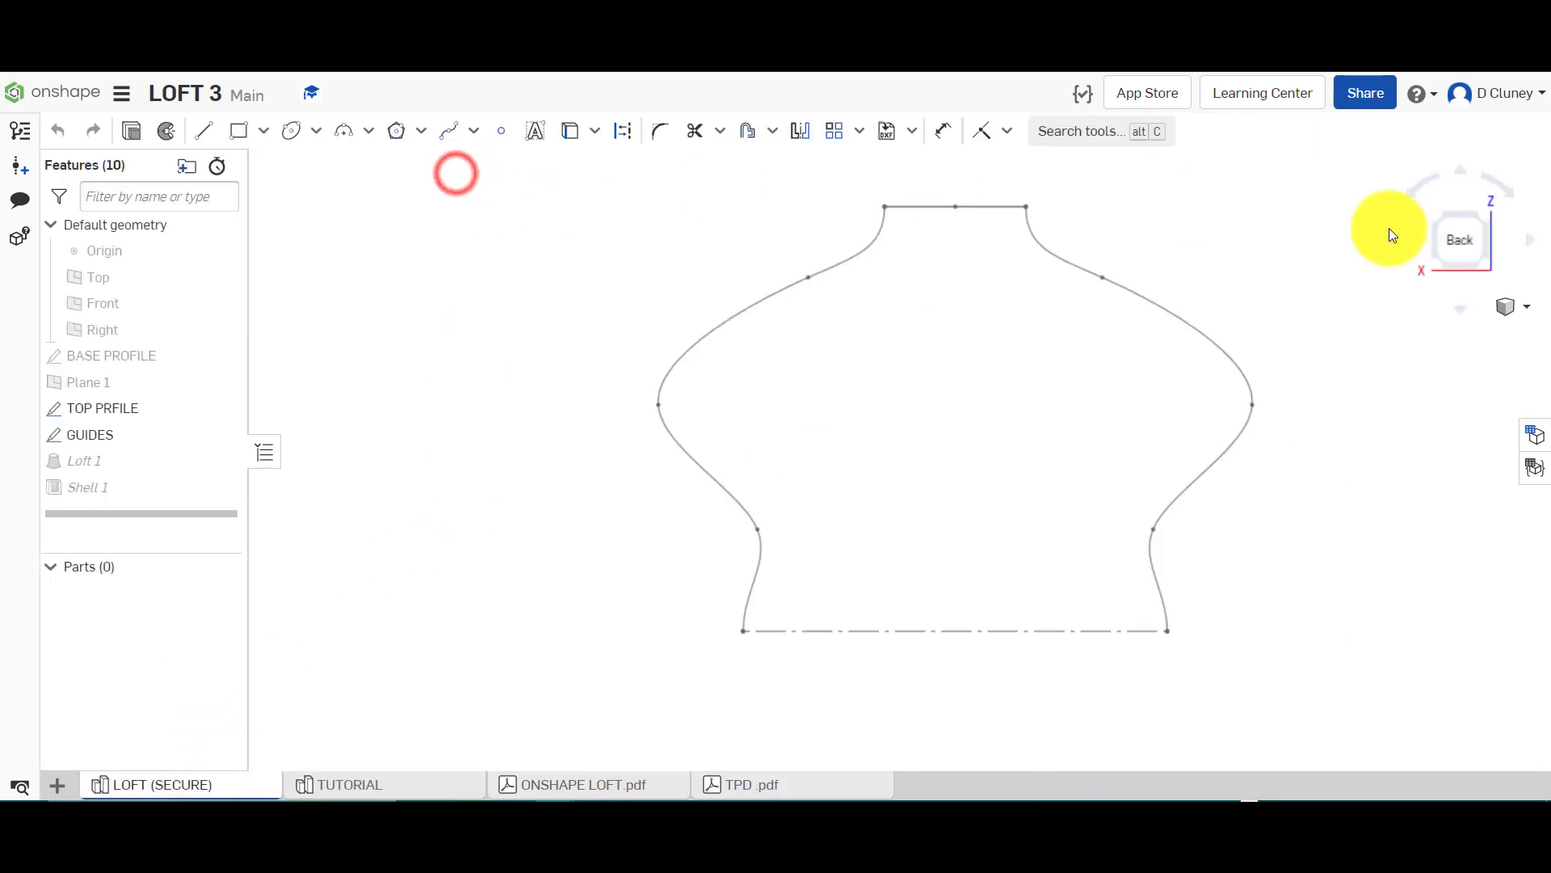
{"action": "left_click", "coordinate": [1485, 218]}
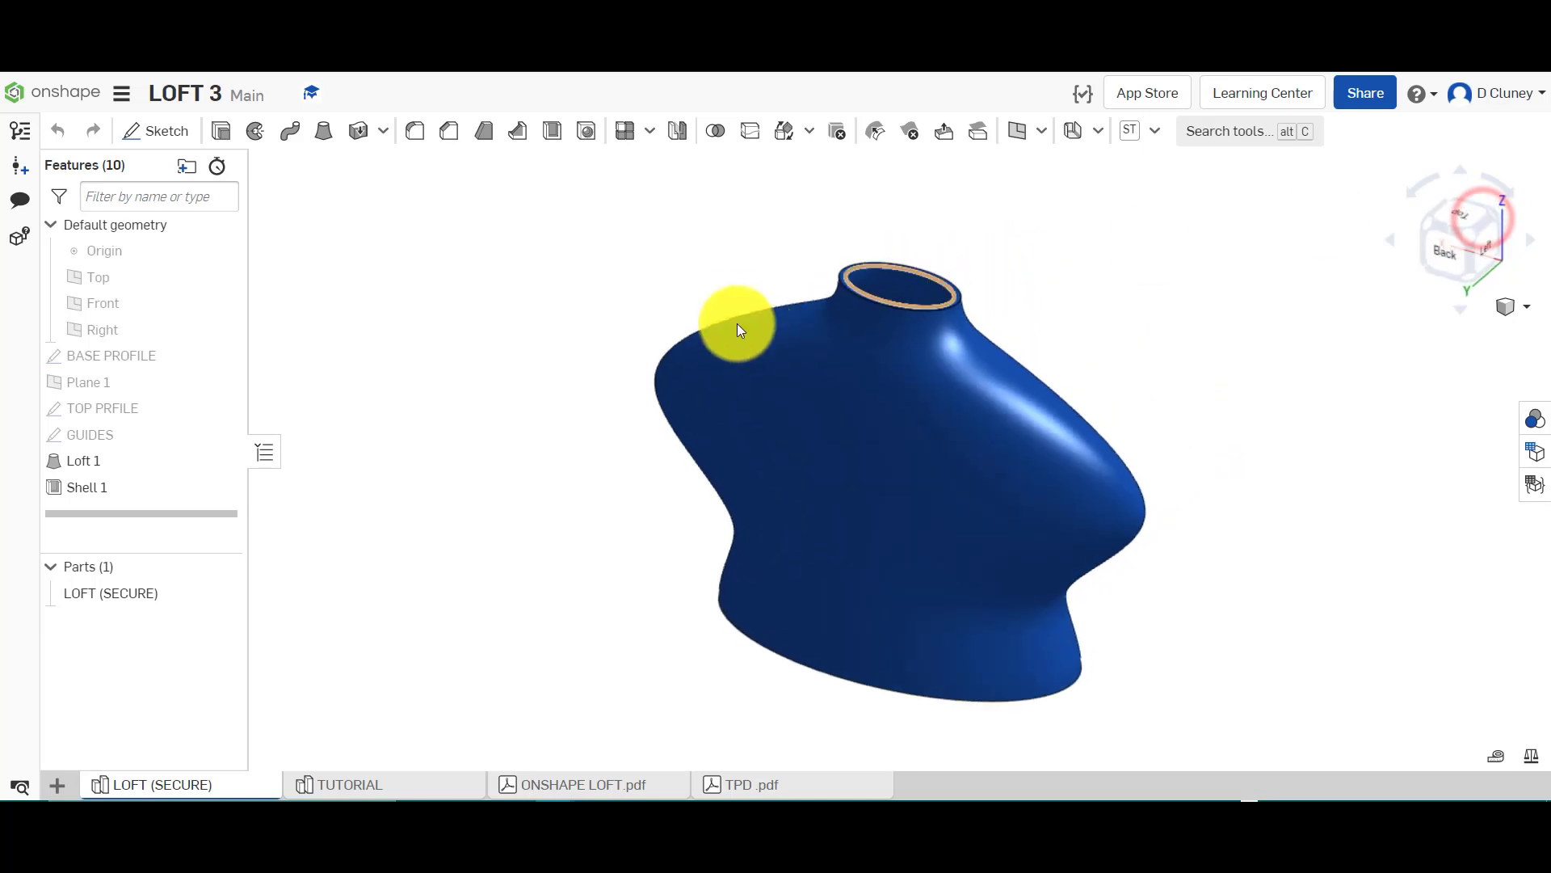
Inspect the reference Shell 1 (top face removed, 2.5 mm) without changes, then return to TUTORIAL
{"action": "right_click", "coordinate": [132, 490]}
{"action": "left_click", "coordinate": [172, 533]}
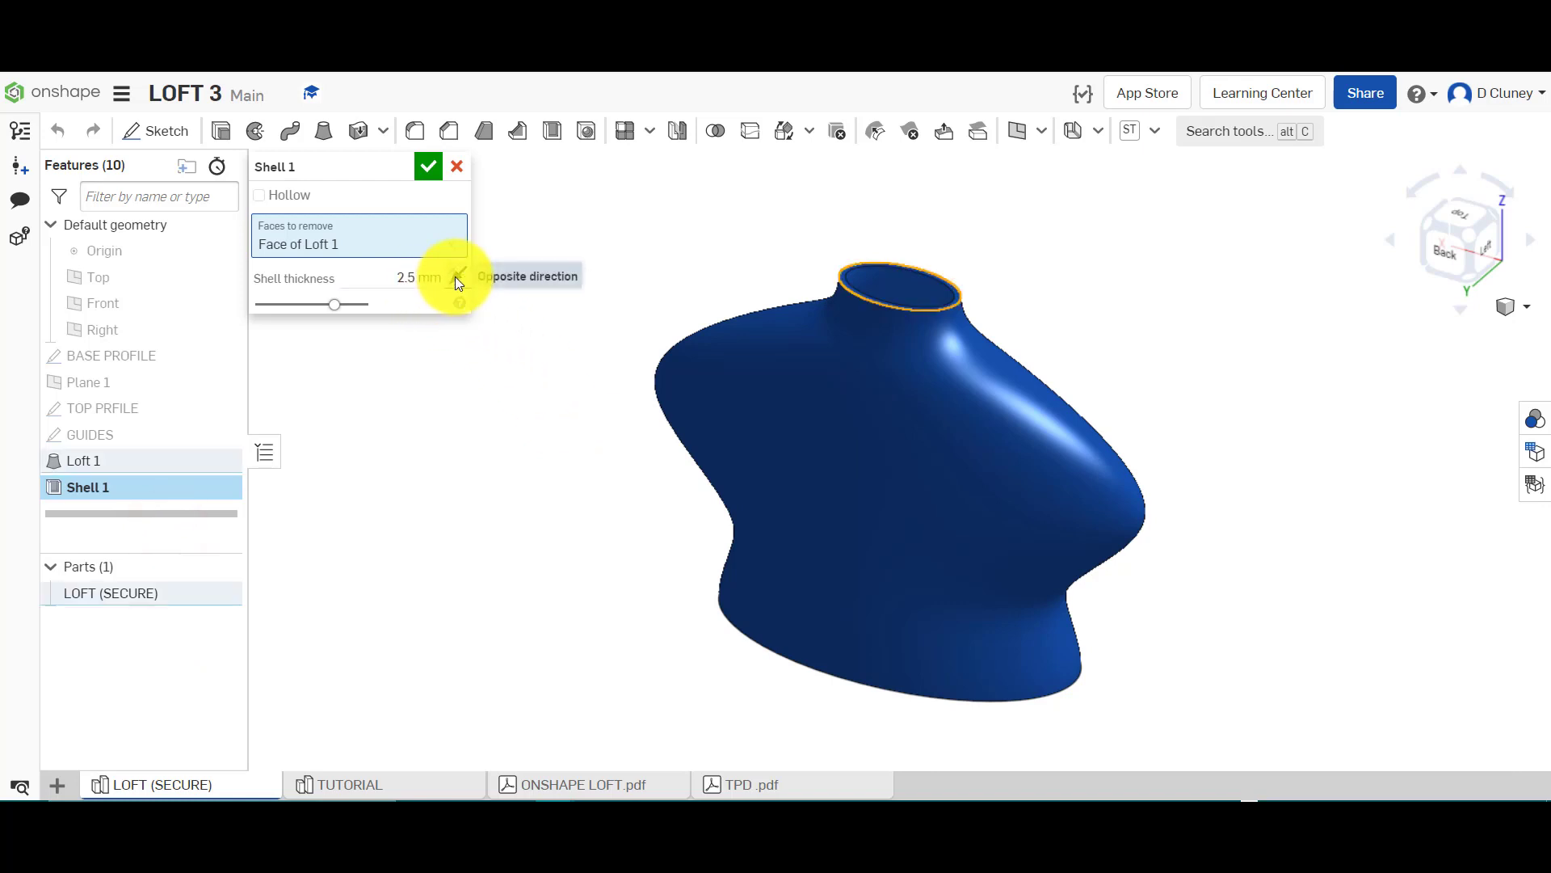
{"action": "left_click", "coordinate": [459, 166]}
{"action": "left_click", "coordinate": [381, 783]}
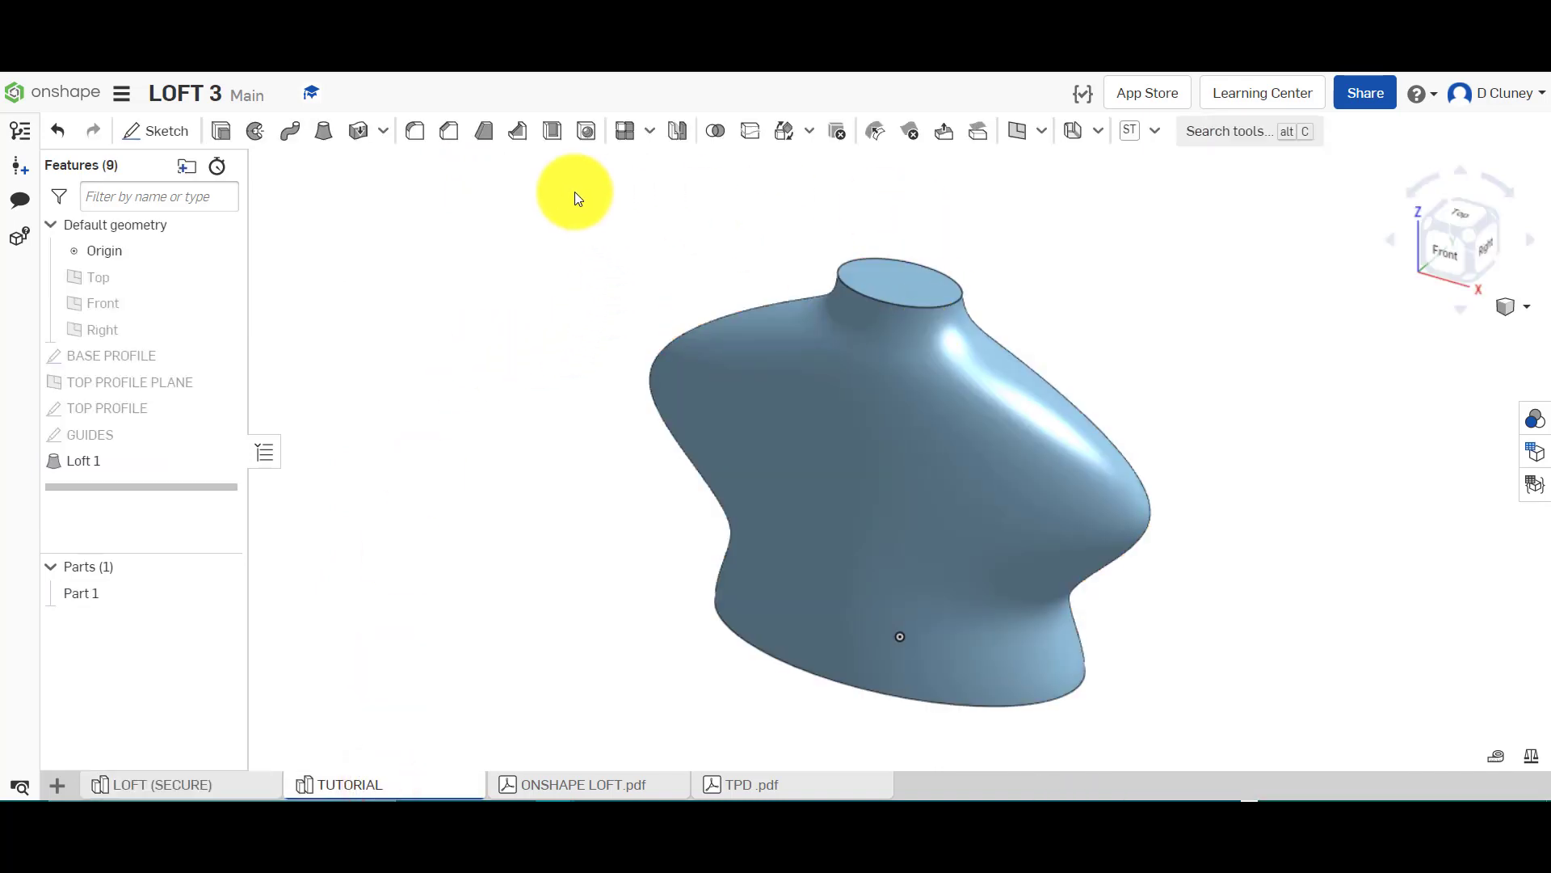
Shell the TUTORIAL loft inward at 2.5 mm thickness, removing the top neck face
{"action": "left_click", "coordinate": [553, 133]}
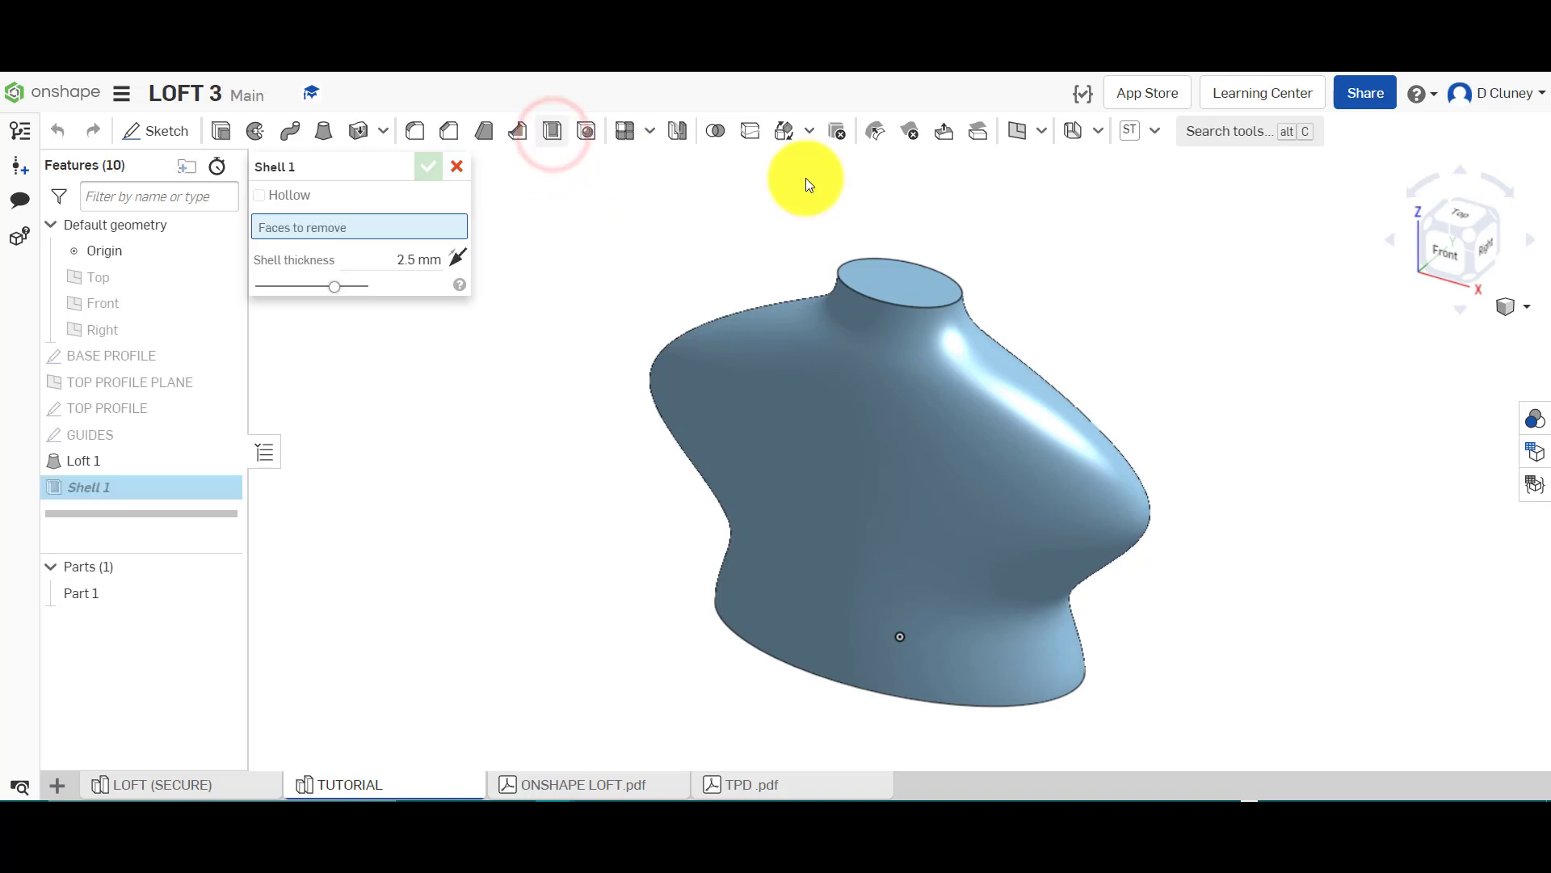
{"action": "left_click", "coordinate": [911, 286]}
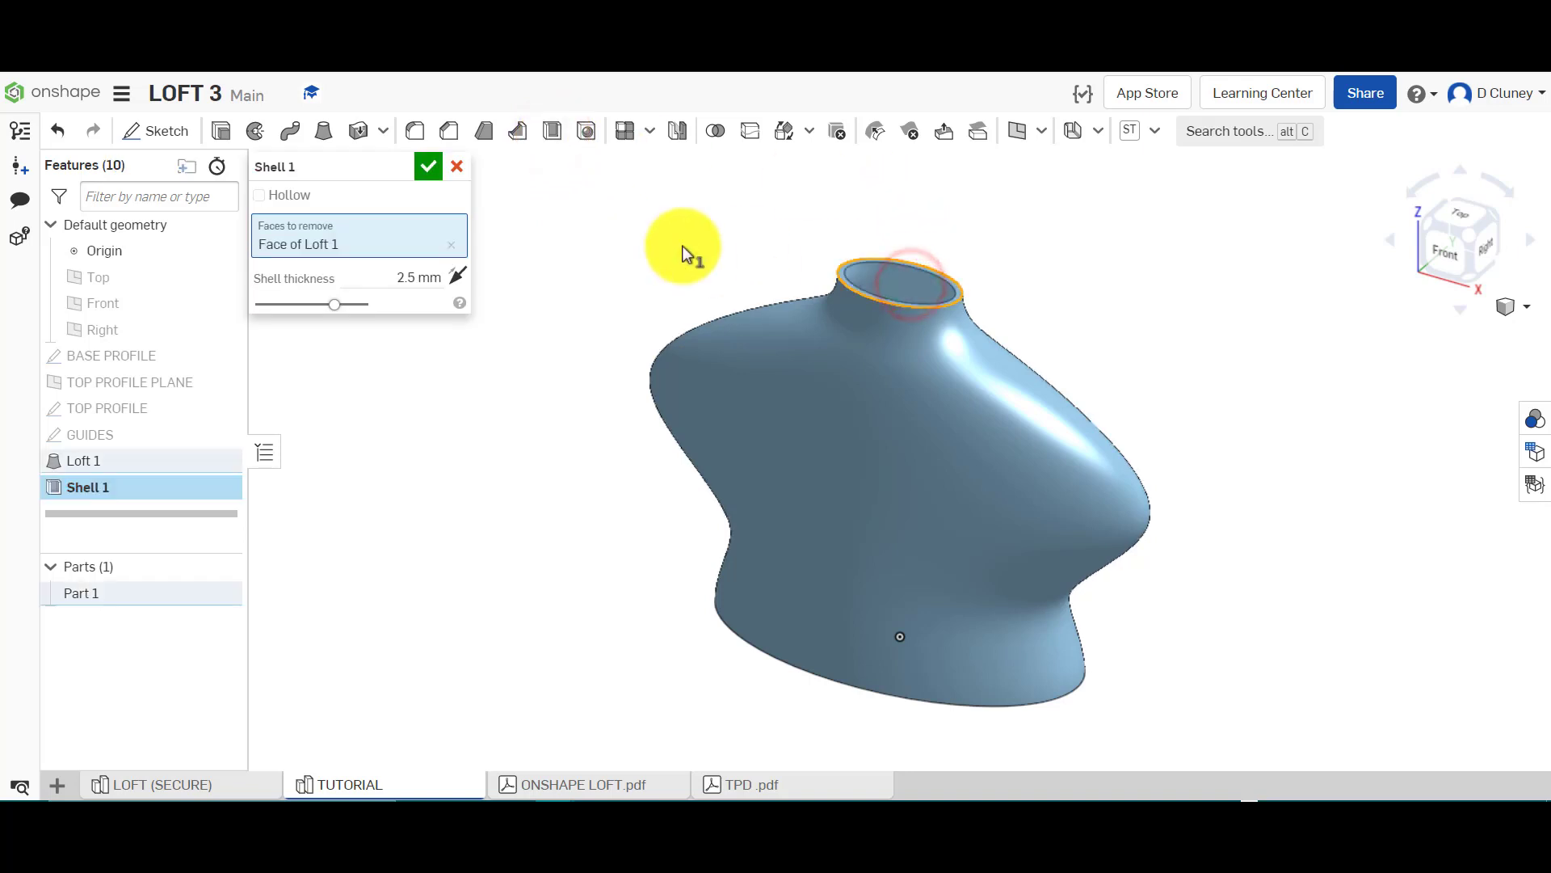
{"action": "left_click", "coordinate": [461, 279]}
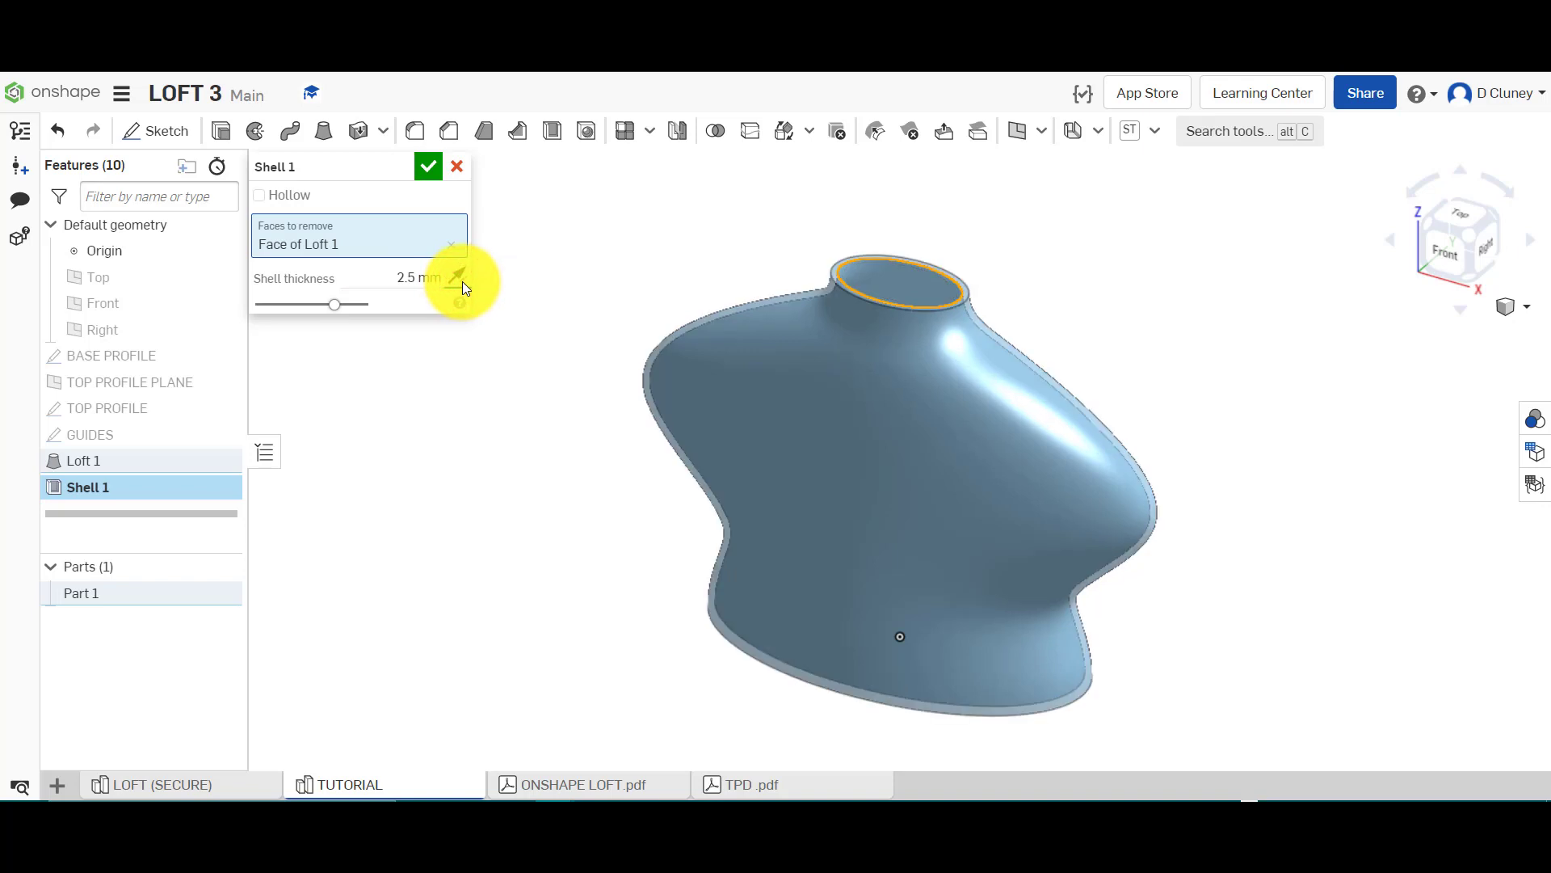
{"action": "left_click", "coordinate": [461, 279]}
{"action": "left_click", "coordinate": [460, 279]}
{"action": "left_click", "coordinate": [434, 169]}
{"action": "left_click", "coordinate": [1532, 755]}
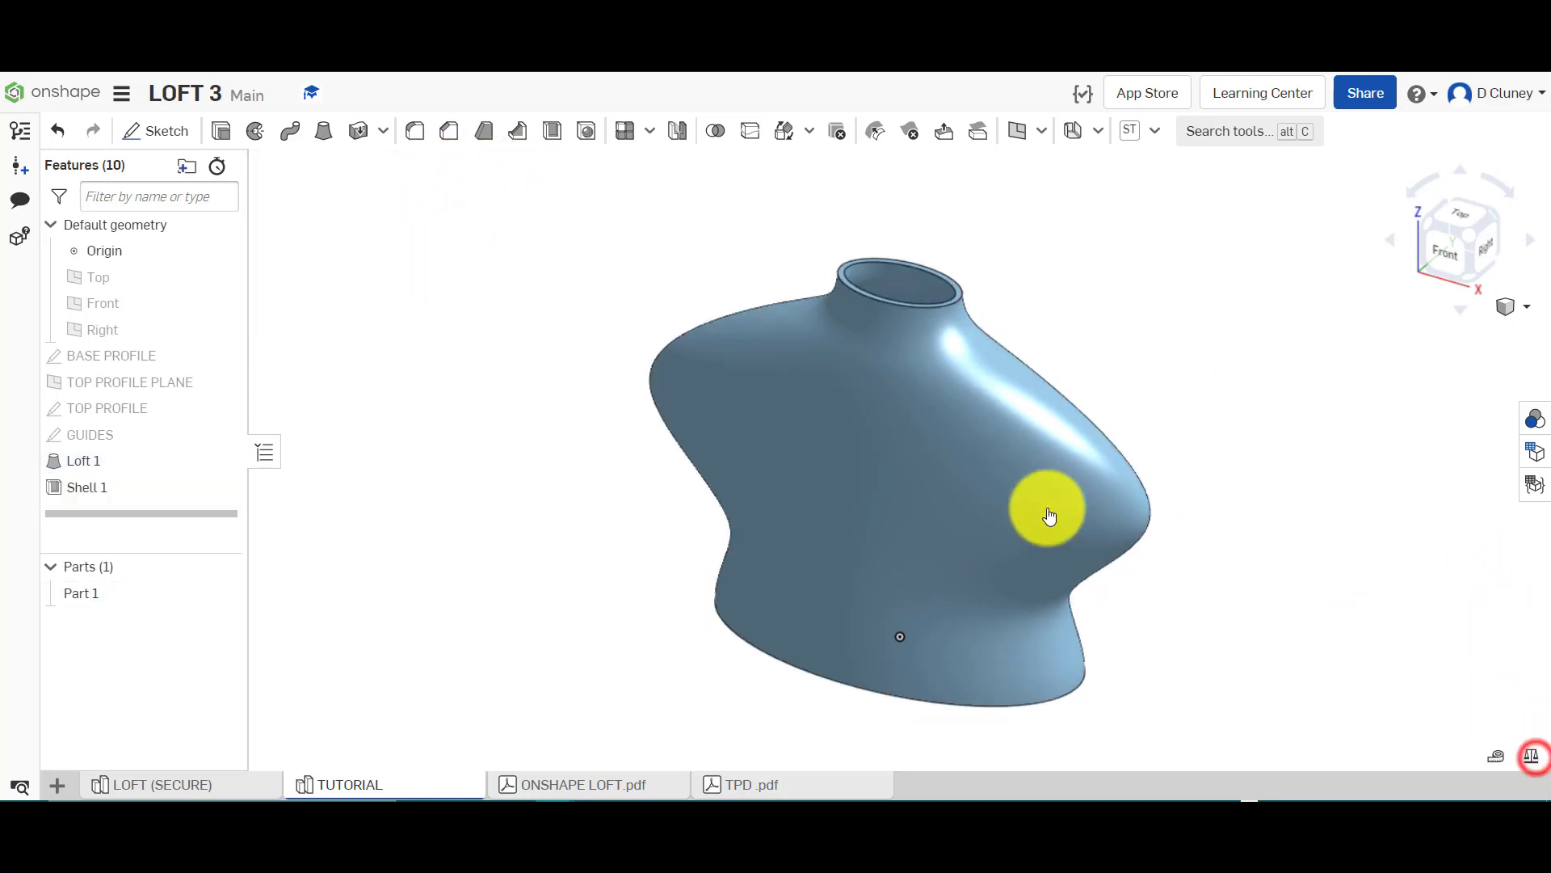
Measure the volumes of TUTORIAL Part 1 (153140.959 mm³) and the LOFT (SECURE) part (153140.928 mm³)
{"action": "left_click", "coordinate": [1048, 509]}
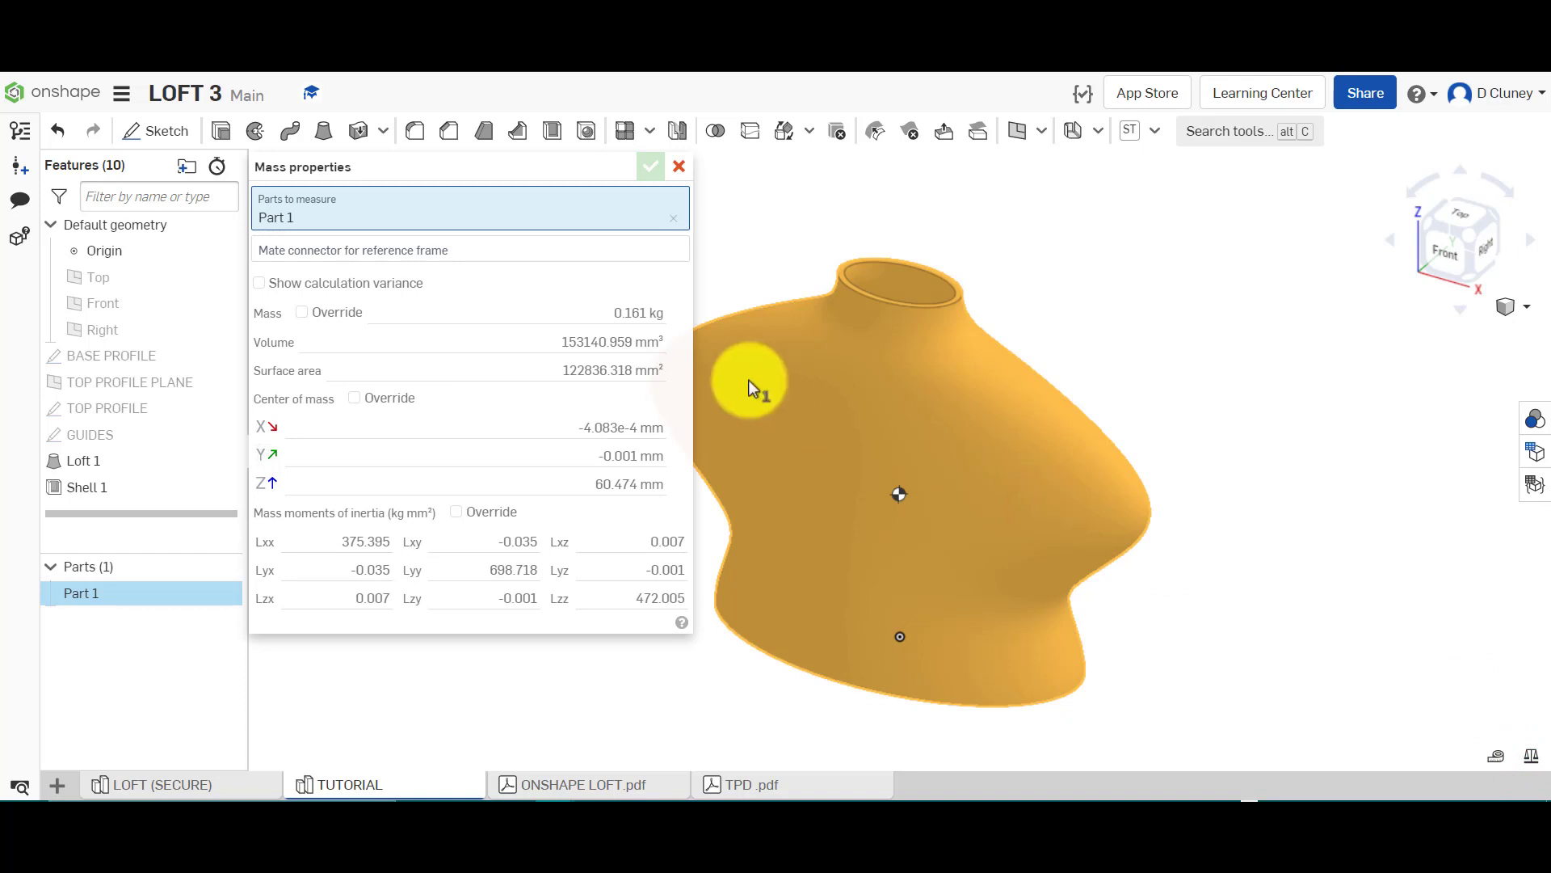
{"action": "left_click", "coordinate": [678, 166]}
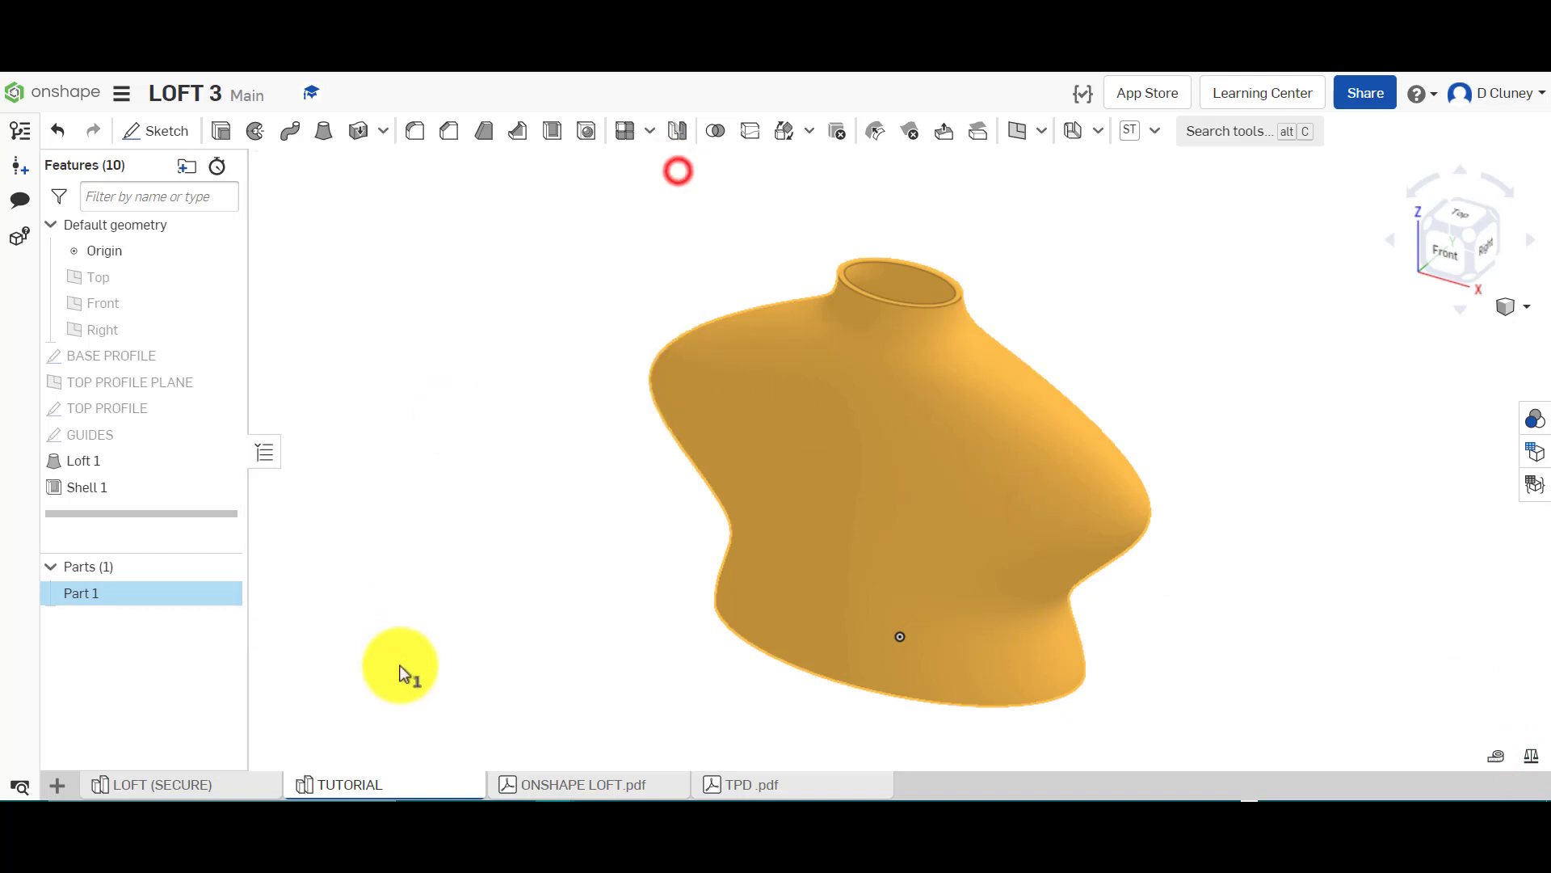
{"action": "left_click", "coordinate": [247, 788]}
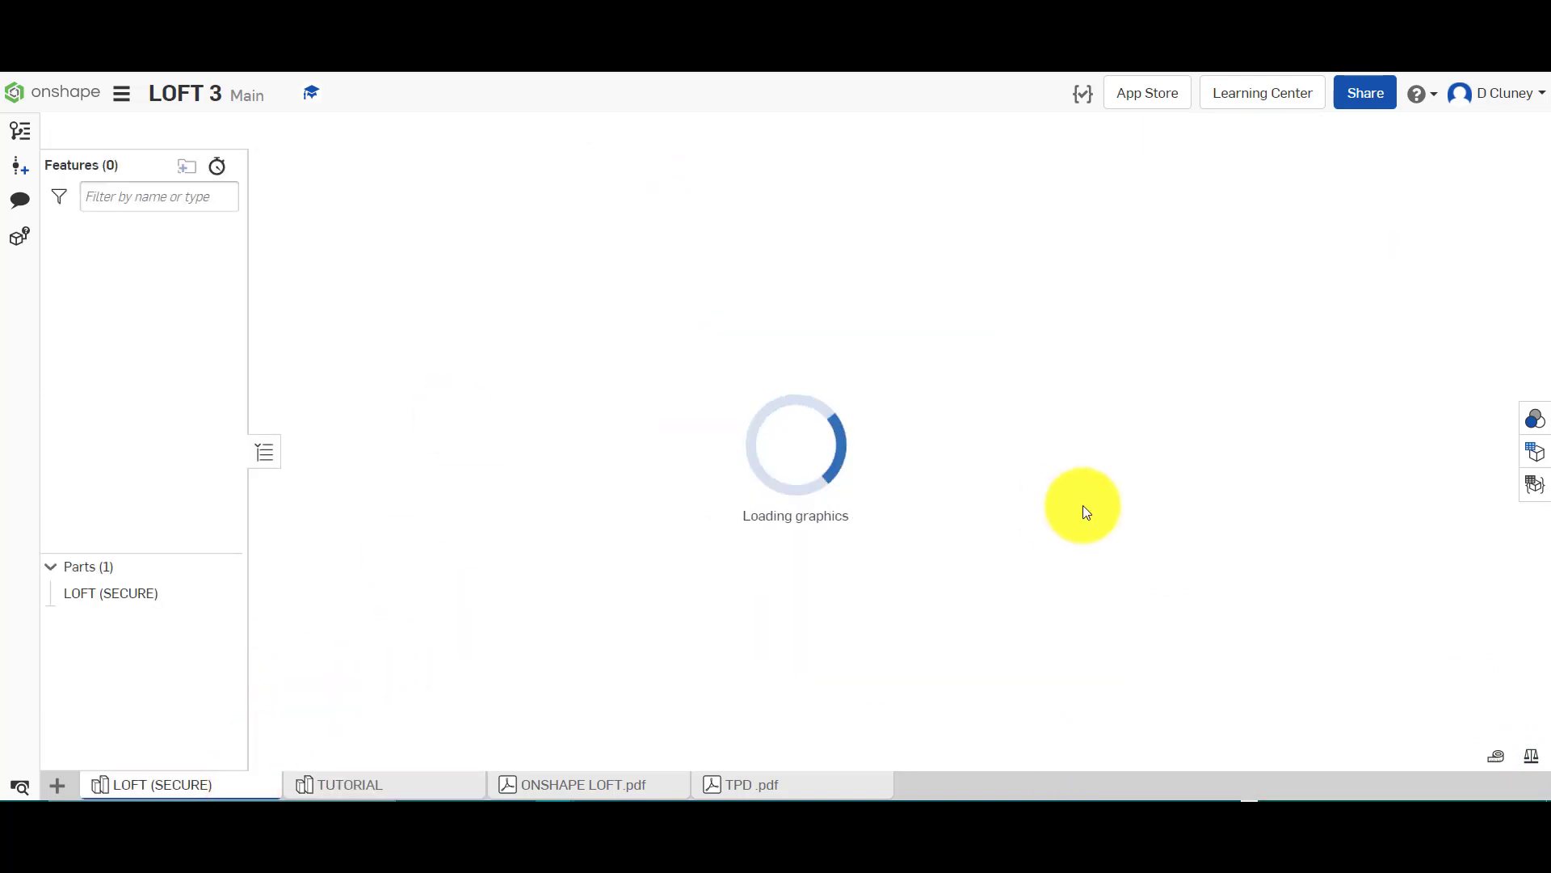
{"action": "left_click", "coordinate": [1343, 554]}
{"action": "left_click", "coordinate": [1531, 756]}
{"action": "left_click", "coordinate": [1025, 498]}
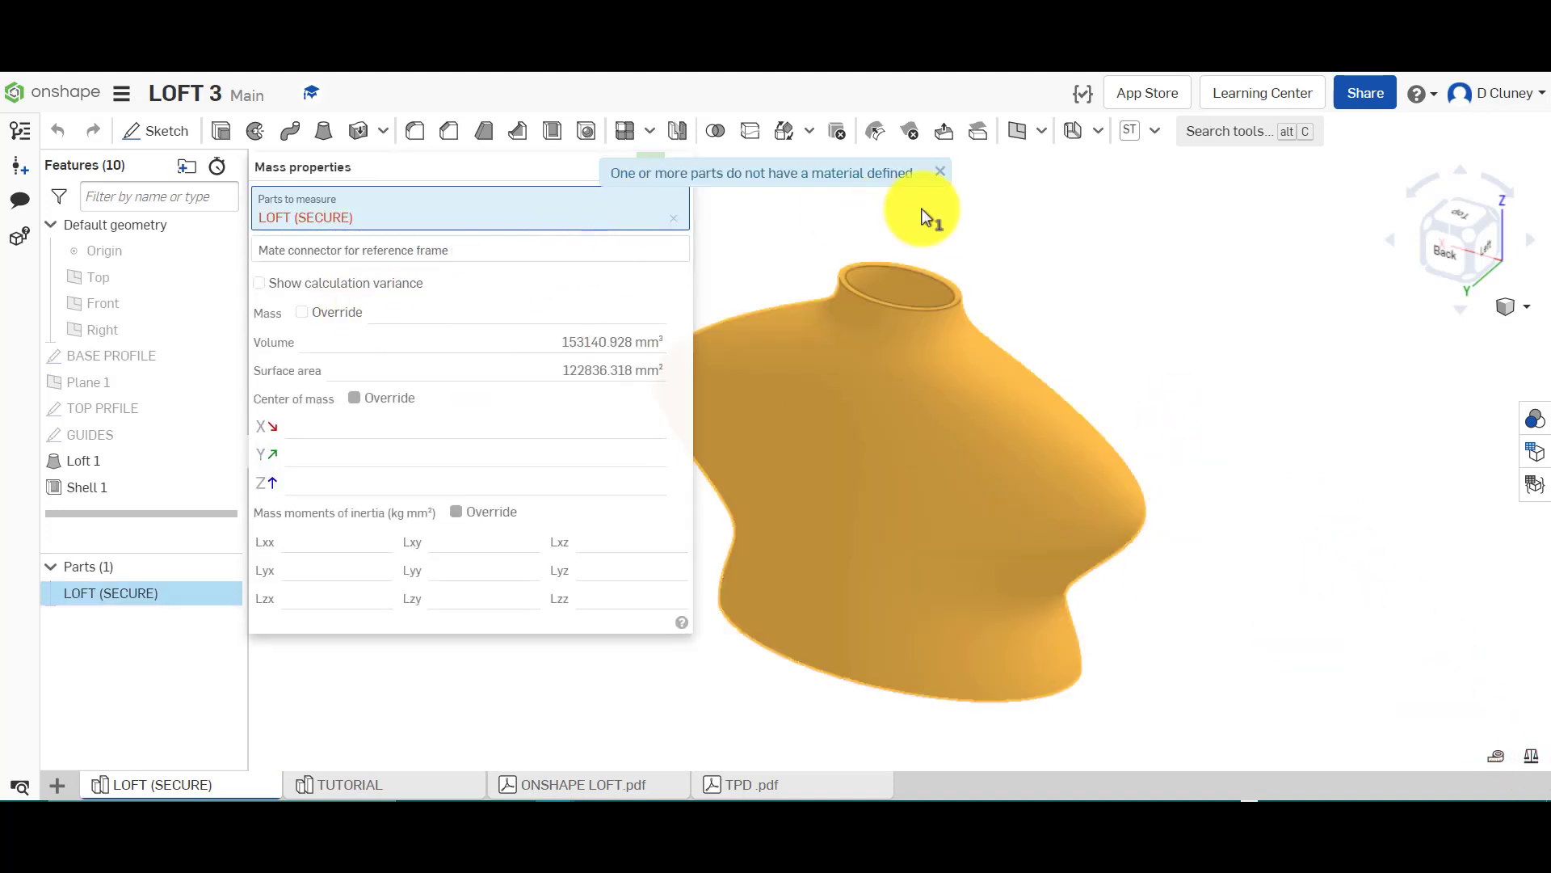
{"action": "left_click", "coordinate": [941, 172]}
{"action": "left_click", "coordinate": [686, 168]}
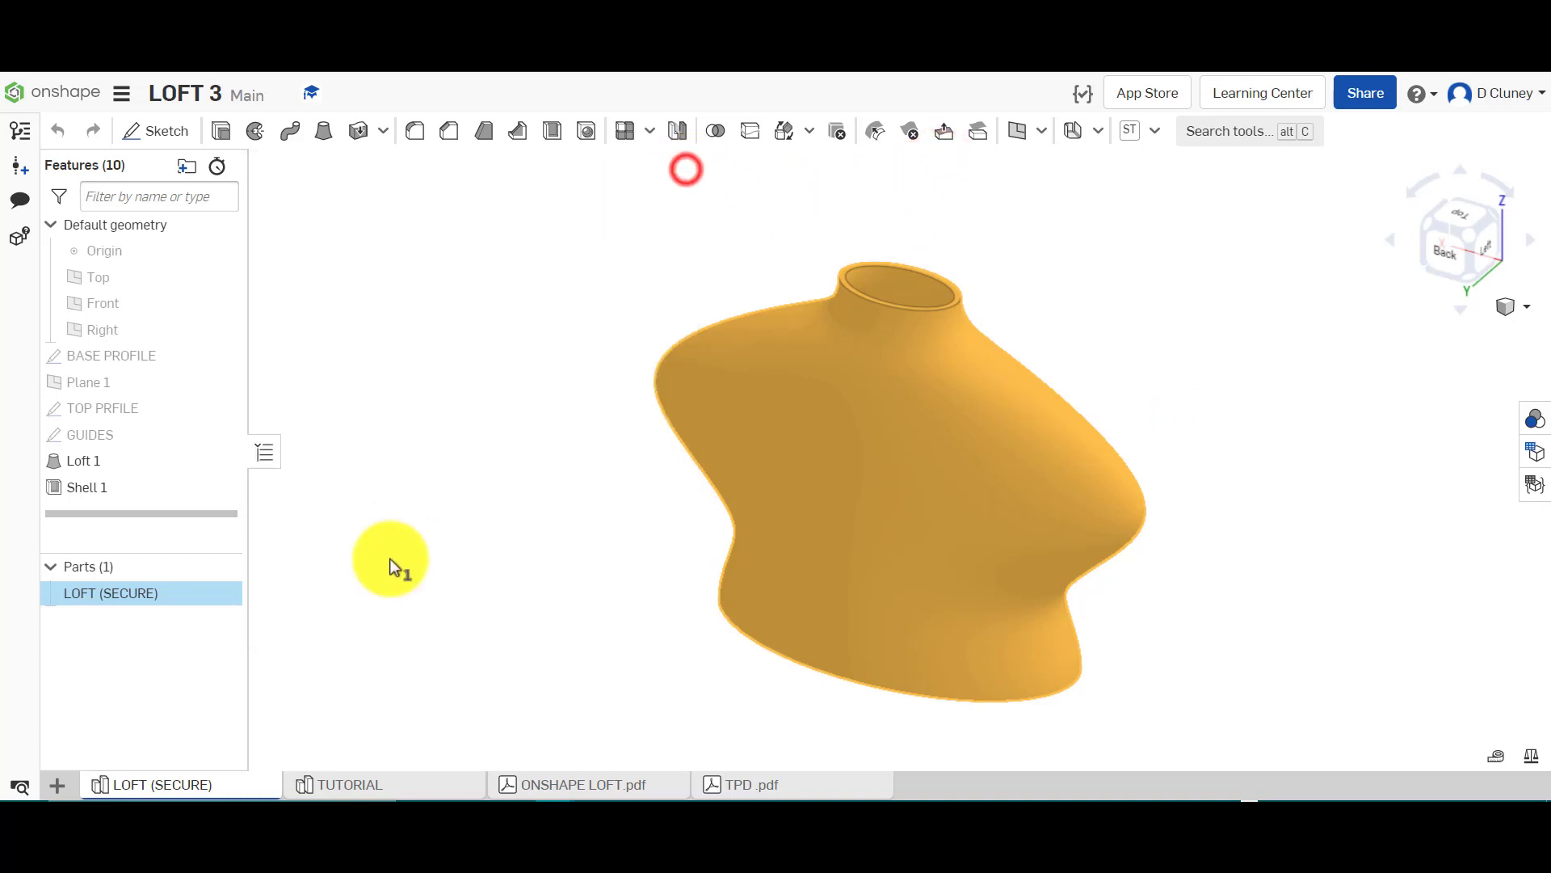
Assign ABS material to the LOFT (SECURE) reference part
{"action": "right_click", "coordinate": [181, 781]}
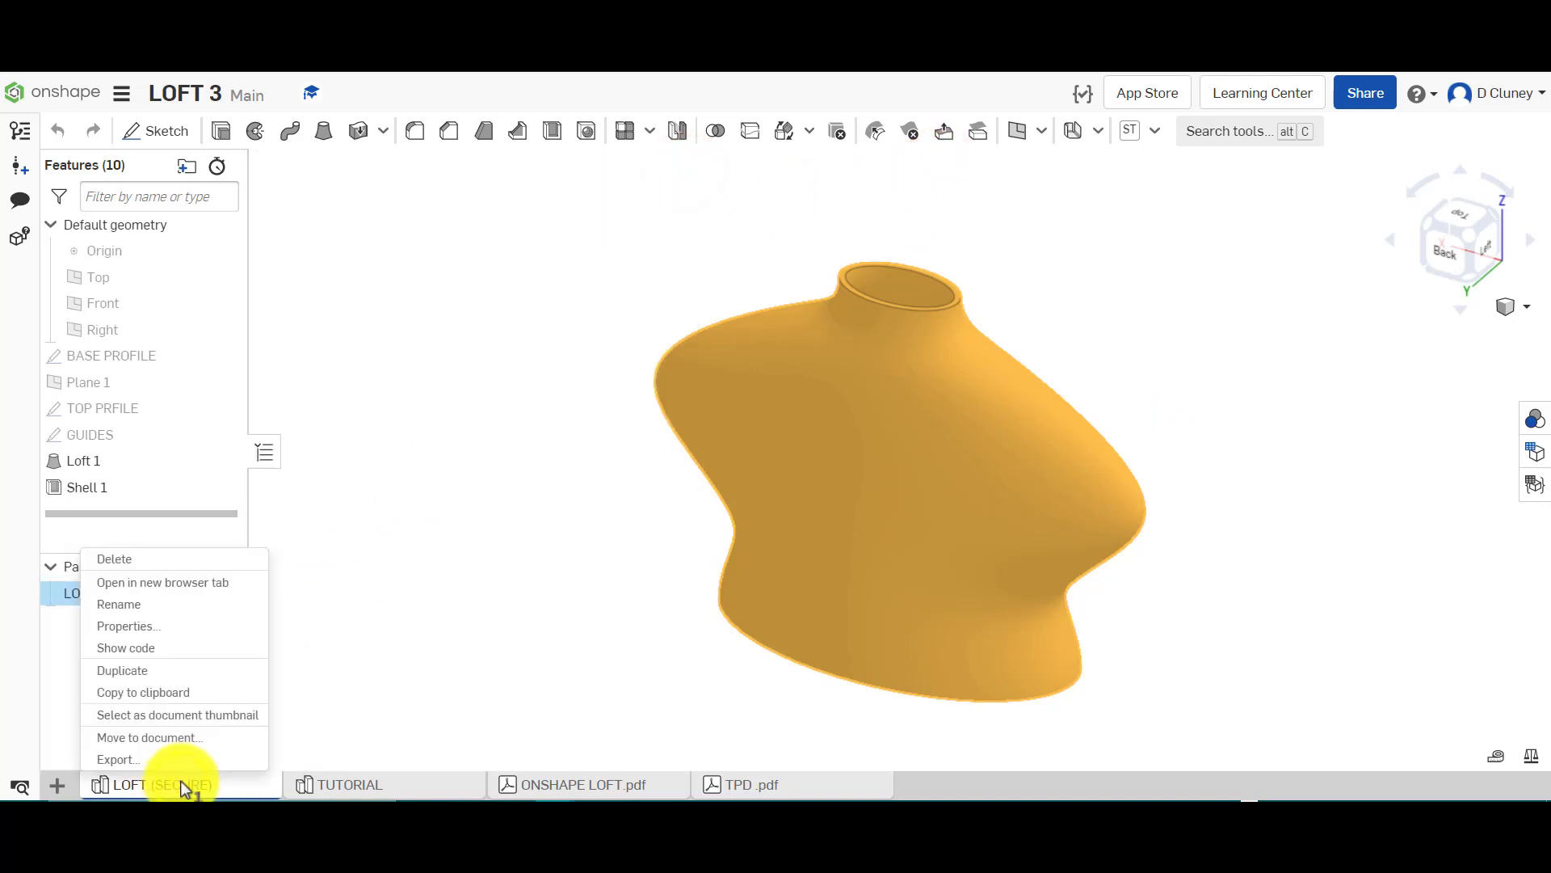
{"action": "left_click", "coordinate": [497, 558]}
{"action": "right_click", "coordinate": [173, 600]}
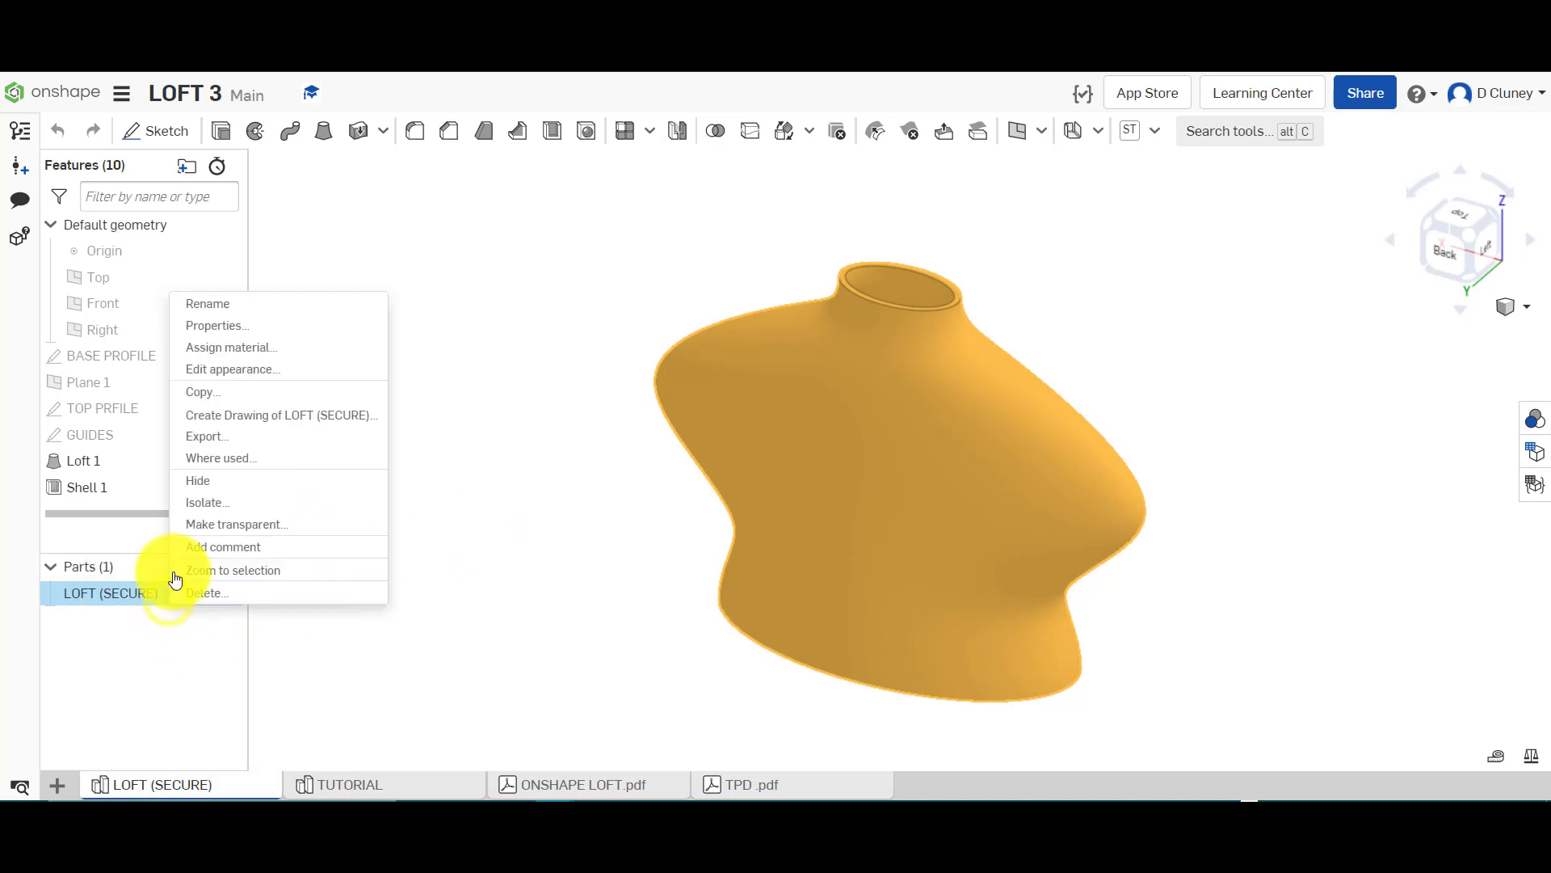
{"action": "left_click", "coordinate": [268, 339]}
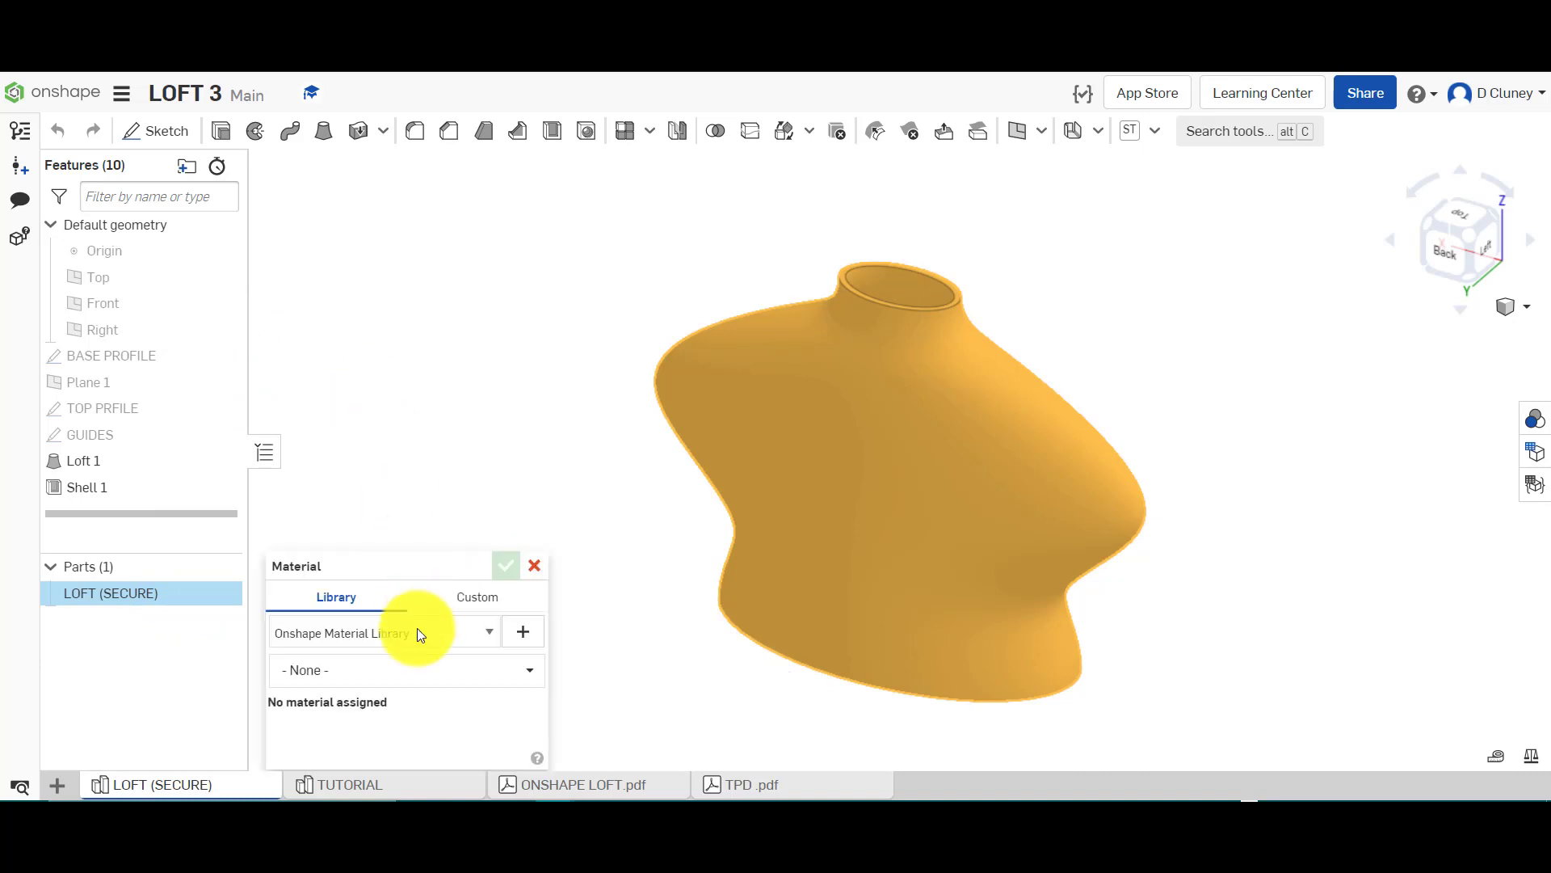
{"action": "left_click", "coordinate": [331, 669]}
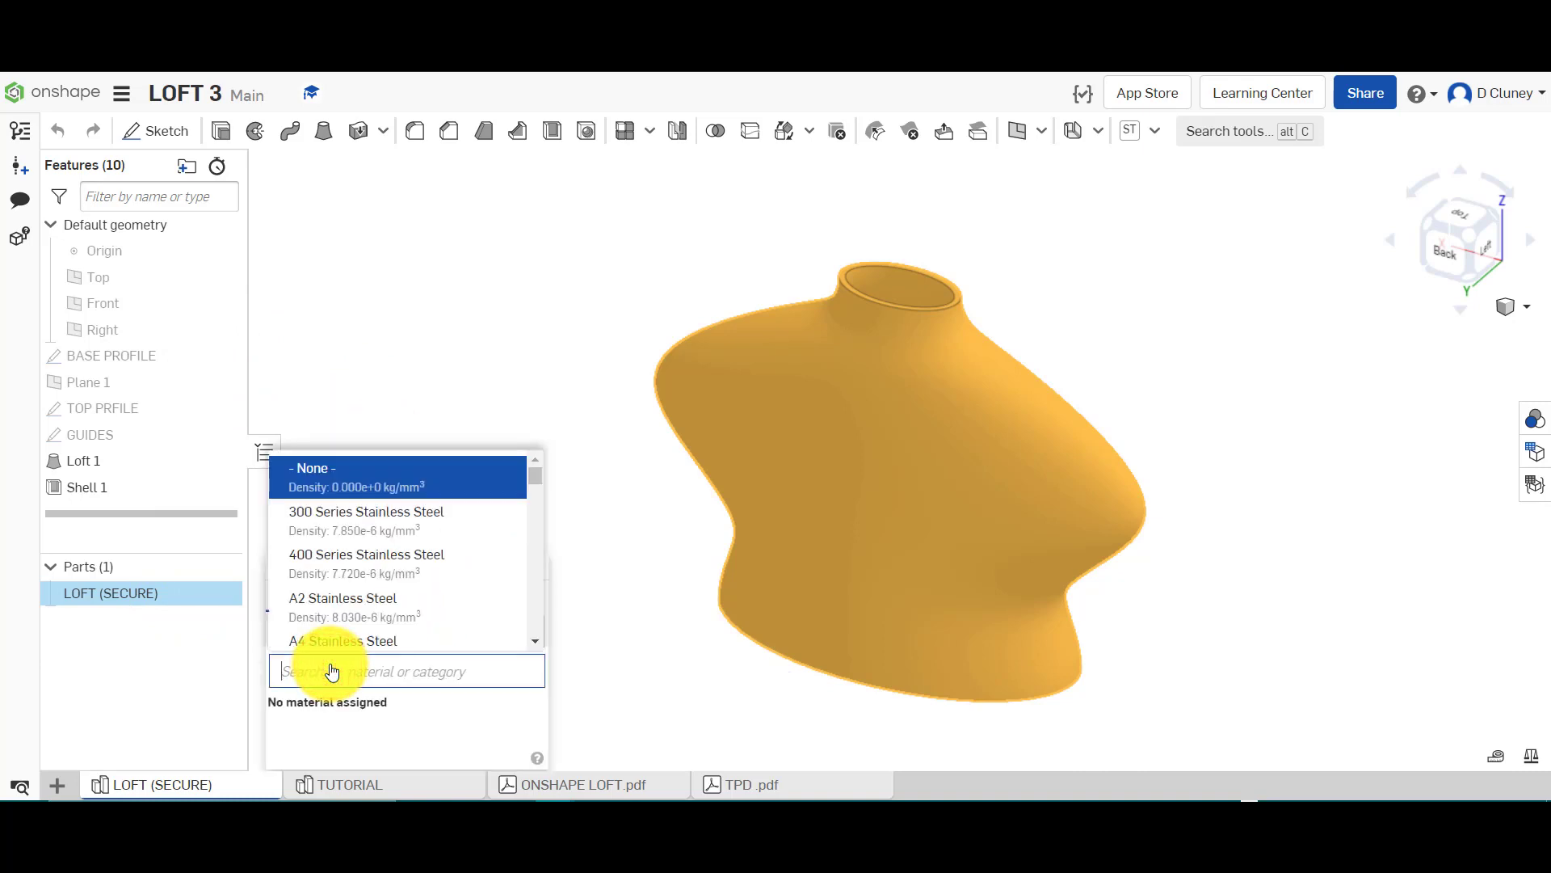
{"action": "type", "text": "B"}
{"action": "key", "text": "BackSpace"}
{"action": "type", "text": "ABS"}
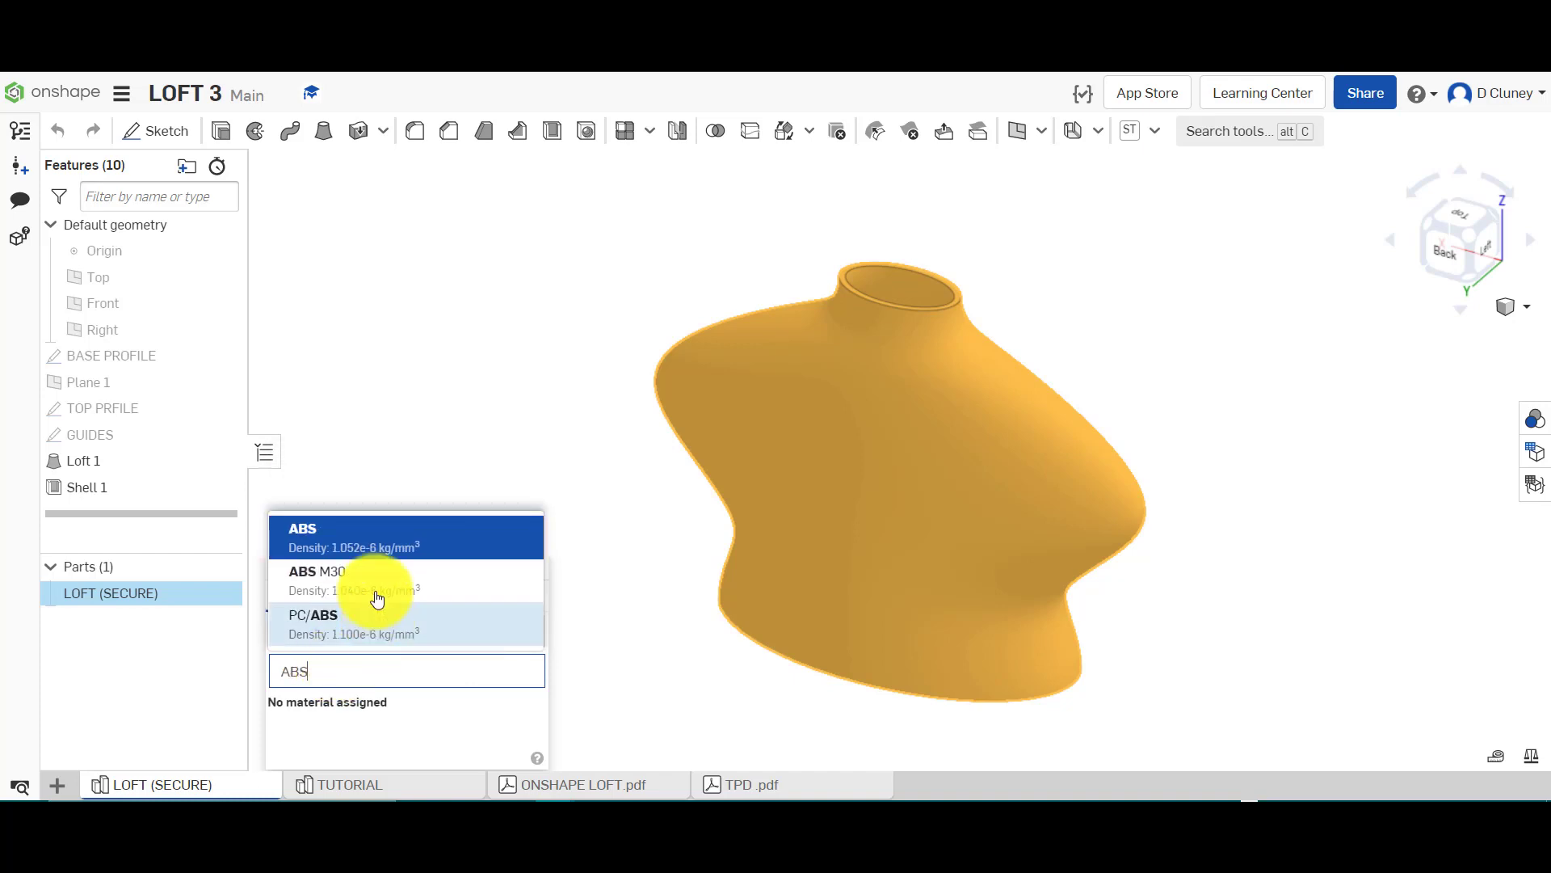
{"action": "left_click", "coordinate": [395, 530]}
{"action": "left_click", "coordinate": [499, 563]}
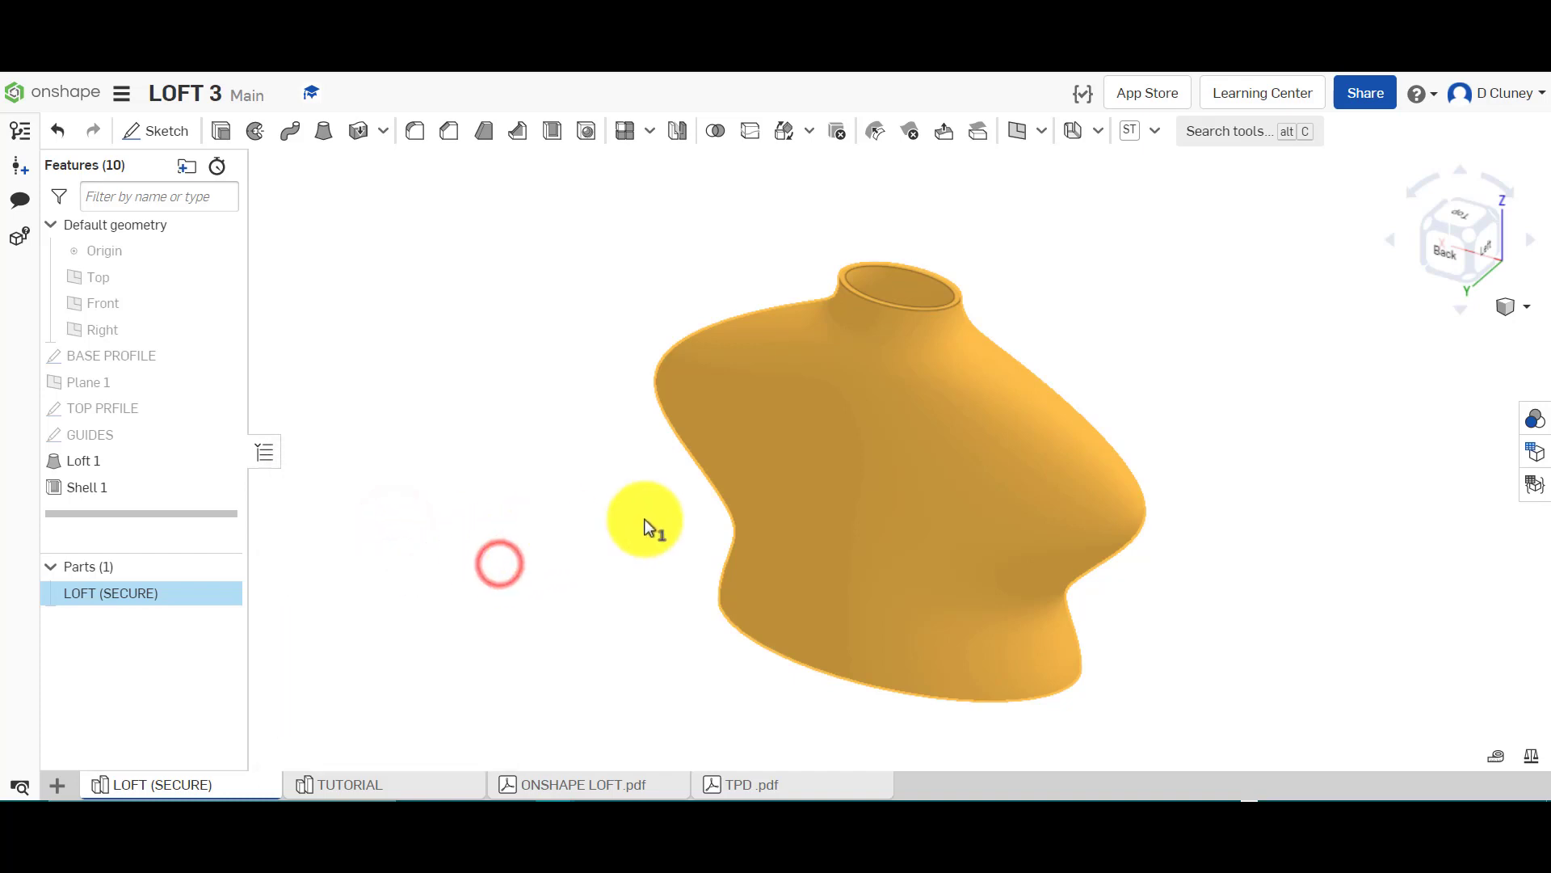
Measure the reference part's mass properties: 0.161 kg for 153140.928 mm³
{"action": "left_click", "coordinate": [1270, 612]}
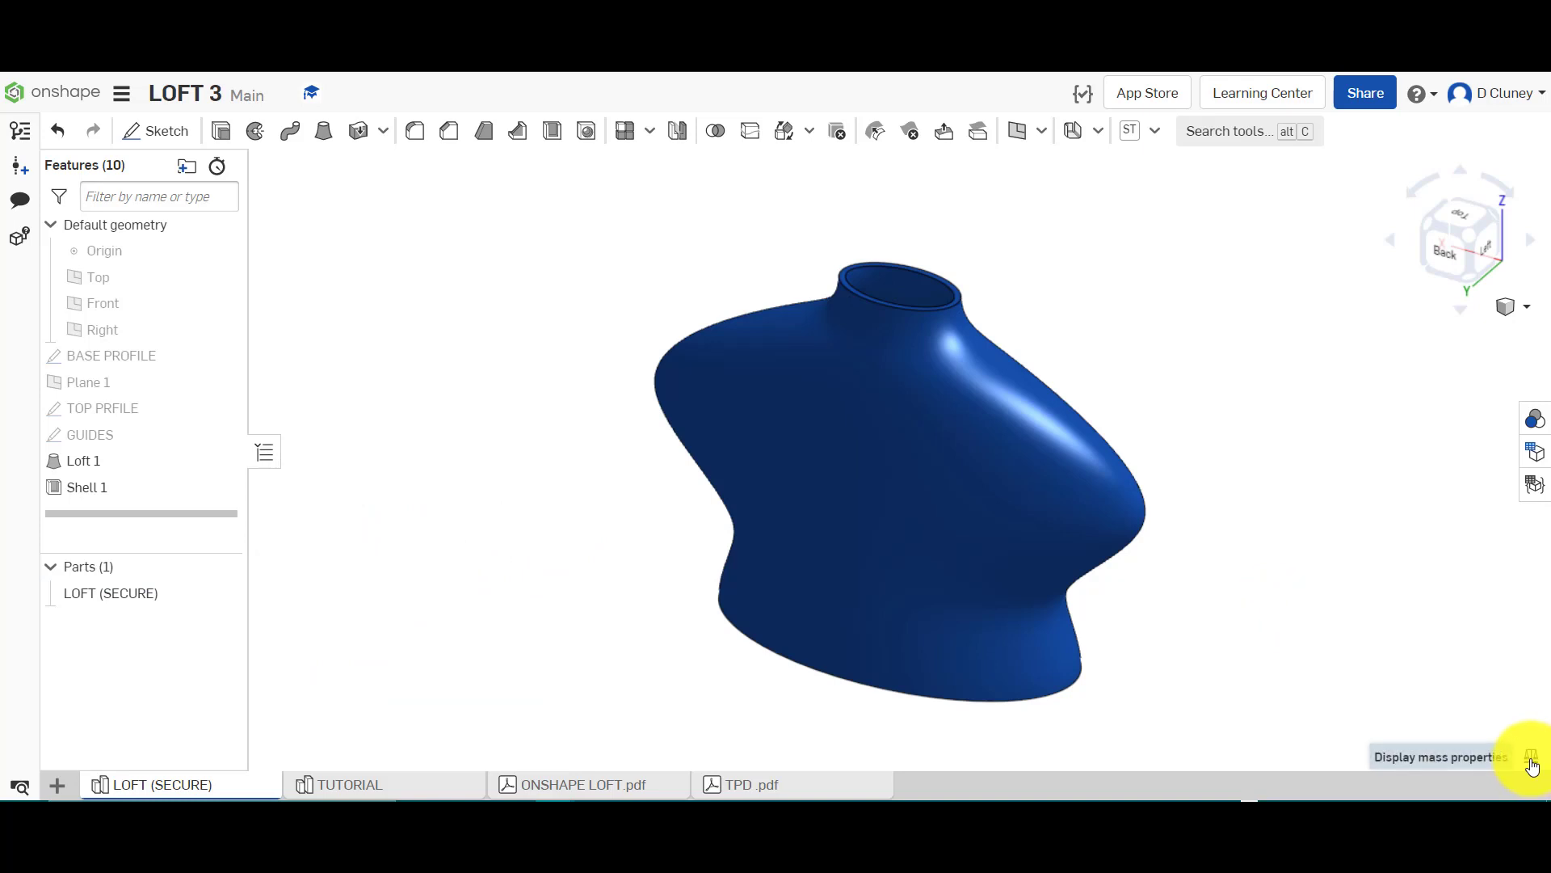
{"action": "left_click", "coordinate": [1531, 759]}
{"action": "left_click", "coordinate": [1084, 530]}
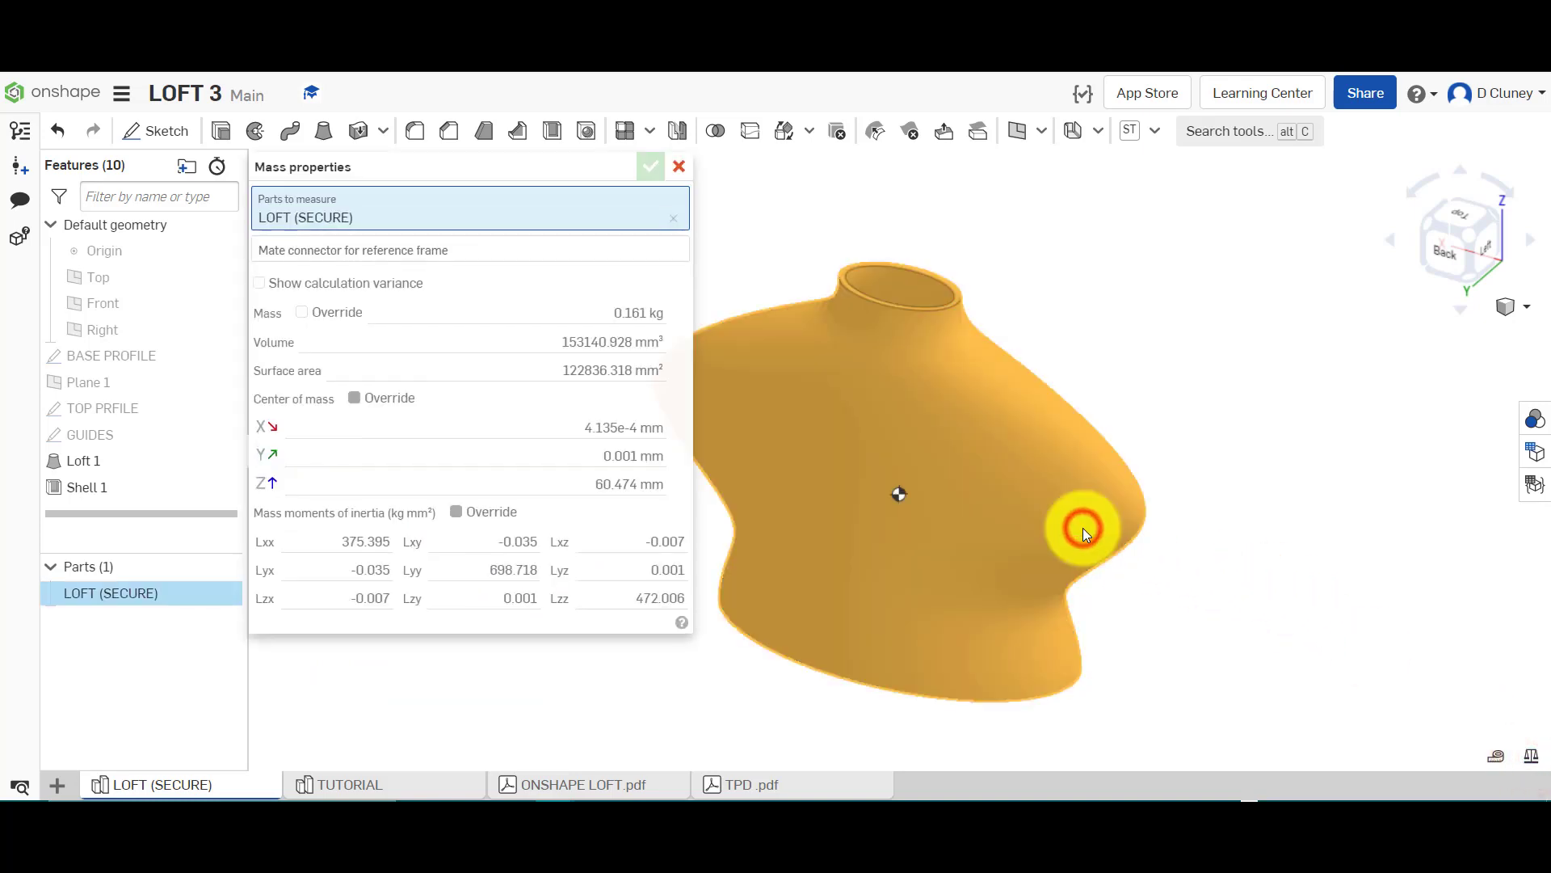
{"action": "mouse_move", "coordinate": [637, 321]}
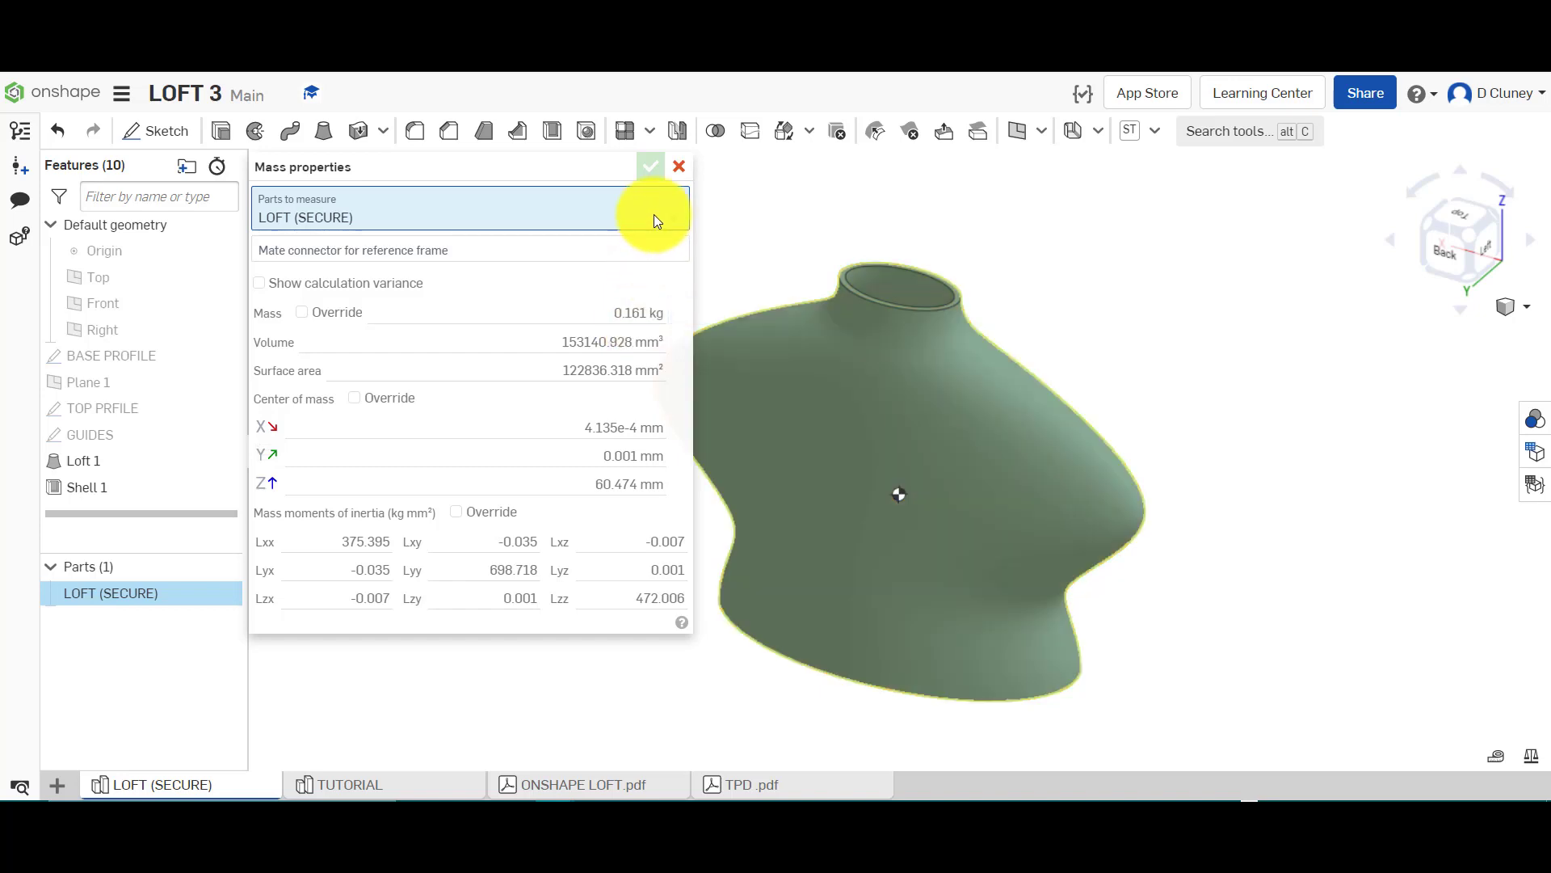
{"action": "left_click", "coordinate": [679, 167]}
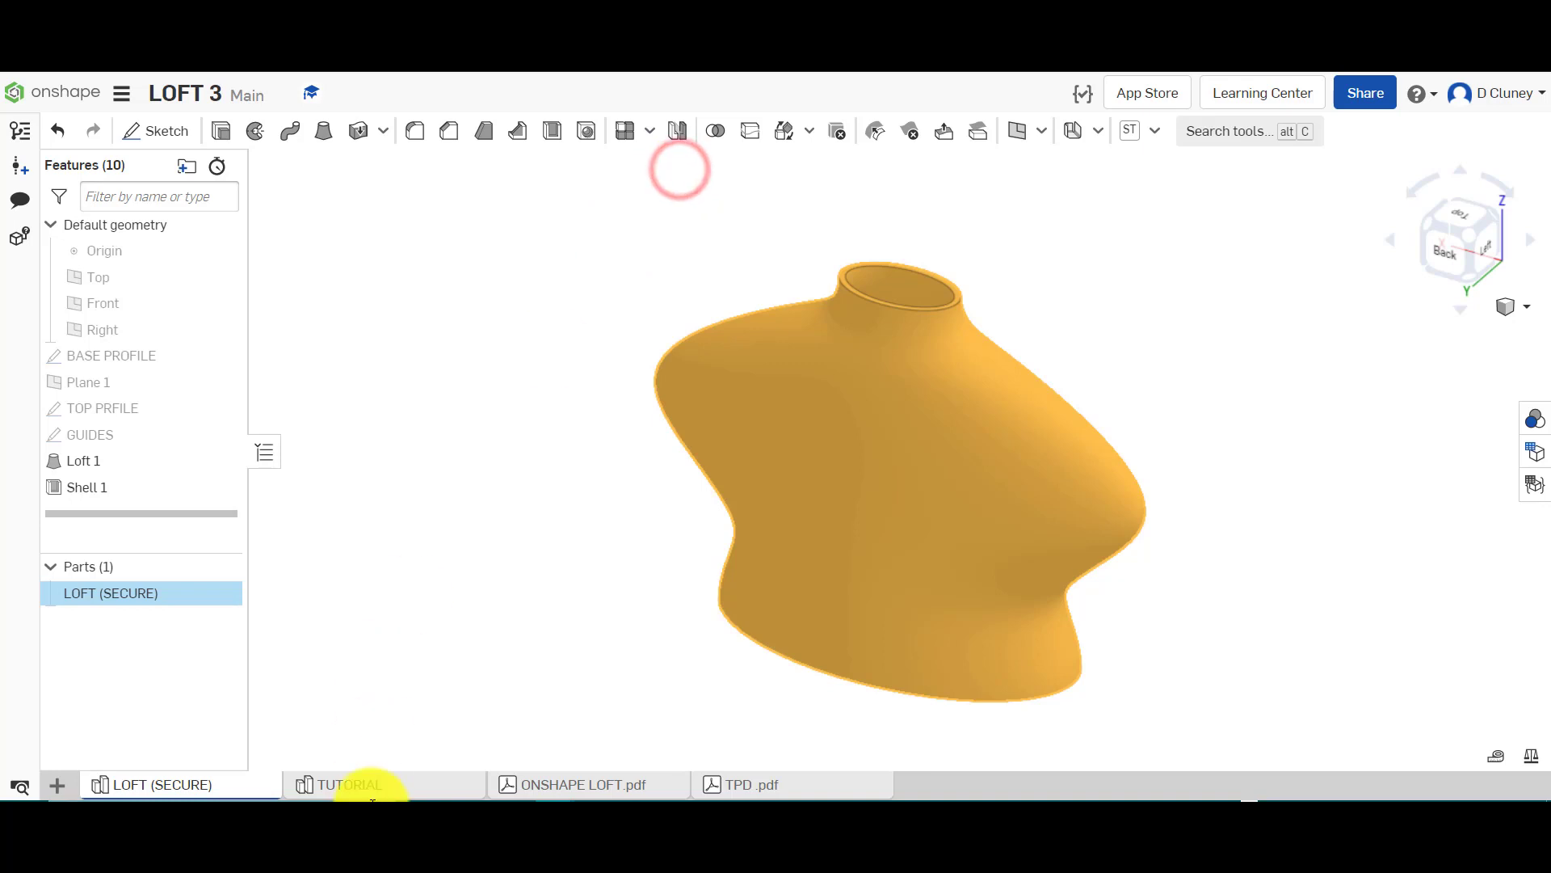
In TUTORIAL, review Loft 1's profiles, GUIDES edges and None start condition, then cancel unchanged
{"action": "left_click", "coordinate": [371, 782]}
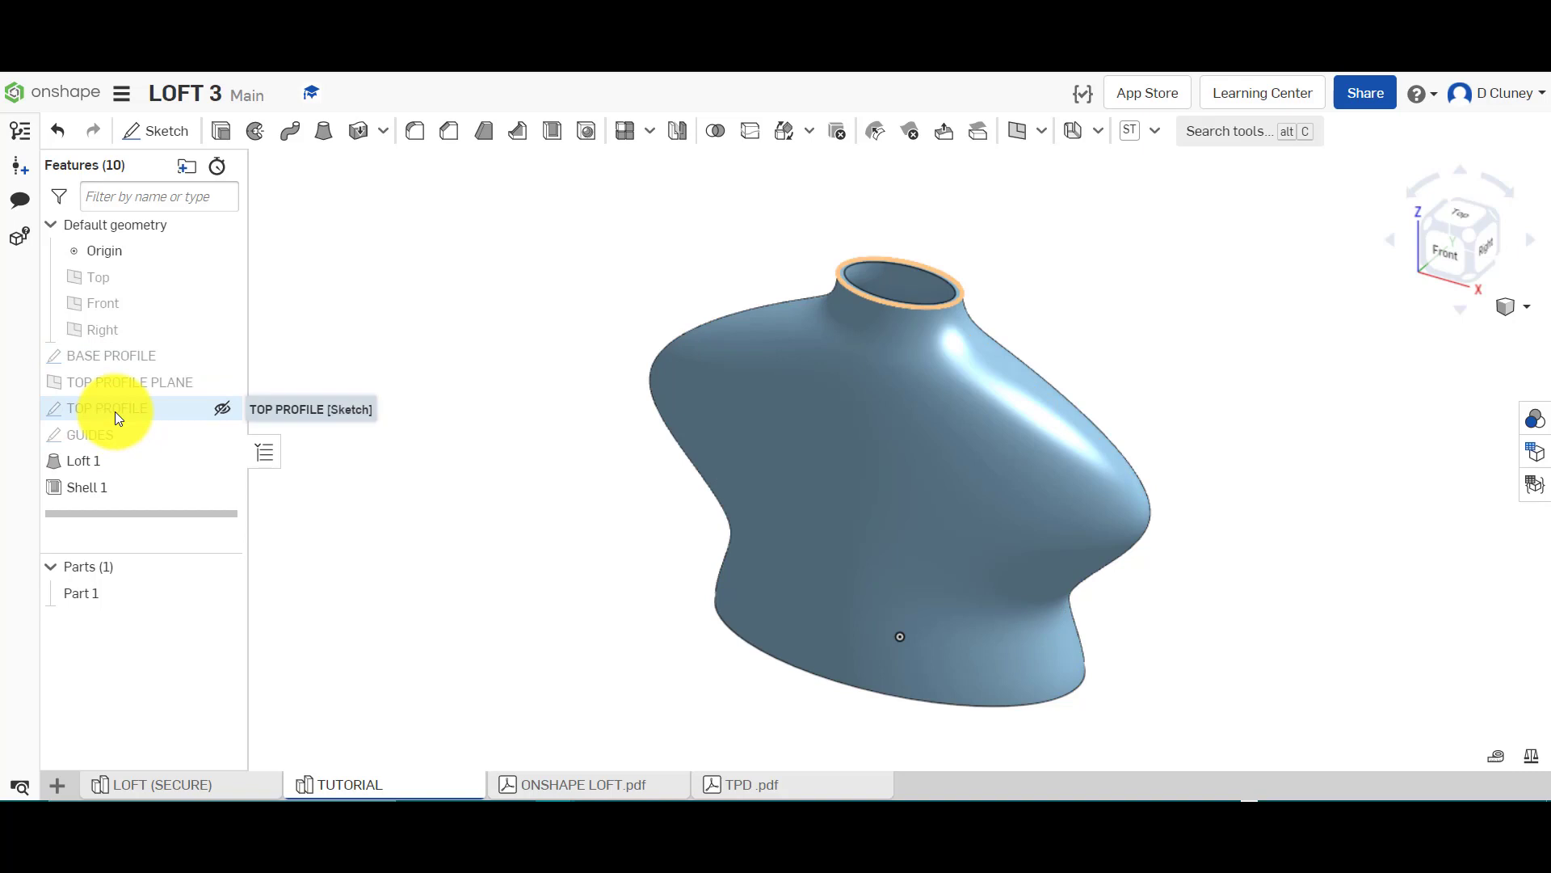
{"action": "right_click", "coordinate": [118, 460]}
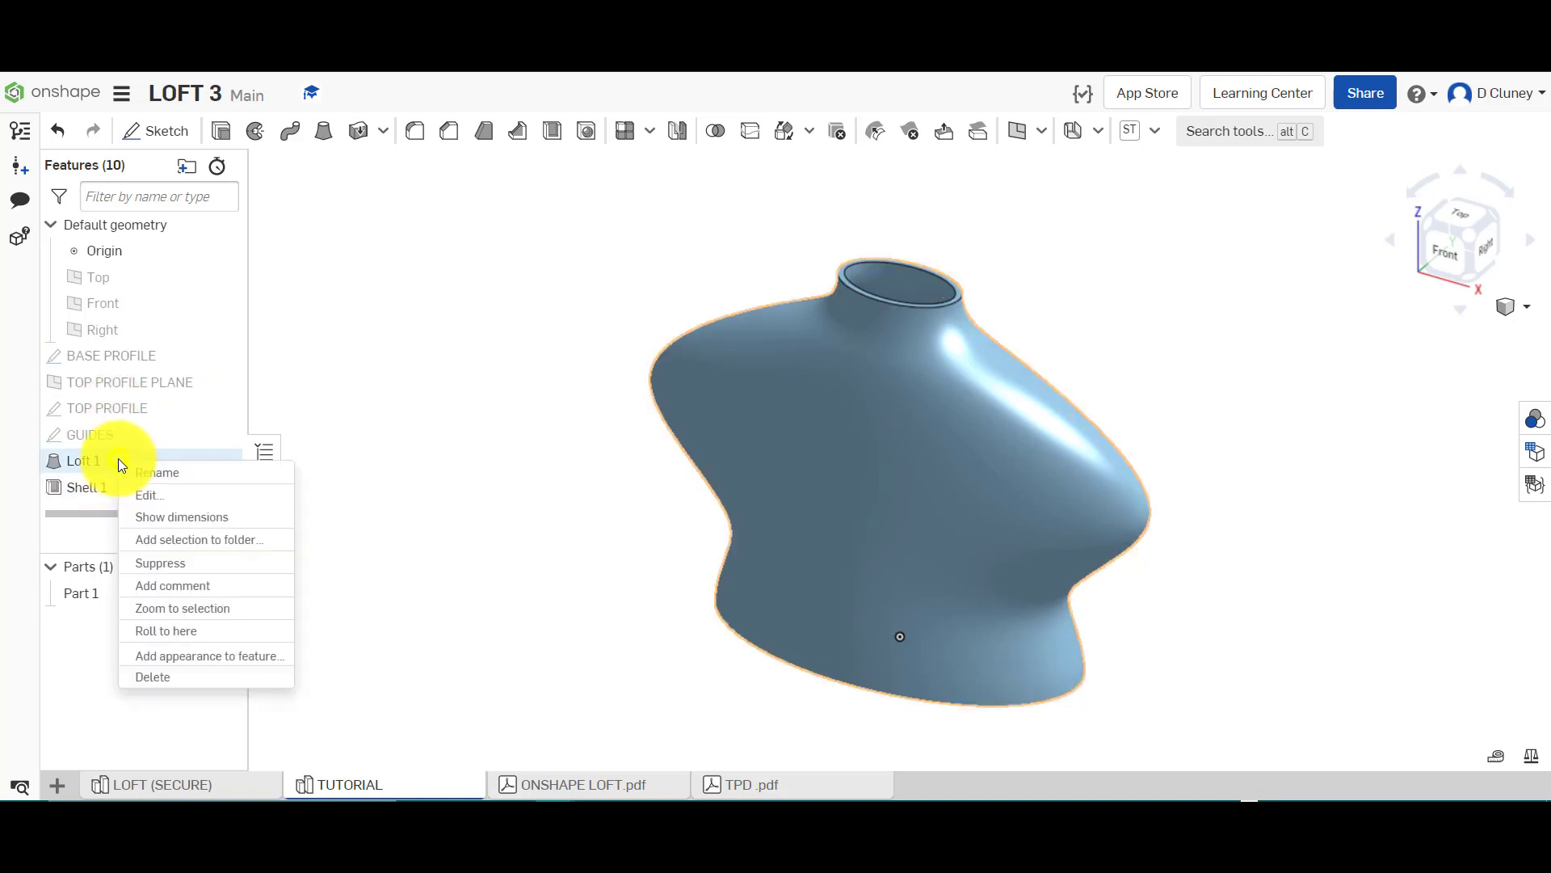
{"action": "left_click", "coordinate": [156, 496]}
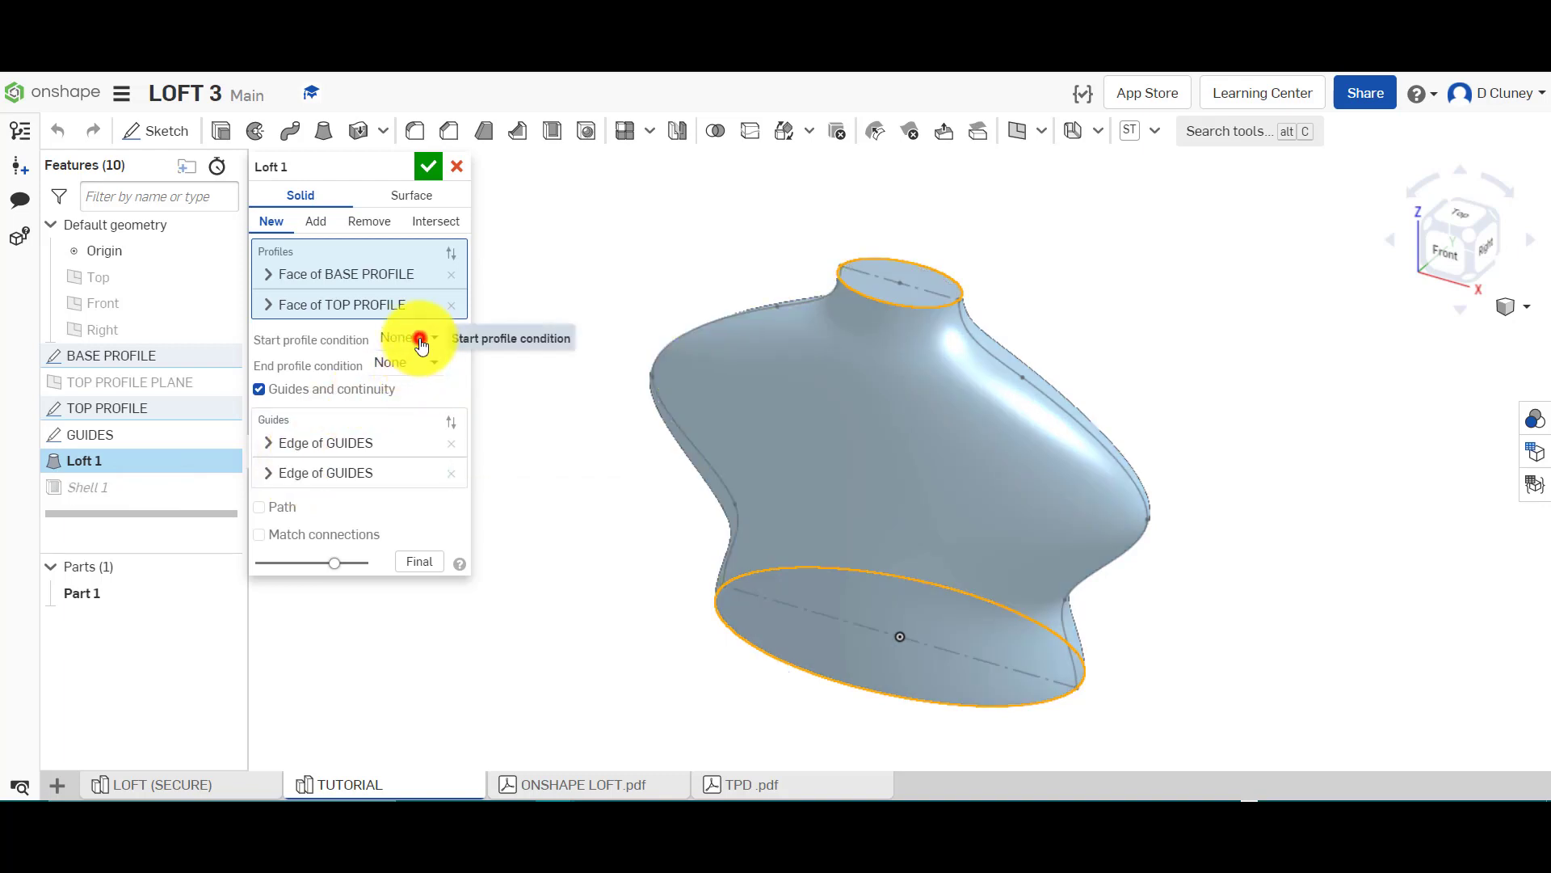
{"action": "left_click", "coordinate": [419, 337]}
{"action": "left_click", "coordinate": [458, 165]}
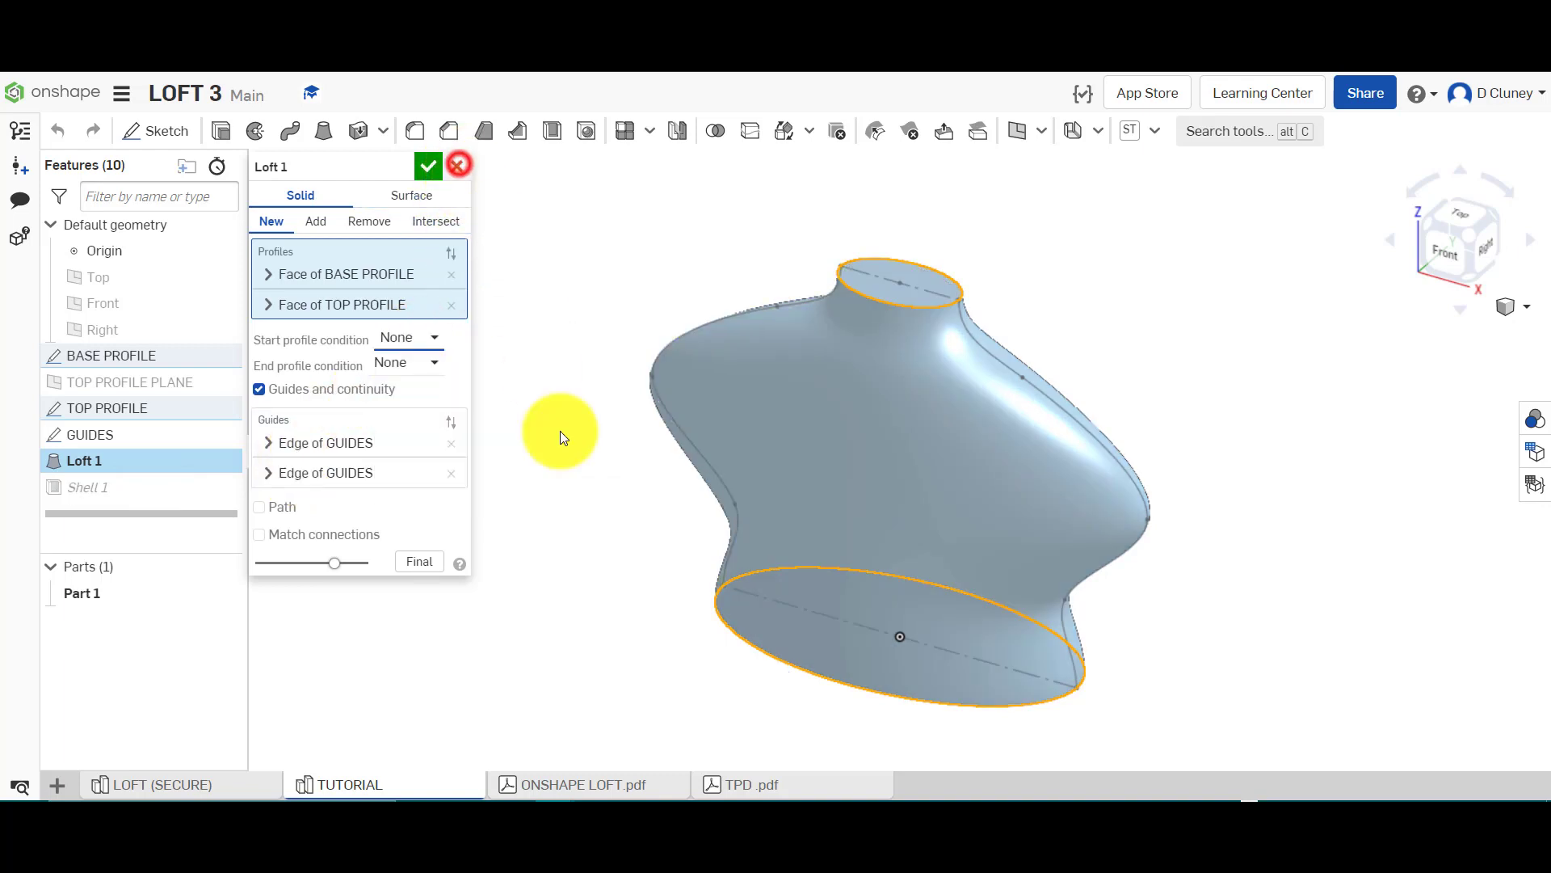